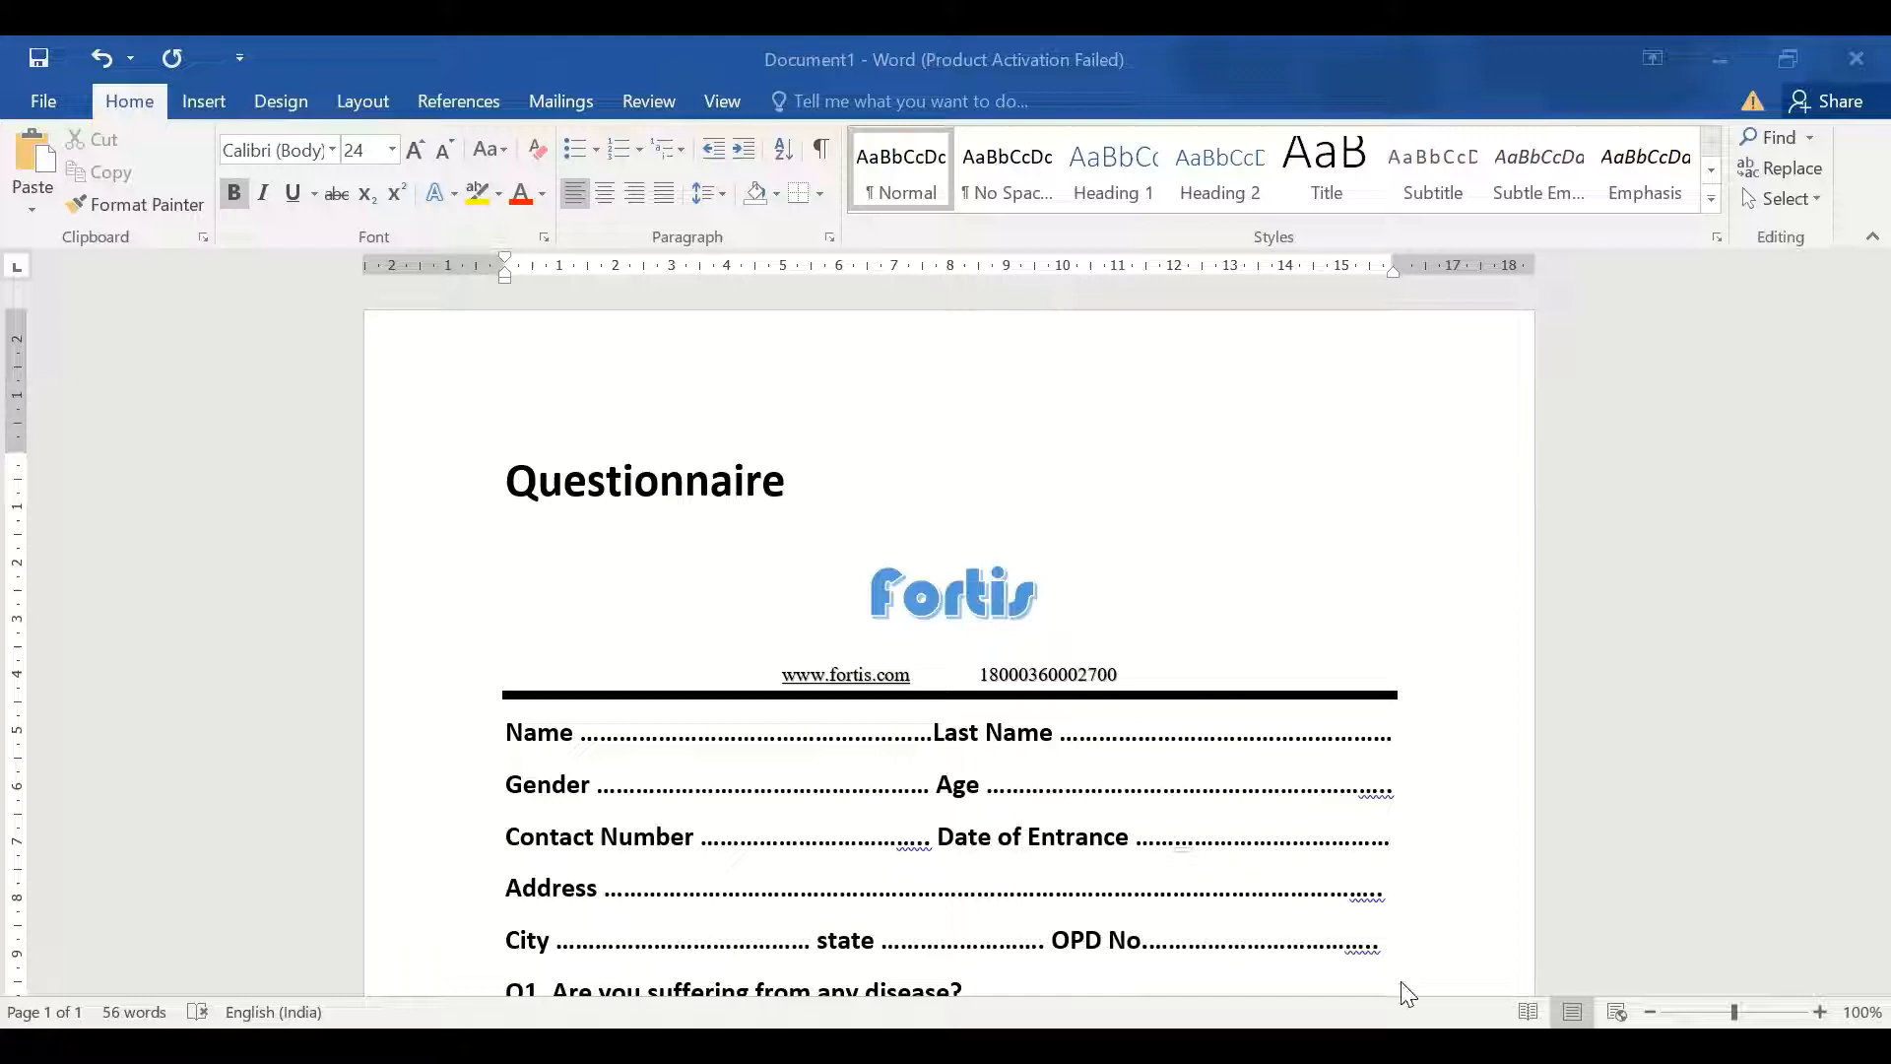
Move down through the form and remove the list indent below Q4
left_click(797, 674)
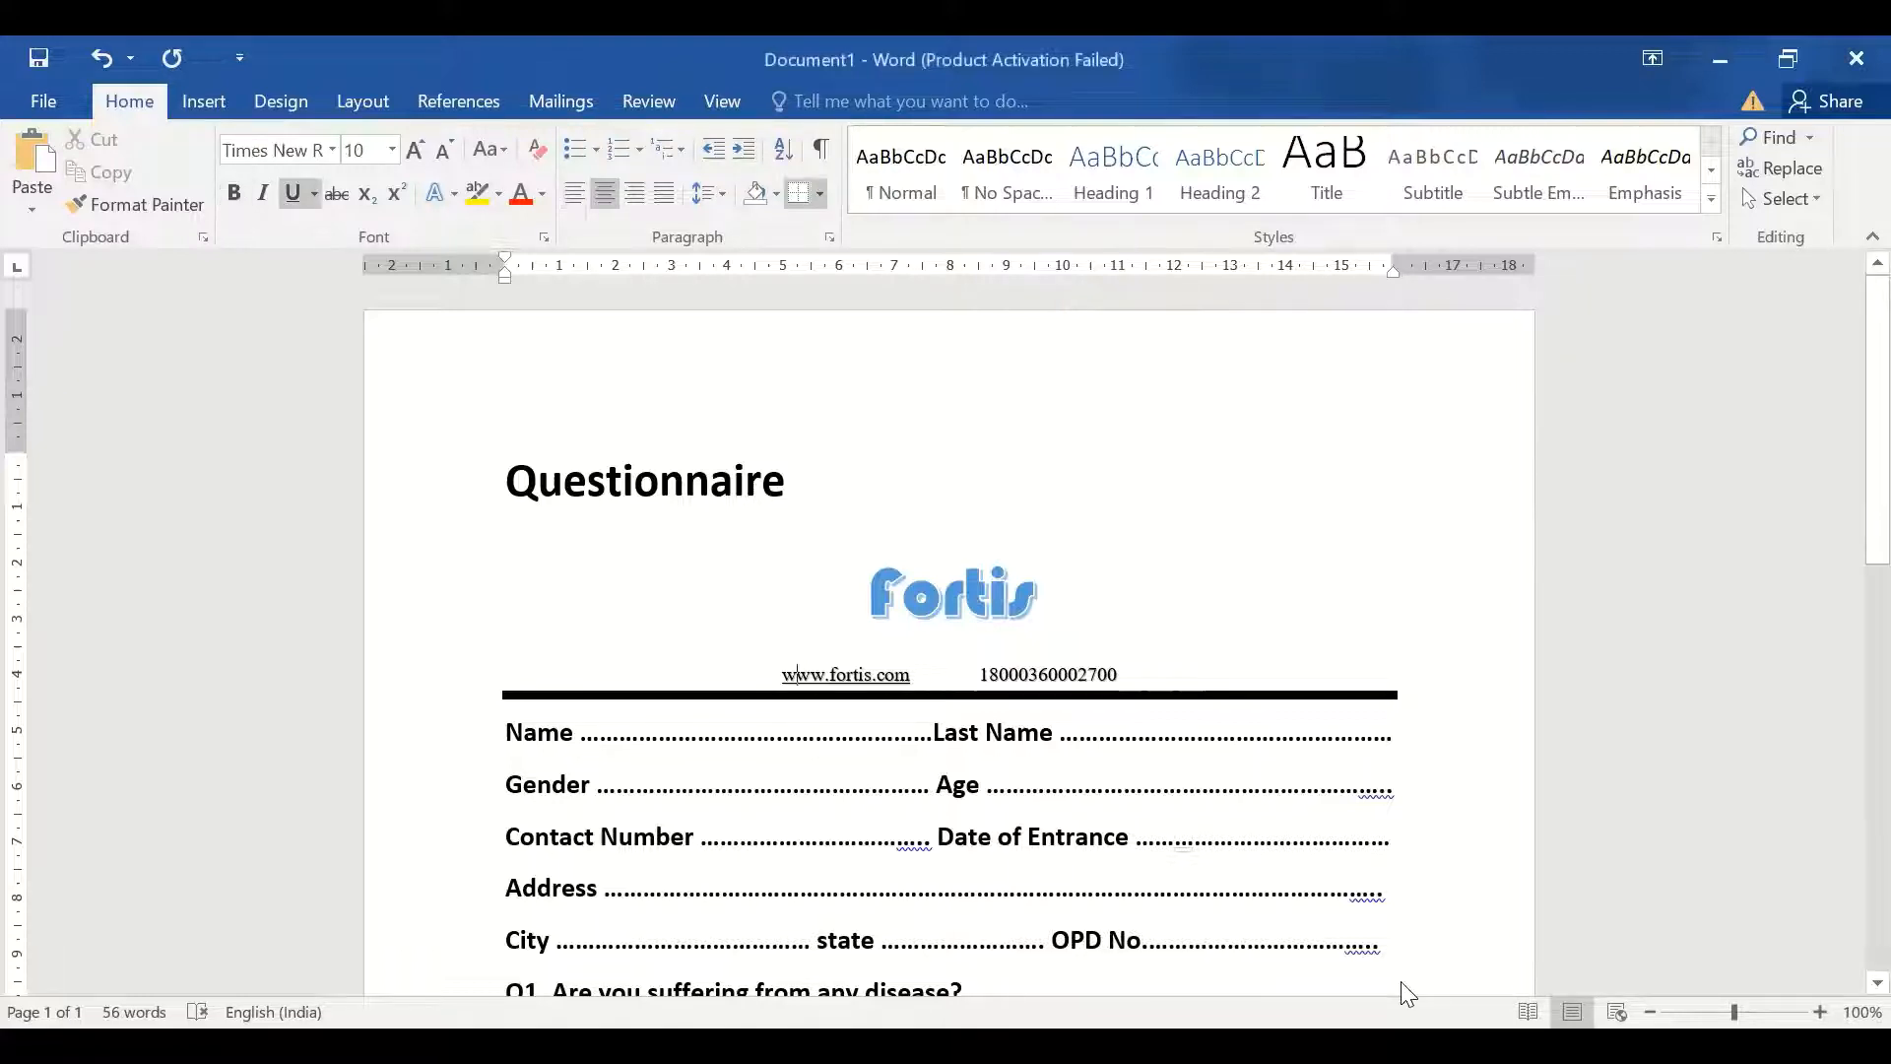
key("Down")
key("Down")
key("Down")
key("Down")
key("Down")
key("Down")
key("Down")
key("Down")
key("Down")
key("Down")
key("Down")
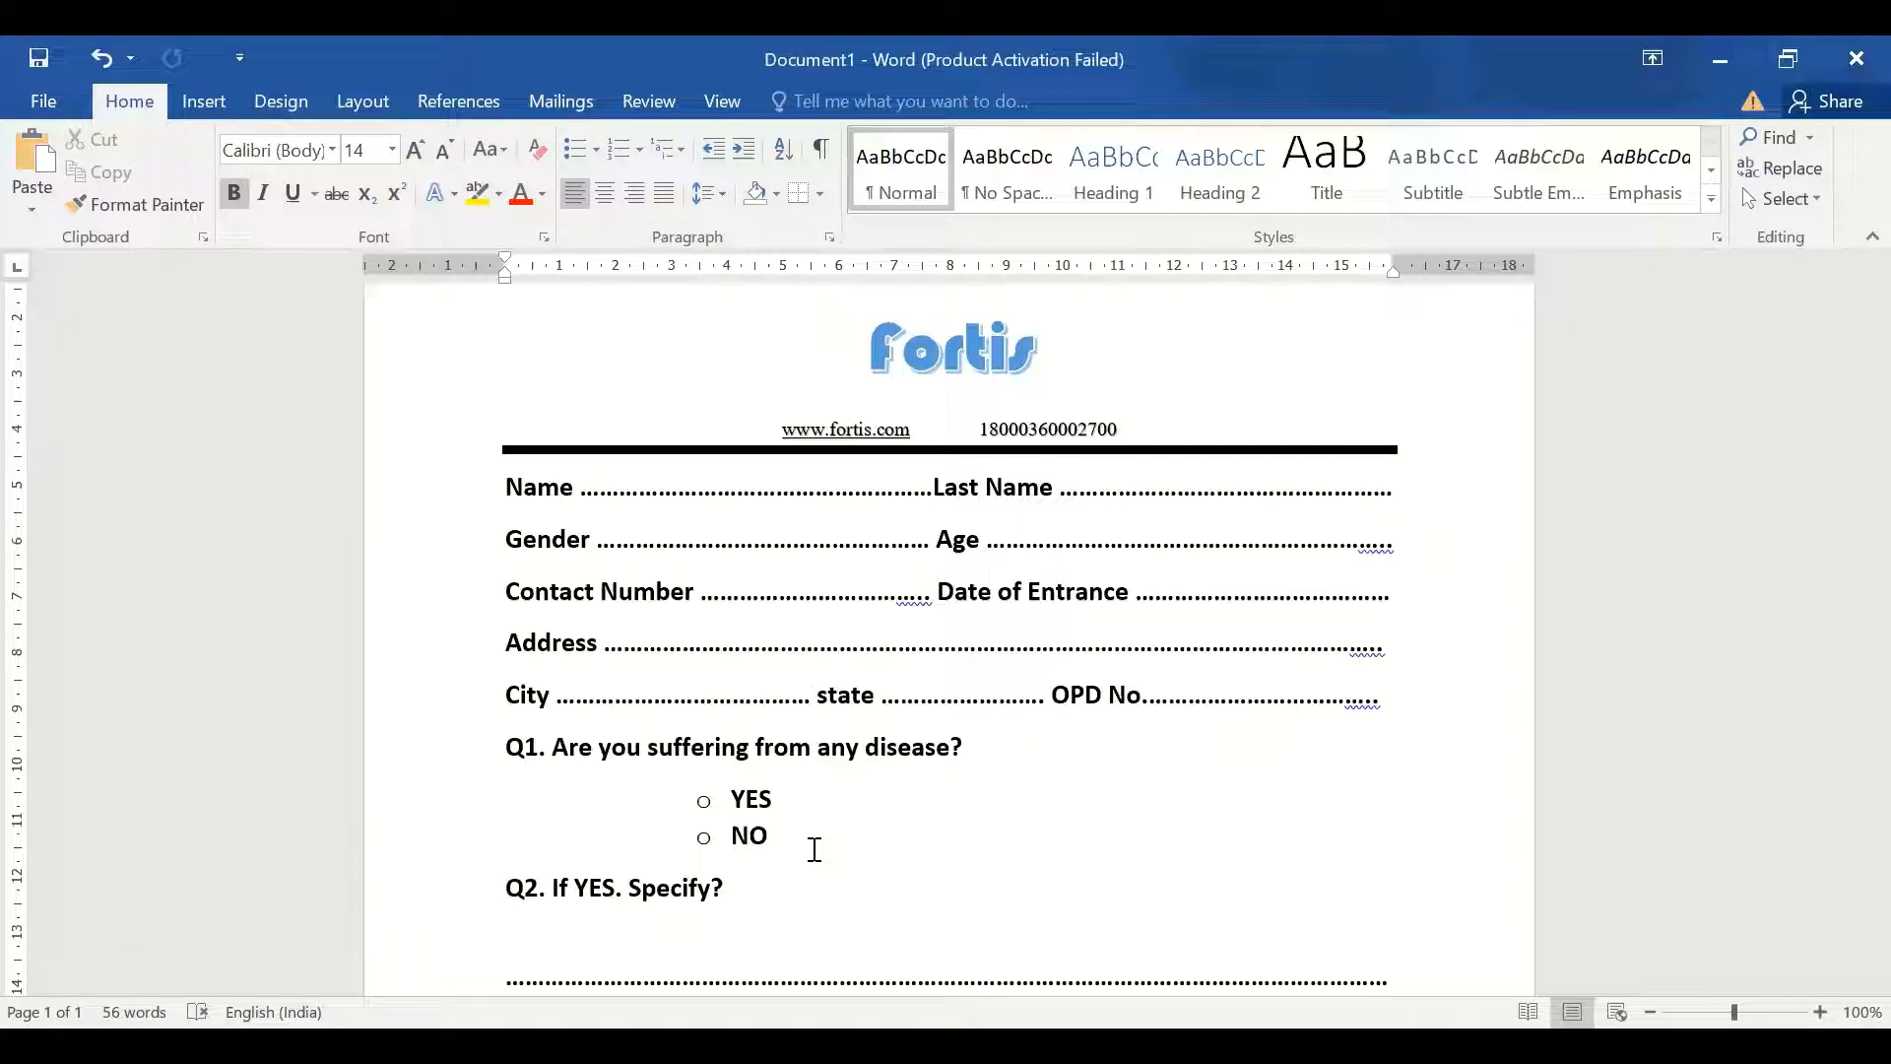
scroll(815, 849, "down", 2)
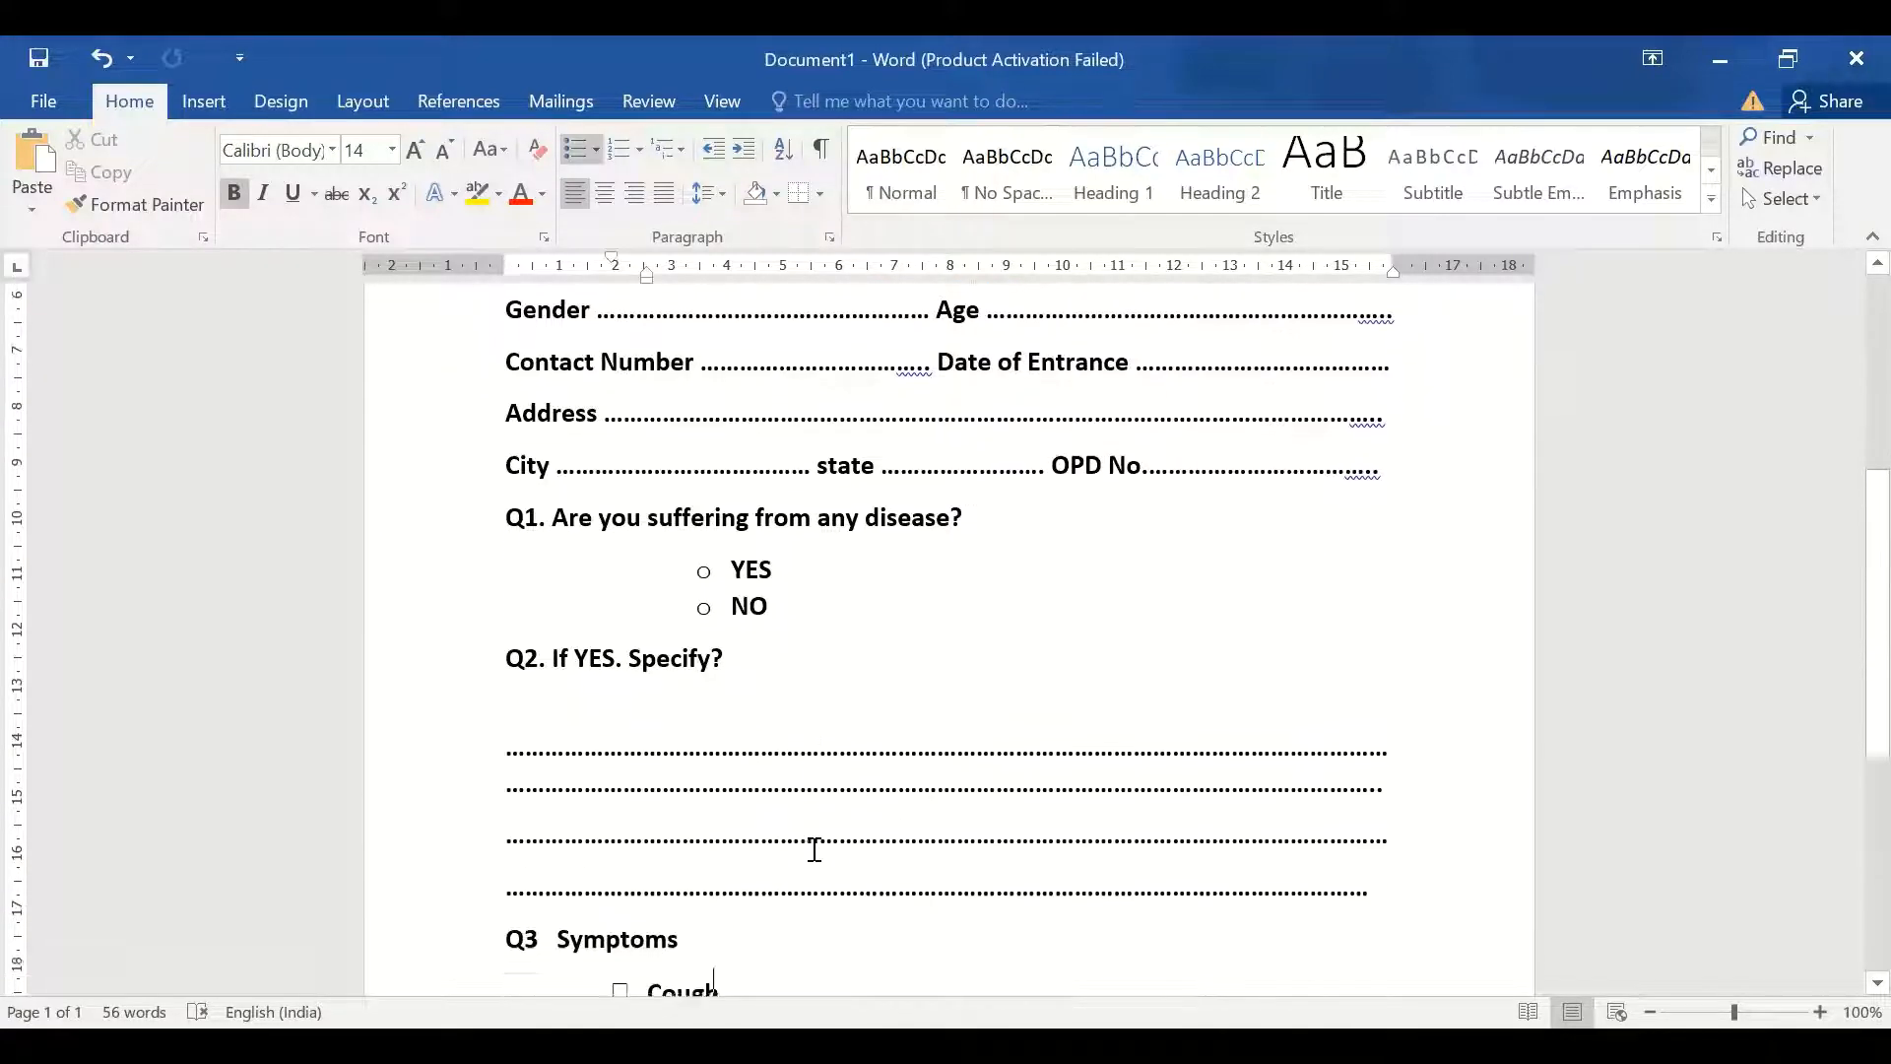
key("Down")
key("Down")
key("Down")
key("Down")
key("Down")
key("Down")
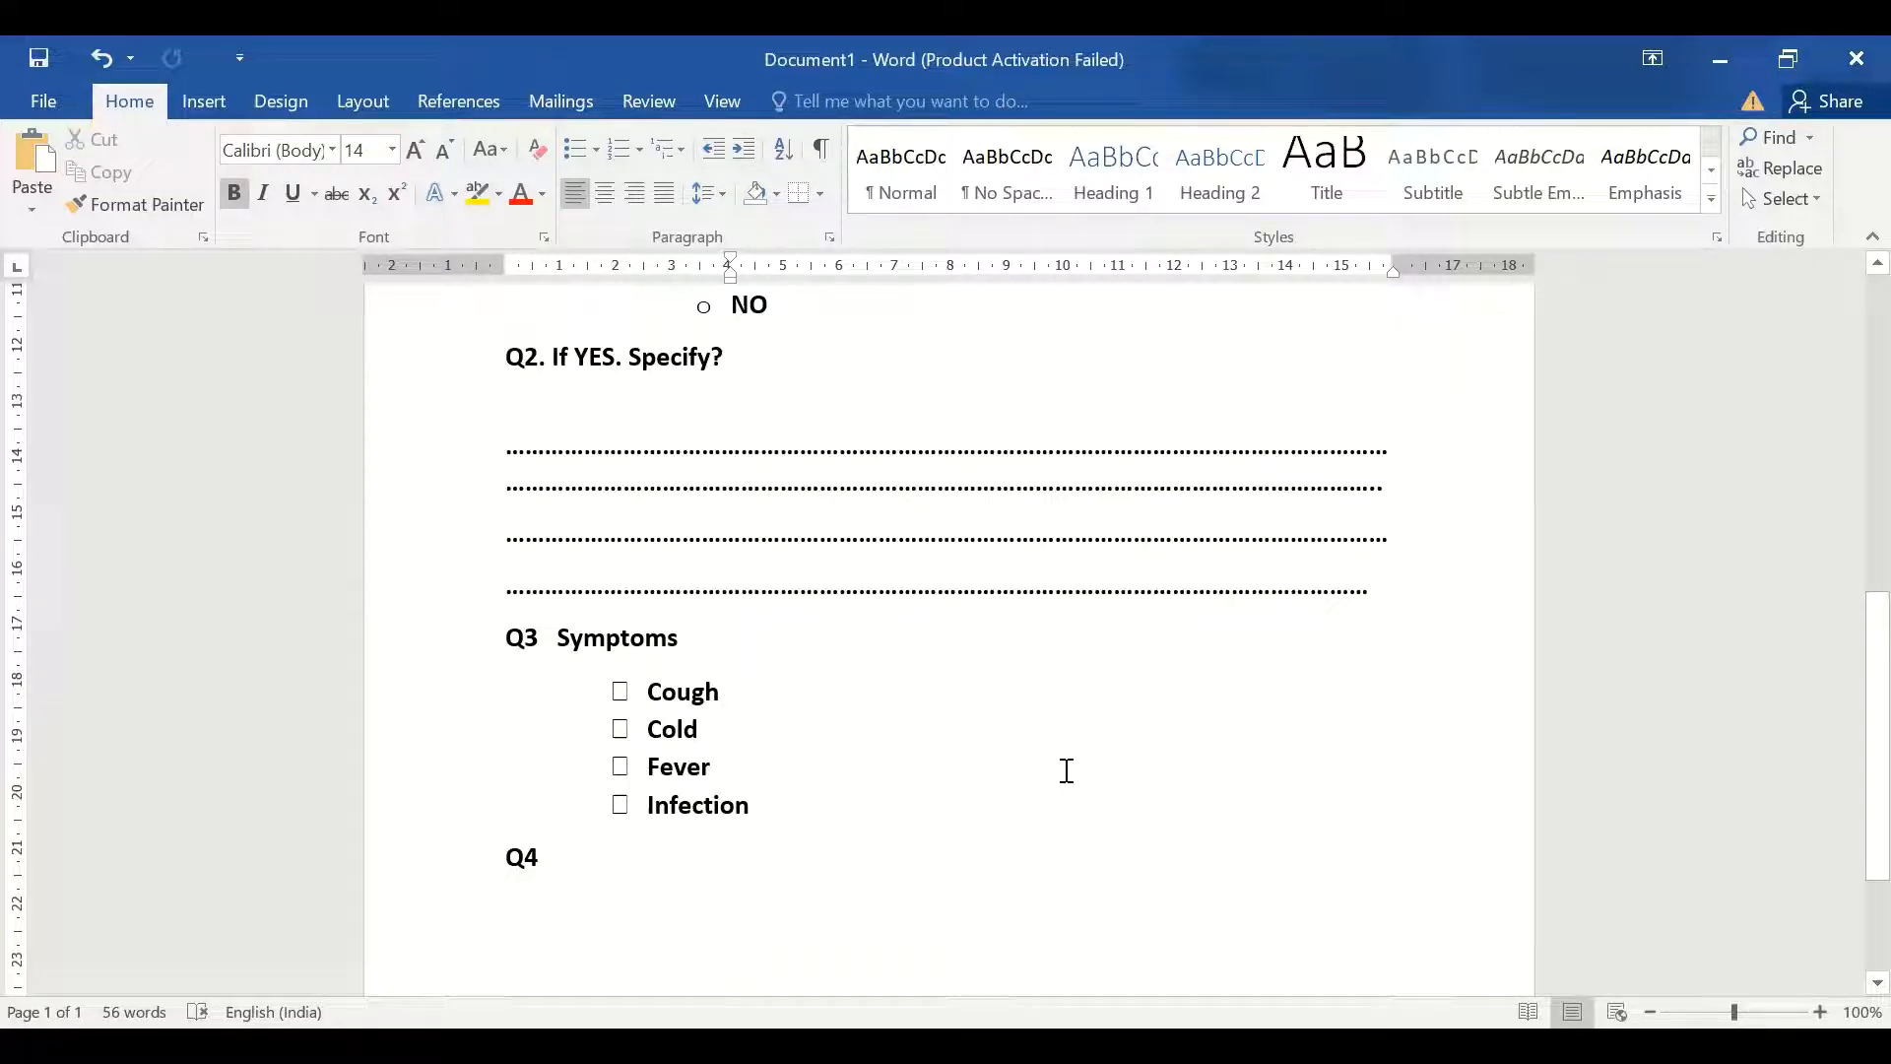
key("BackSpace")
key("BackSpace")
scroll(1067, 770, "up", 3)
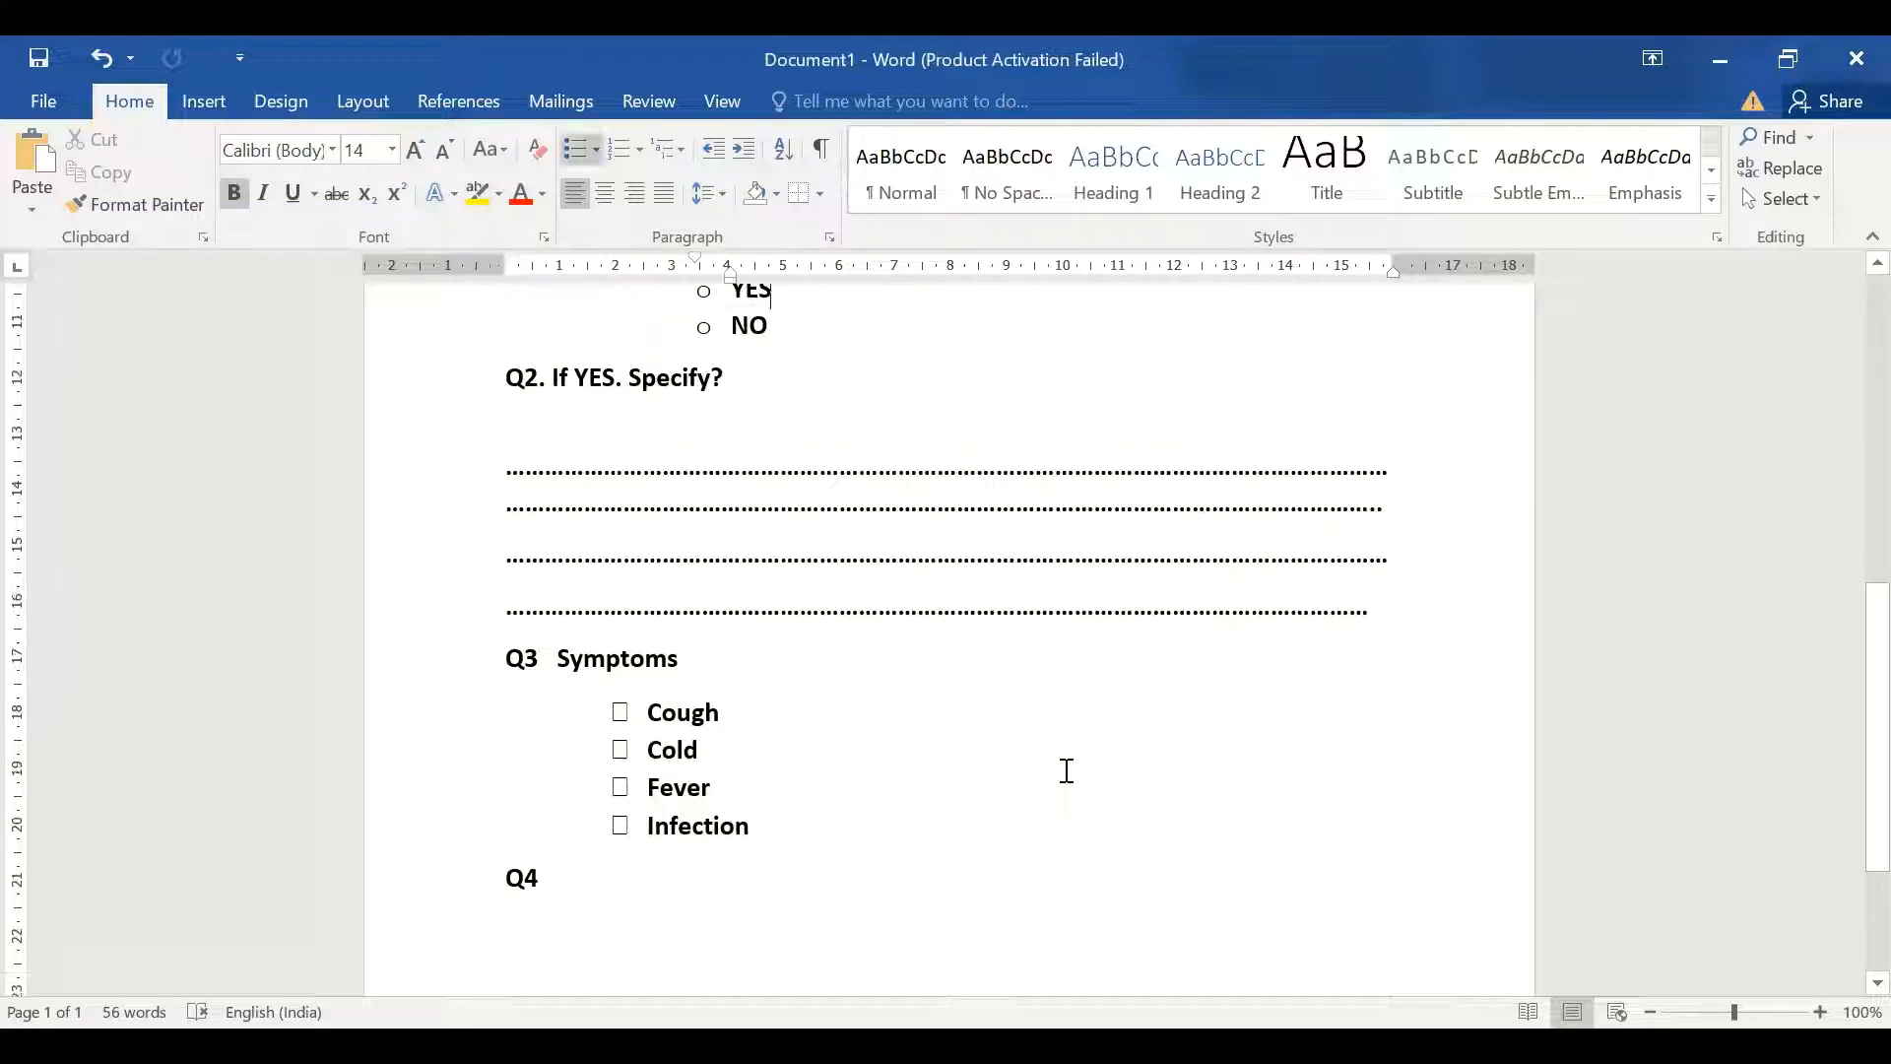
key("Up")
key("Up")
key("Up")
key("Up")
key("Up")
key("Up")
key("Up")
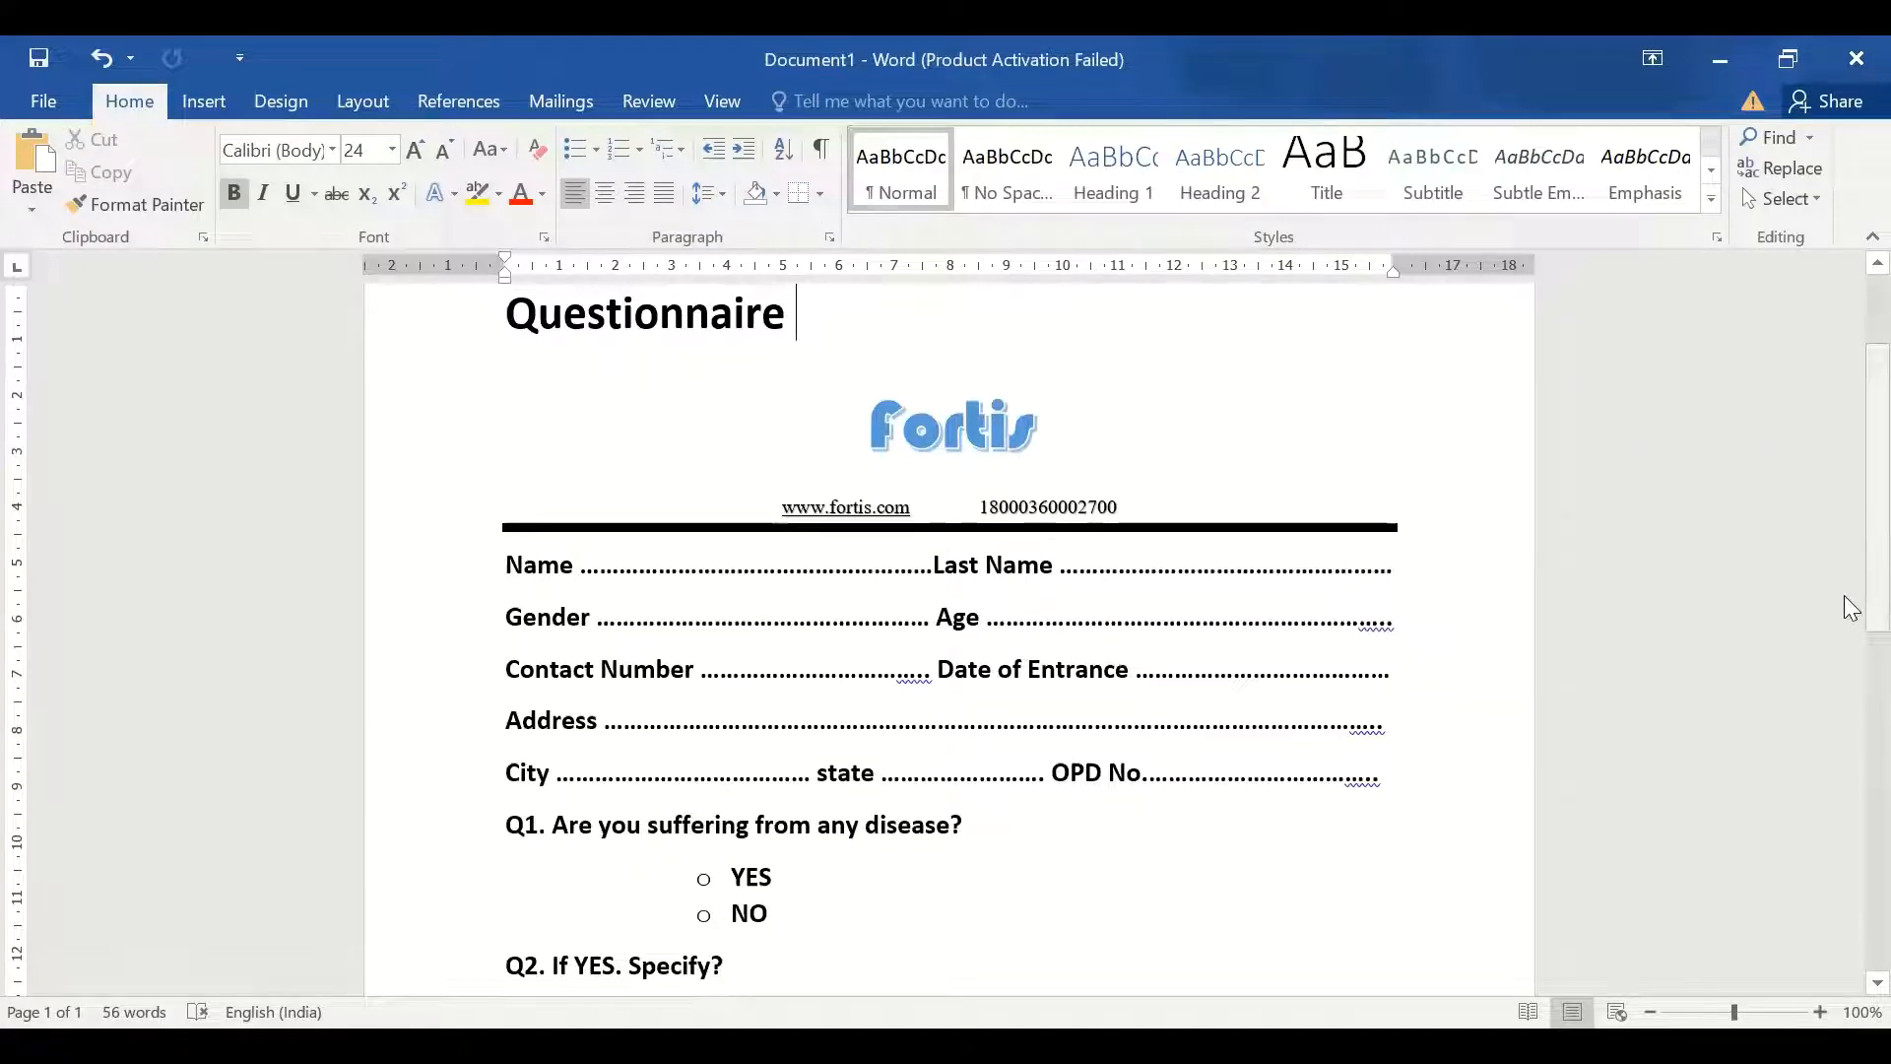
Select everything from Questionnaire through Q4 and delete it
left_click_drag(1843, 594, 1844, 533)
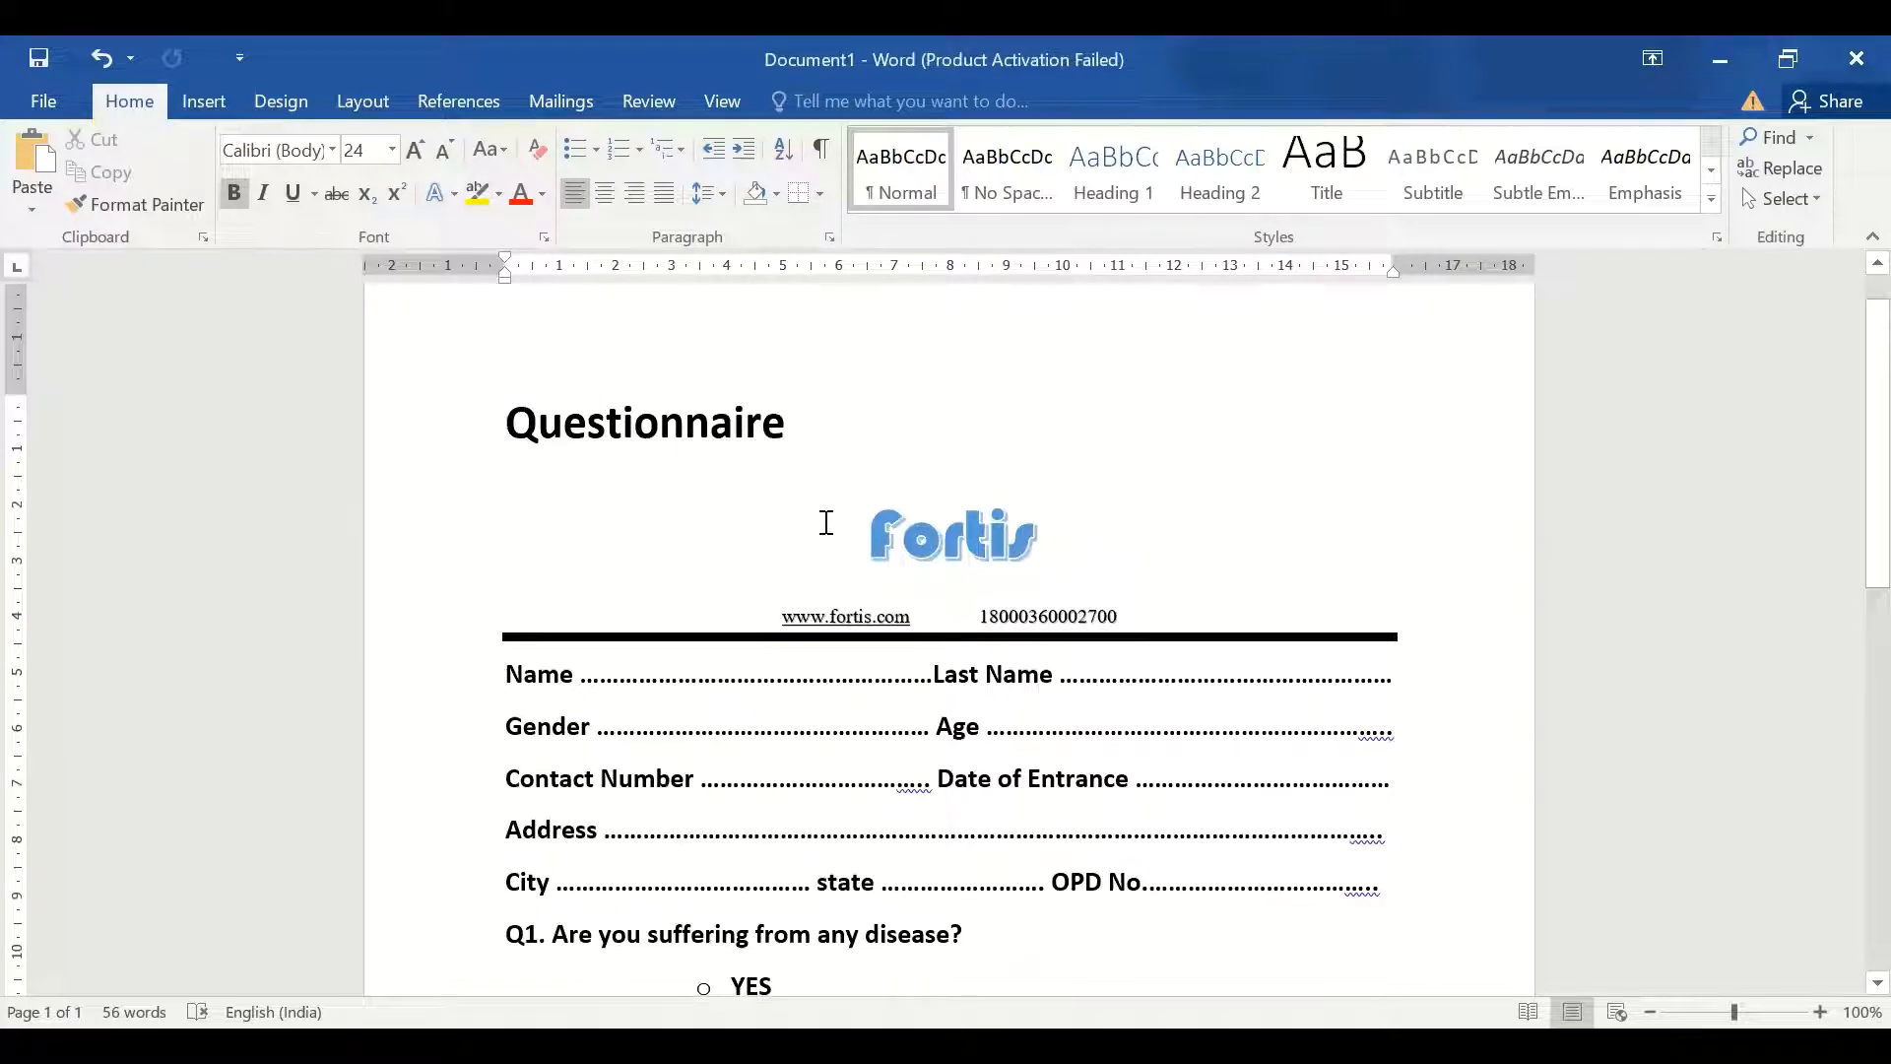
left_click(859, 547)
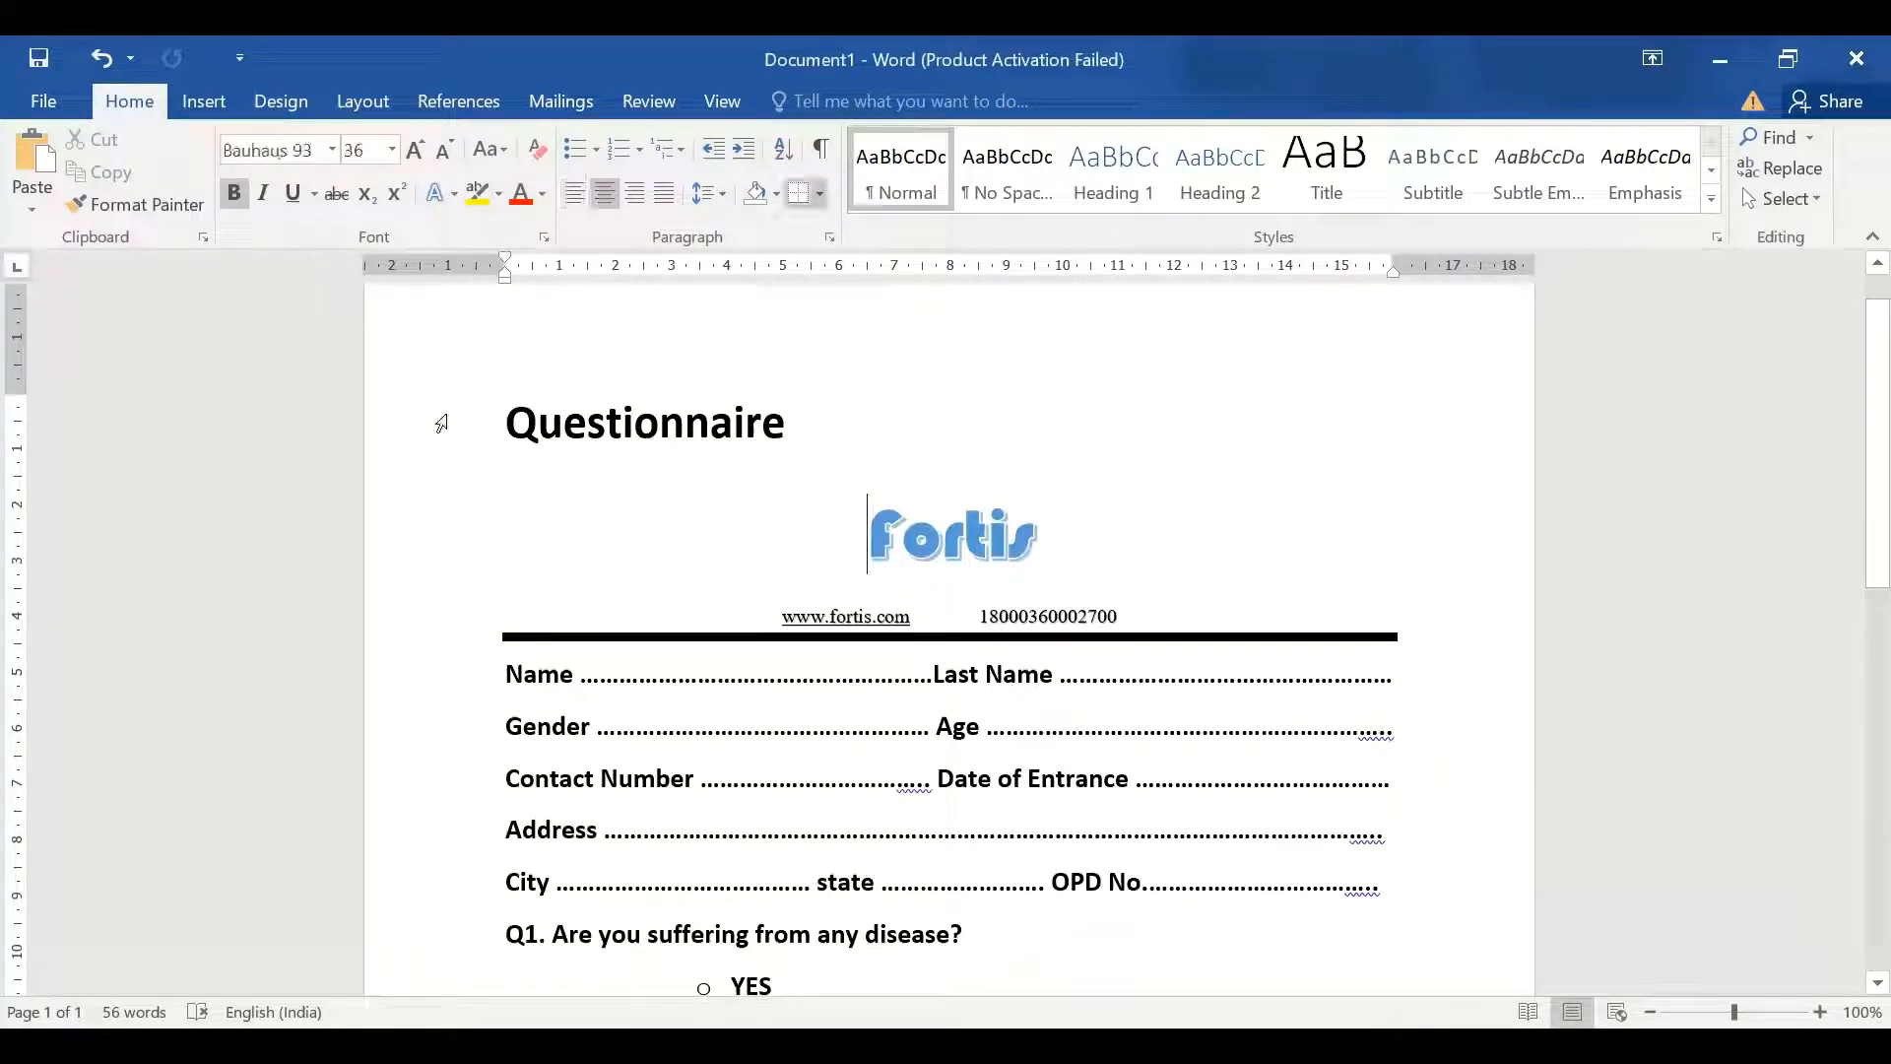
left_click_drag(508, 419, 785, 827)
key("Delete")
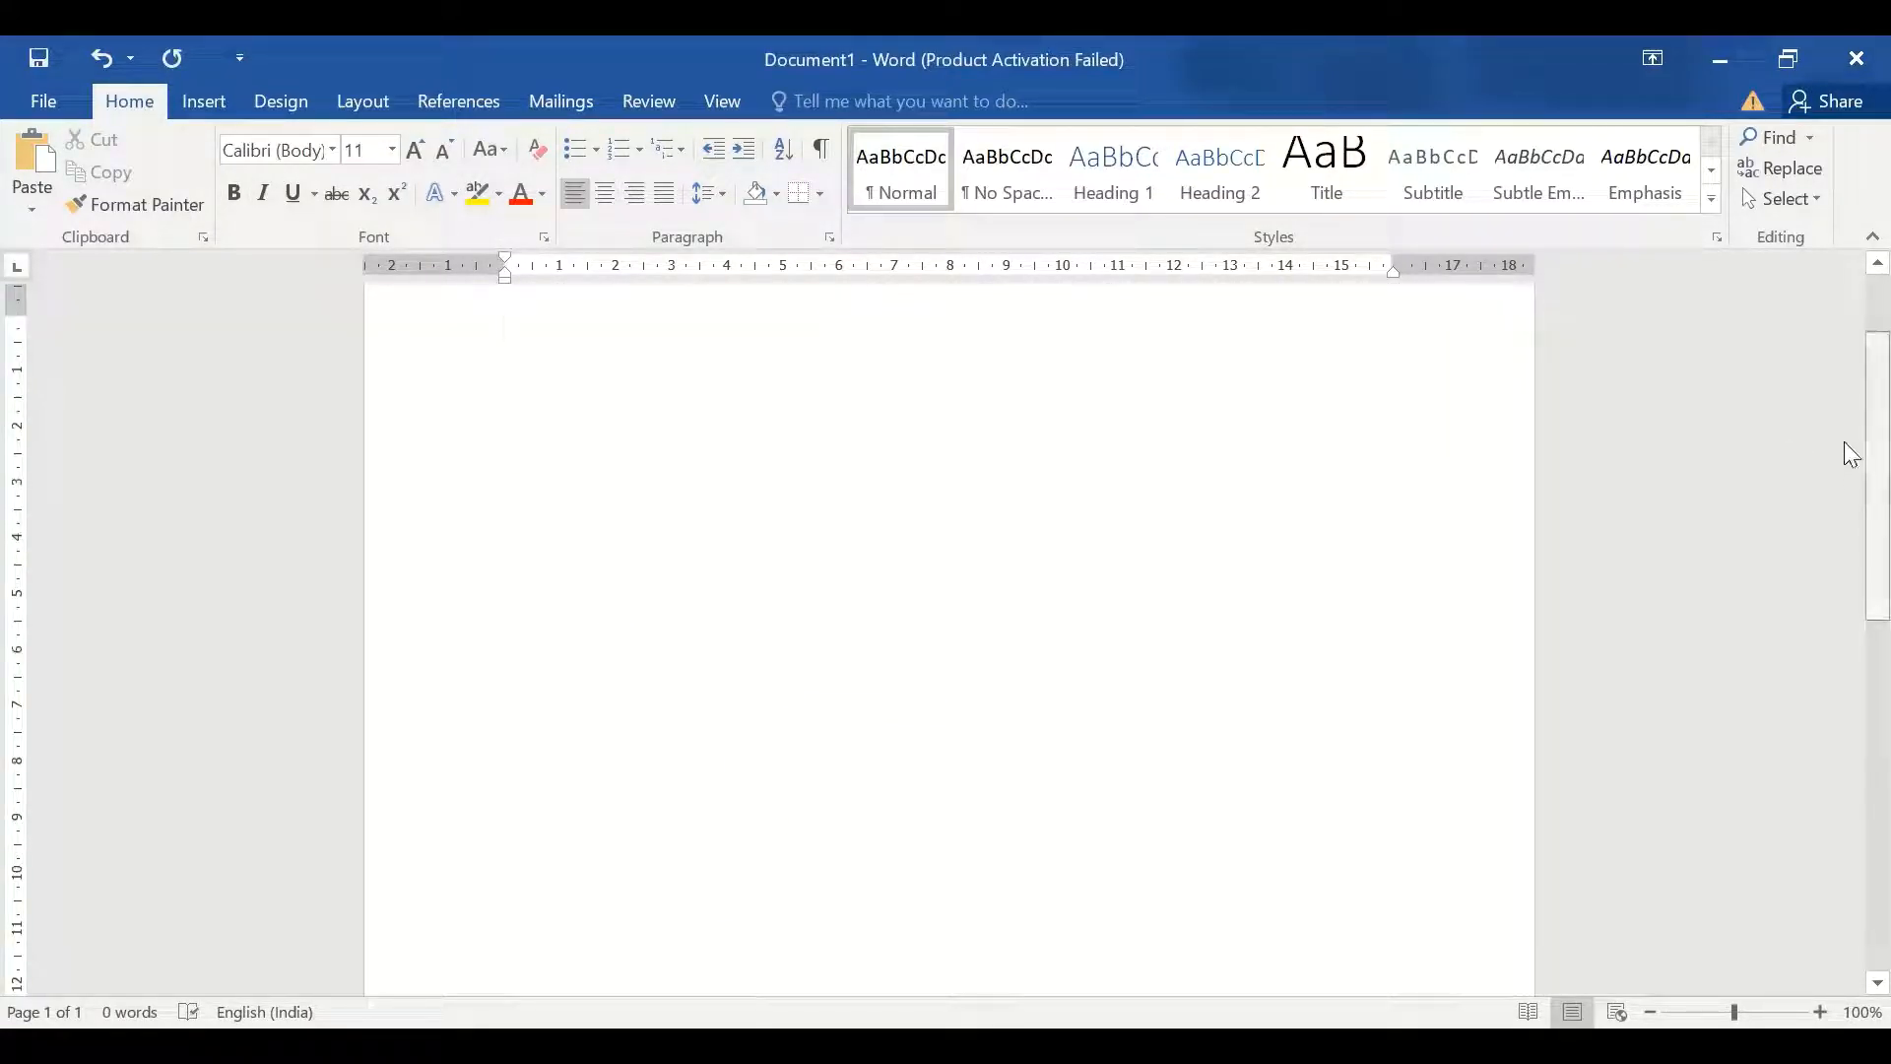
Type 'Fortis' and set it in Bauhaus 93, enlarged to 18 pt
scroll(1844, 441, "up", 3)
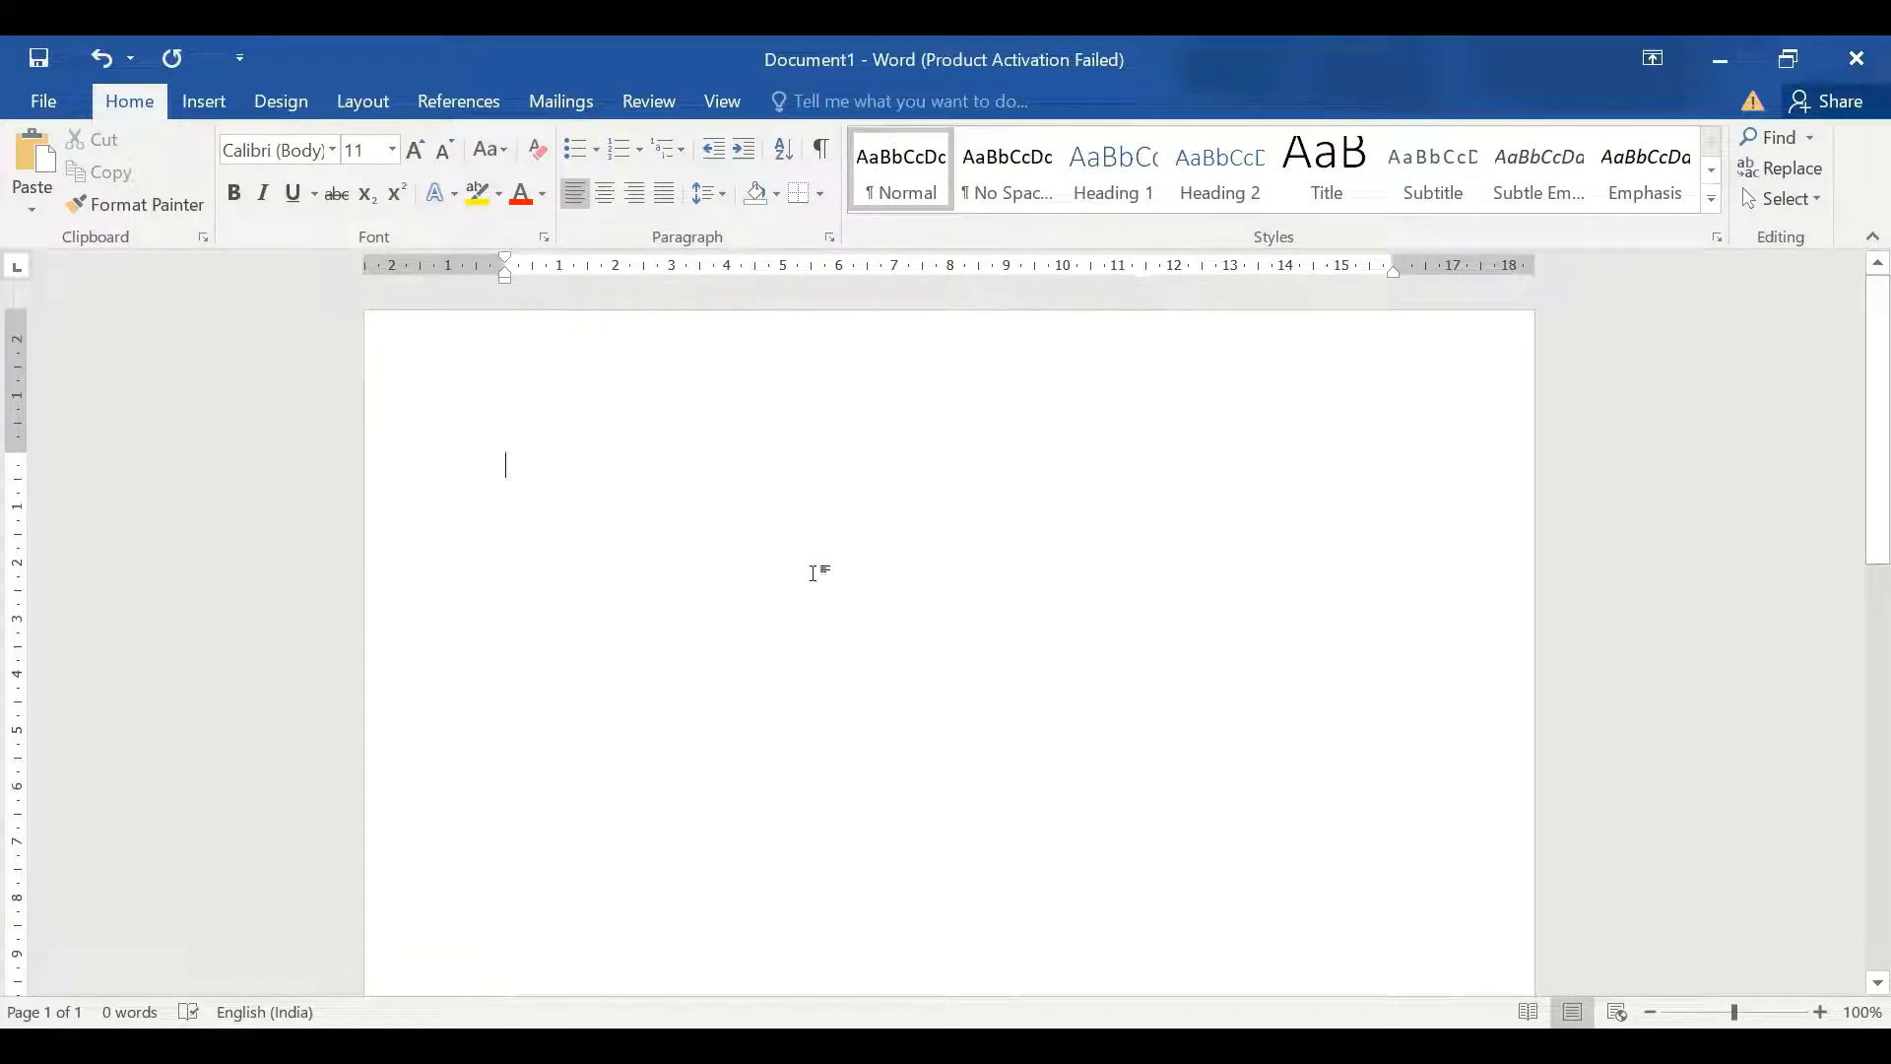
type("Fo")
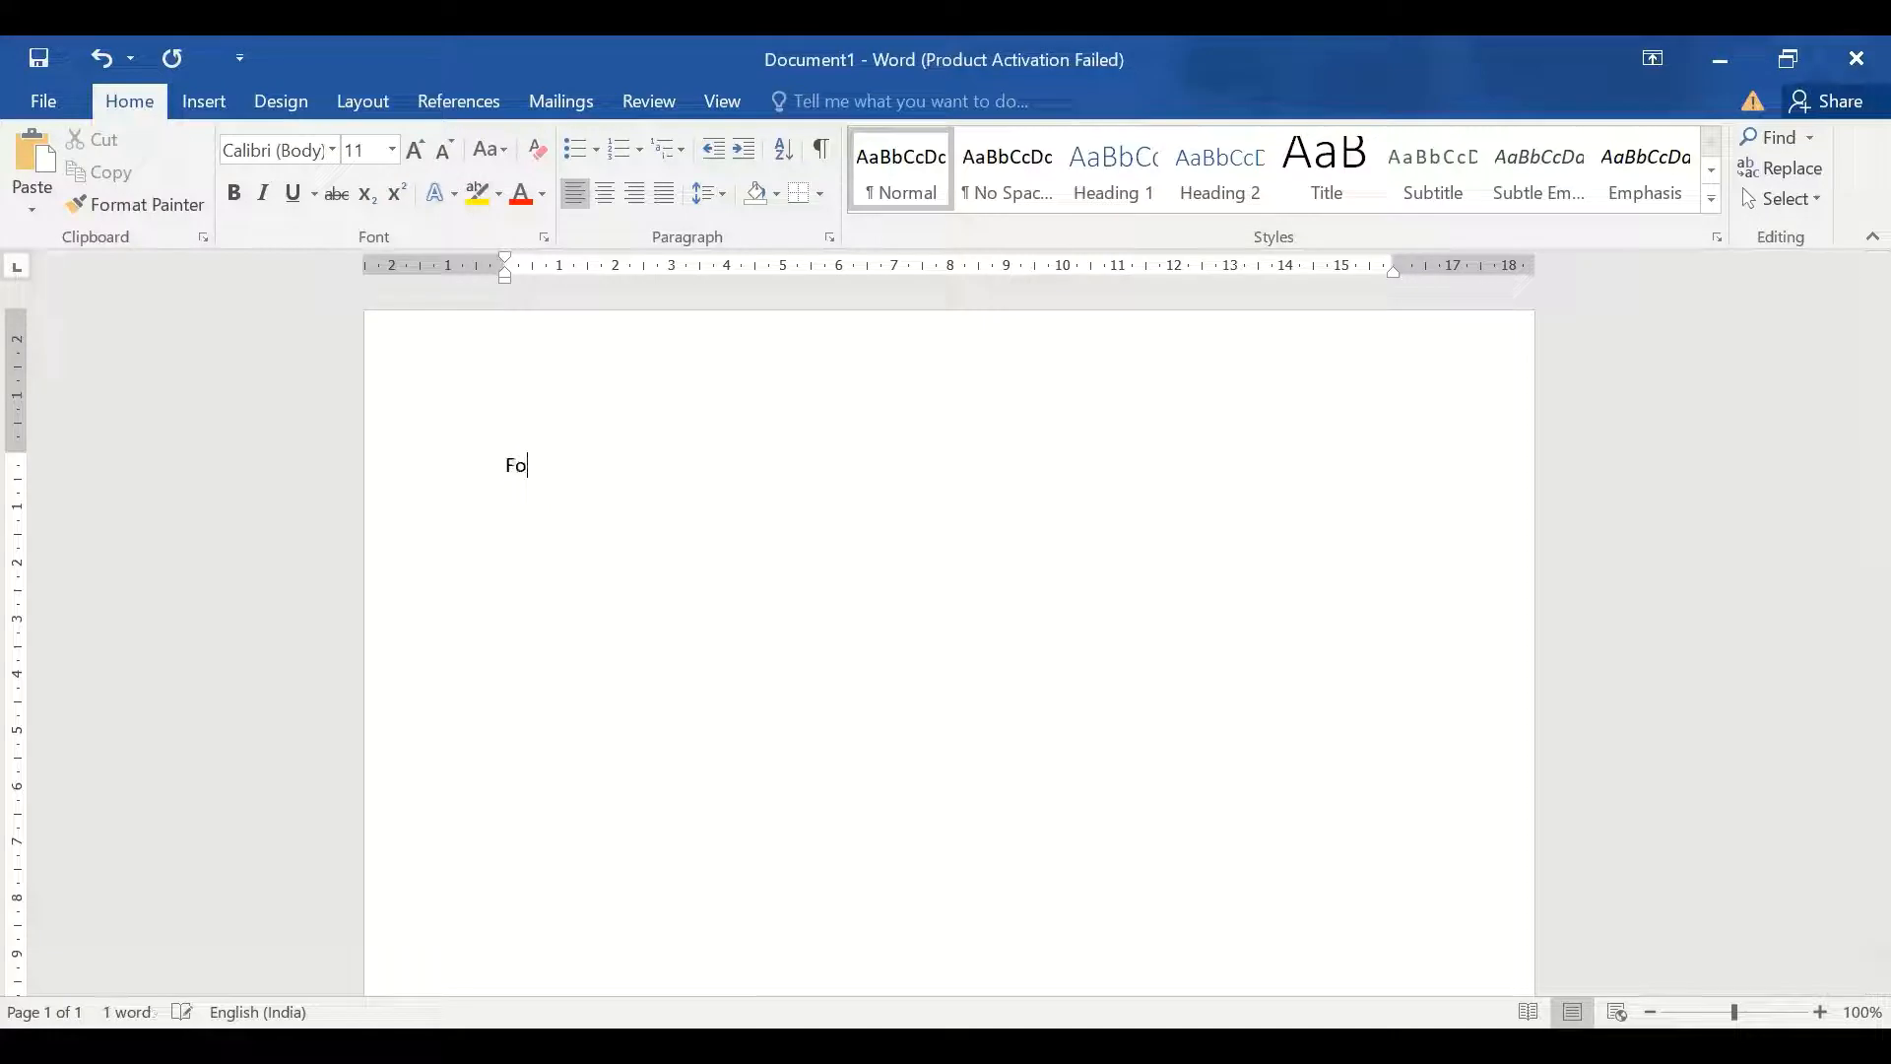
type("rtis")
left_click(445, 477)
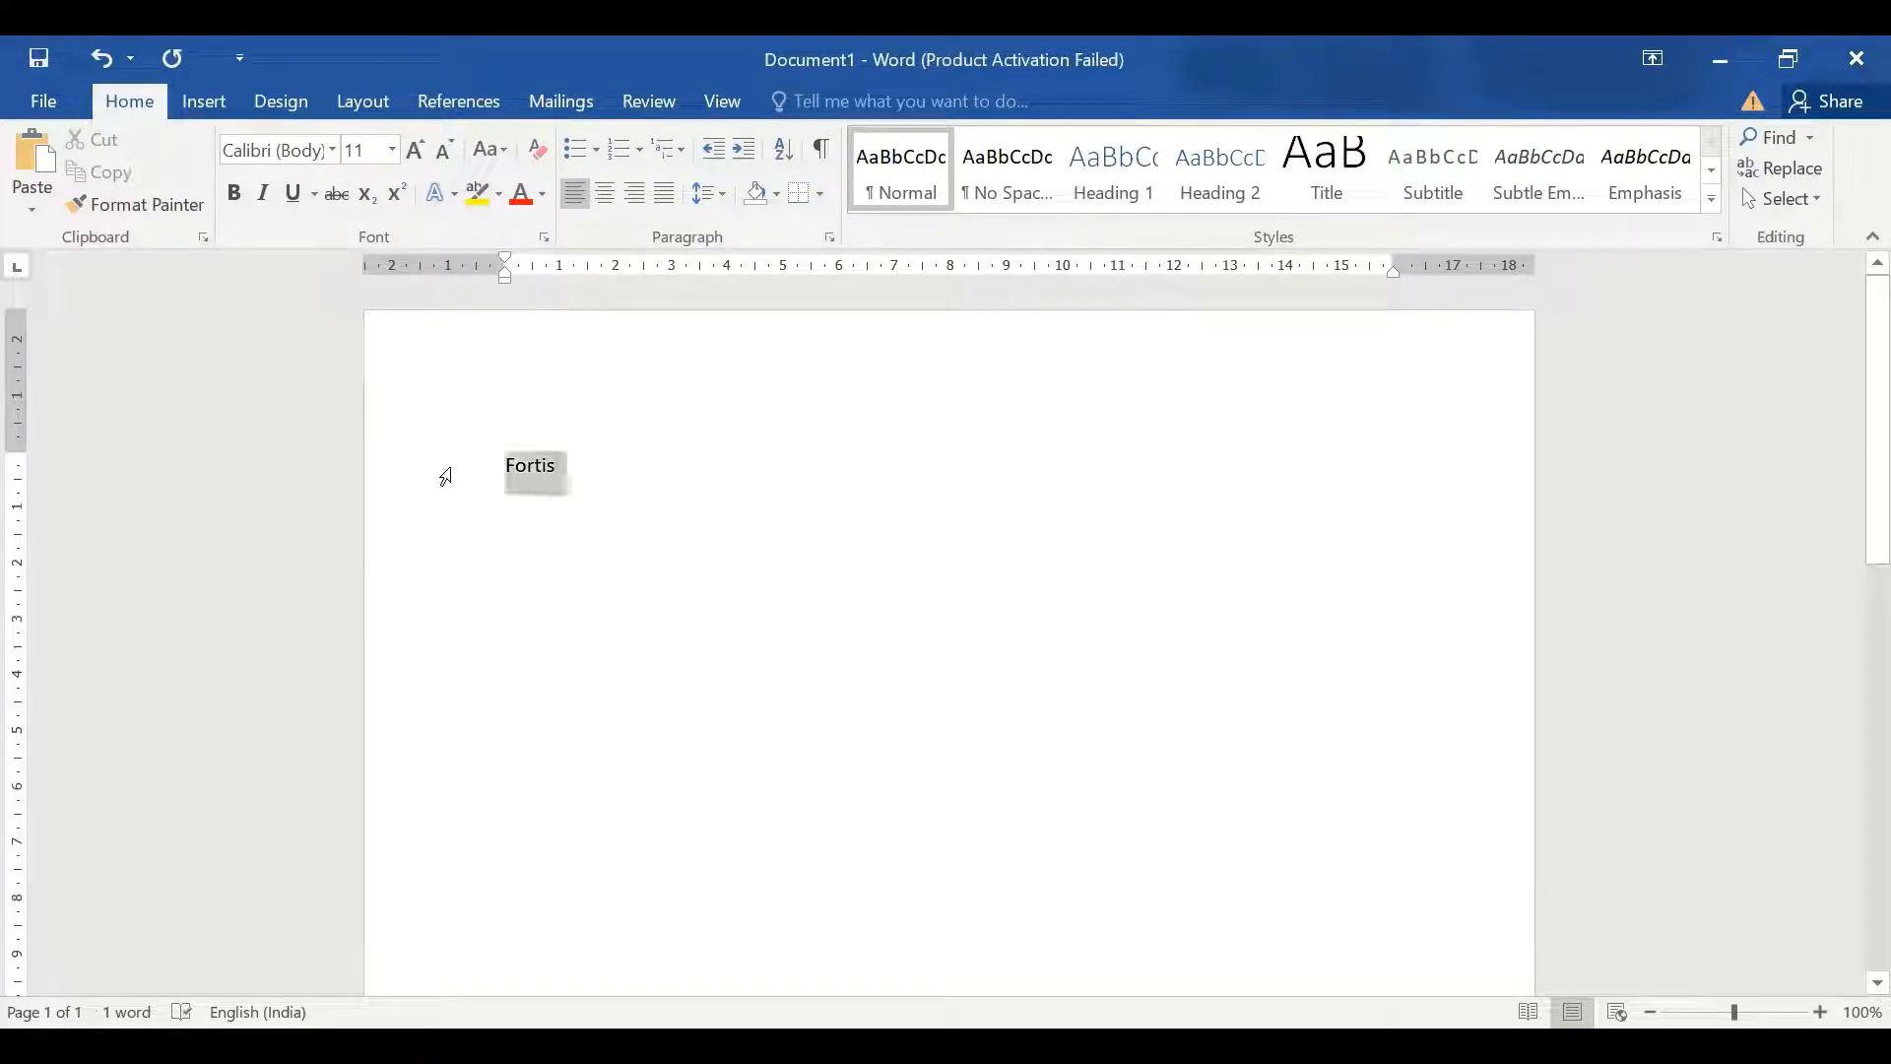
left_click(332, 149)
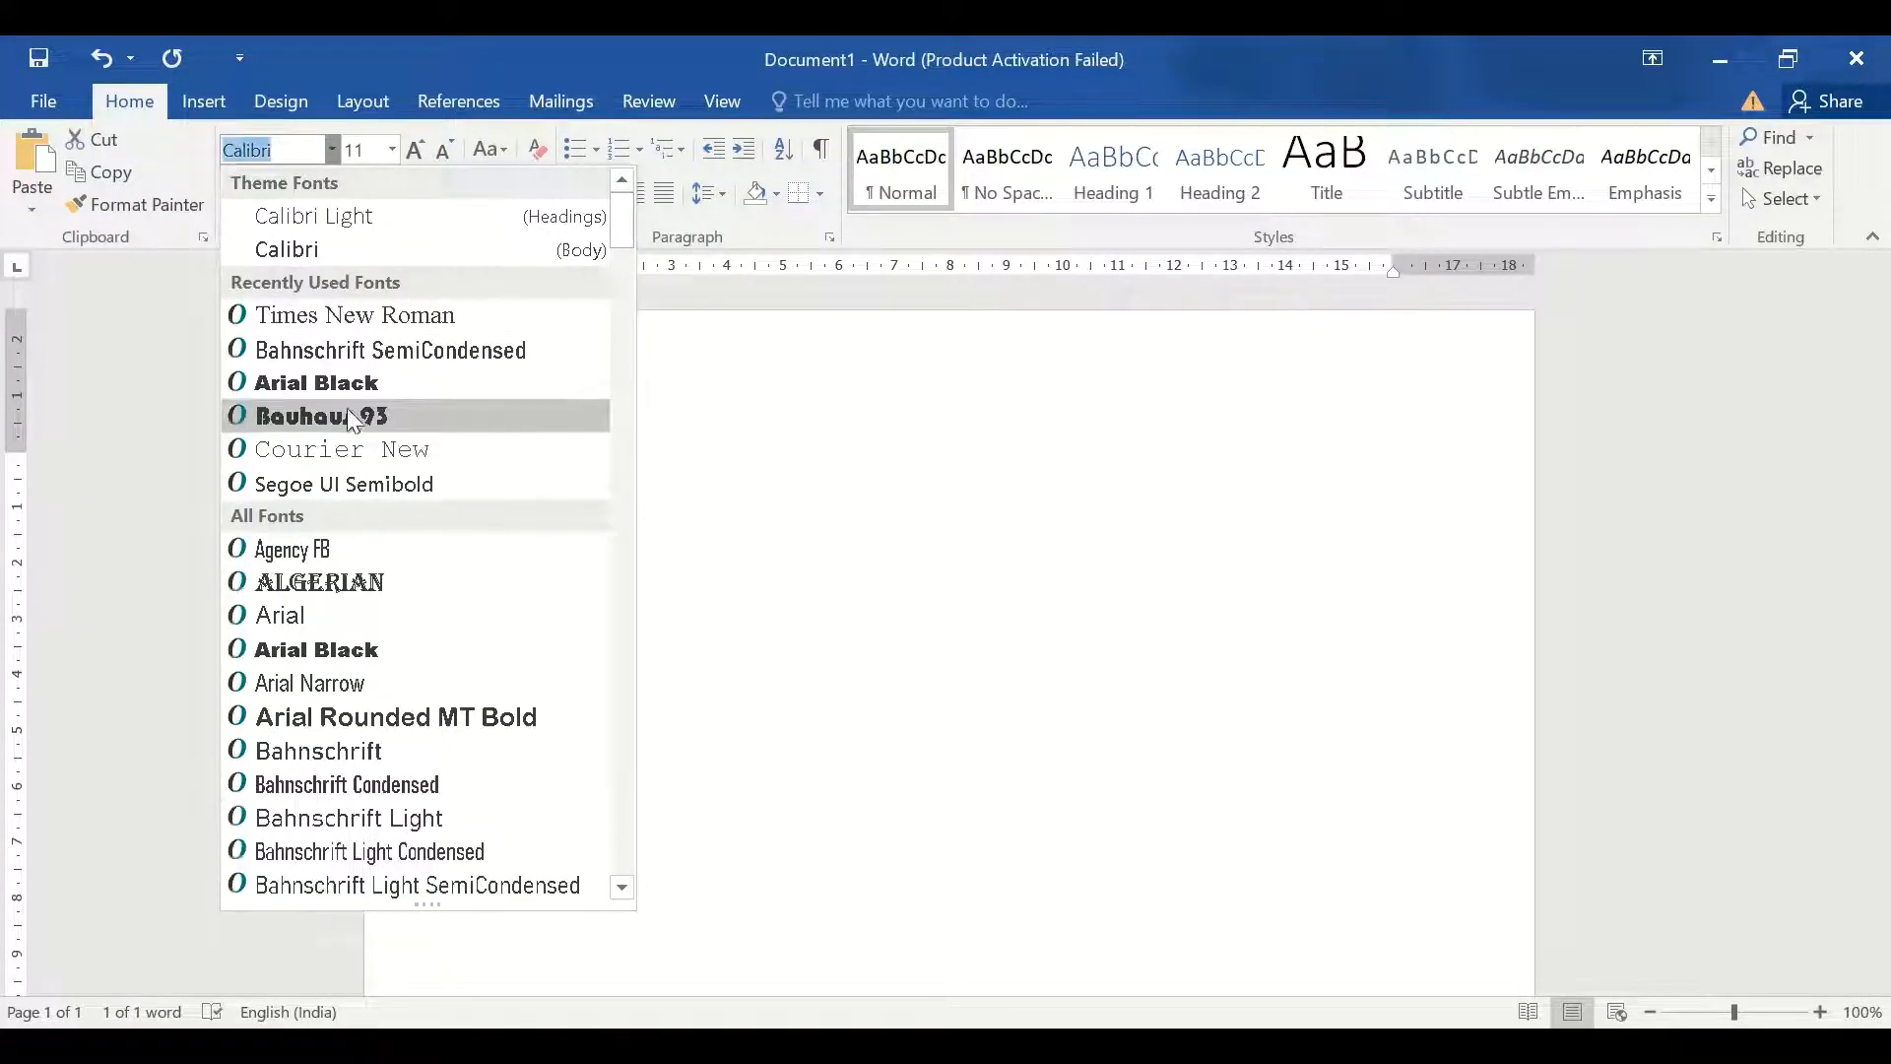
left_click(347, 413)
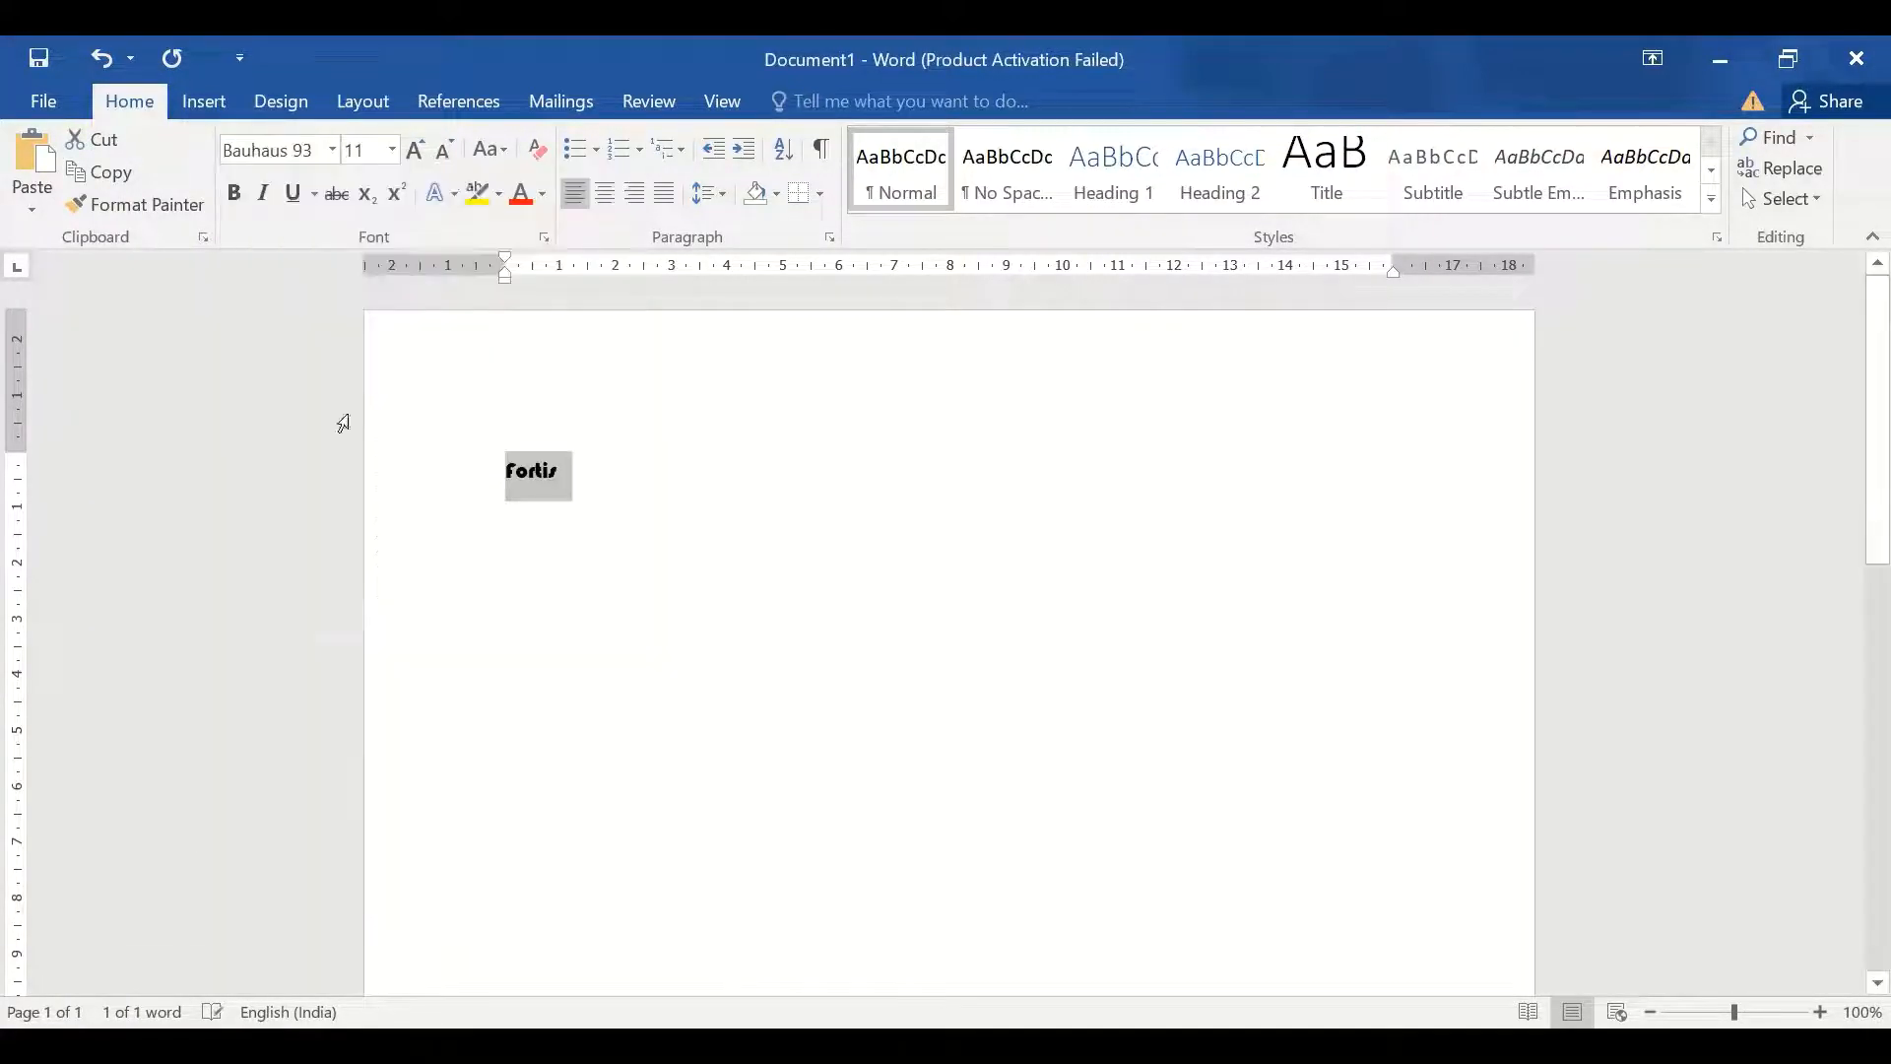
left_click(414, 151)
left_click(413, 150)
left_click(412, 151)
left_click(413, 151)
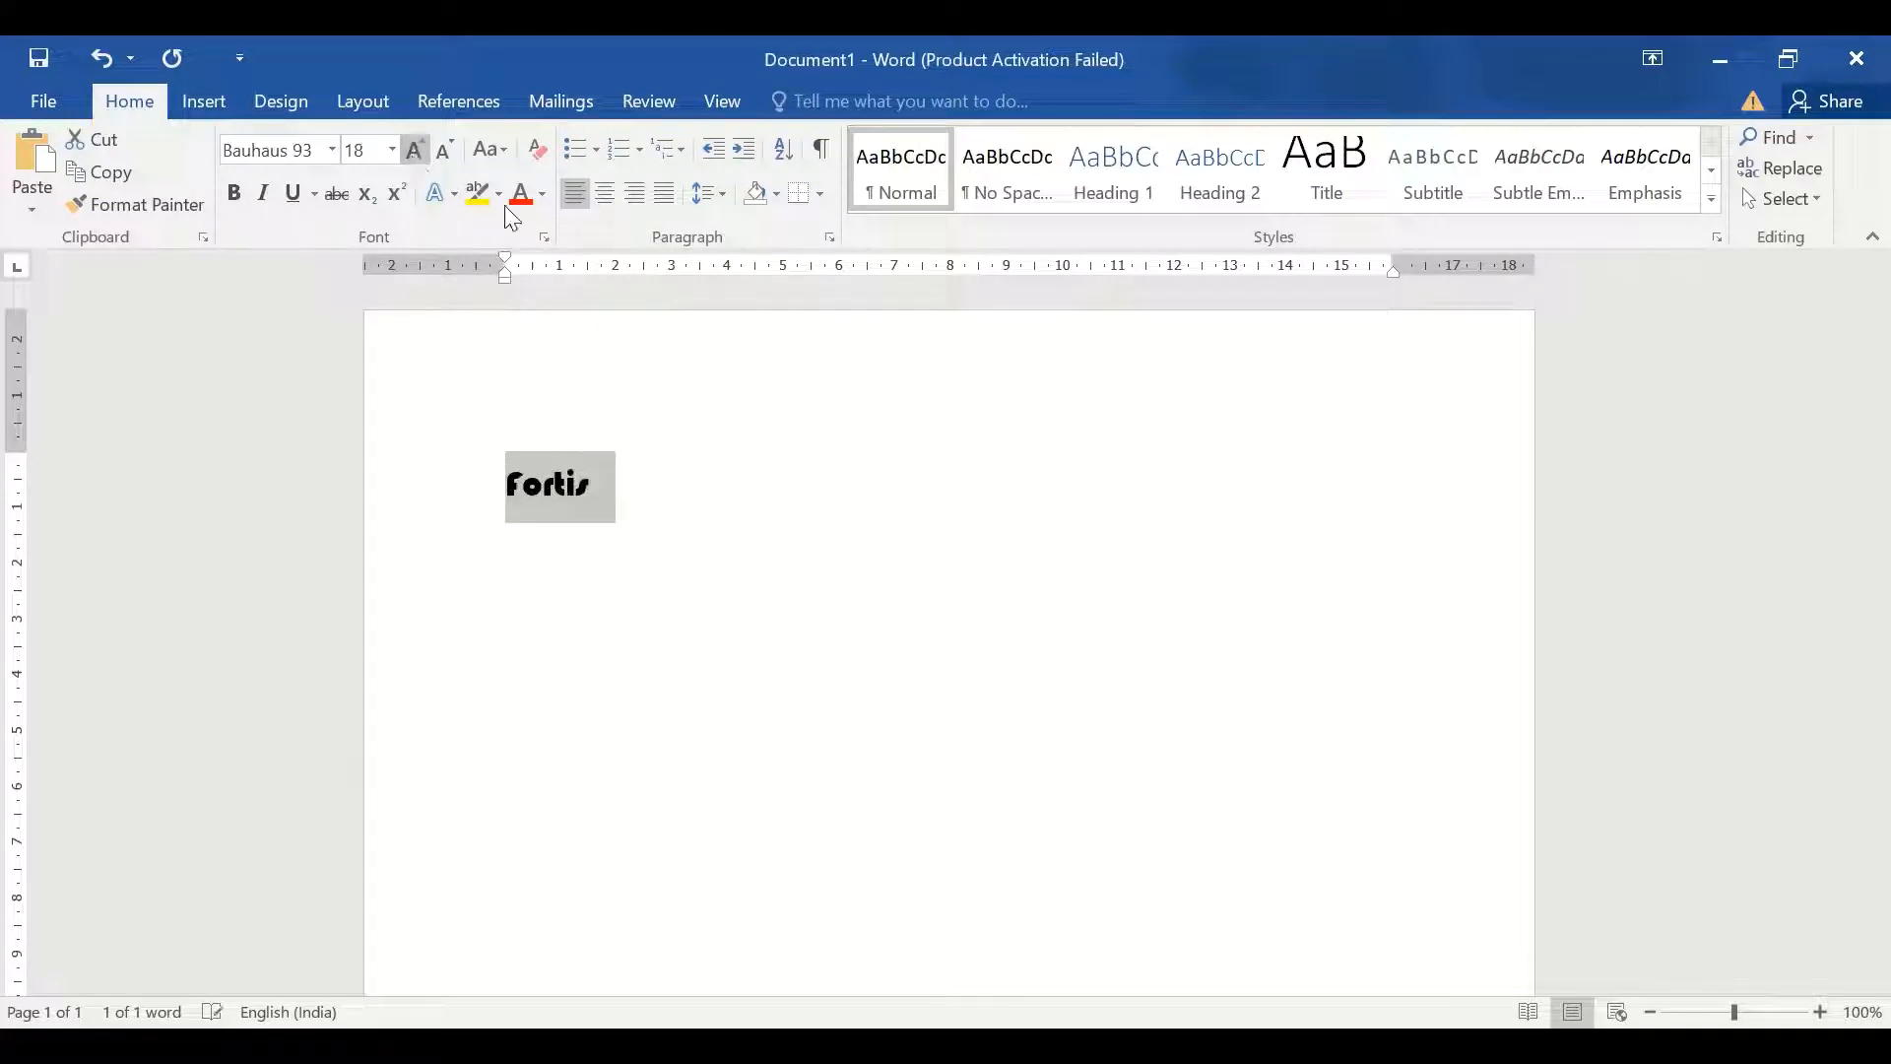
Give Fortis the blue text effect, enlarge it to 22 pt, and centre it
left_click(455, 195)
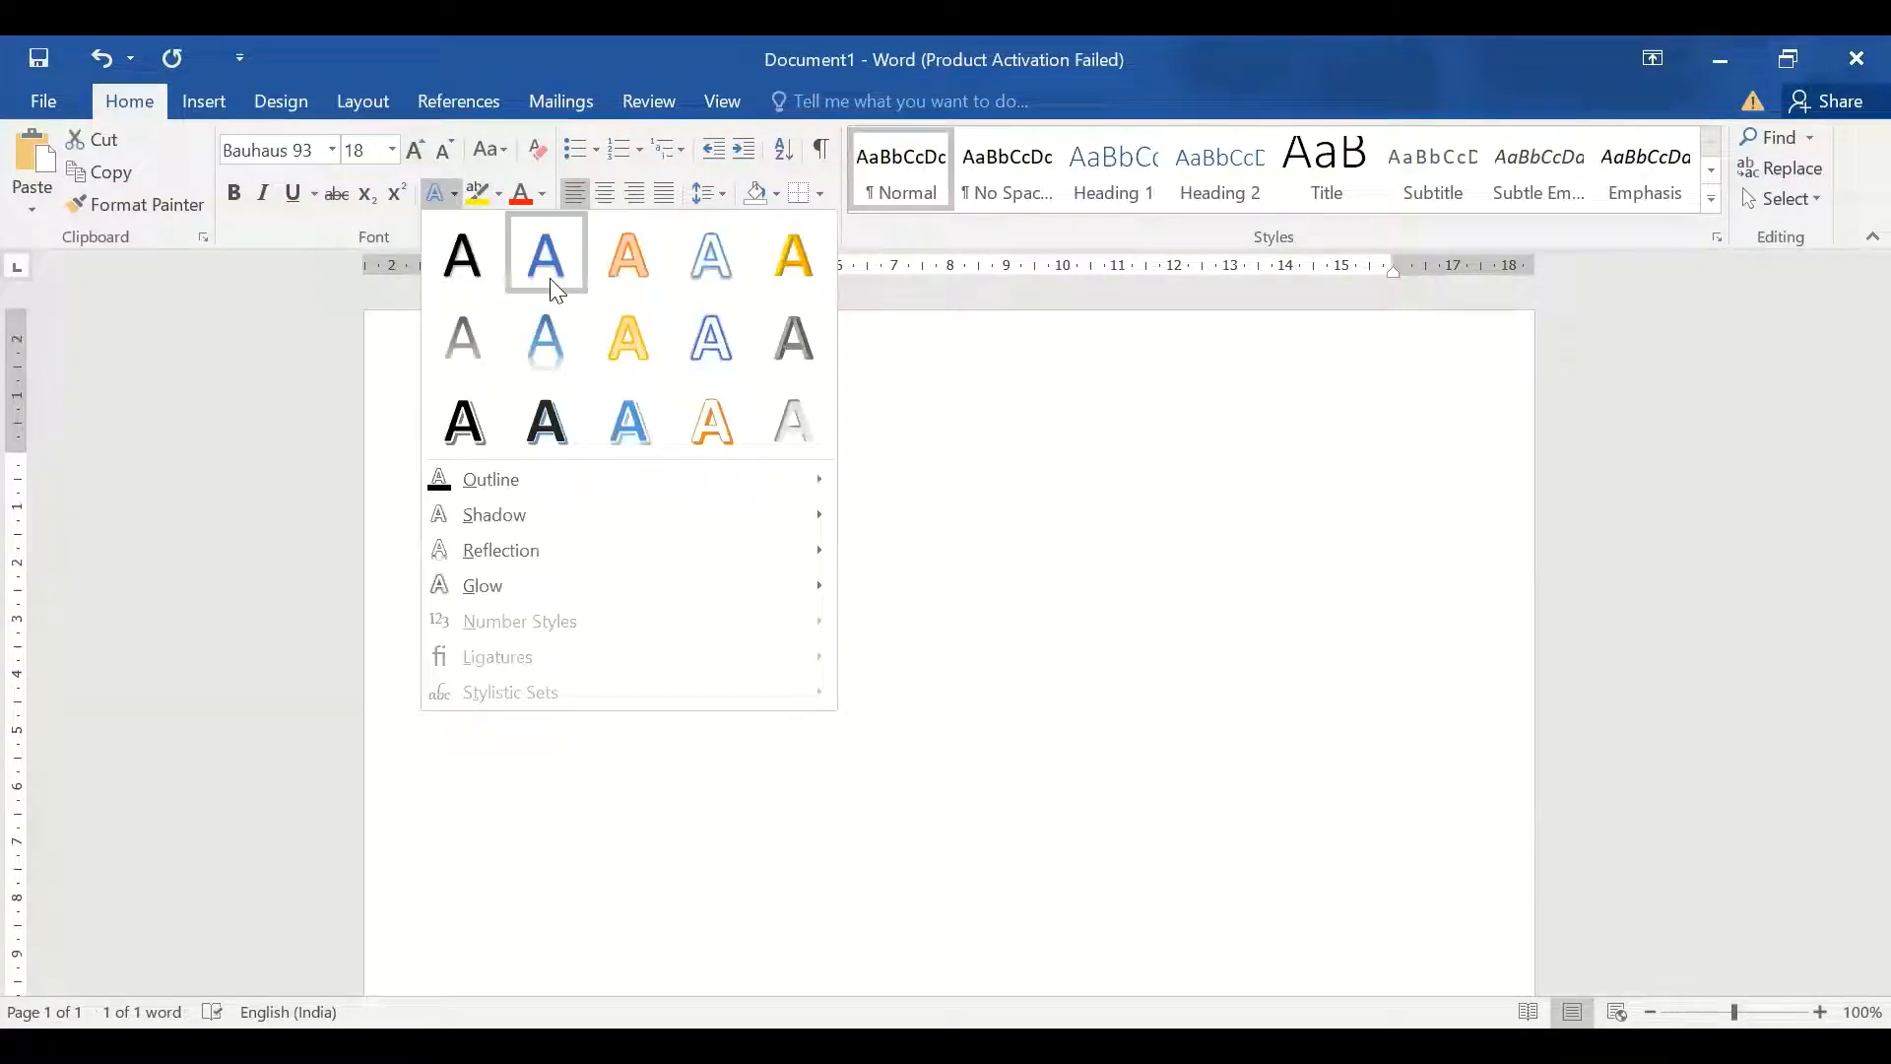
left_click(632, 434)
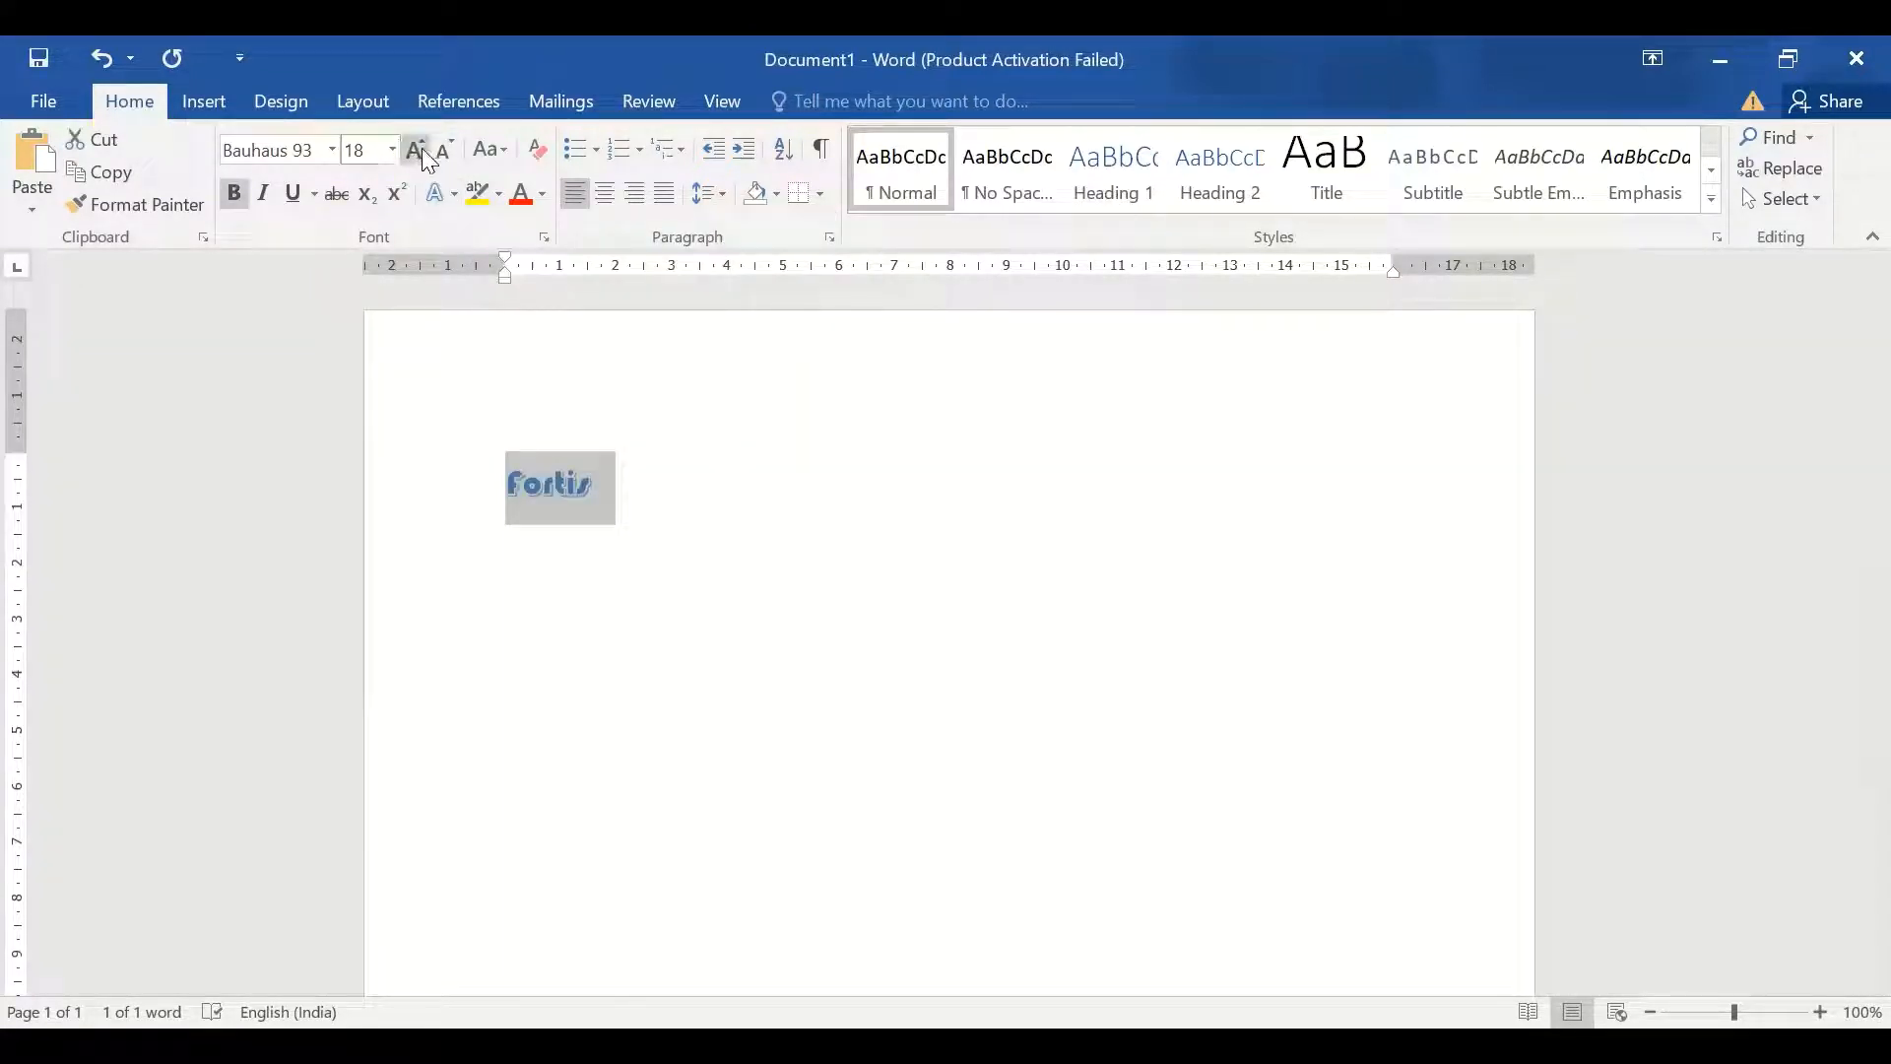
left_click(422, 149)
left_click(421, 147)
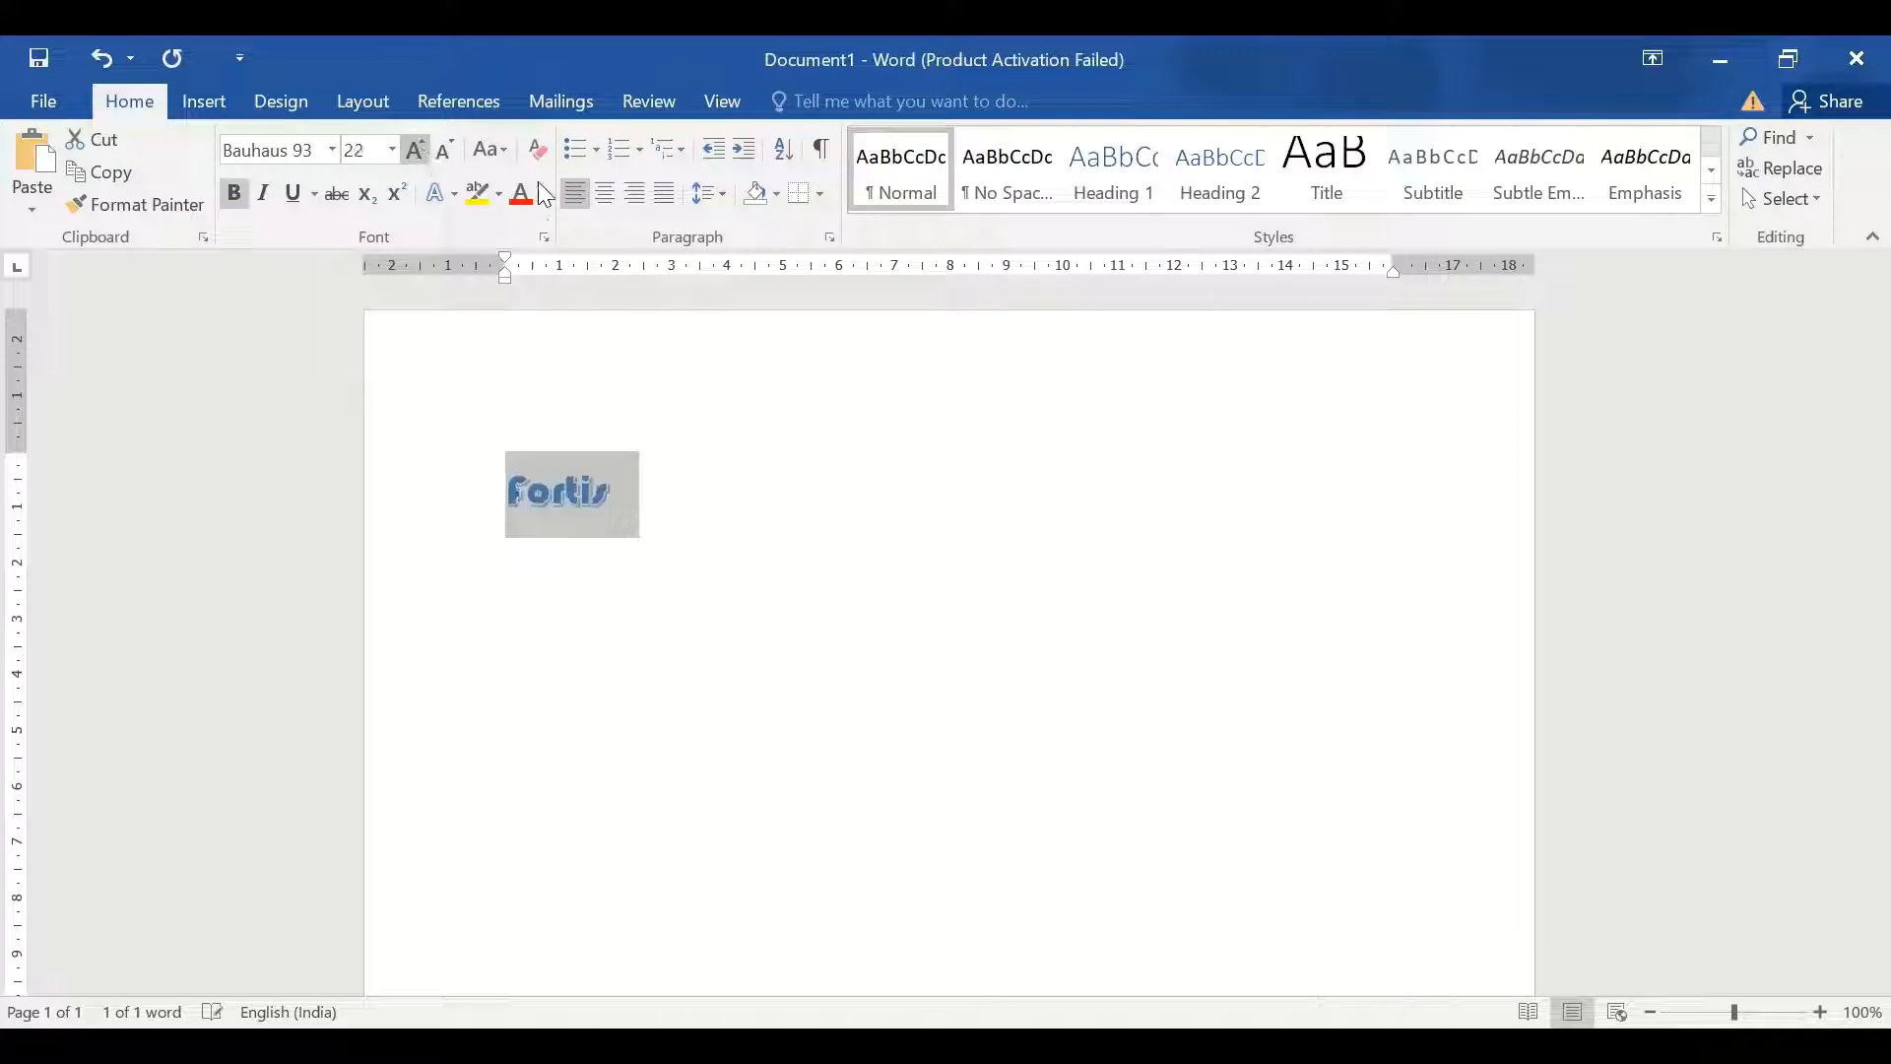
left_click(605, 194)
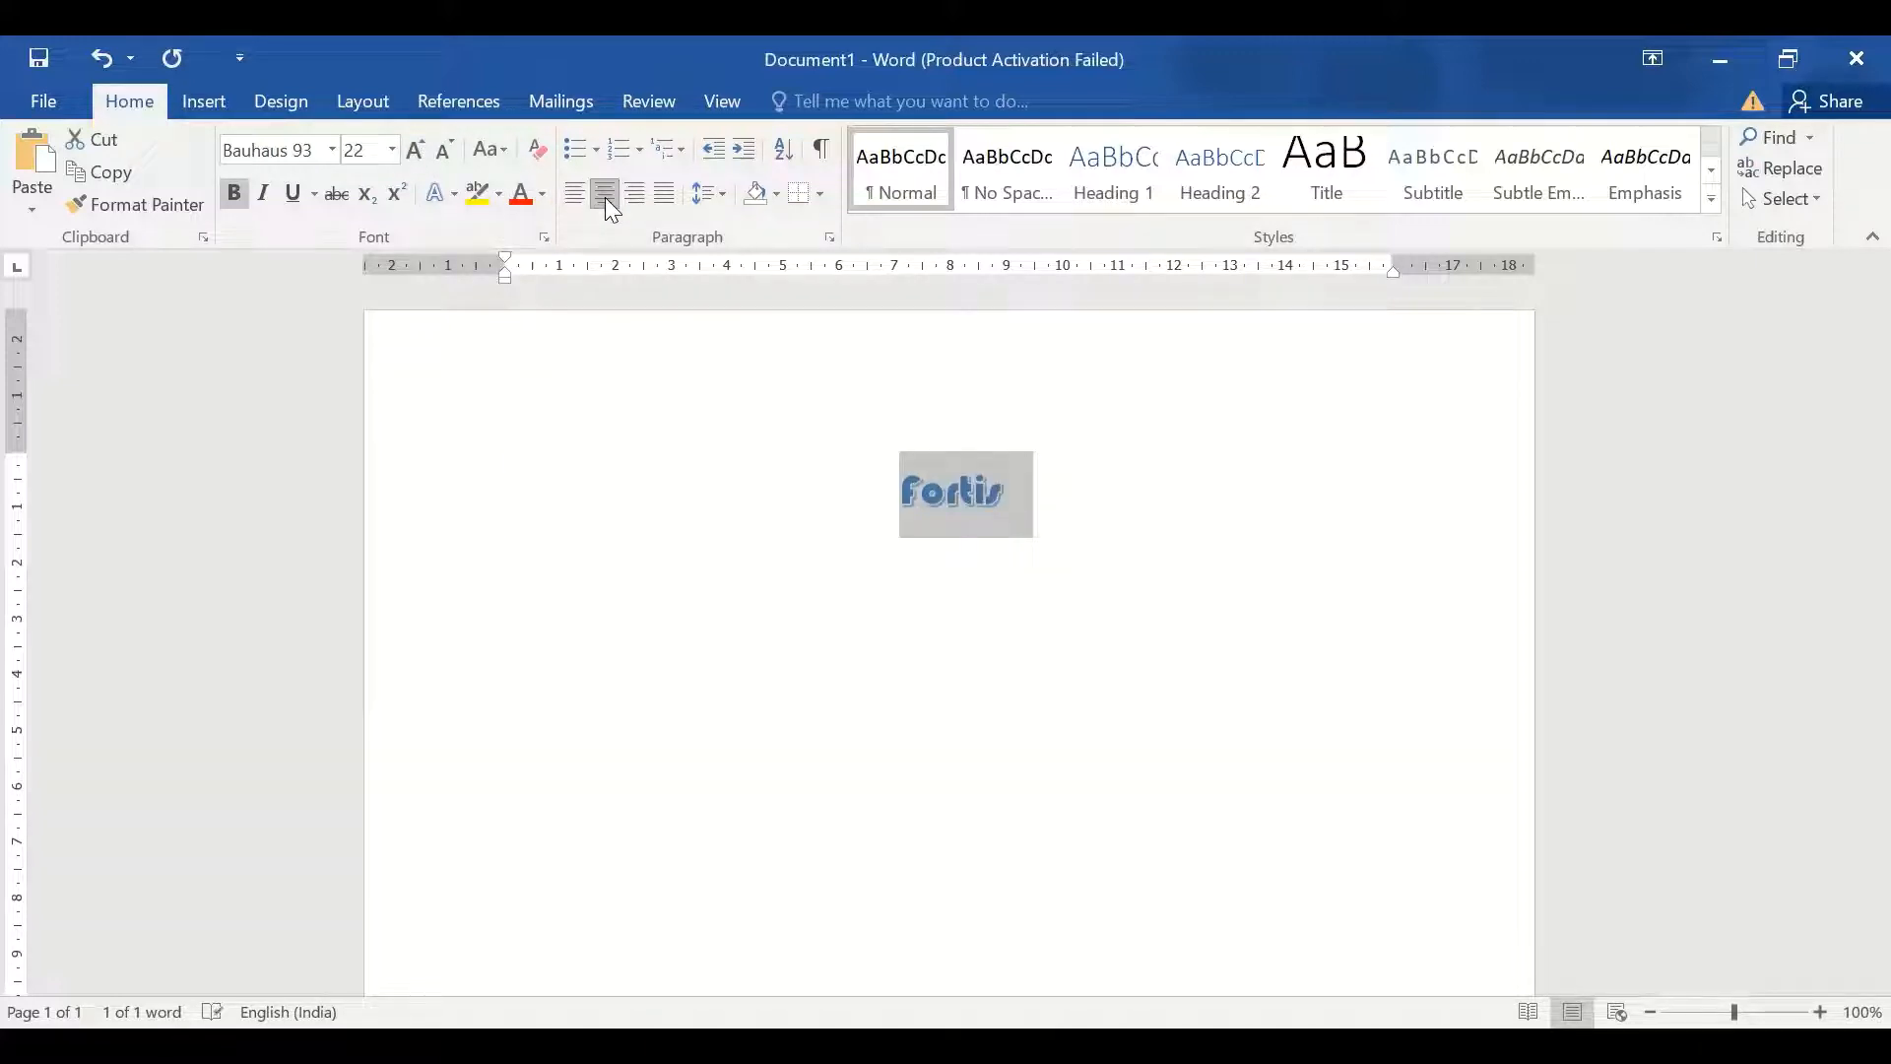
Add a 'Name' line below the heading with all formatting cleared
left_click(1129, 519)
key("Return")
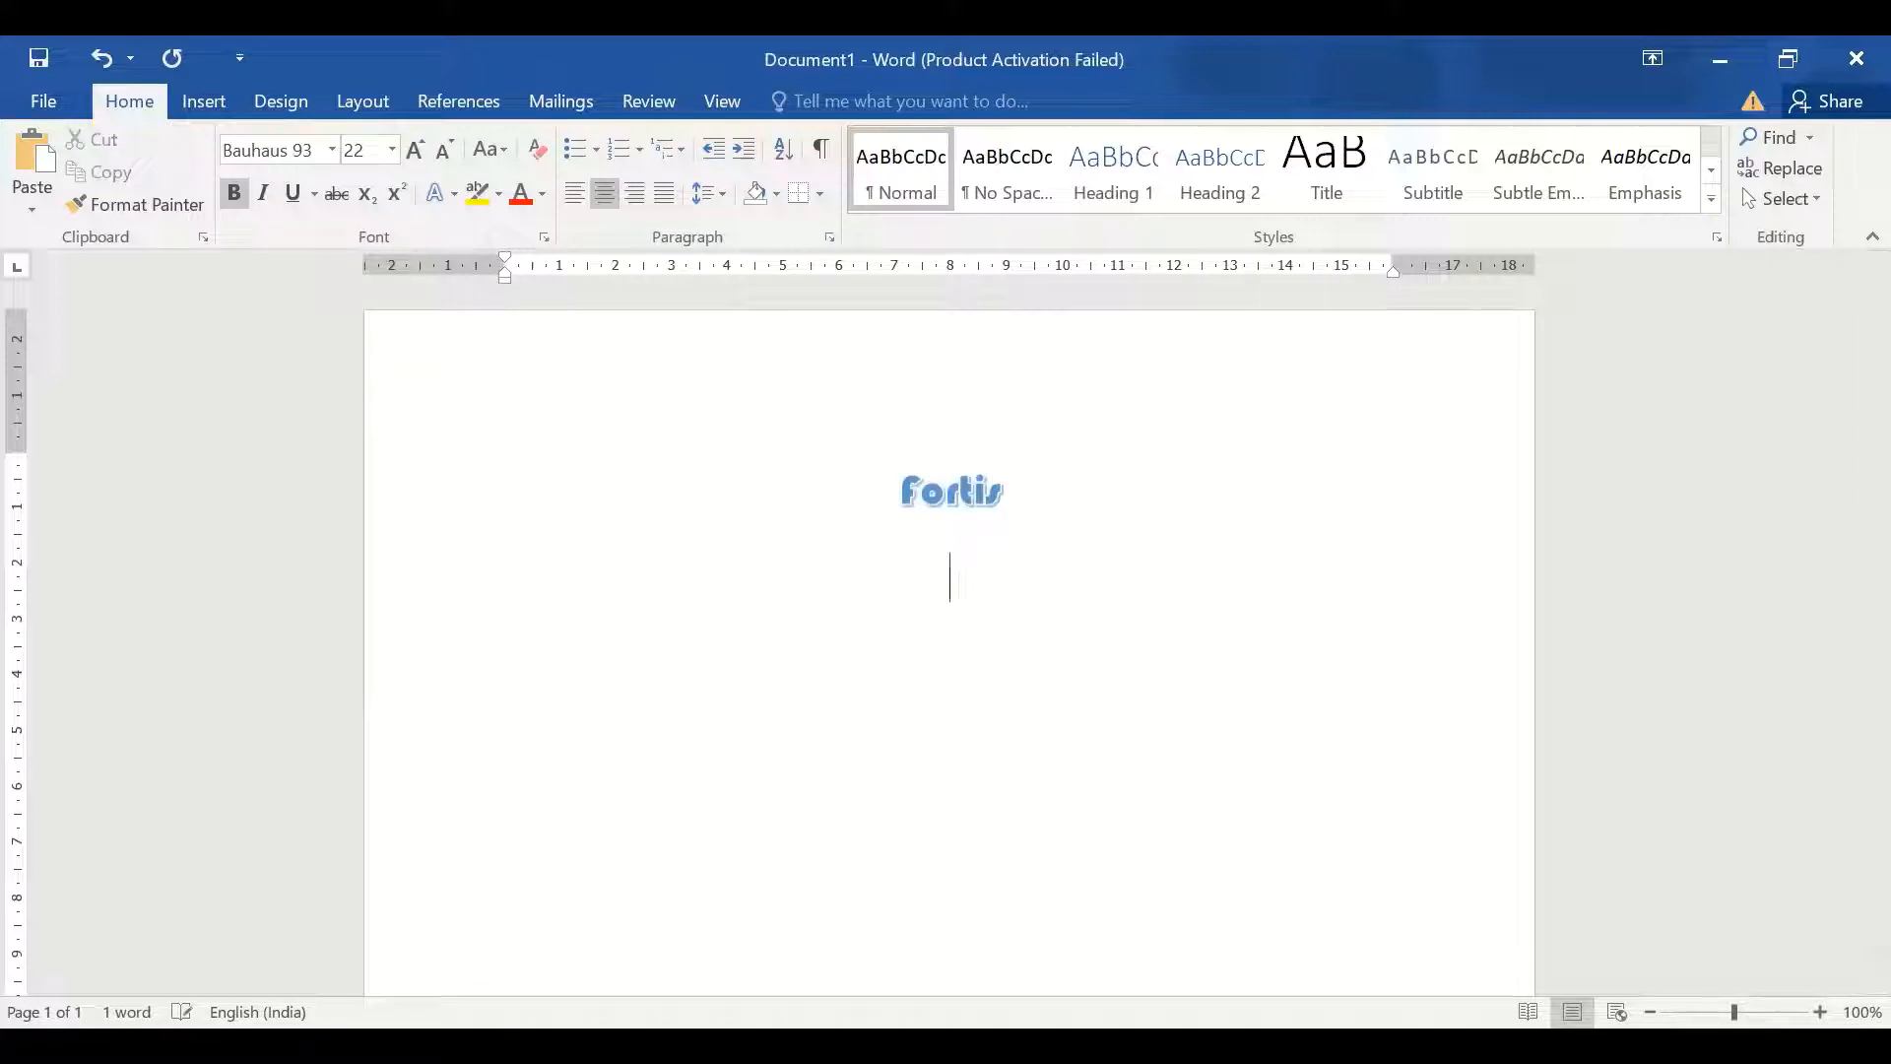
type("Name")
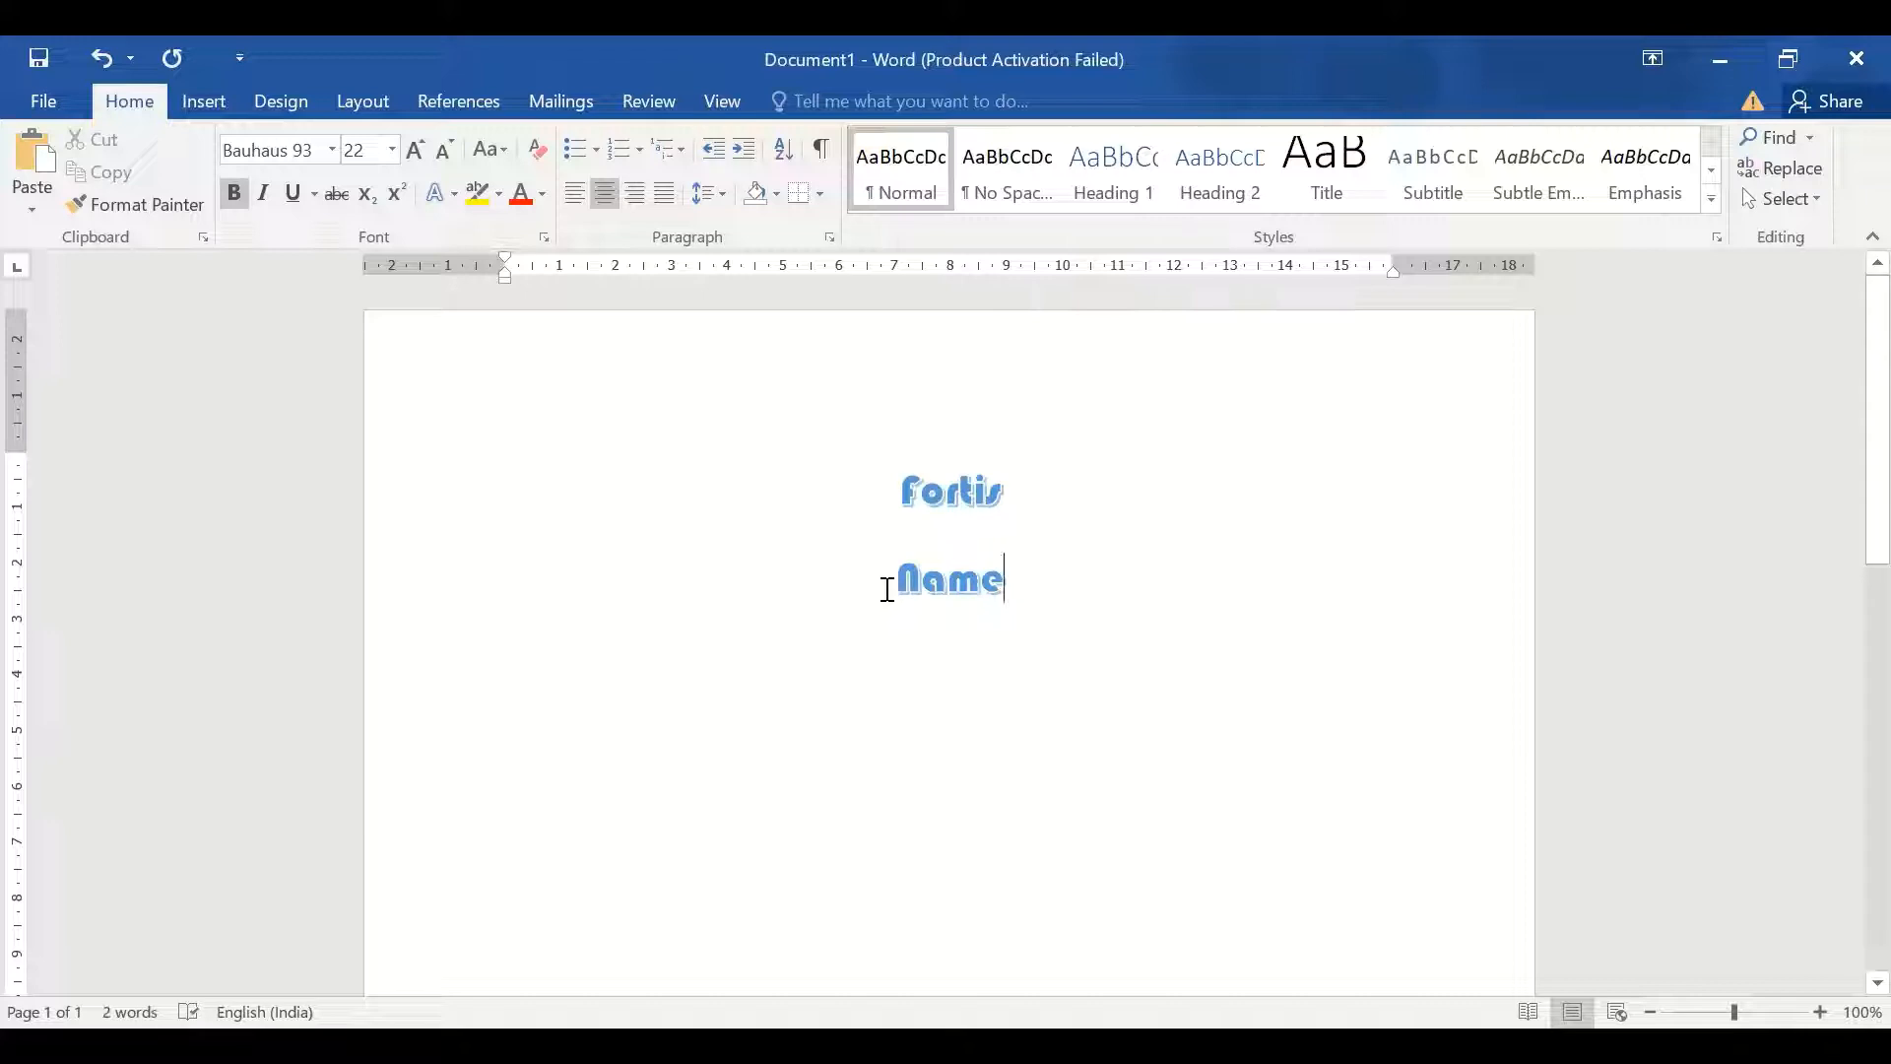
triple_click(1034, 592)
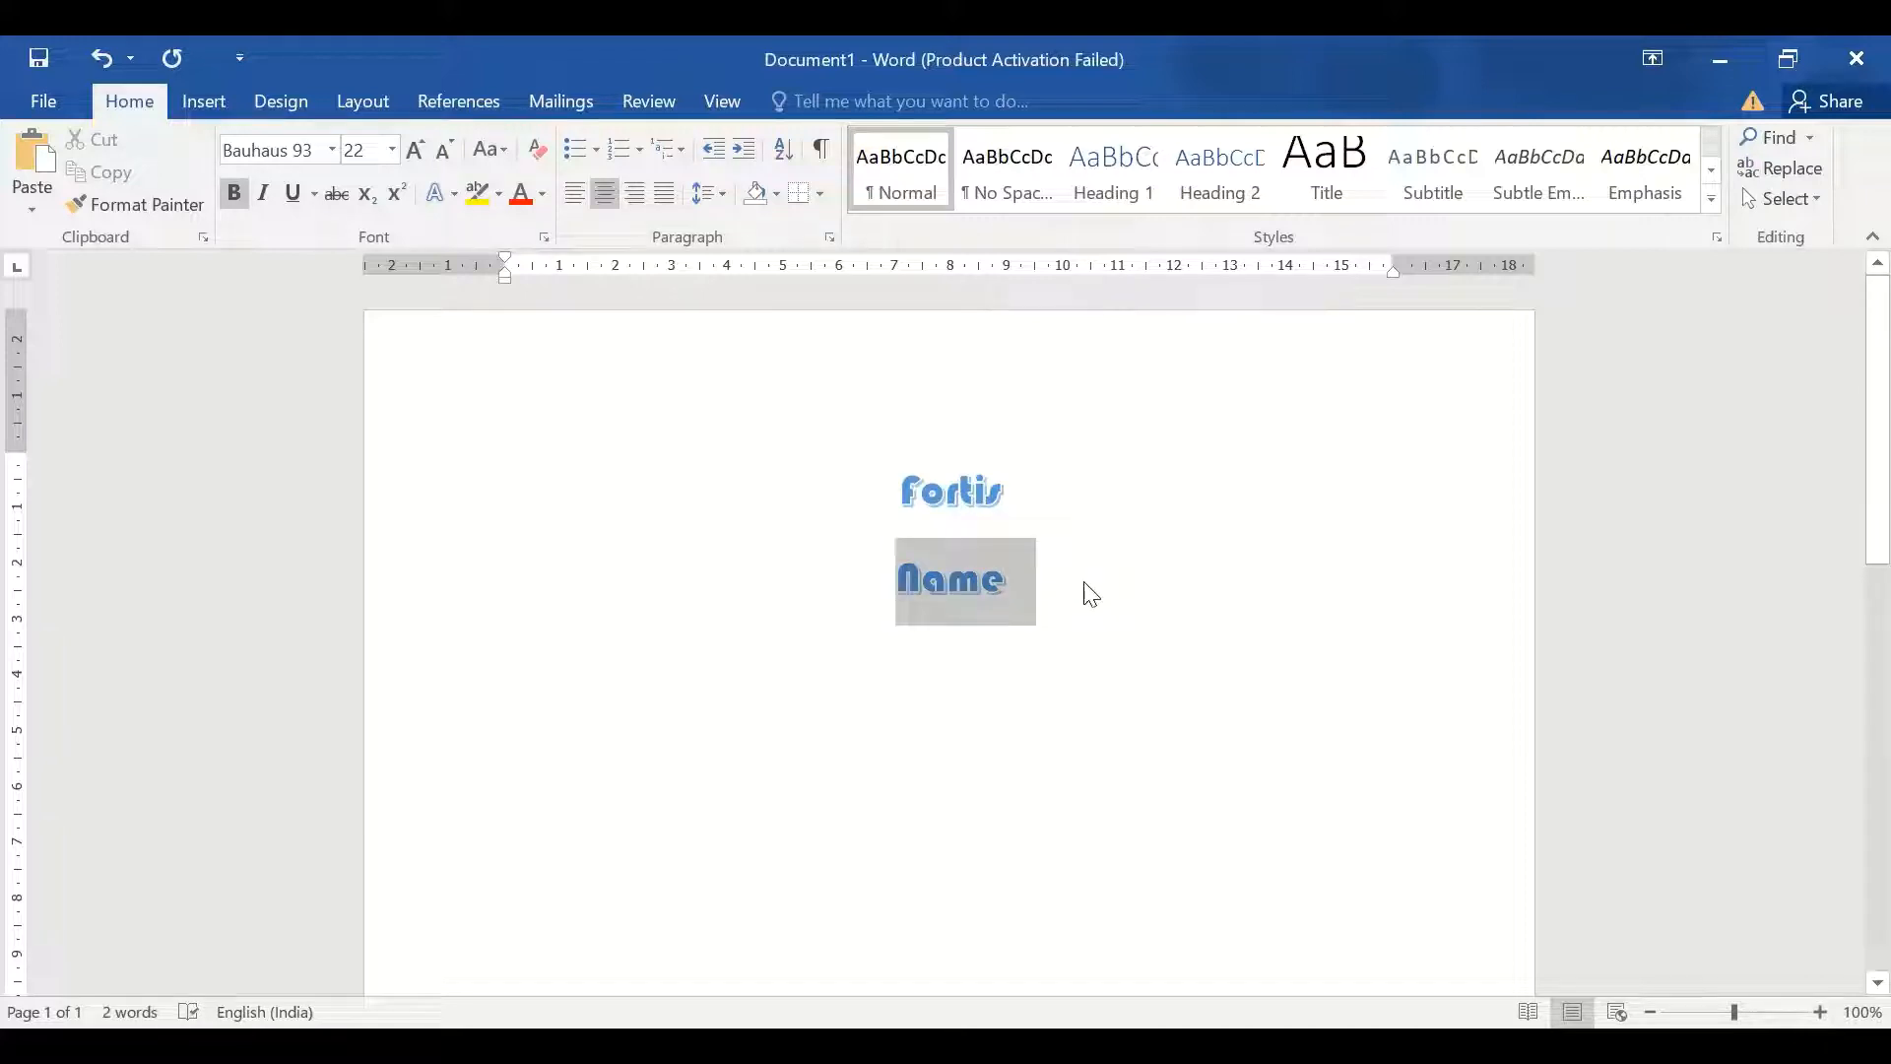
left_click(531, 153)
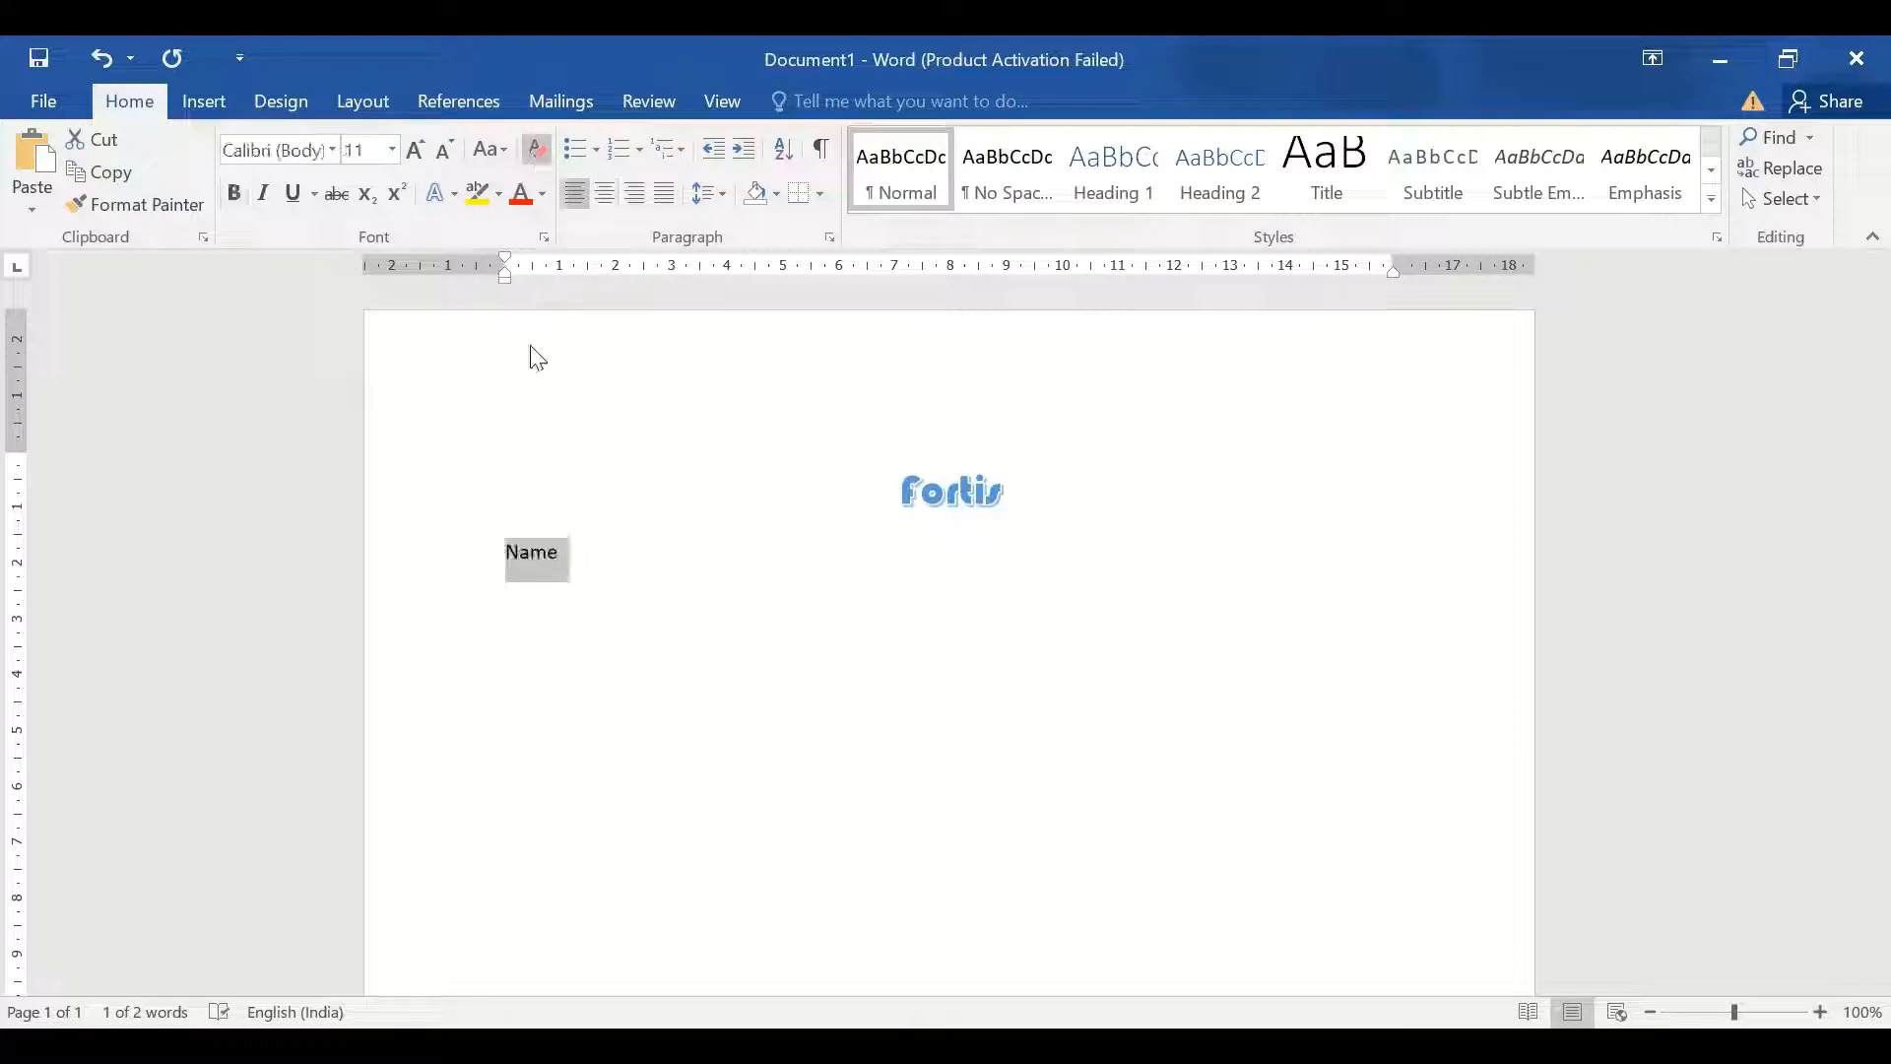
left_click(610, 556)
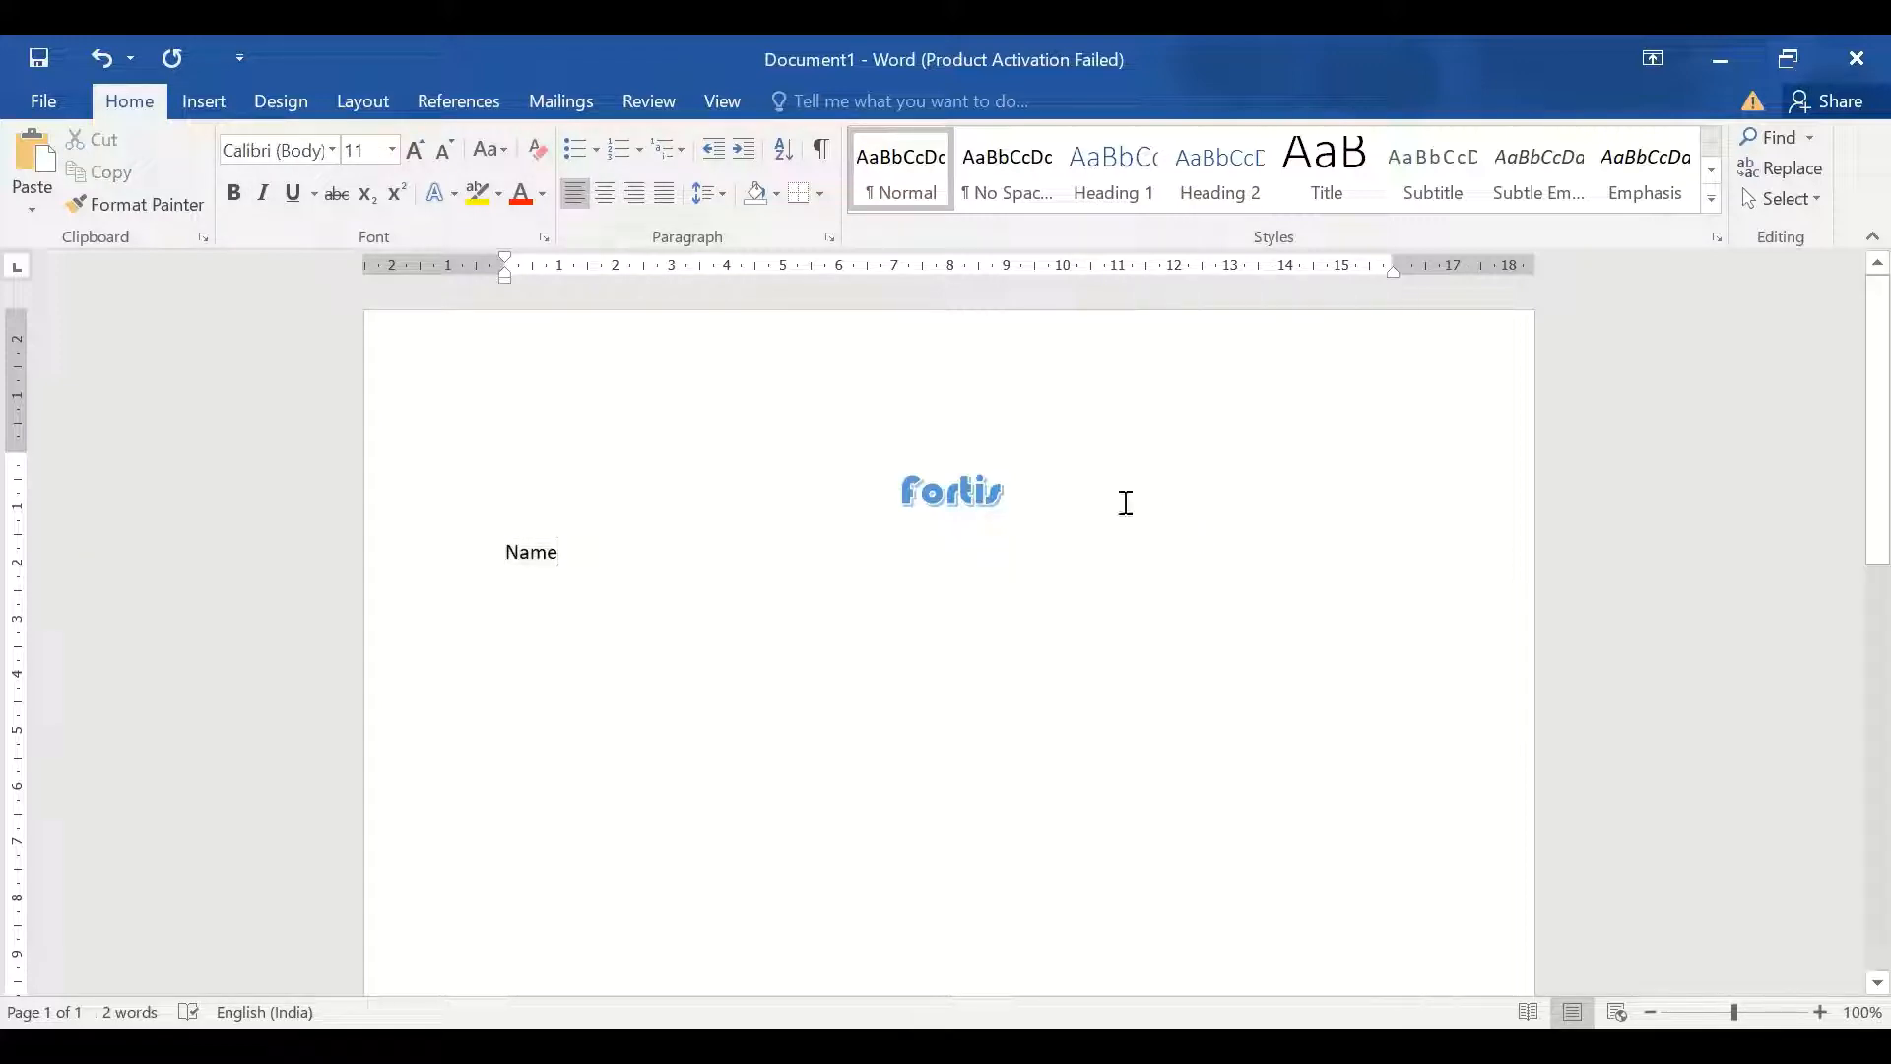
left_click(1047, 492)
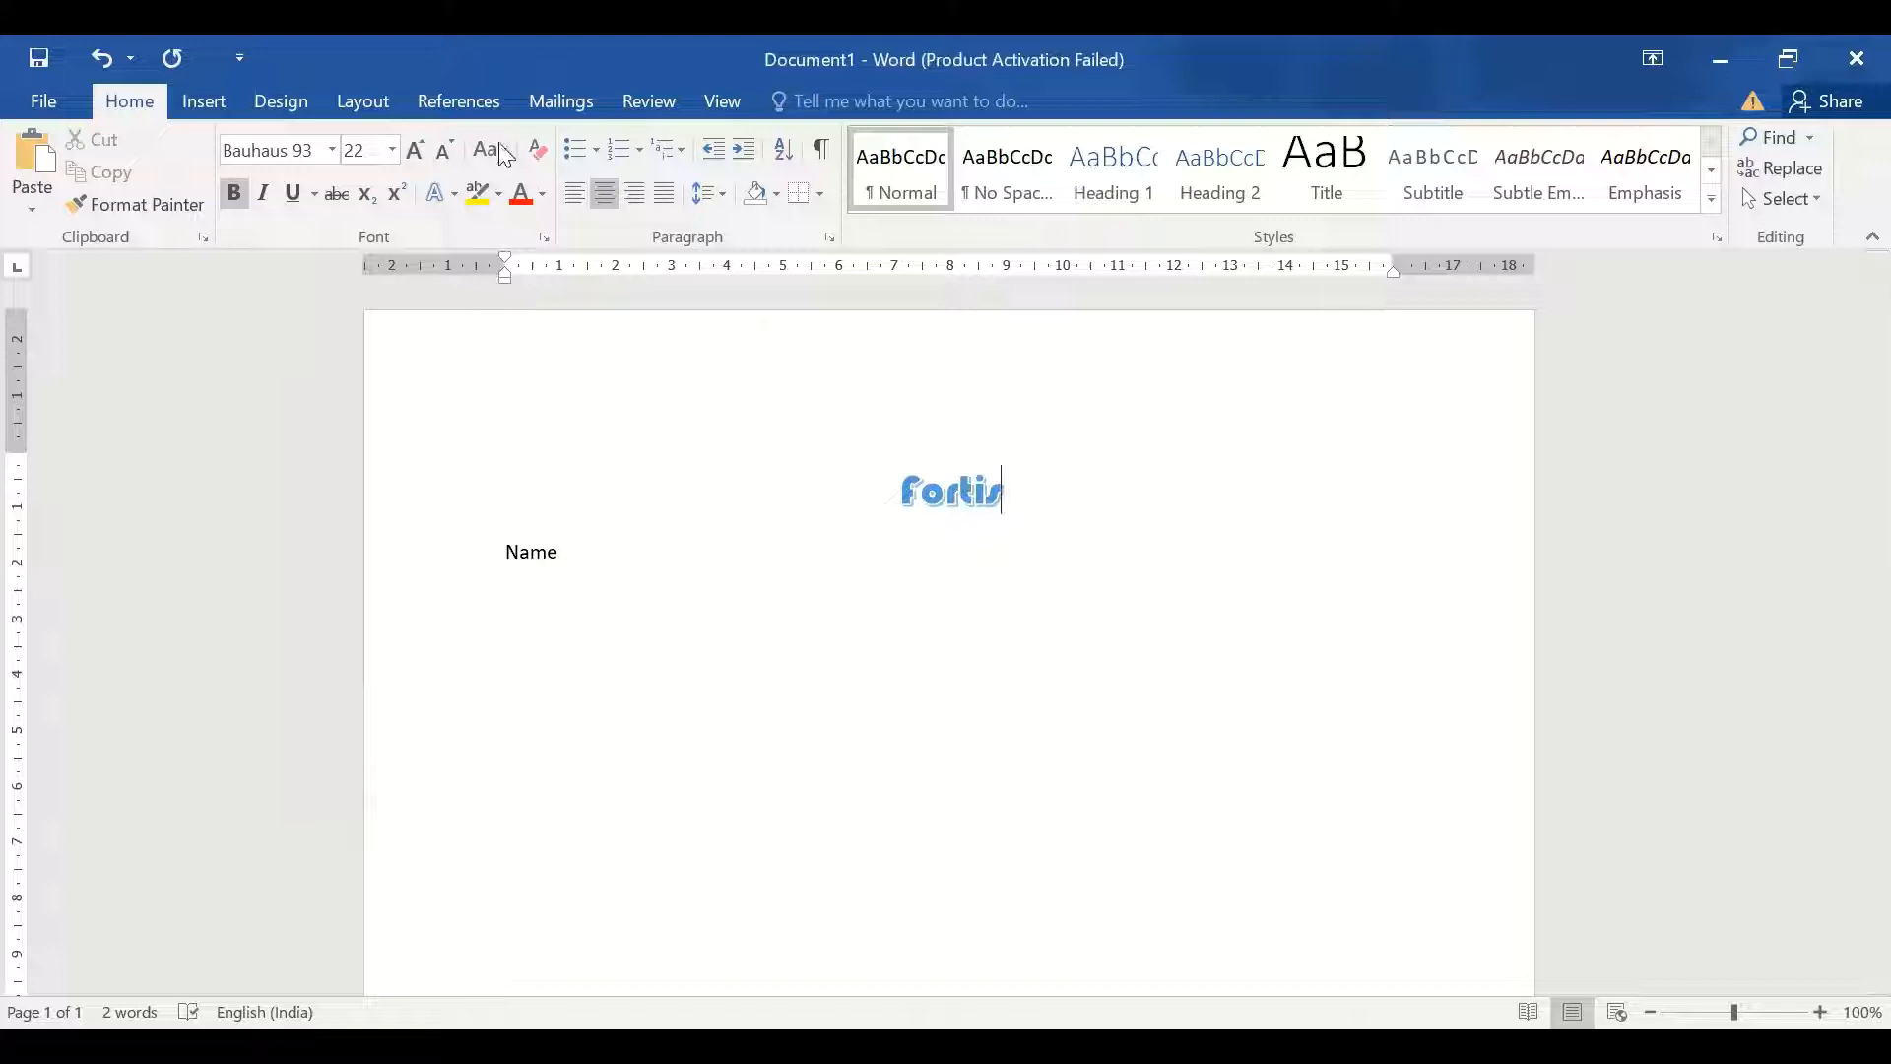
Add a bottom border under Fortis and review the widths in Borders and Shading without changes
left_click(821, 197)
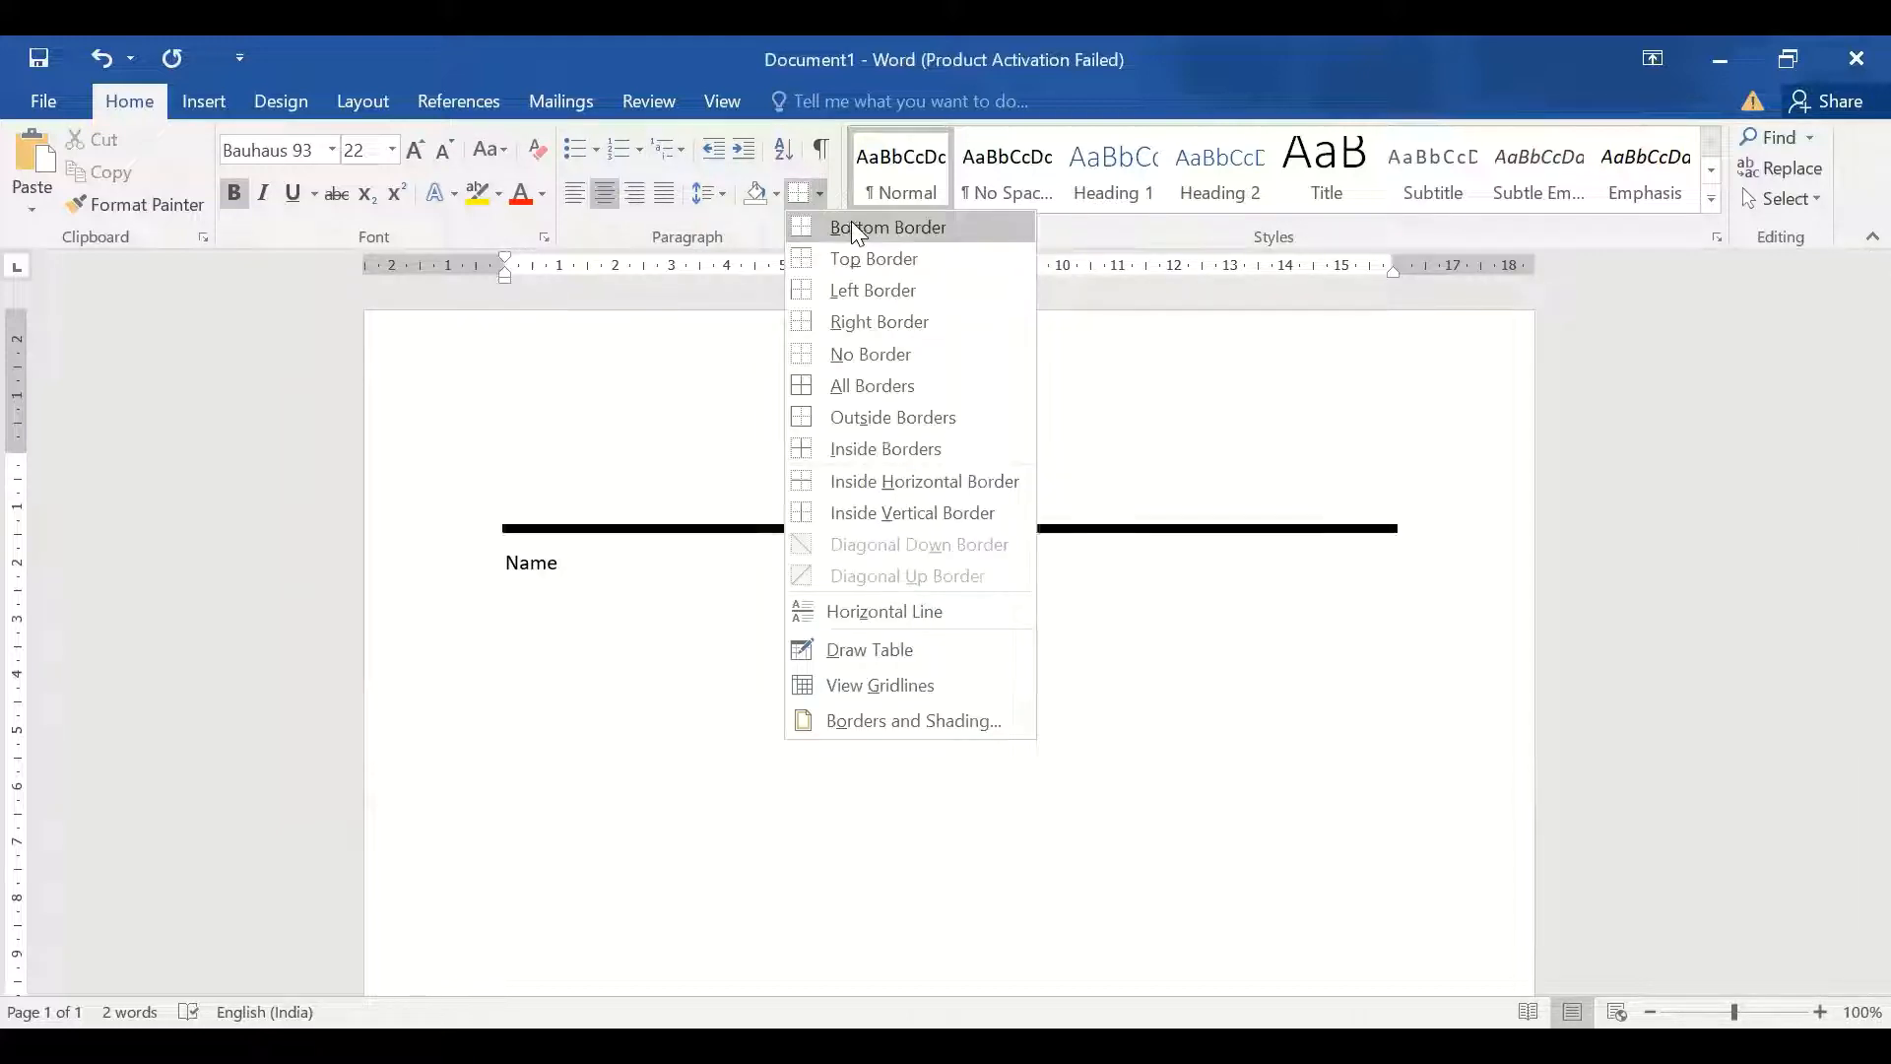
left_click(851, 224)
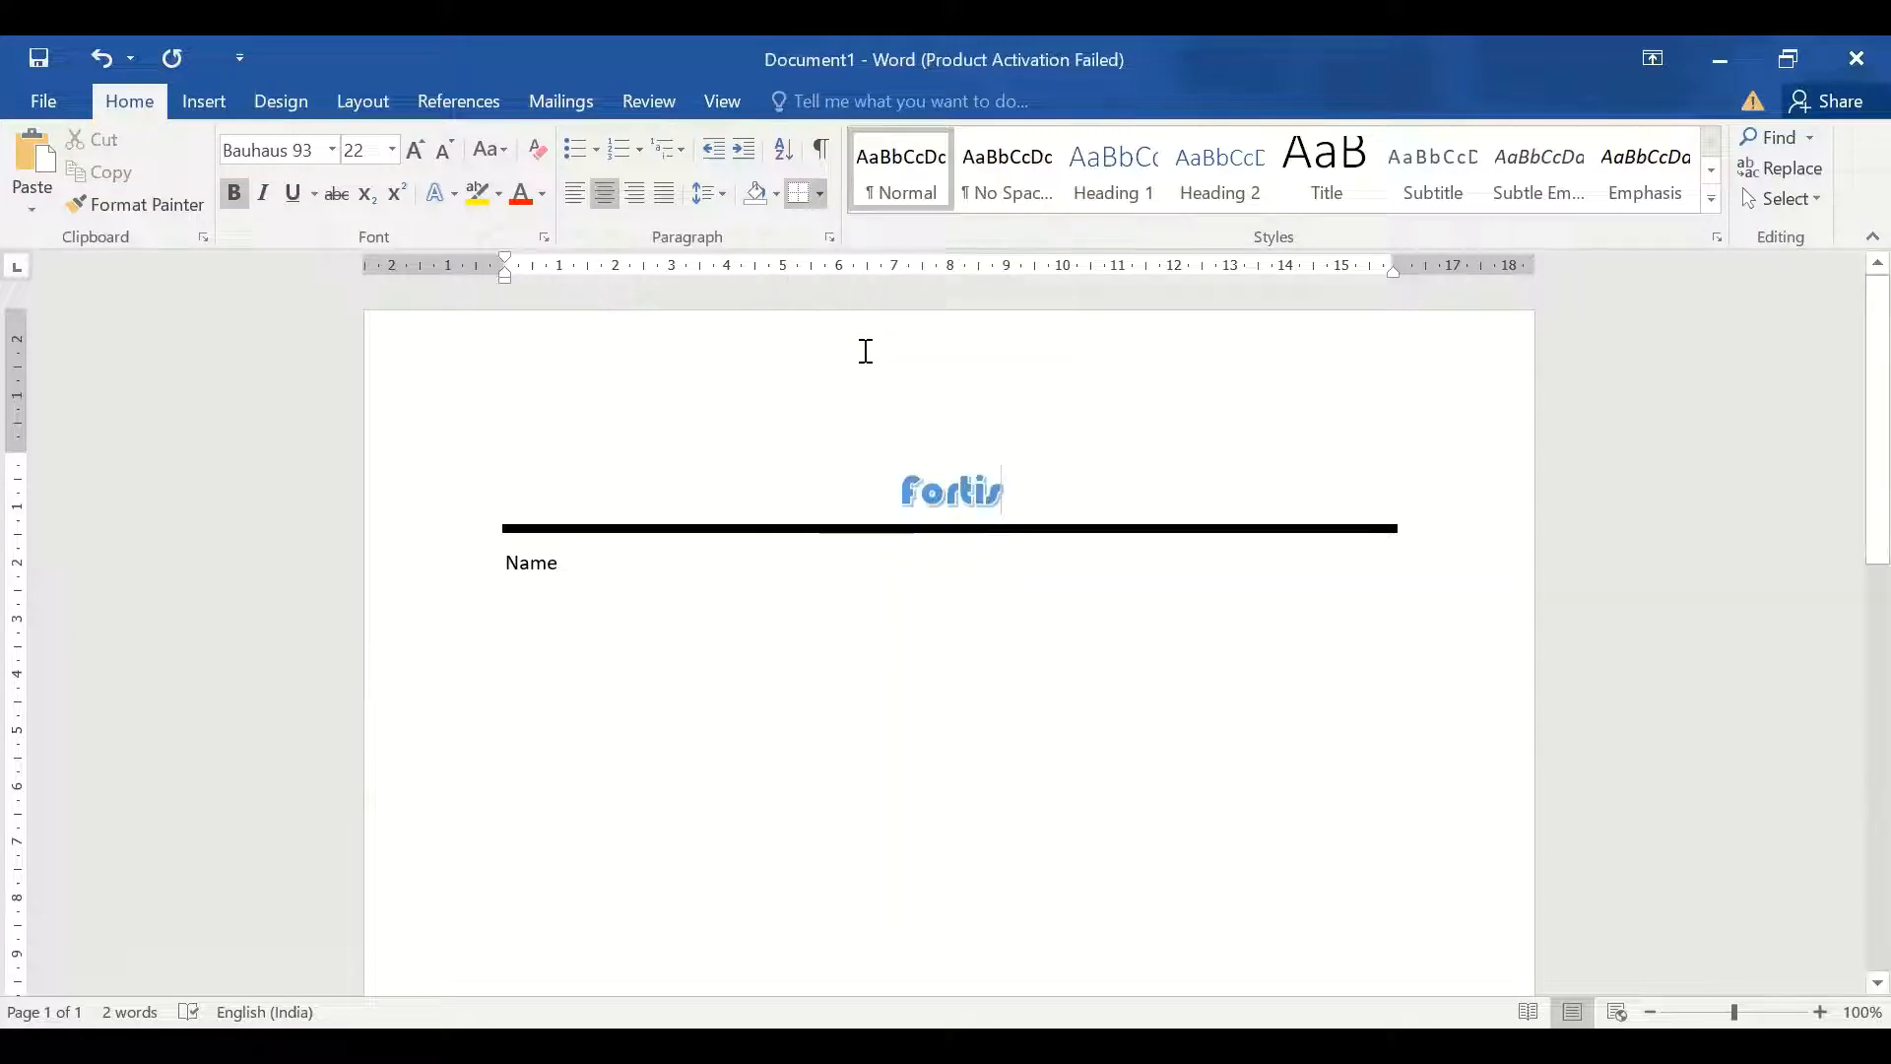
left_click(817, 197)
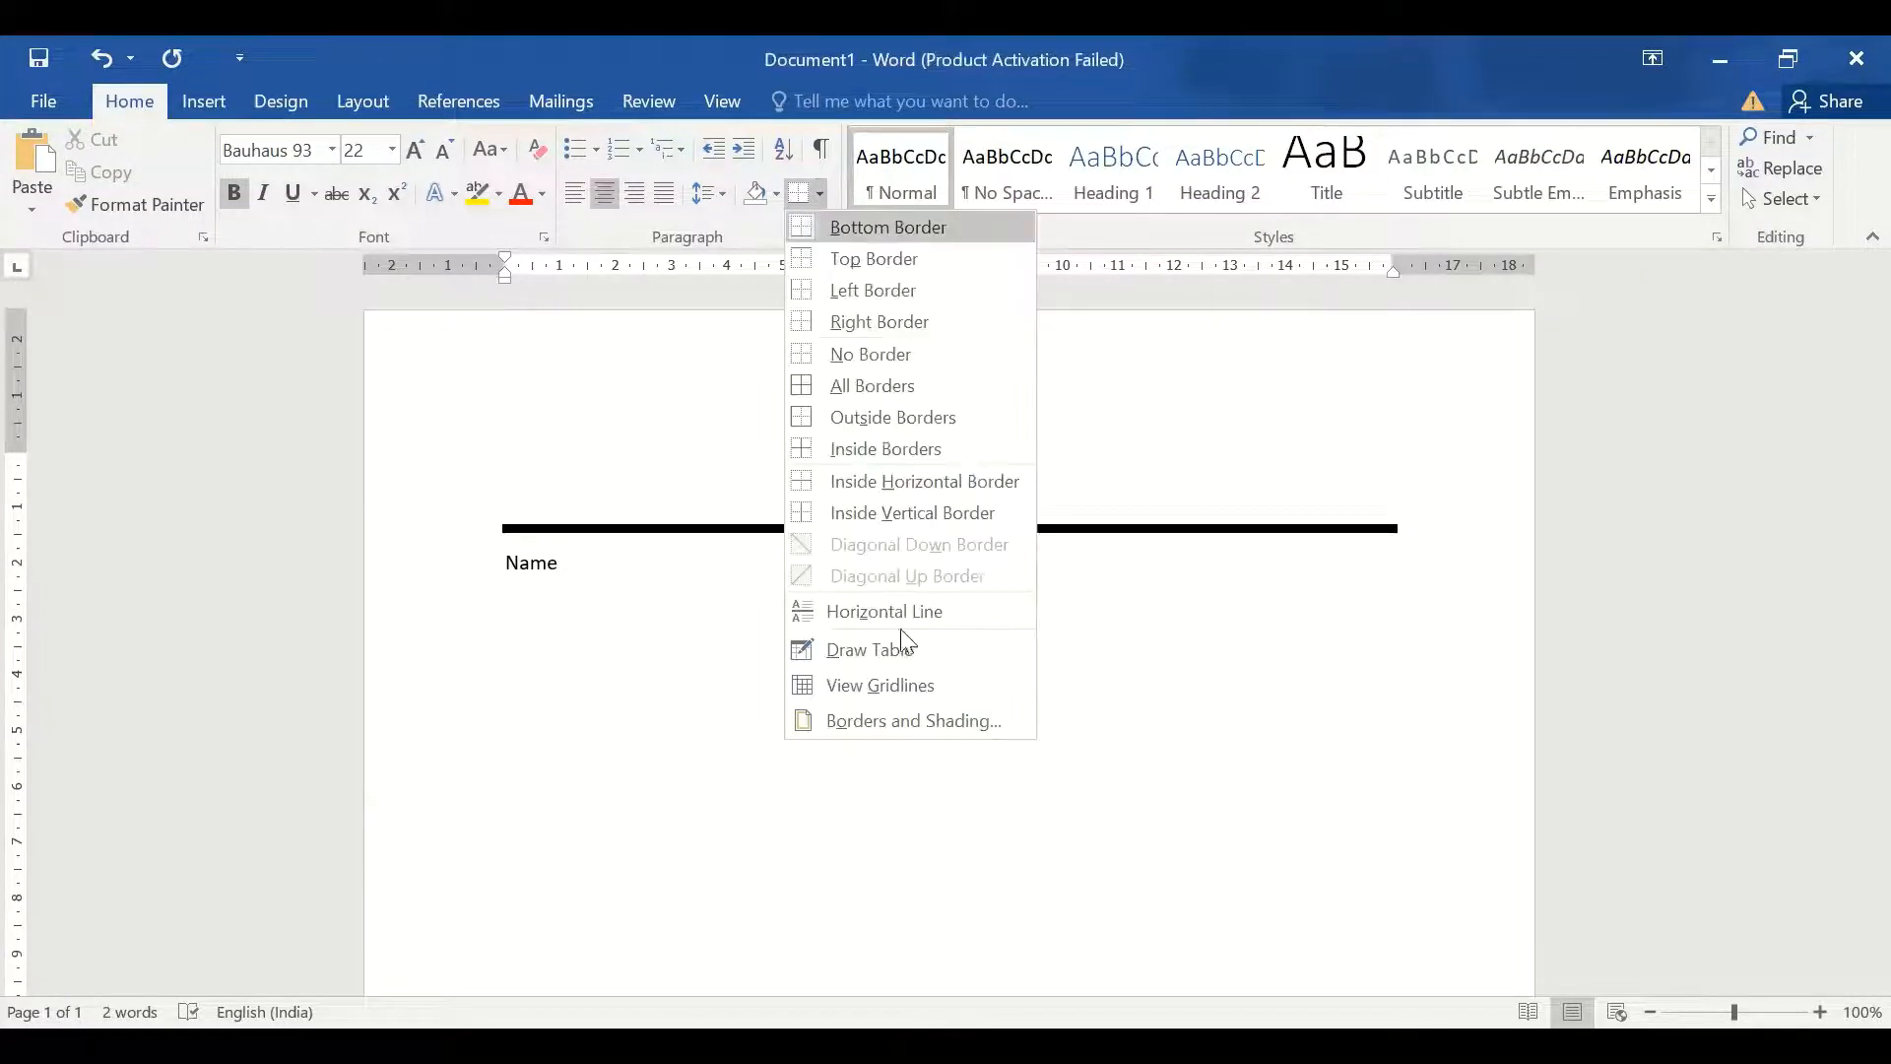
left_click(888, 716)
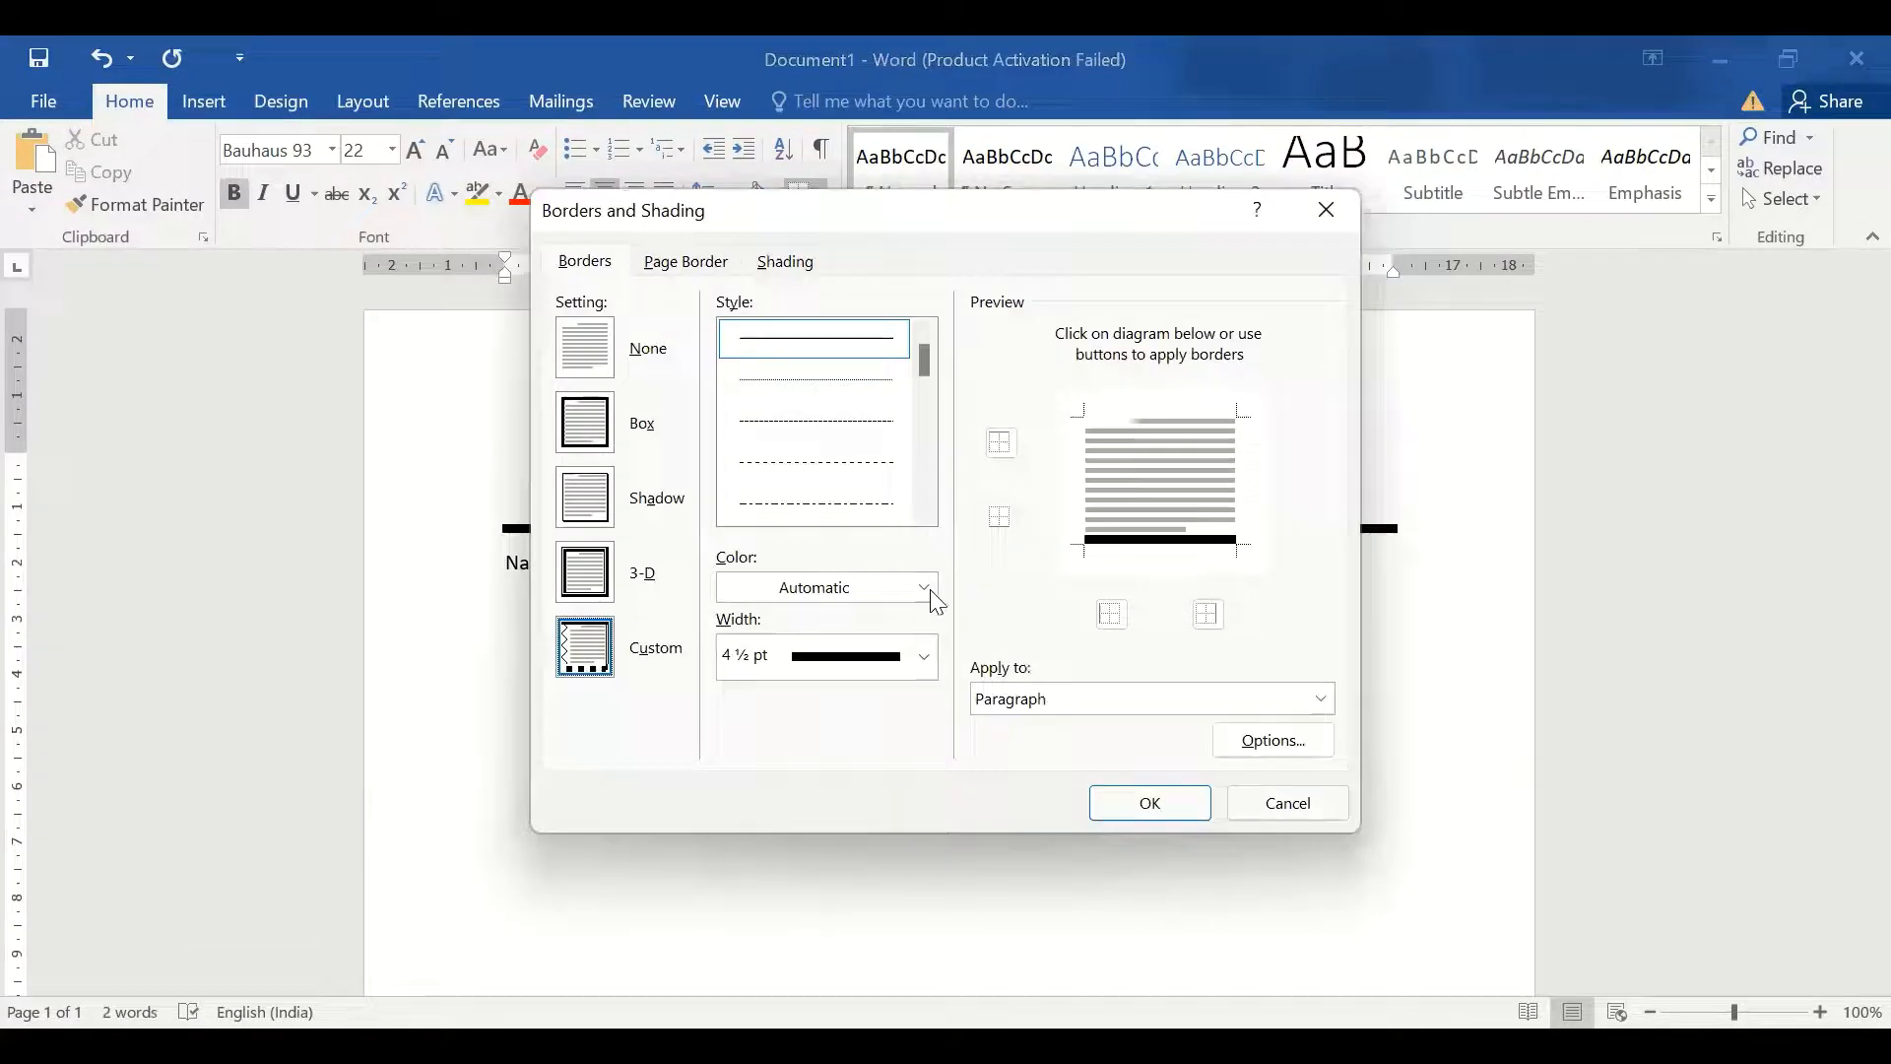
left_click(922, 658)
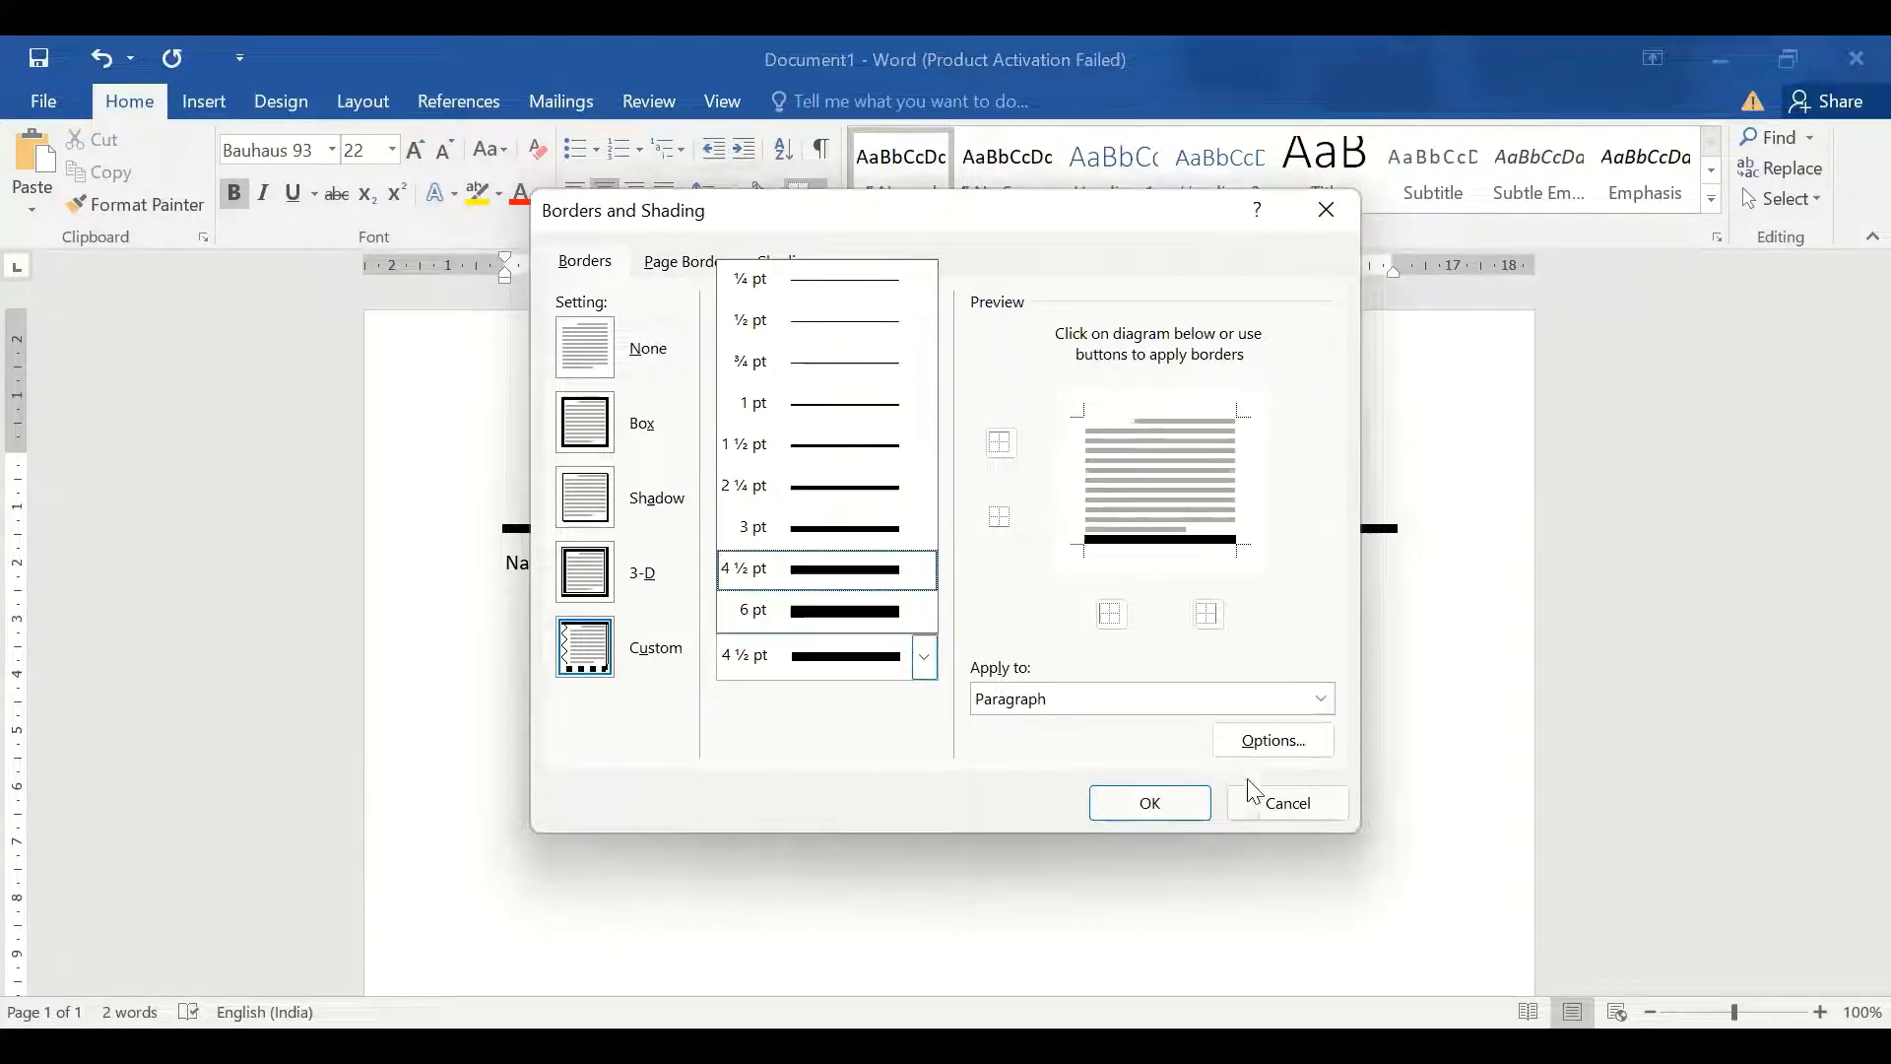
left_click(1280, 803)
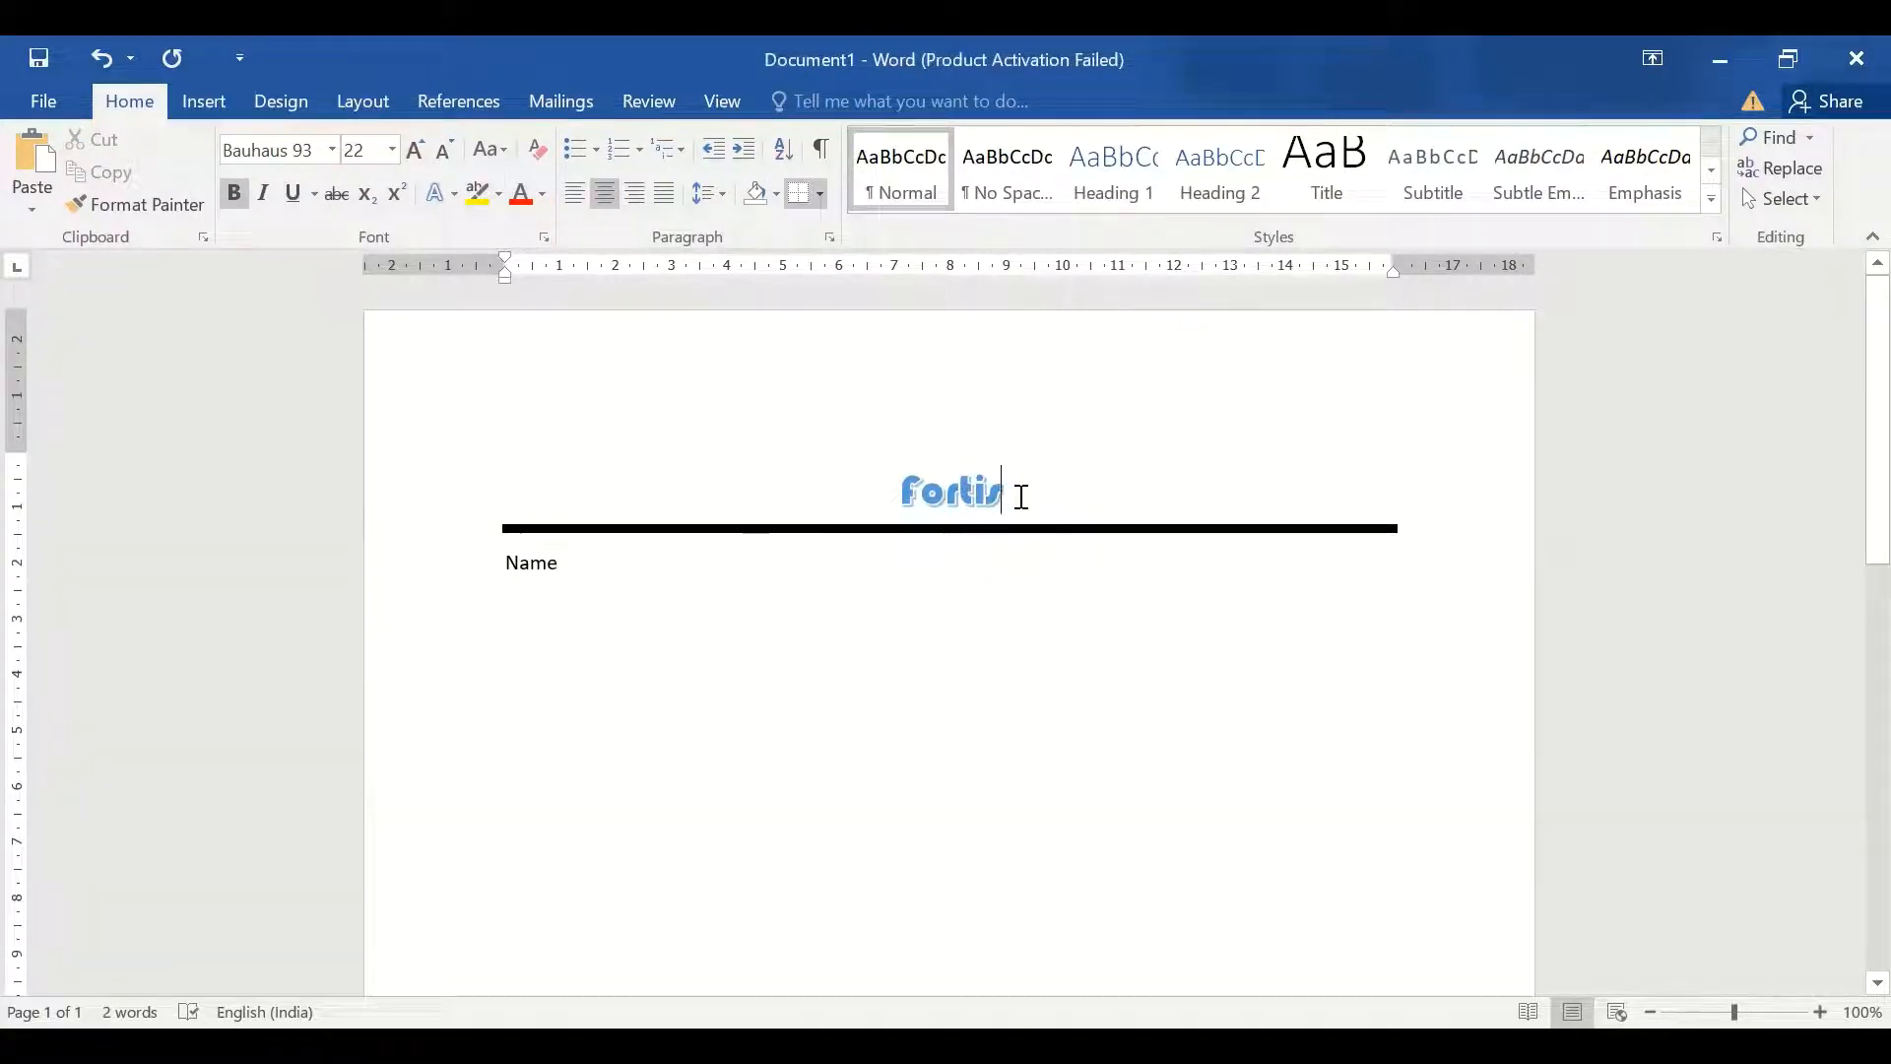
Enlarge the Fortis heading to 24 pt and start a new line after it
left_click_drag(1018, 495, 840, 482)
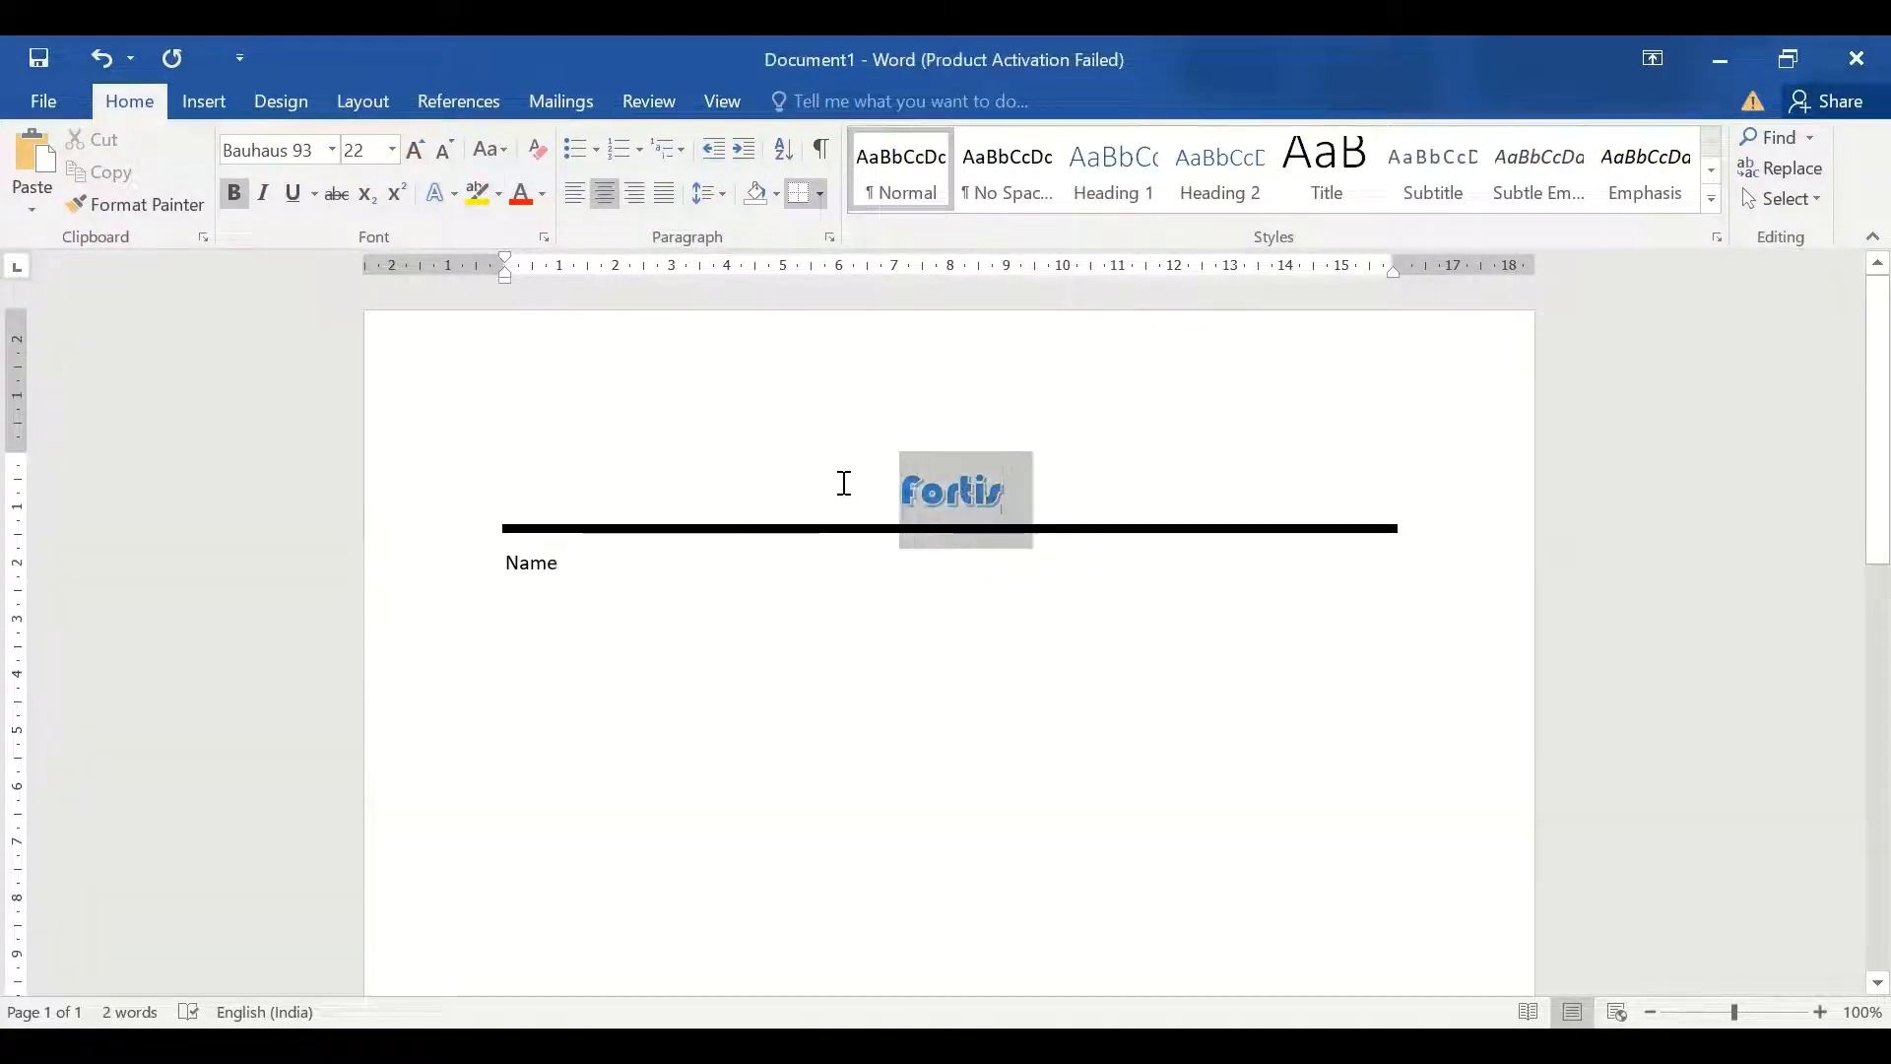
left_click(417, 149)
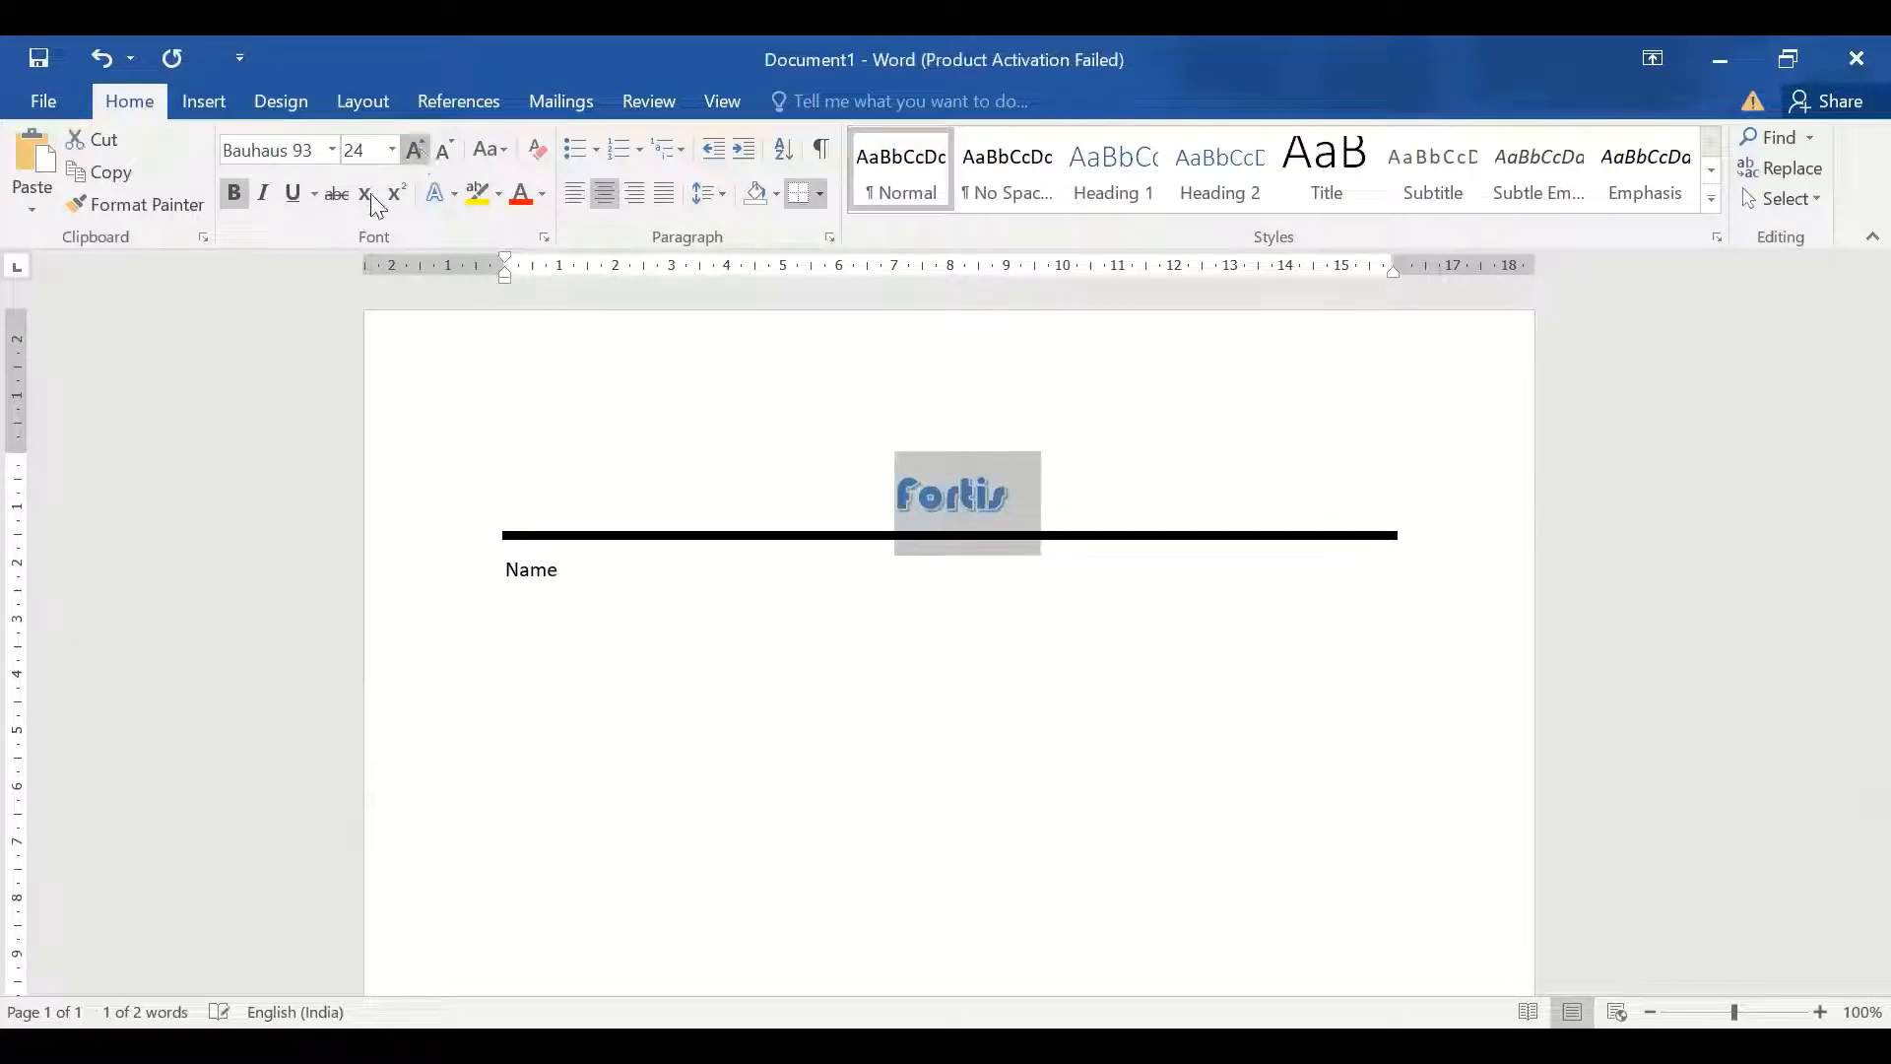
left_click(1112, 504)
key("Return")
key("Return")
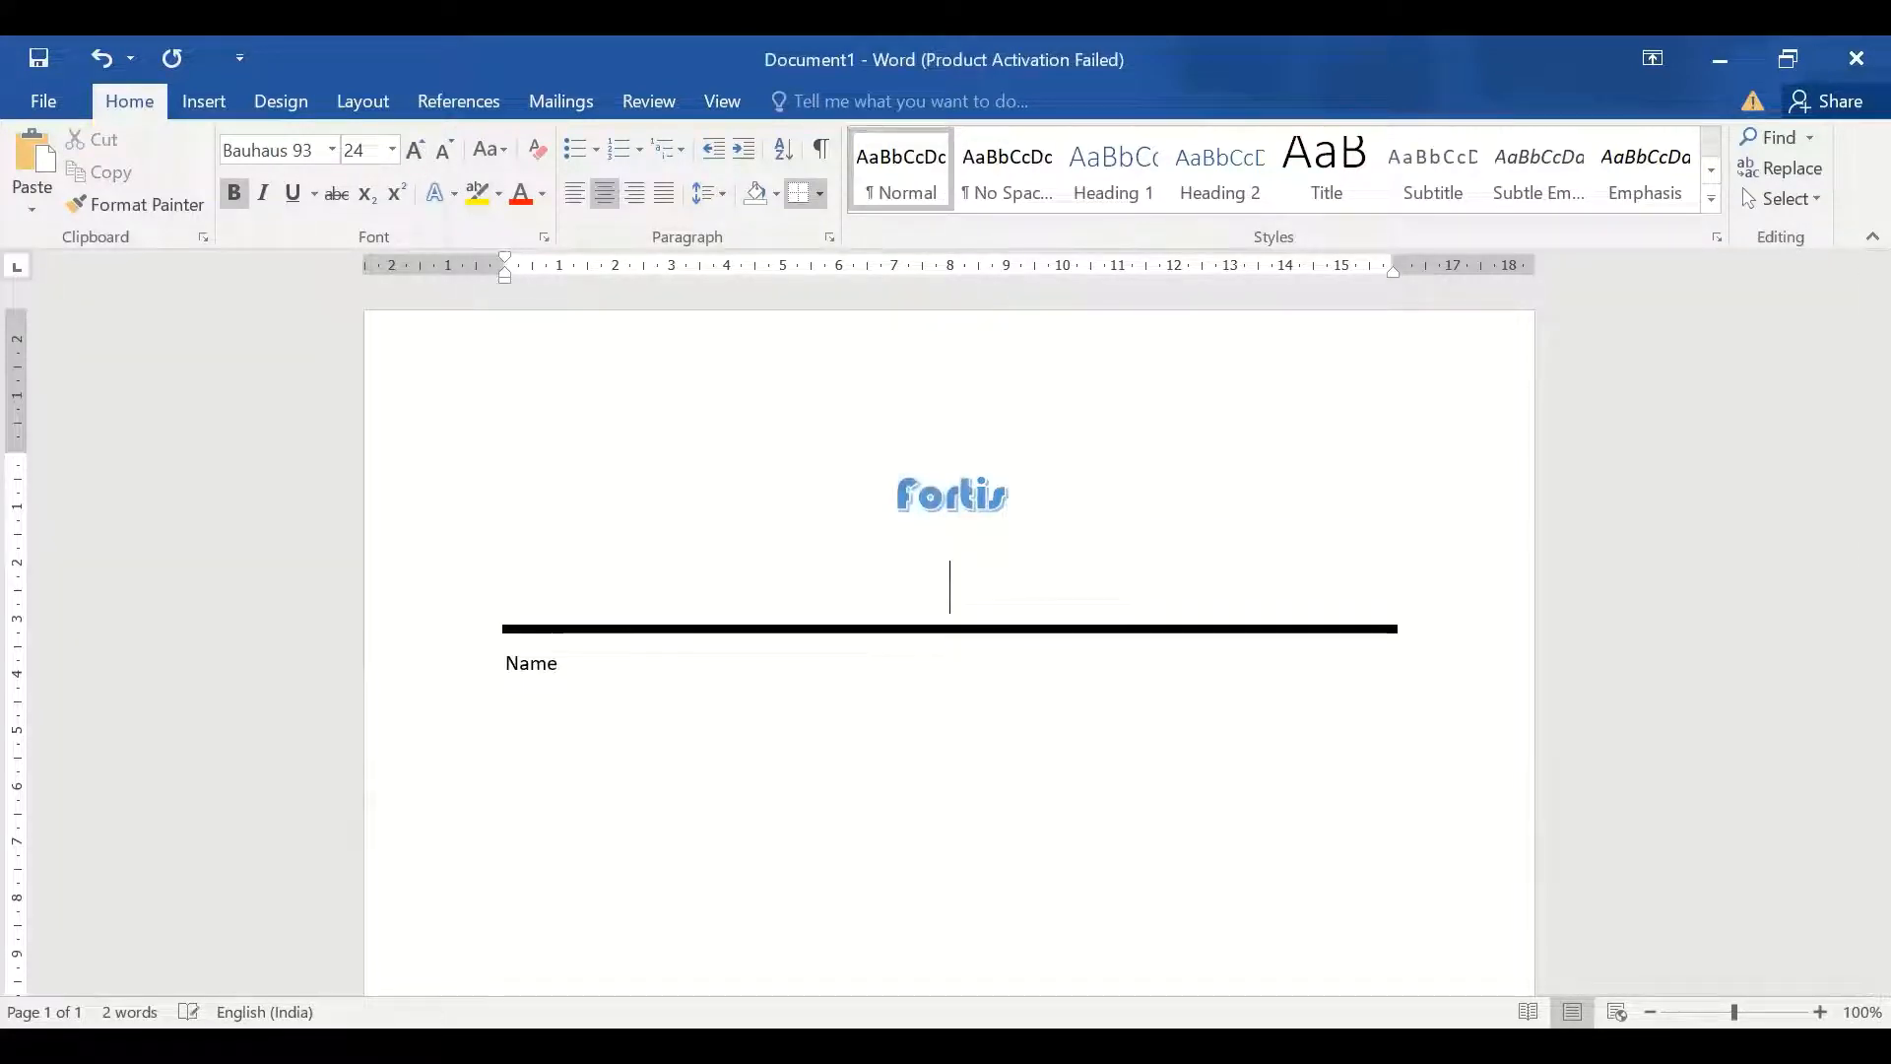
left_click(441, 145)
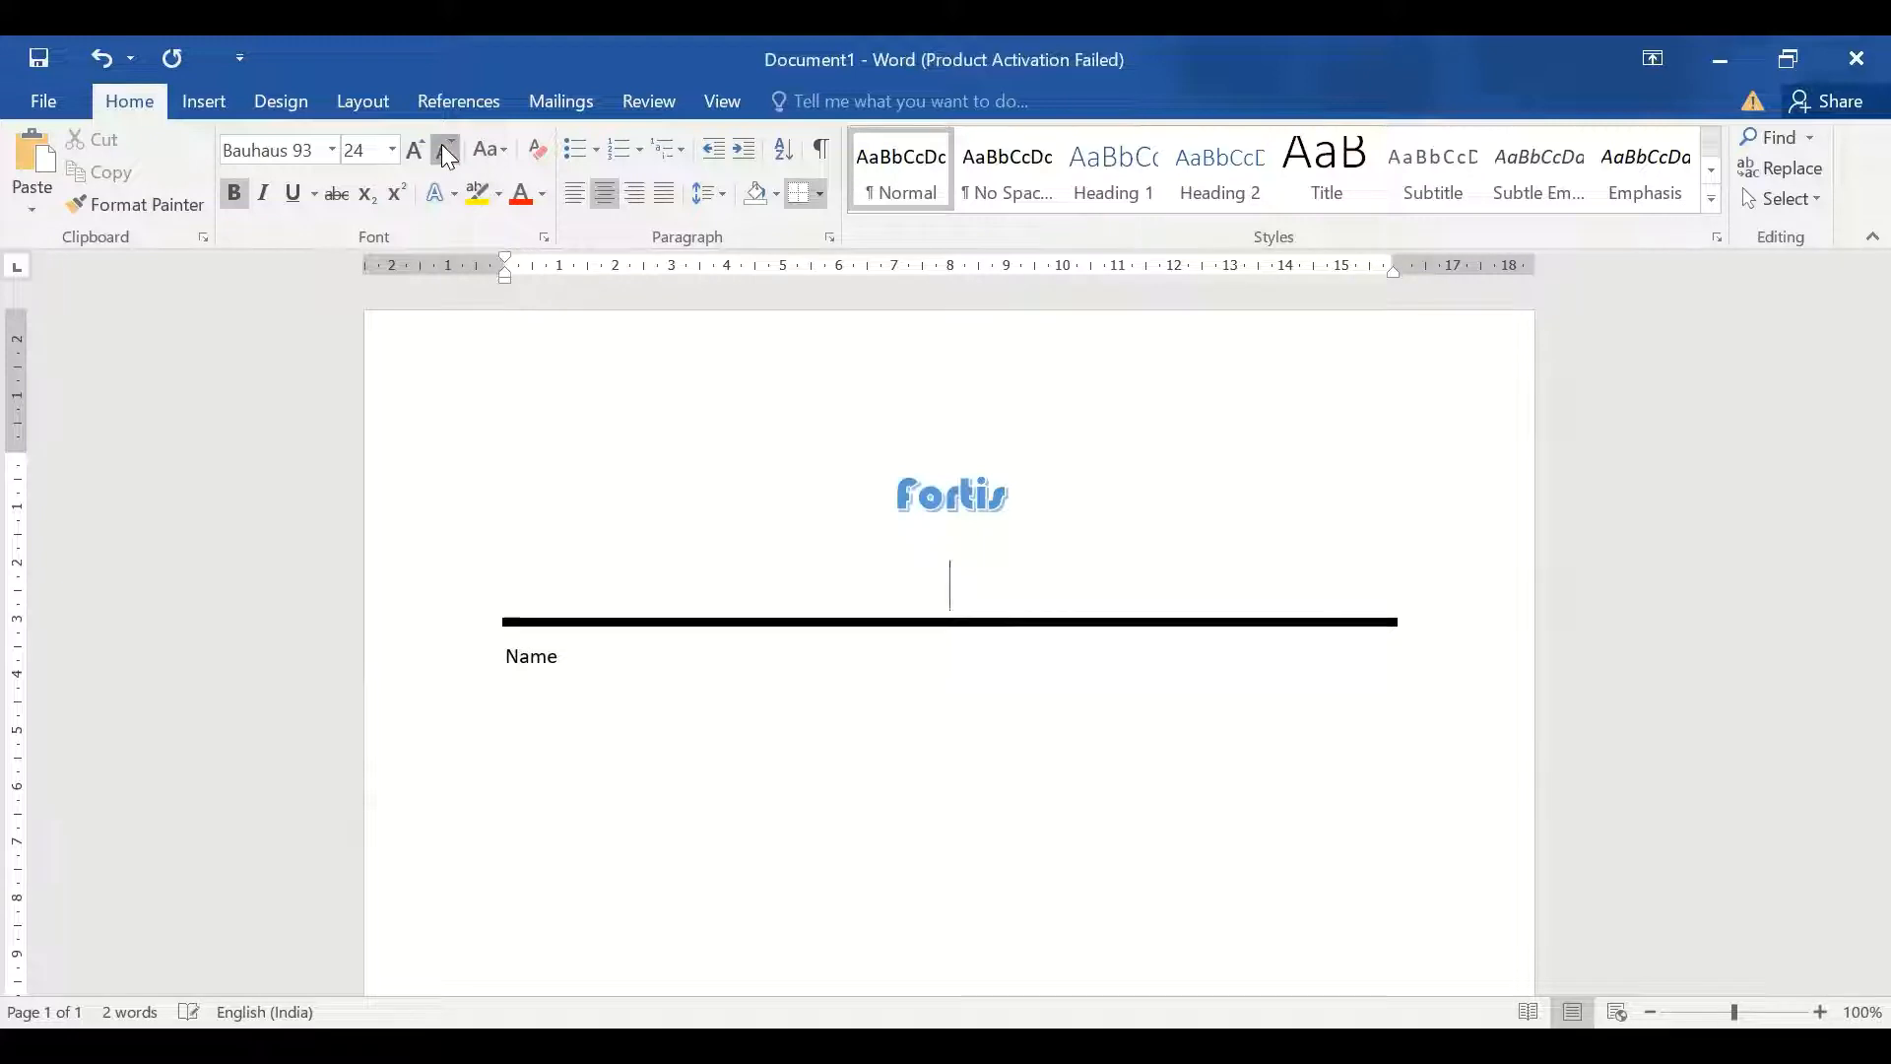
left_click(441, 145)
left_click(441, 144)
left_click(441, 145)
left_click(441, 145)
left_click(441, 145)
left_click(441, 145)
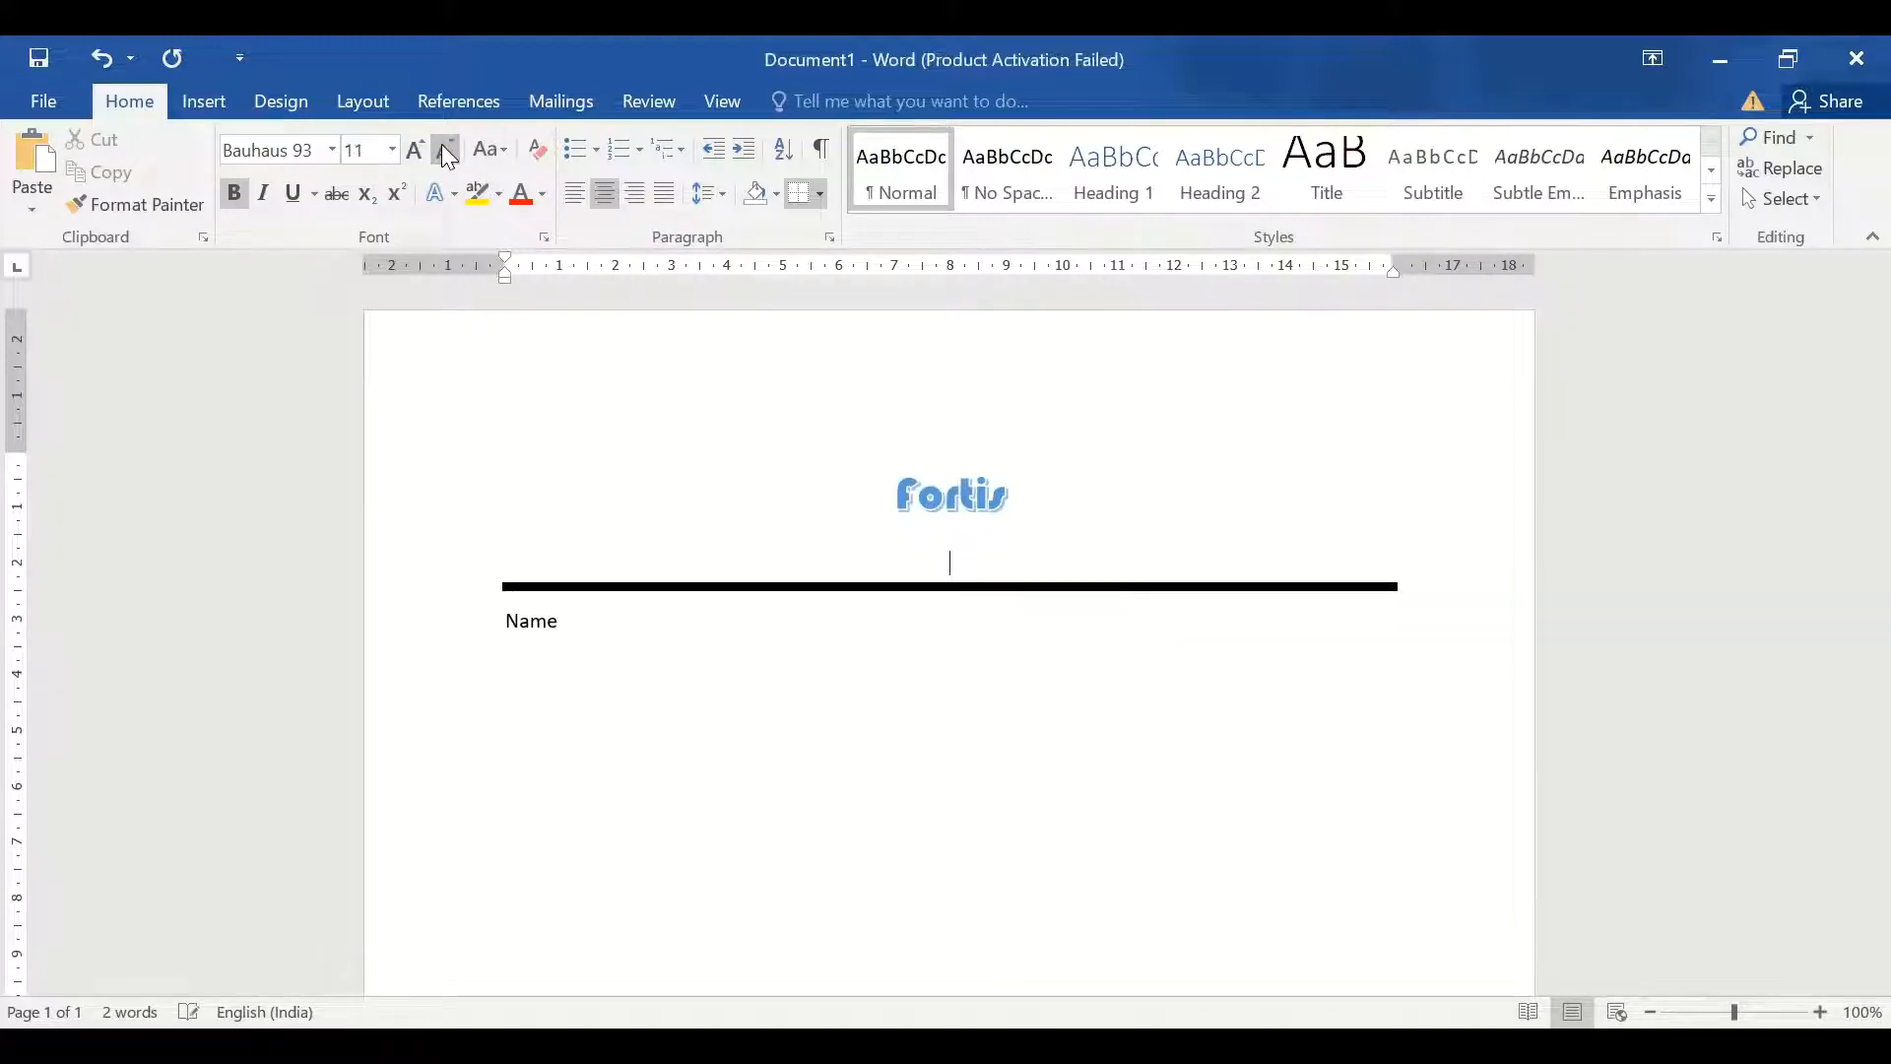
type("www.fortis.com ")
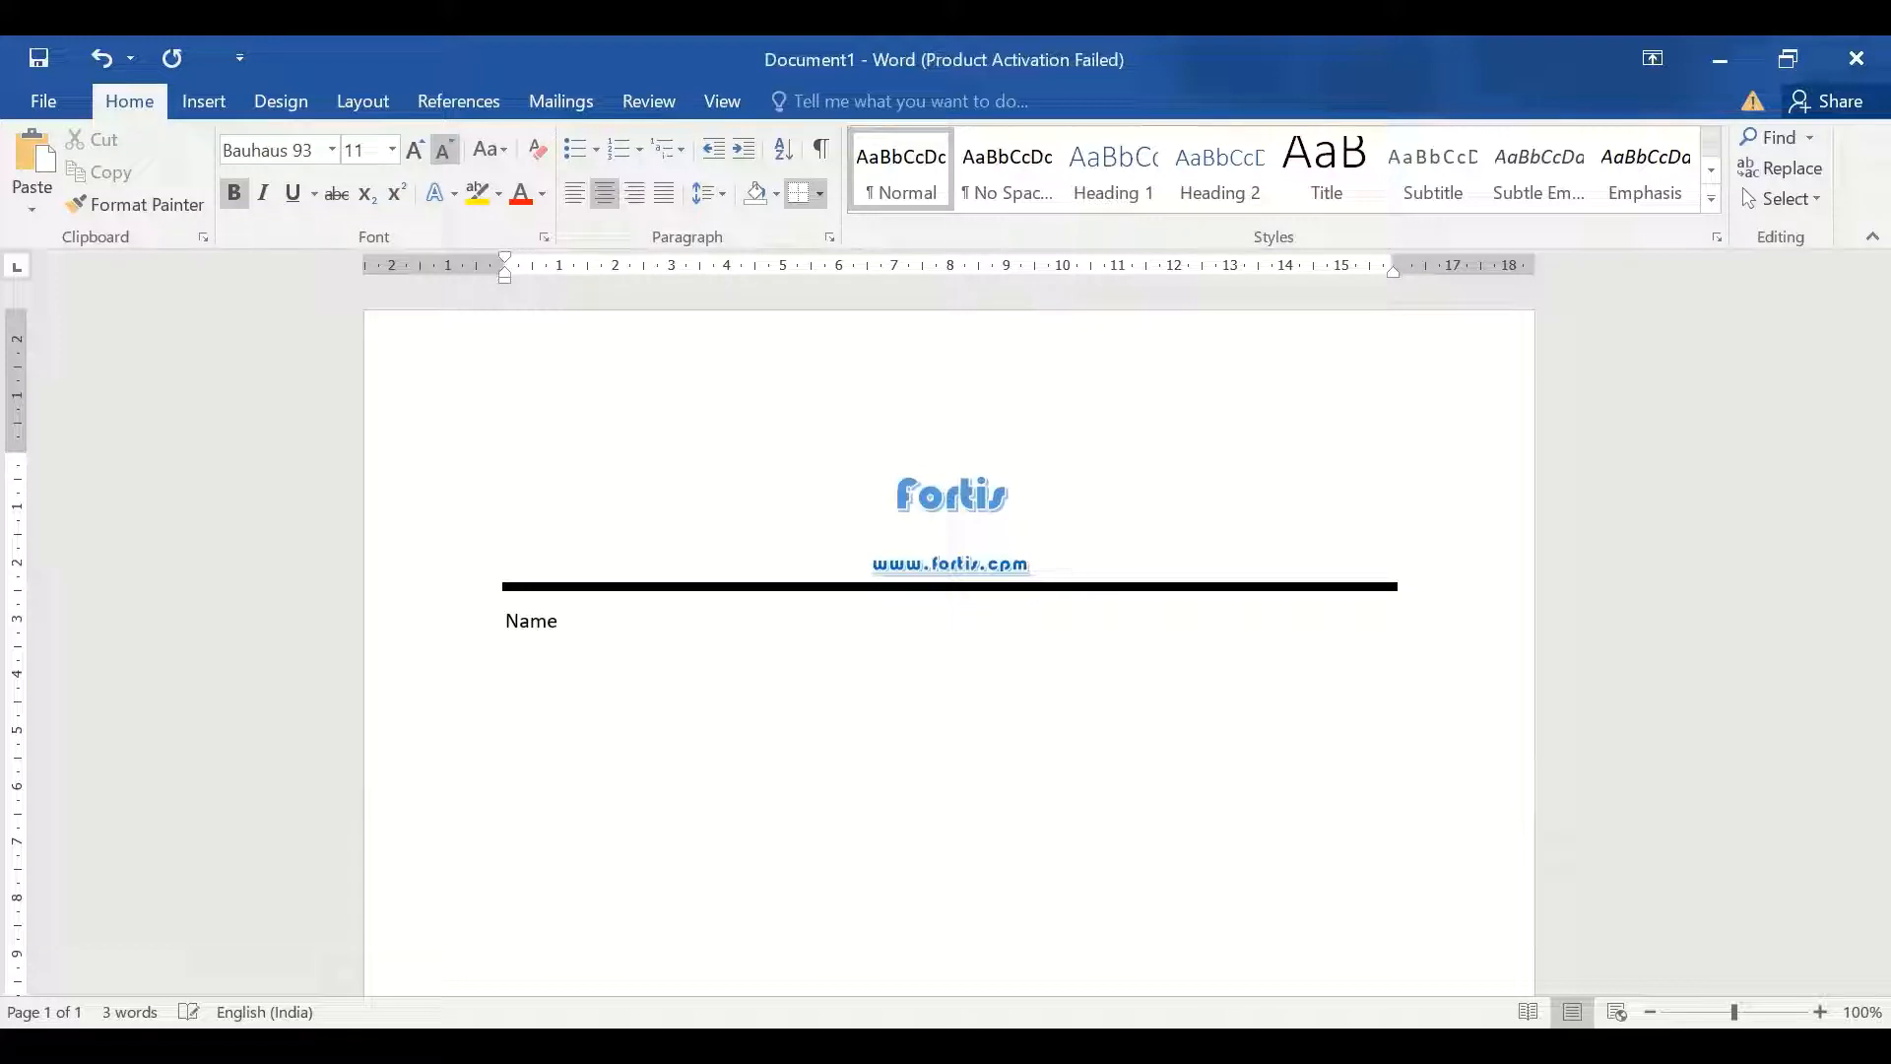
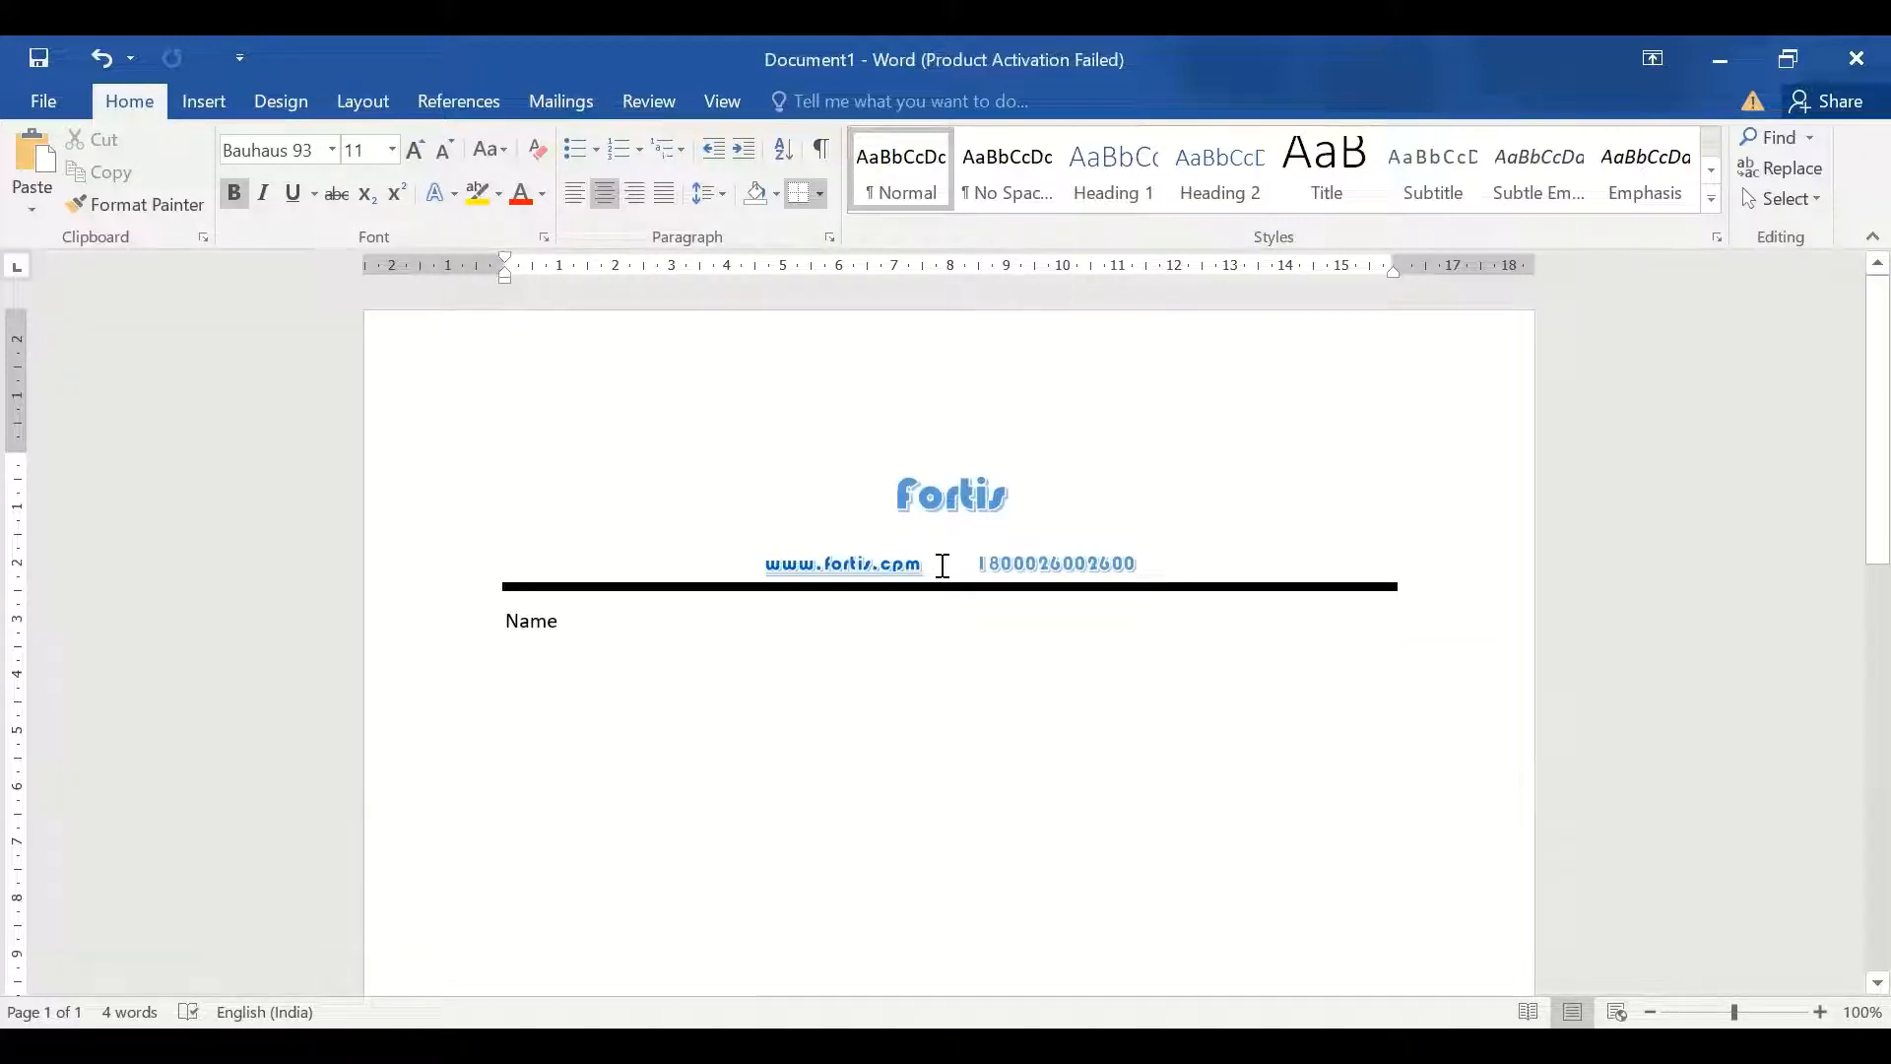
left_click(942, 566)
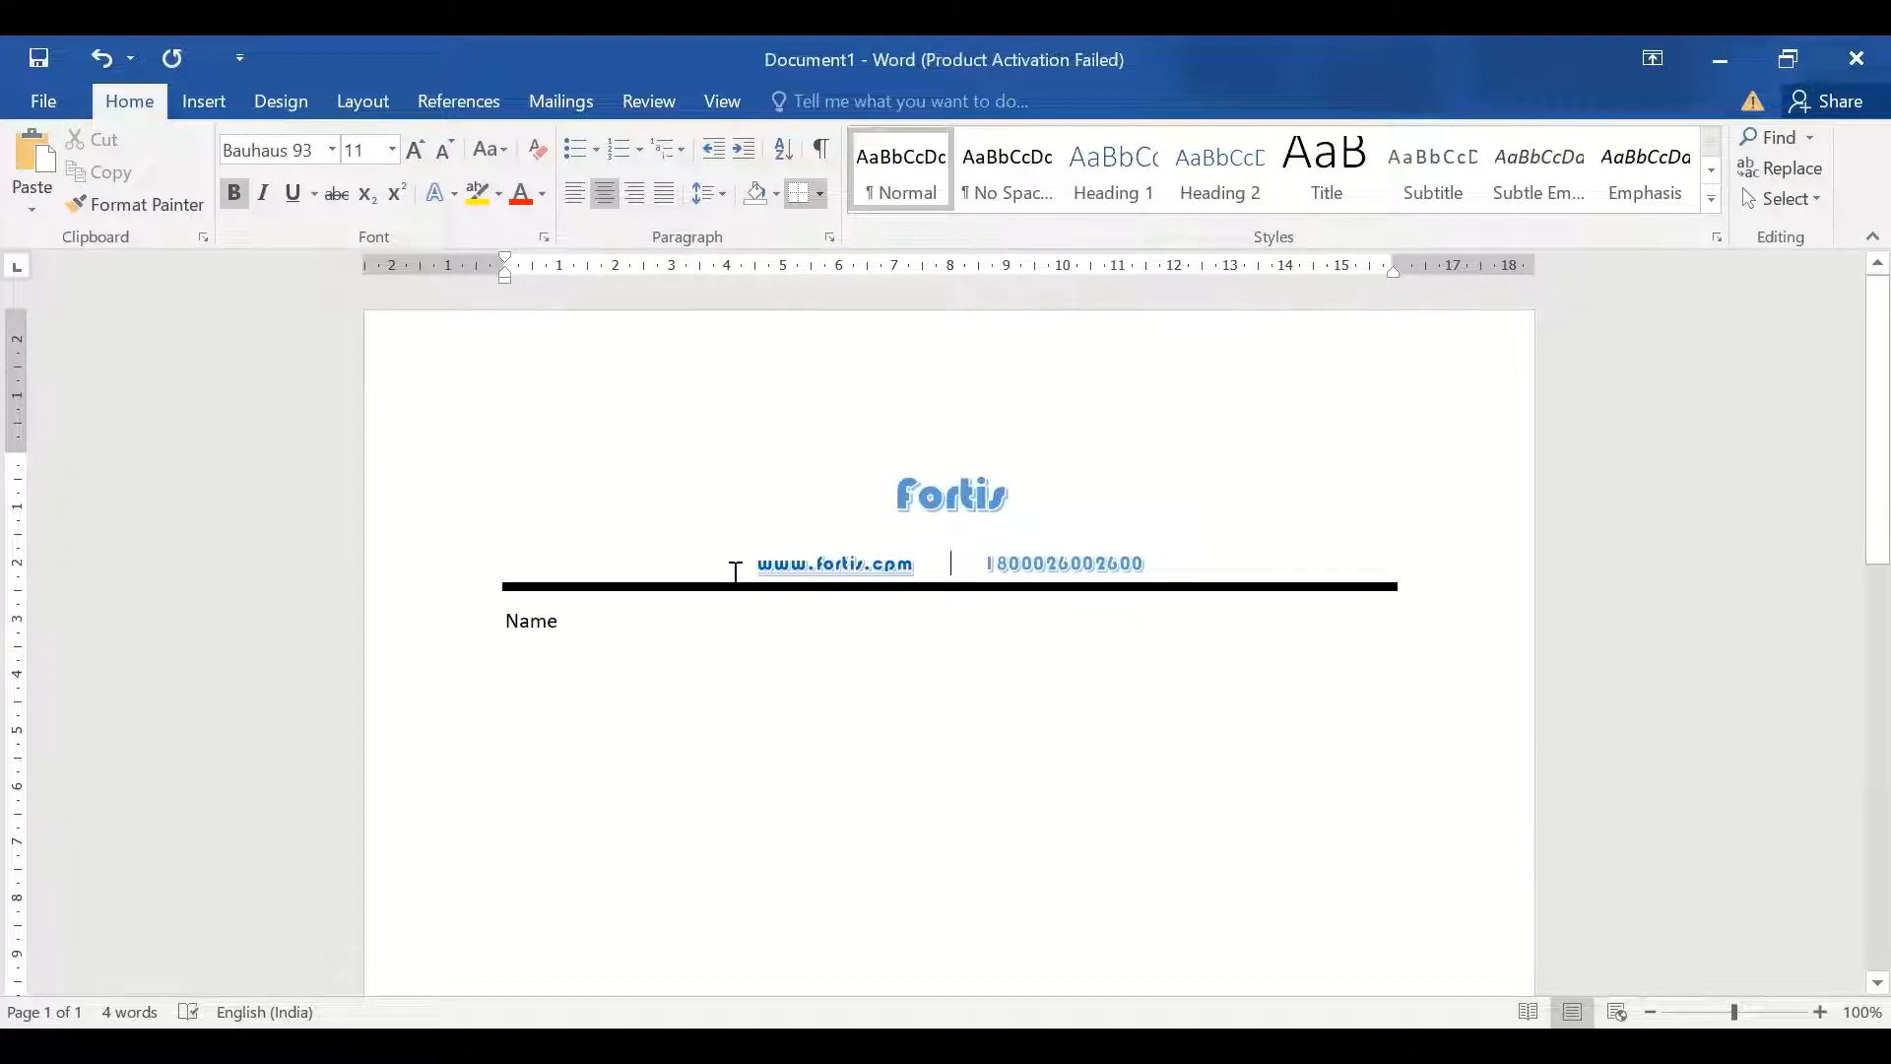
left_click_drag(753, 566, 1176, 564)
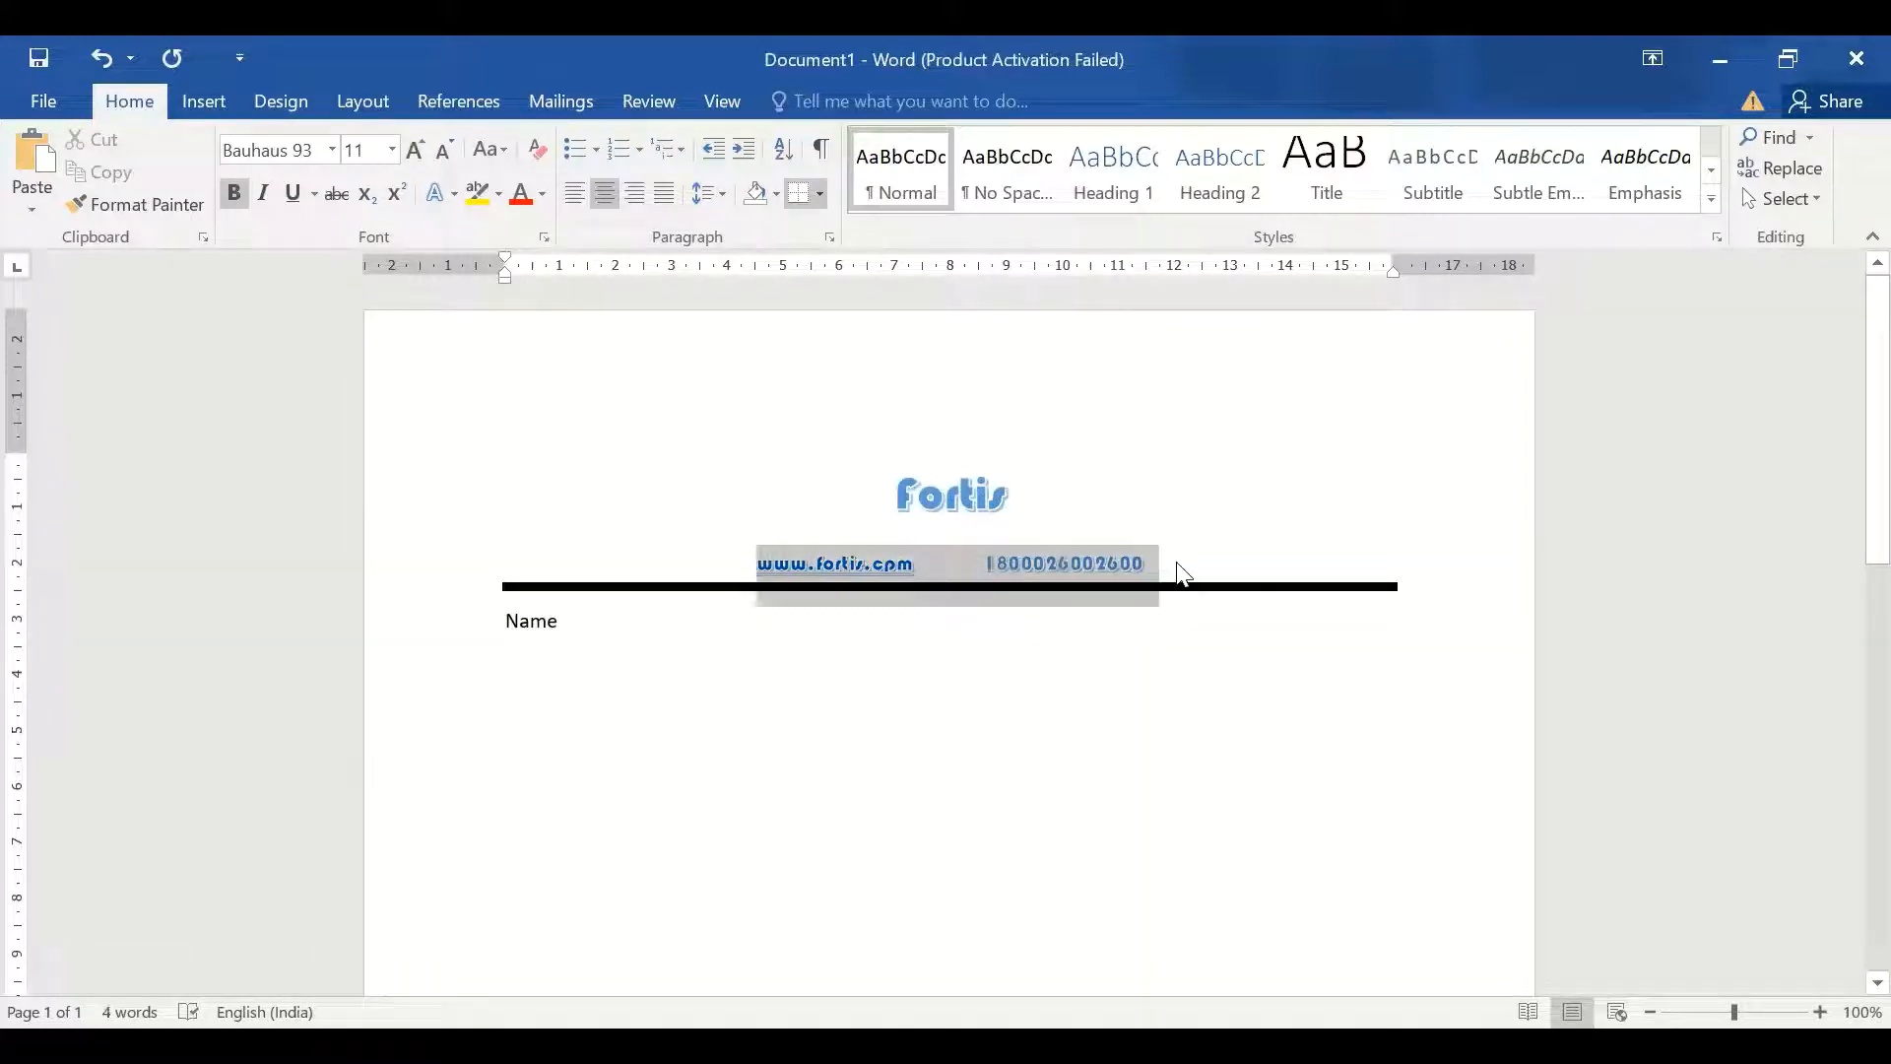
Make the contact line plain black Times New Roman using the first text effect style
left_click(537, 149)
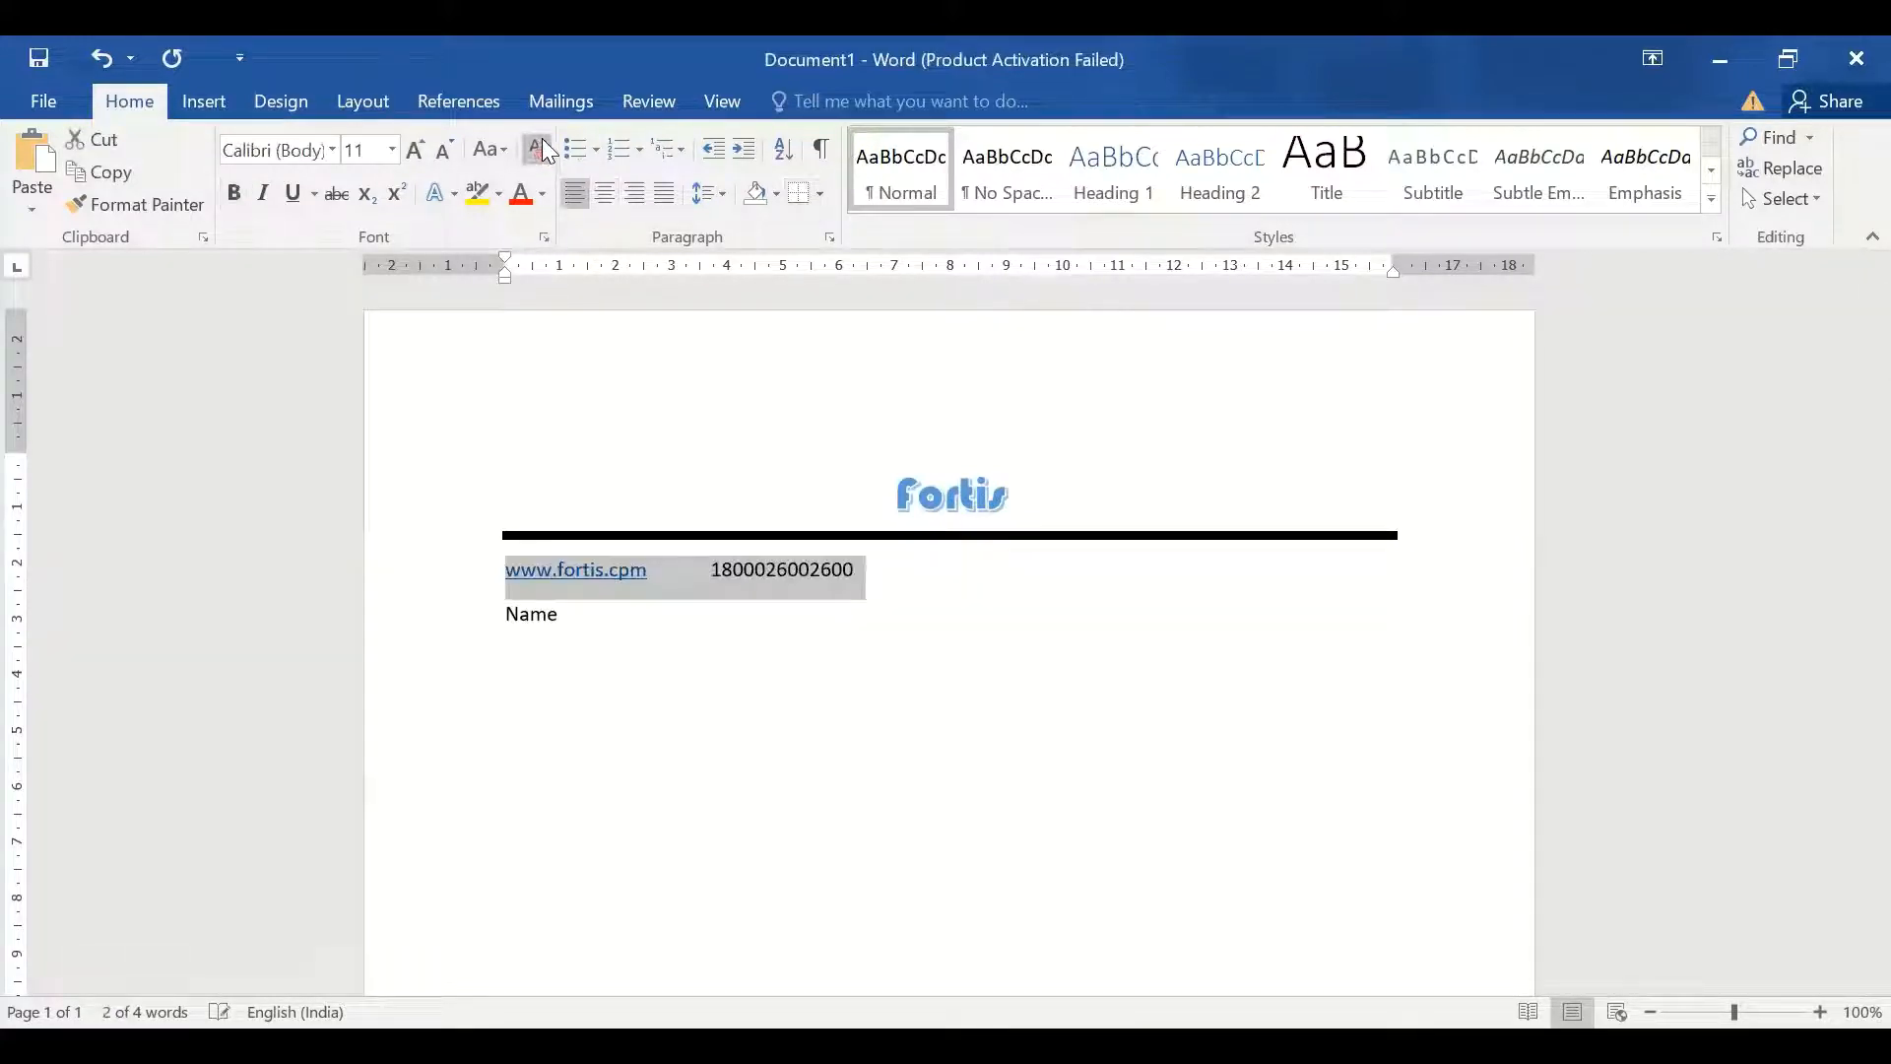
key("ctrl+z")
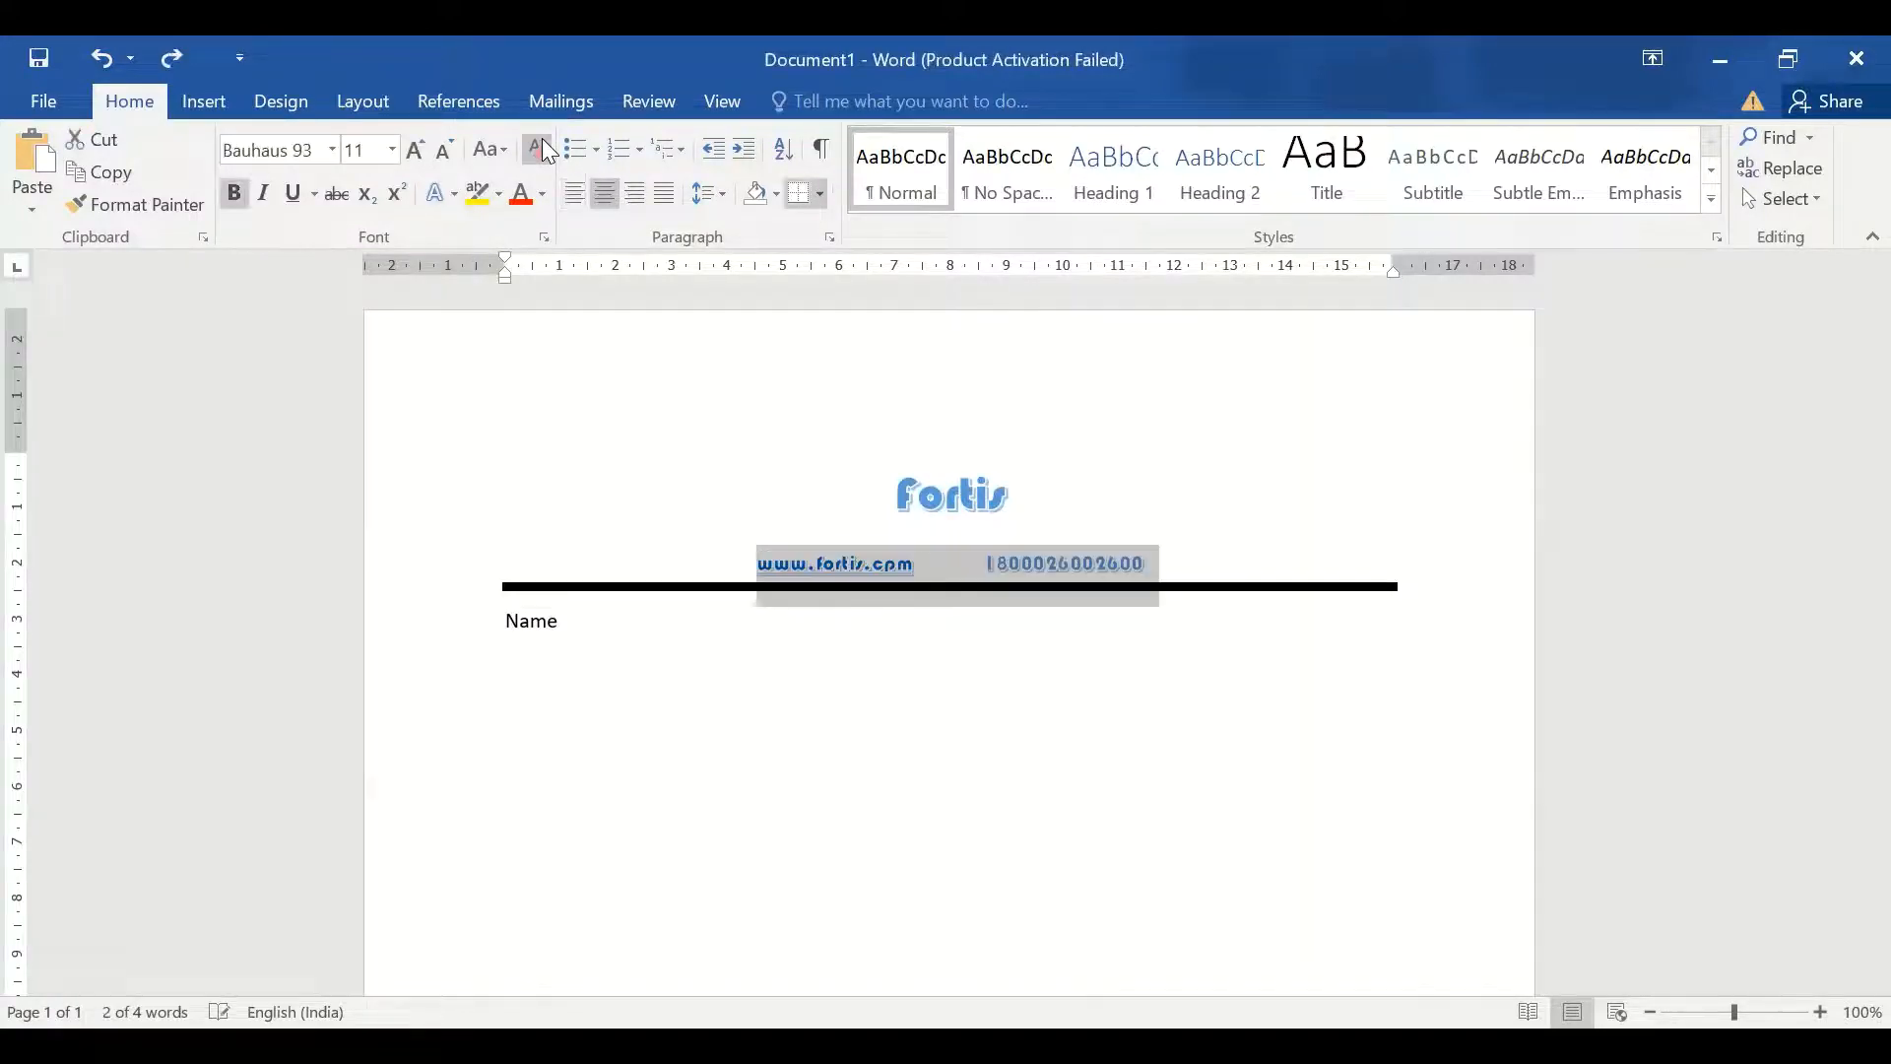
left_click(333, 150)
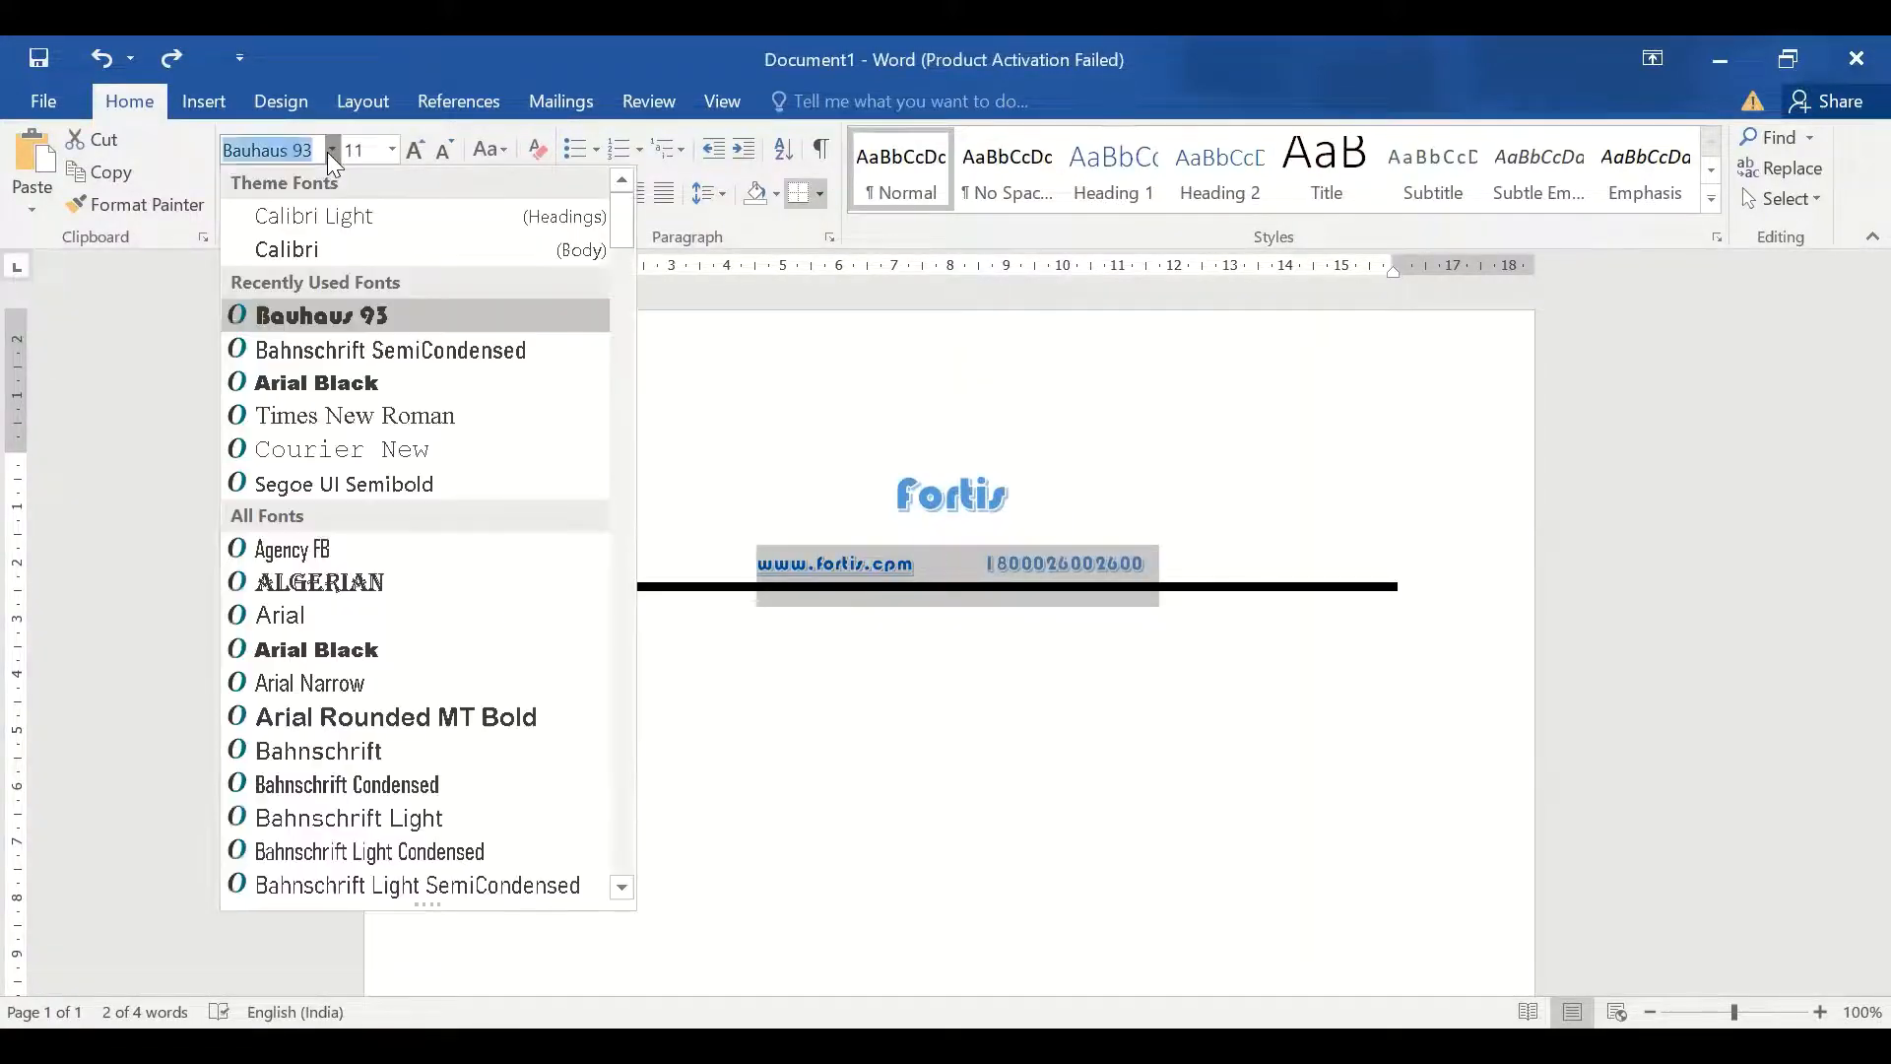
left_click(356, 416)
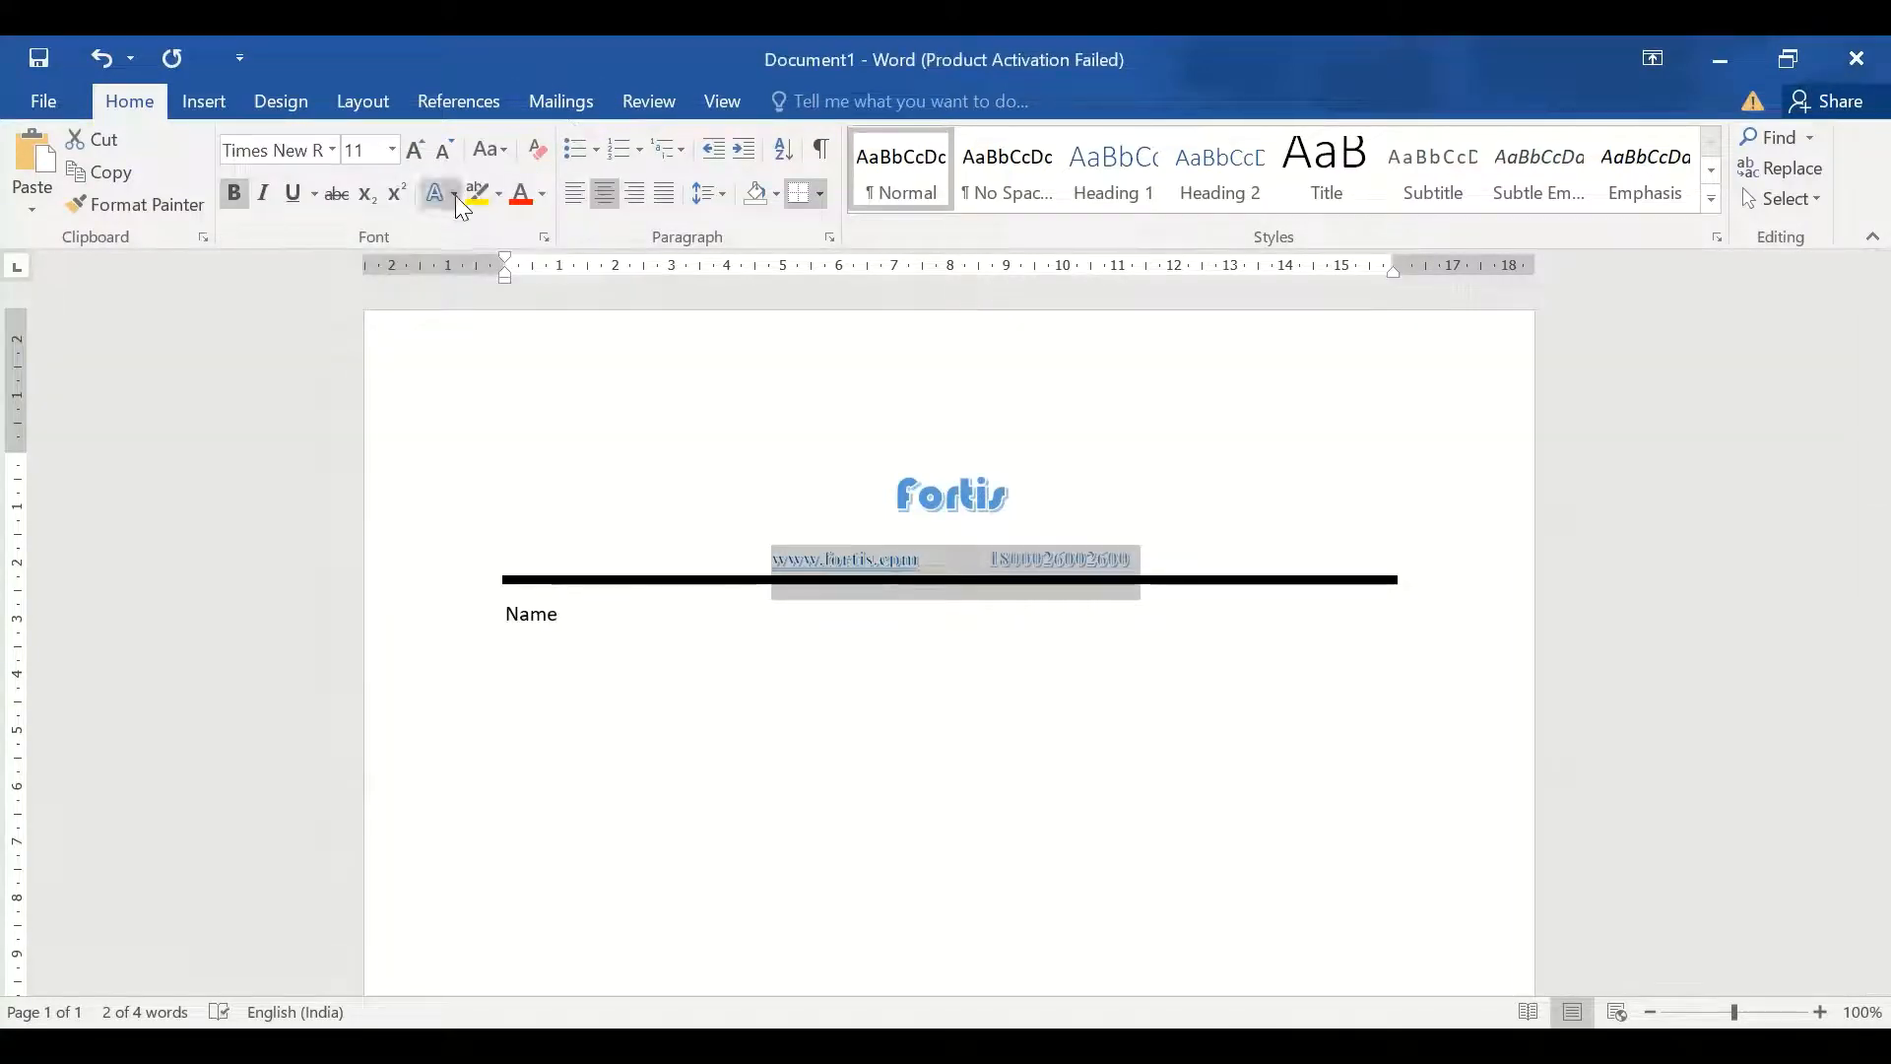
left_click(455, 195)
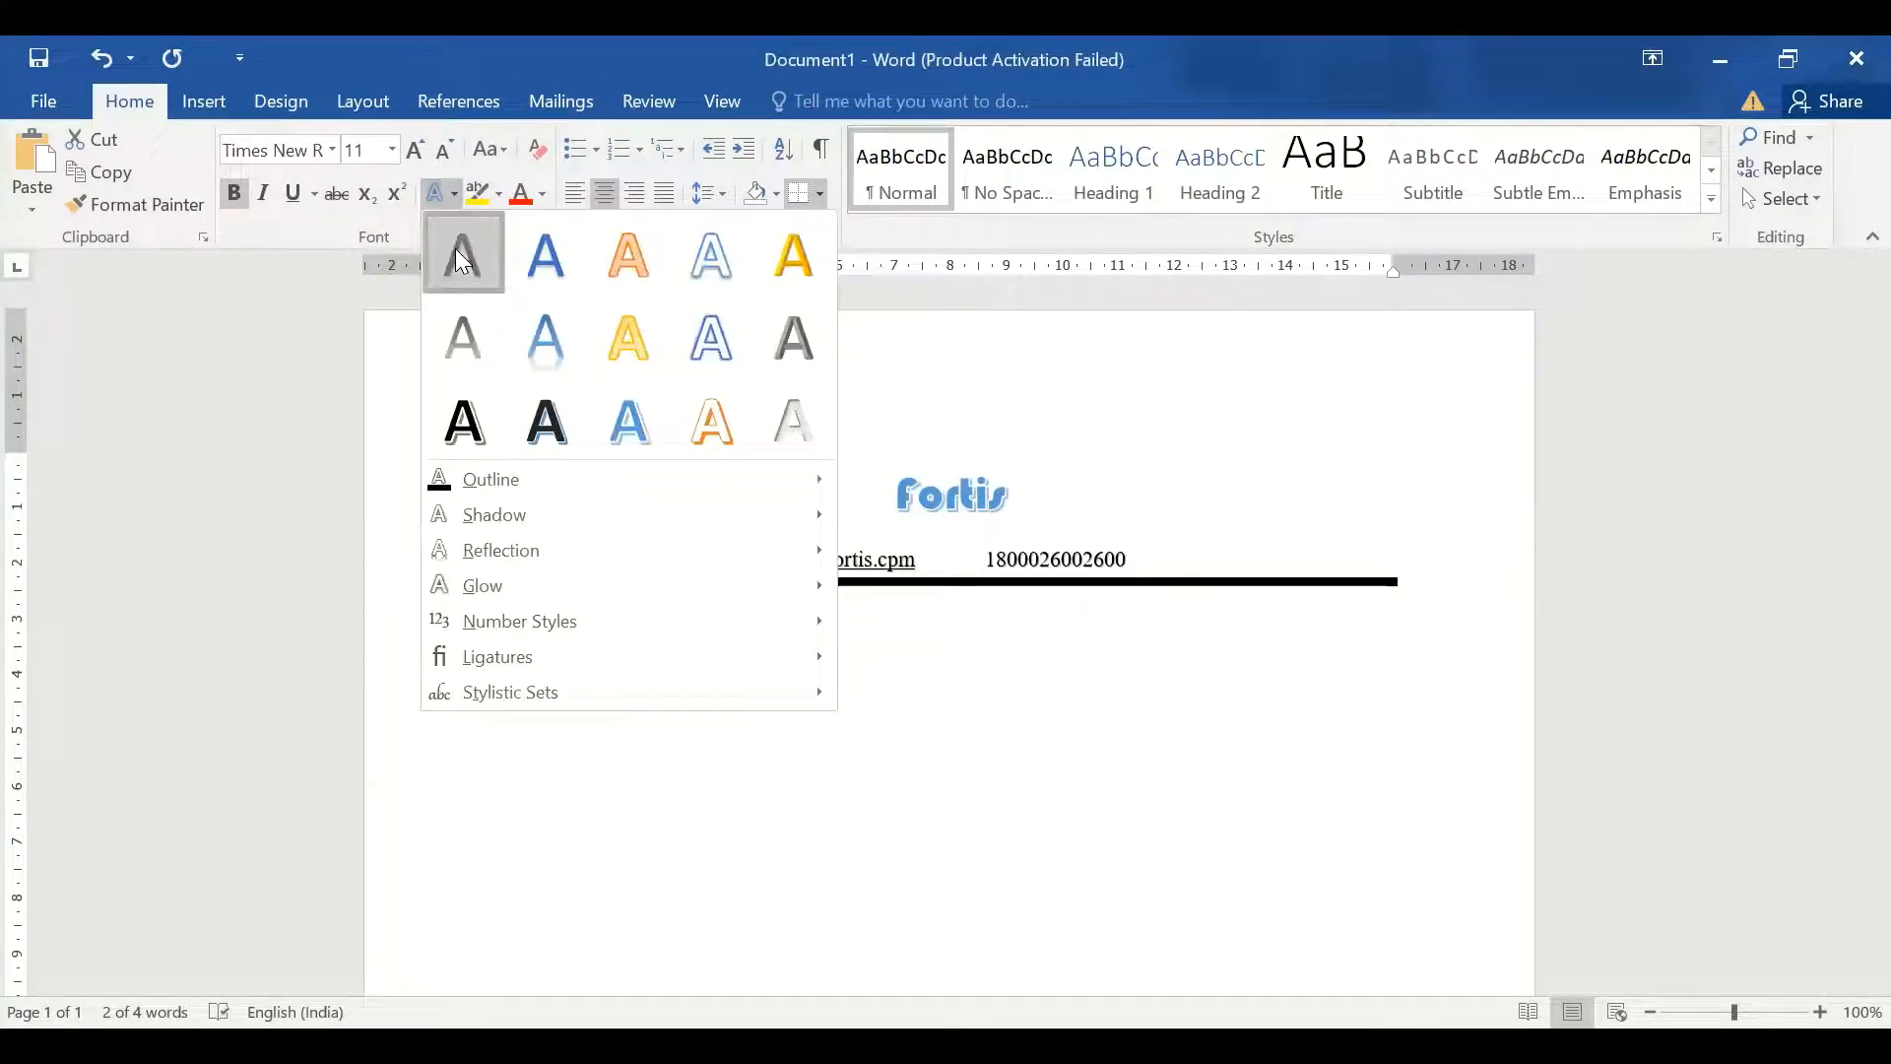
left_click(455, 248)
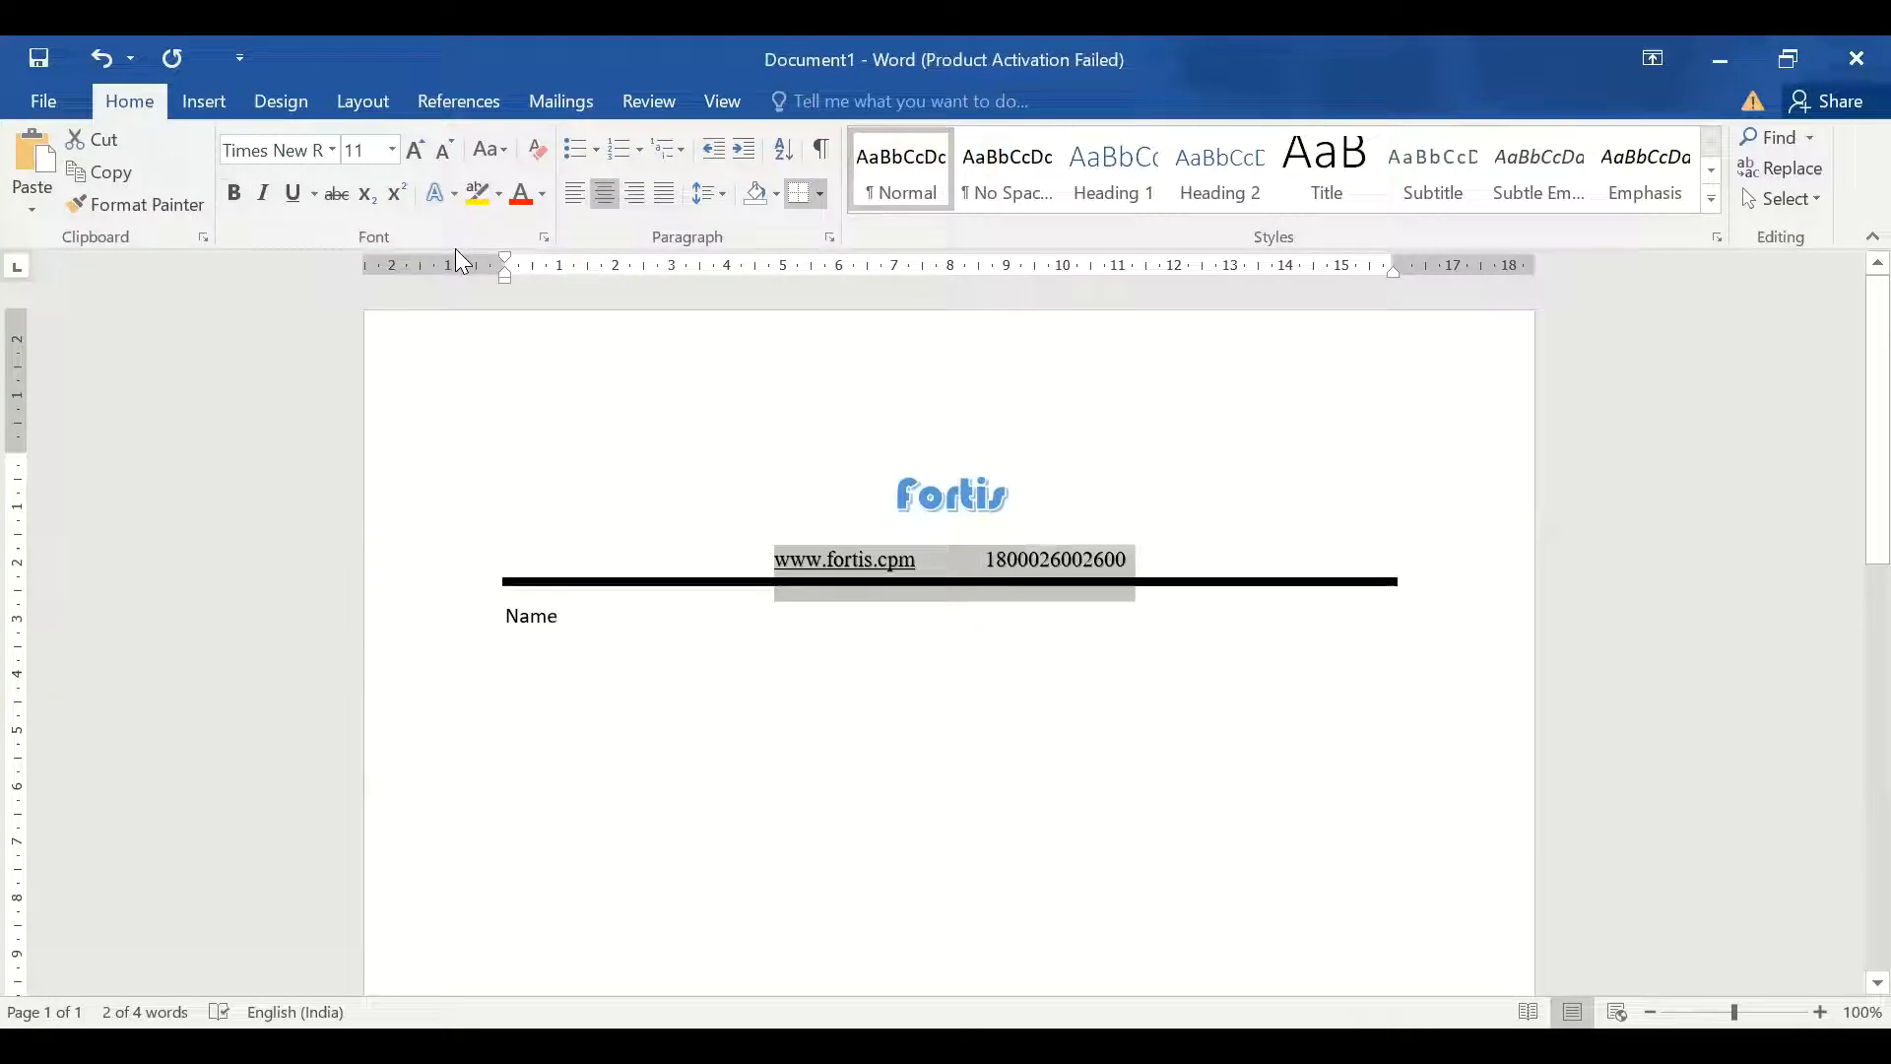
left_click(613, 628)
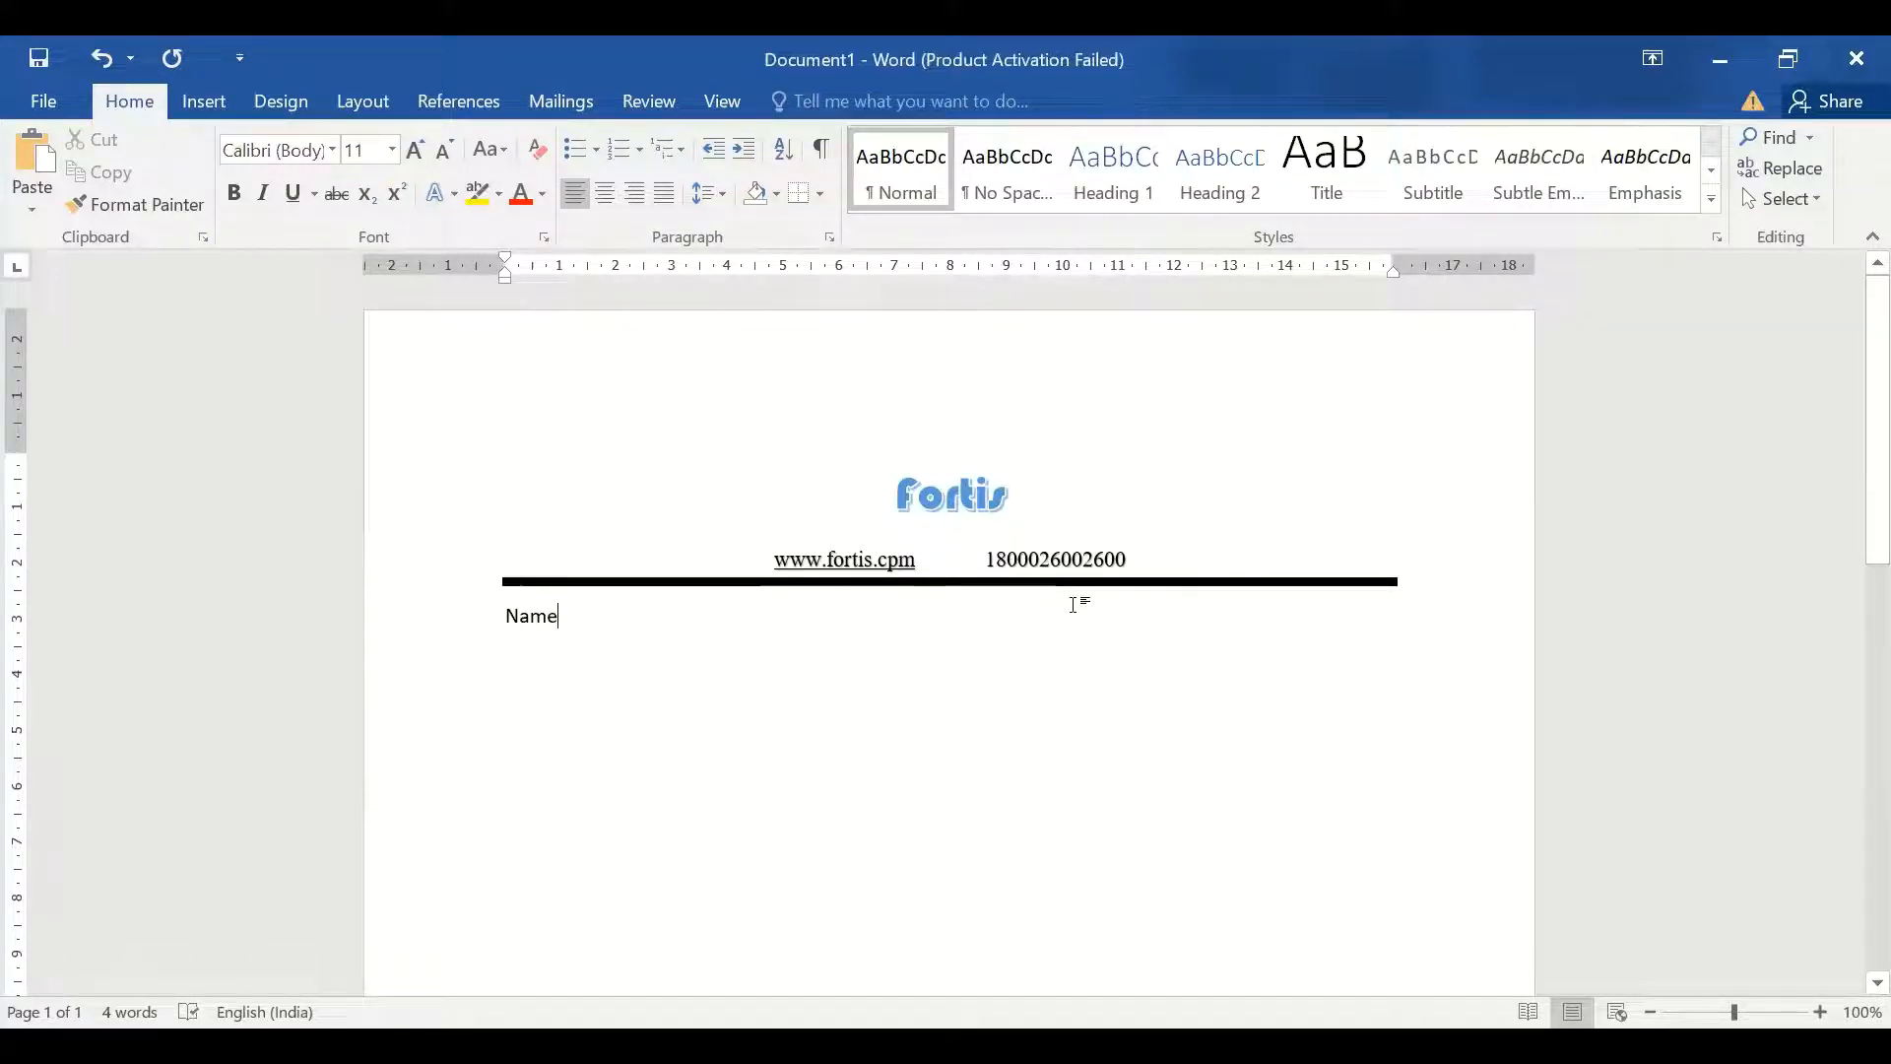
Write bold 'Name' and 'Last Name' with dotted leaders, then begin 'Contact Details' below
type("...........")
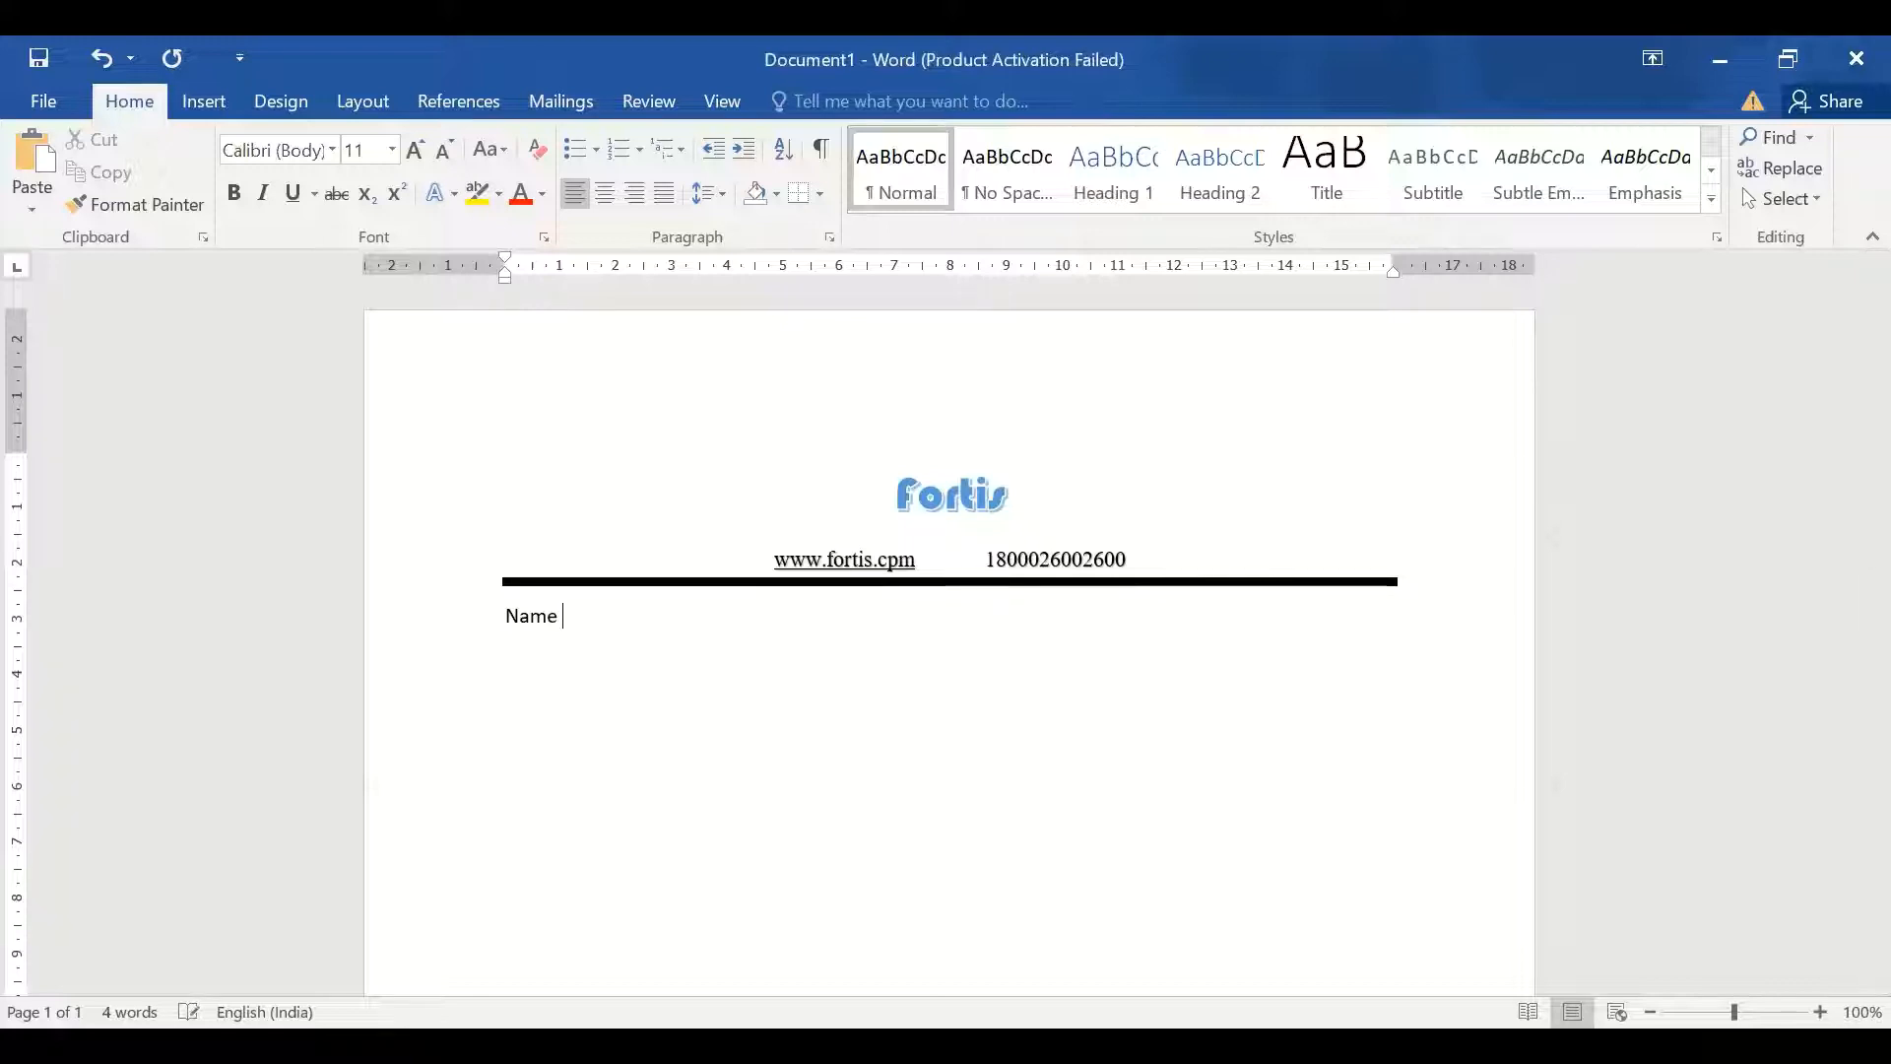
type("....................")
double_click(567, 618)
key("ctrl+b")
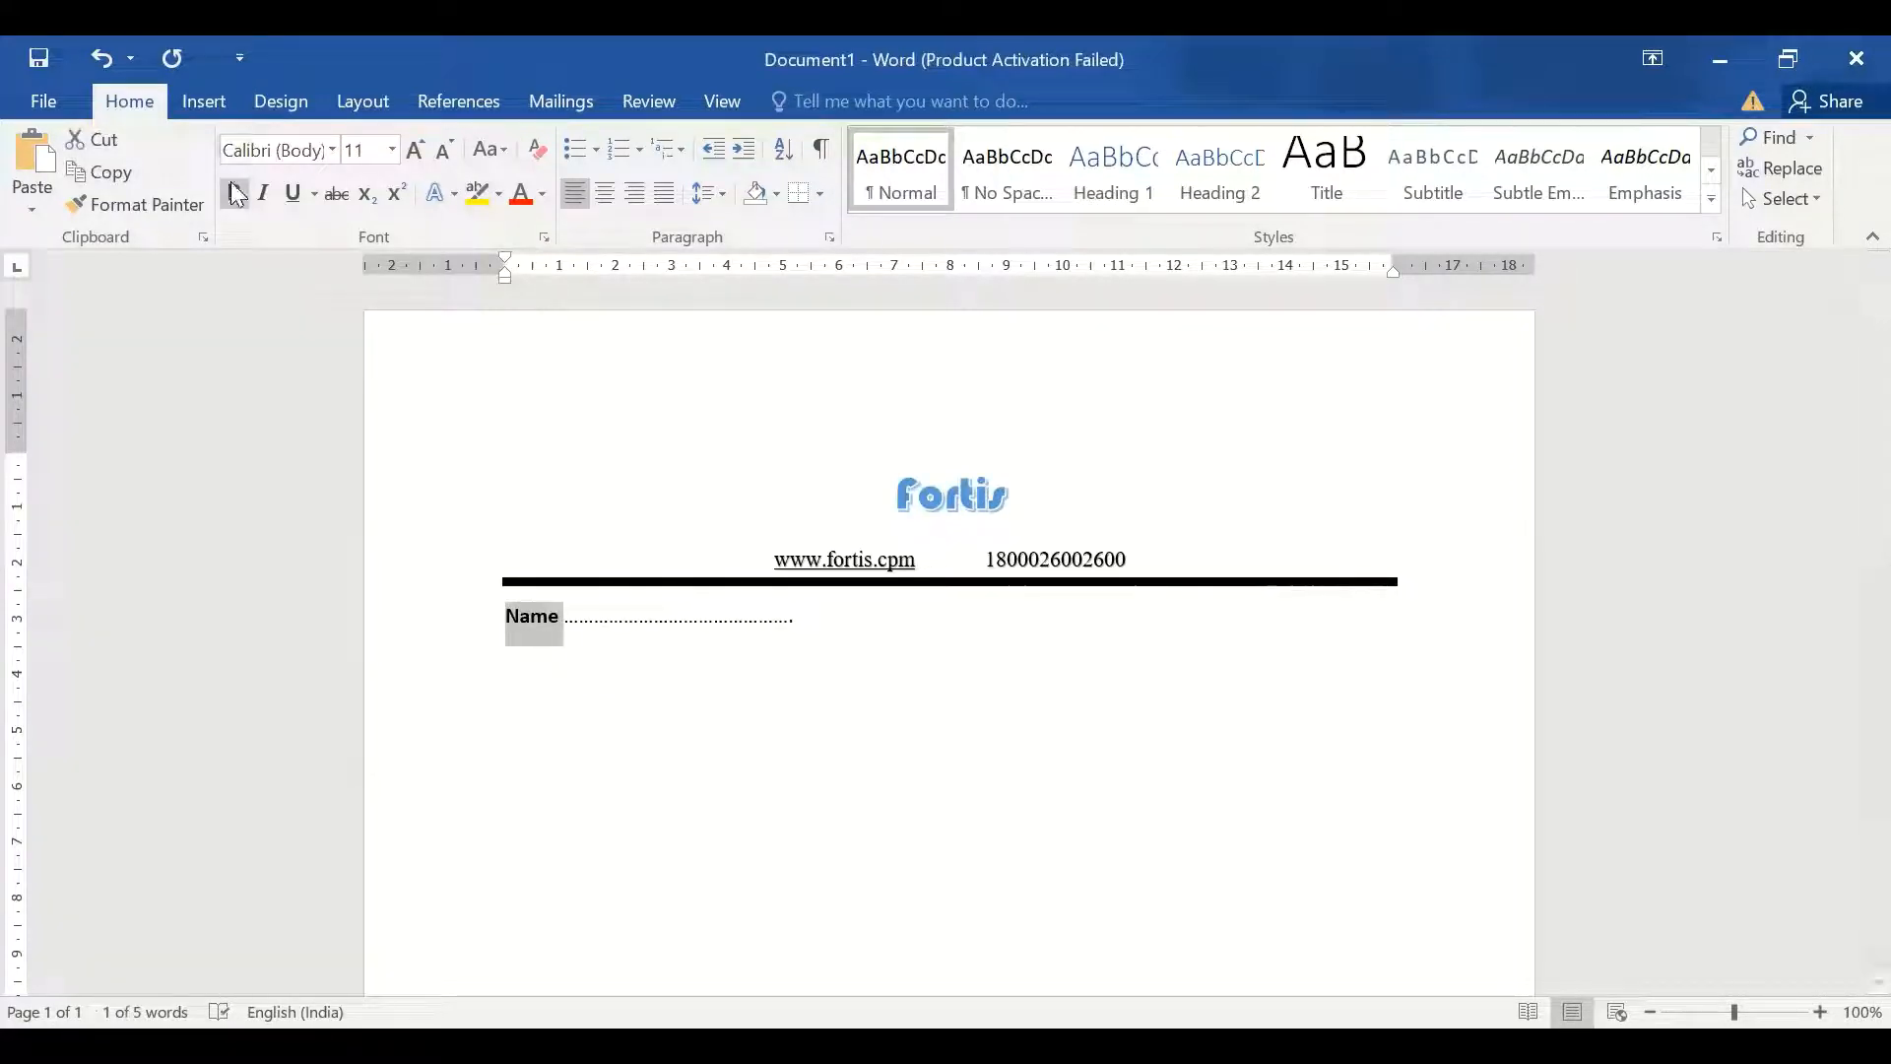
left_click(806, 623)
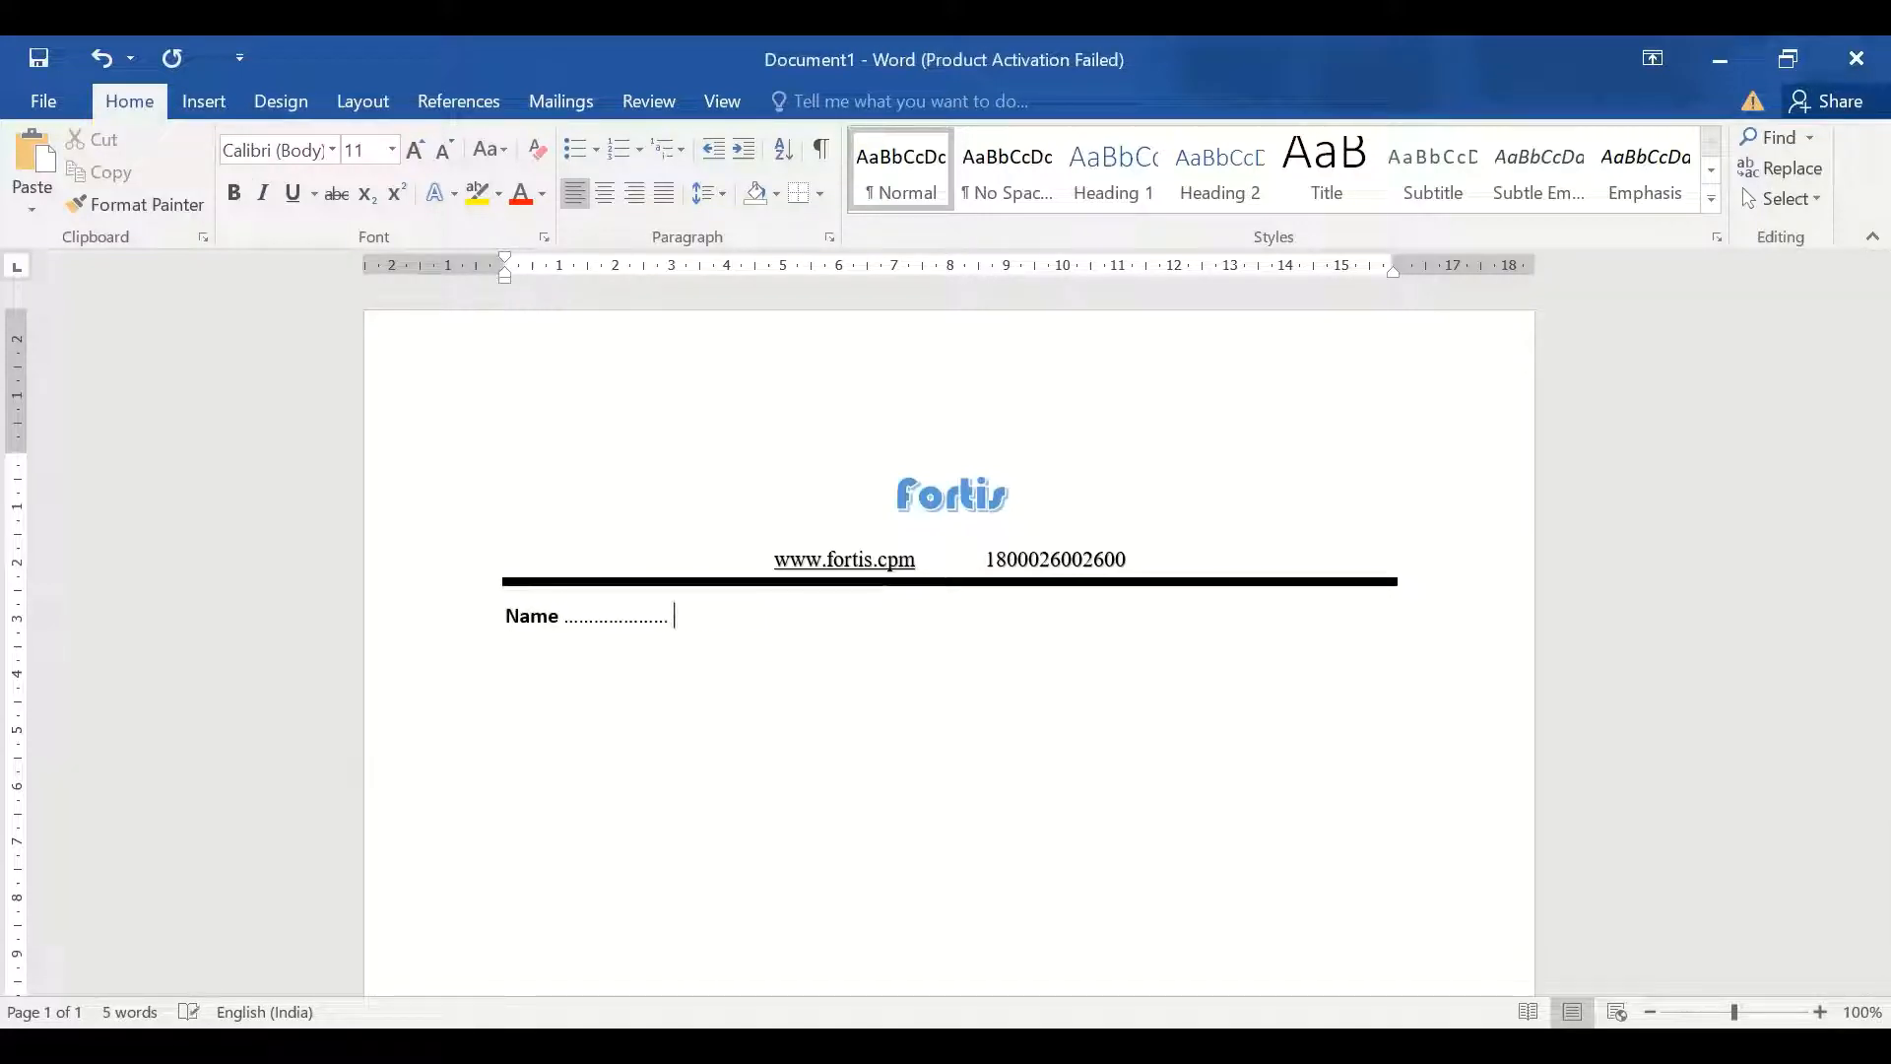
key("BackSpace")
key("BackSpace")
key("BackSpace")
key("BackSpace")
key("BackSpace")
key("BackSpace")
key("BackSpace")
key("BackSpace")
key("BackSpace")
key("BackSpace")
key("BackSpace")
key("BackSpace")
key("BackSpace")
key("BackSpace")
key("BackSpace")
key("BackSpace")
key("BackSpace")
key("BackSpace")
key("BackSpace")
key("BackSpace")
type("am")
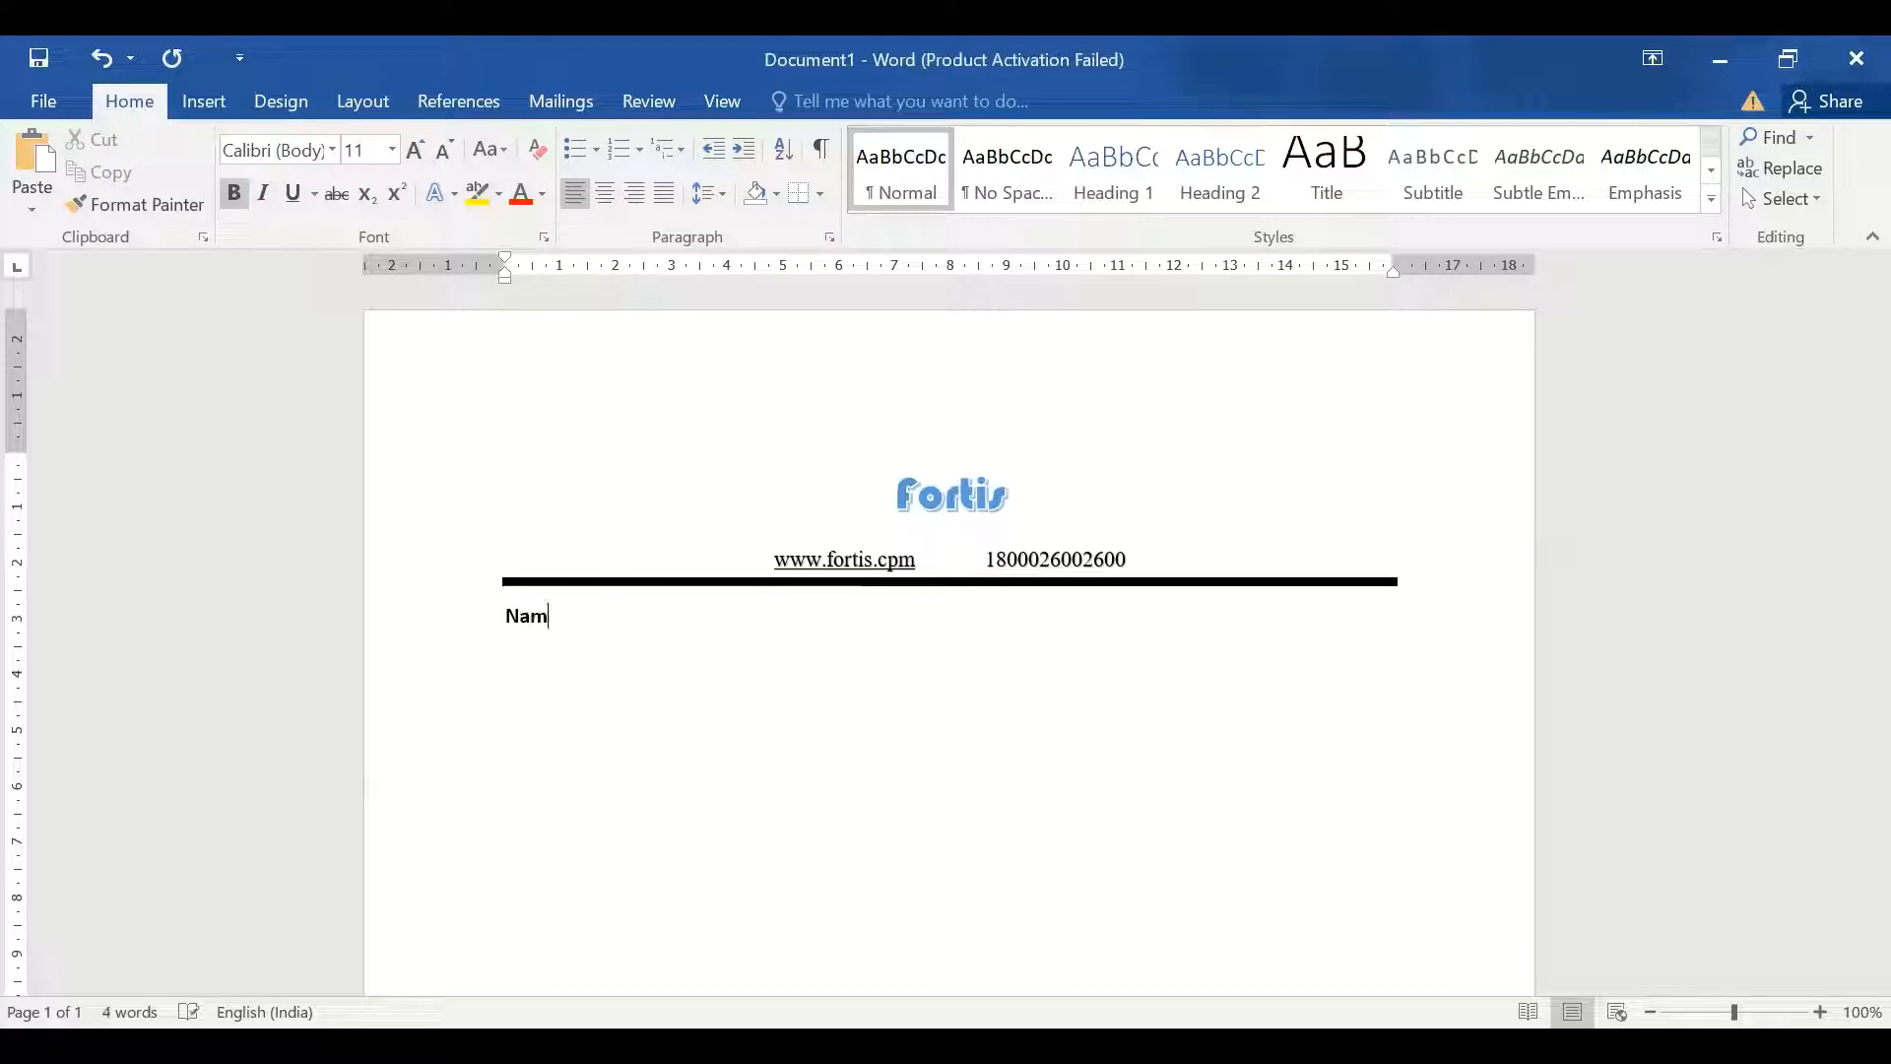
type("e ..................................................................................................")
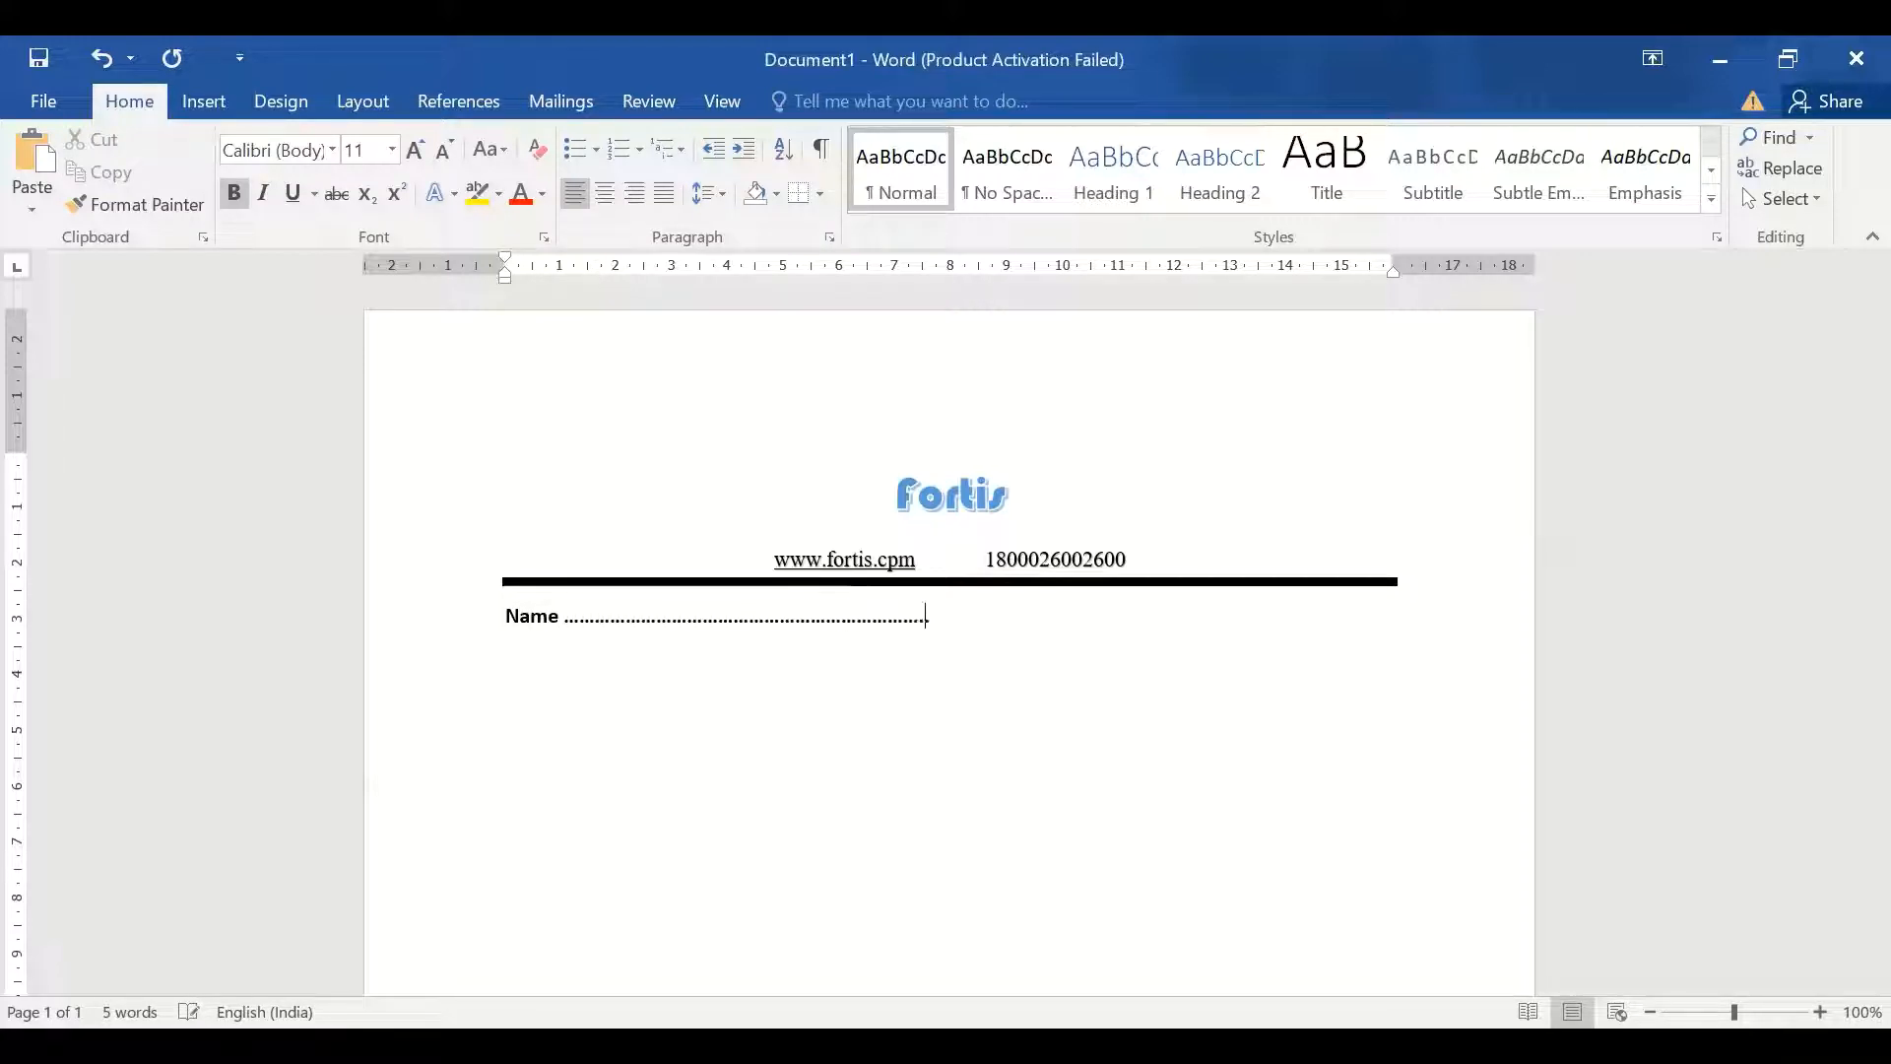
type("Last ")
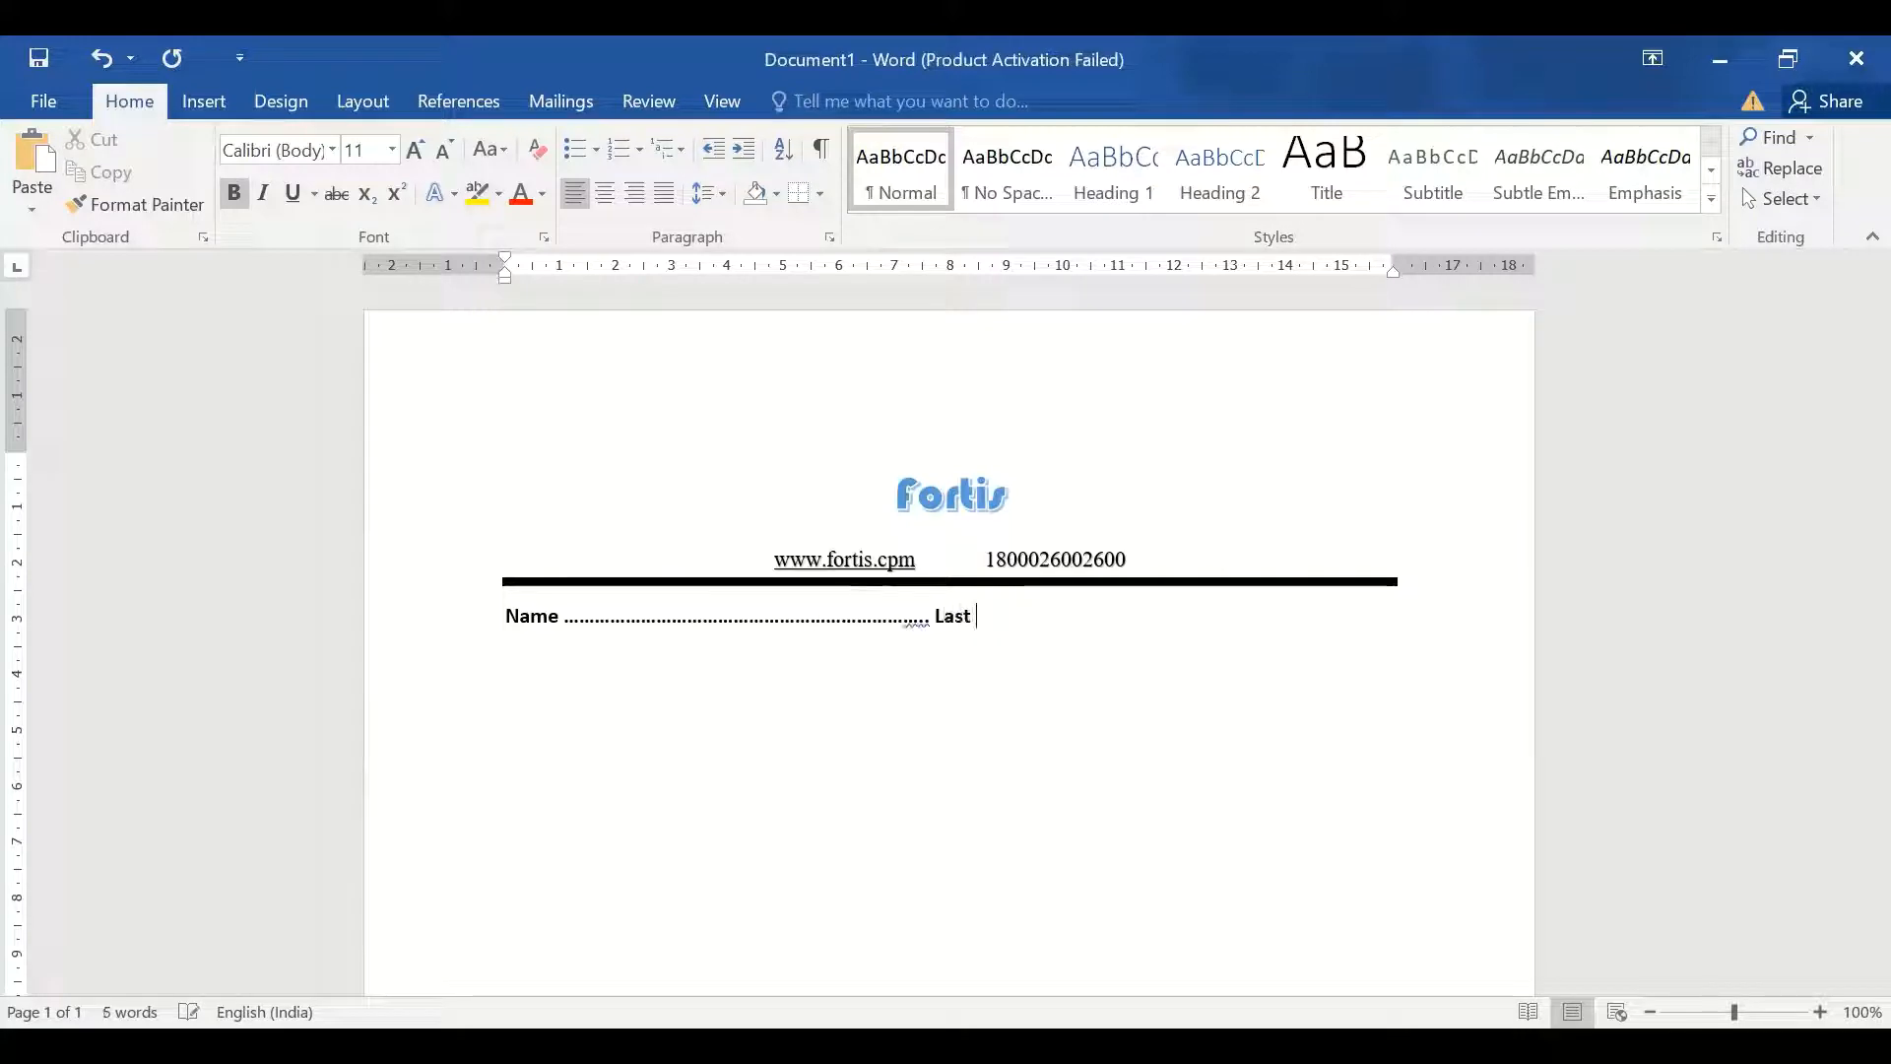
type("Name .")
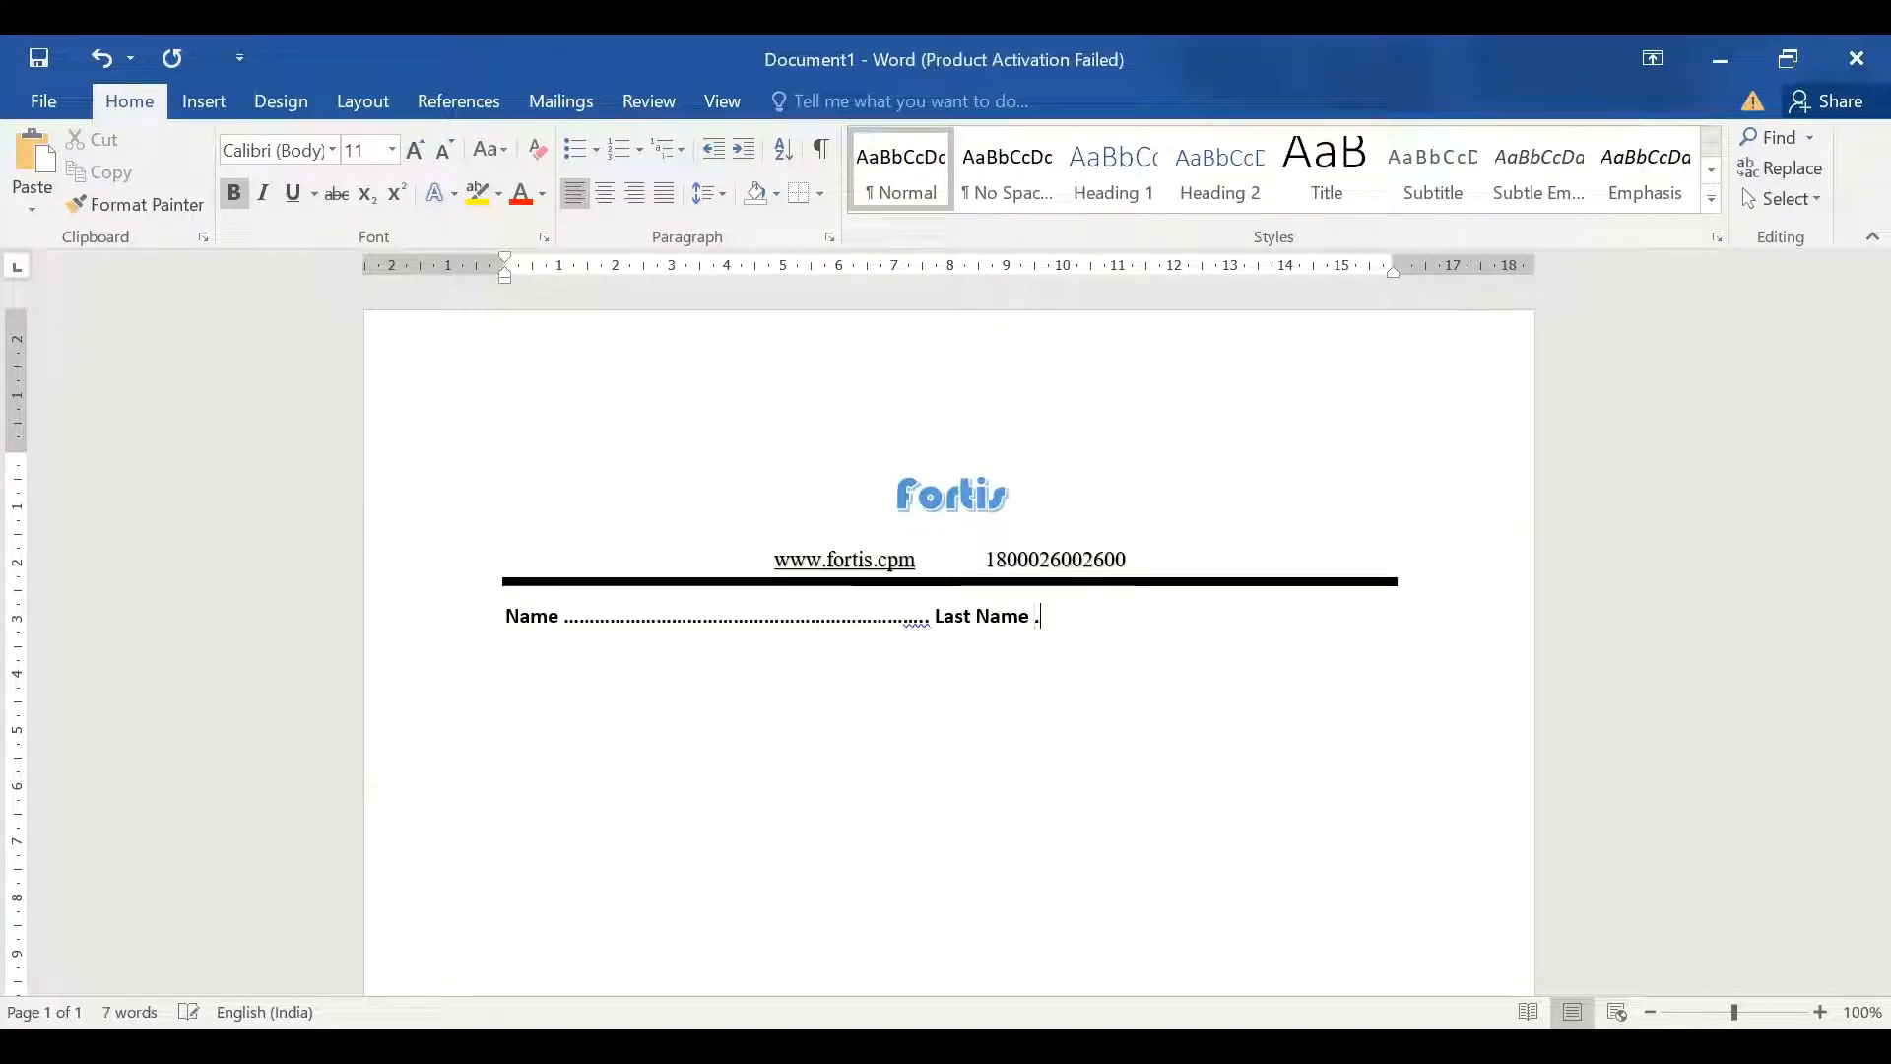
type(".......................")
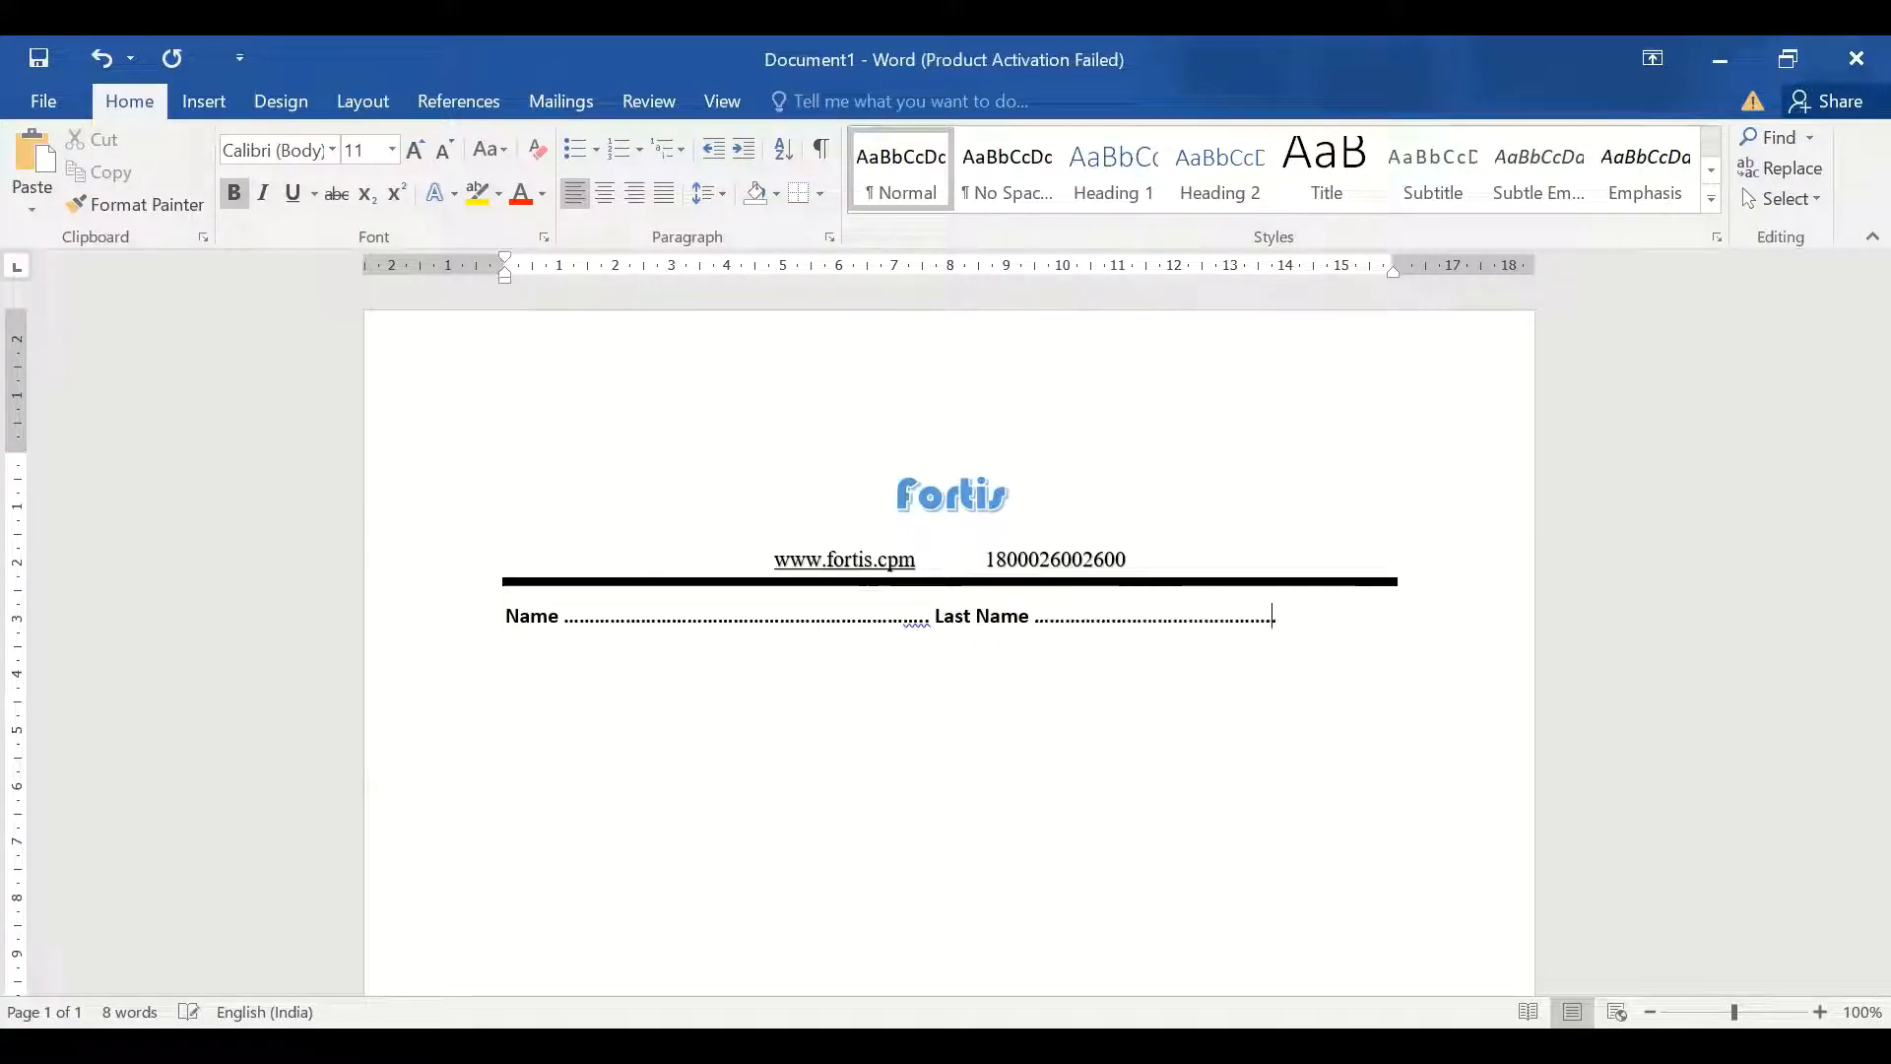
type("..........................")
key("Return")
type("Conta")
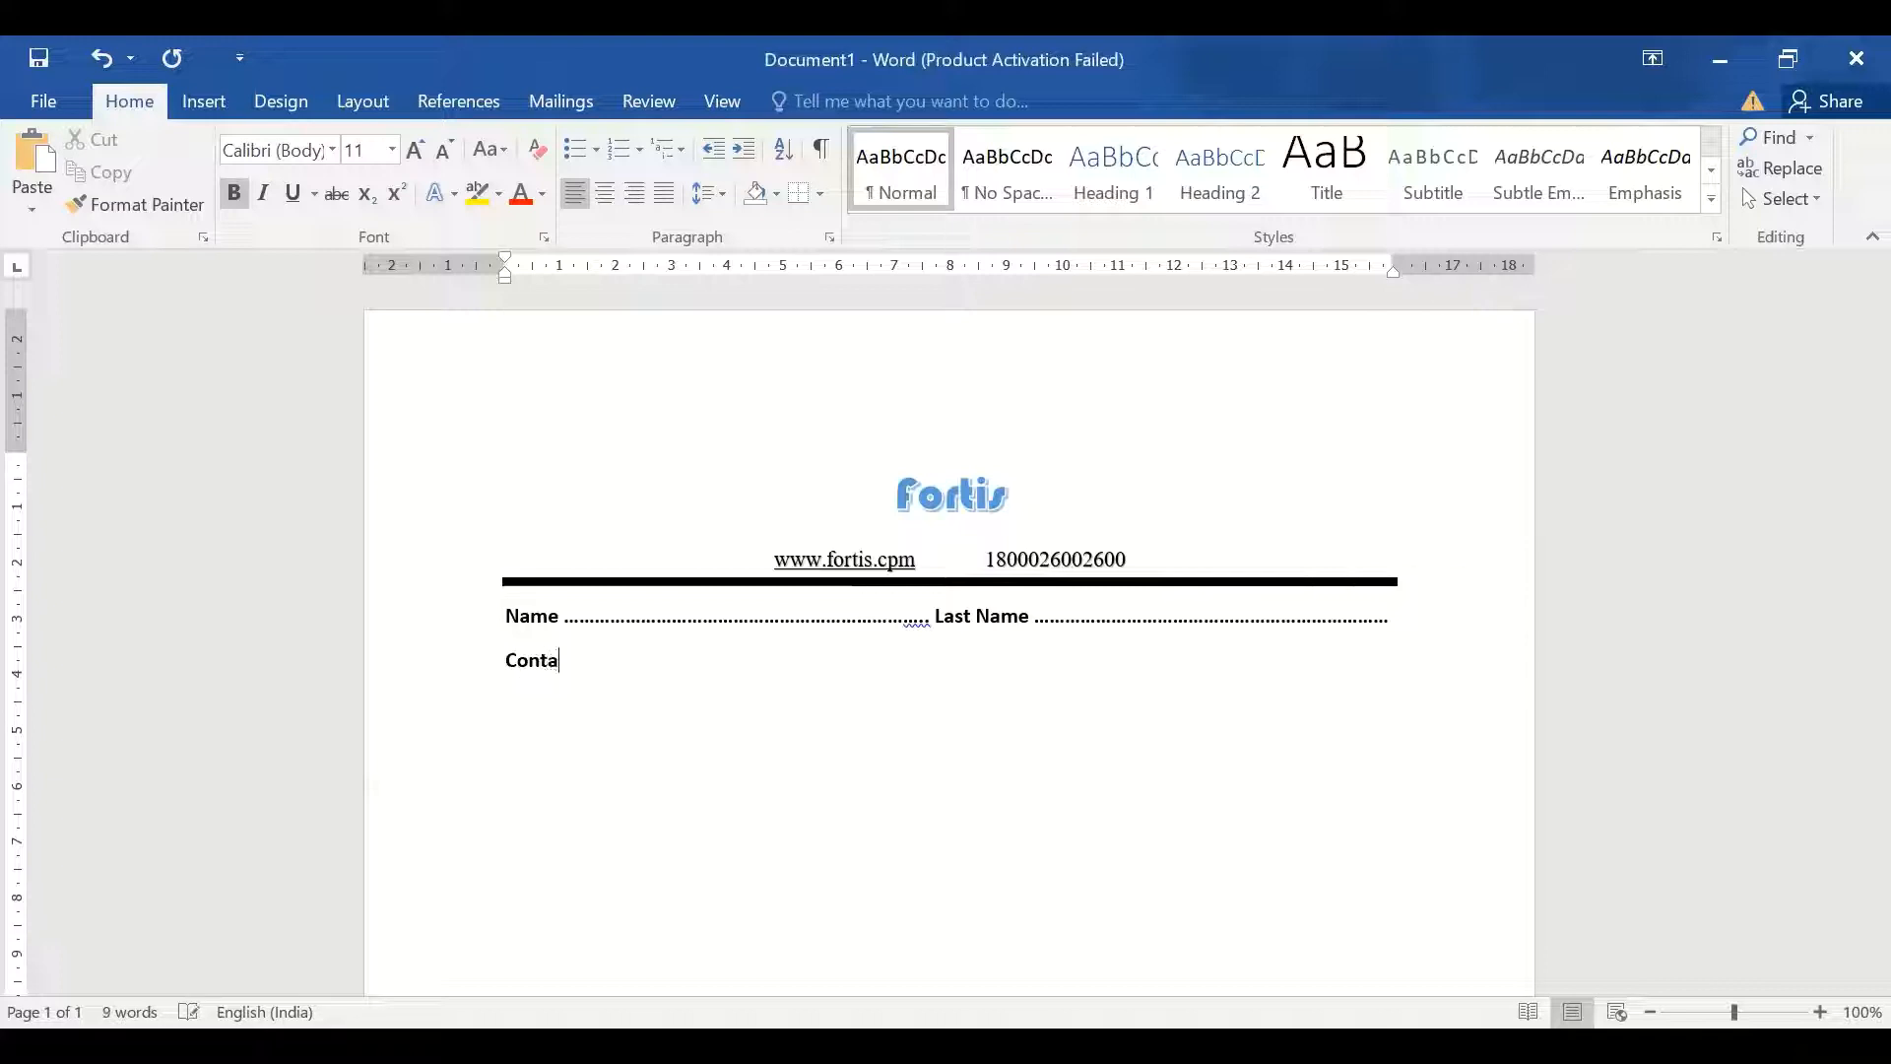
type("ct Deyails")
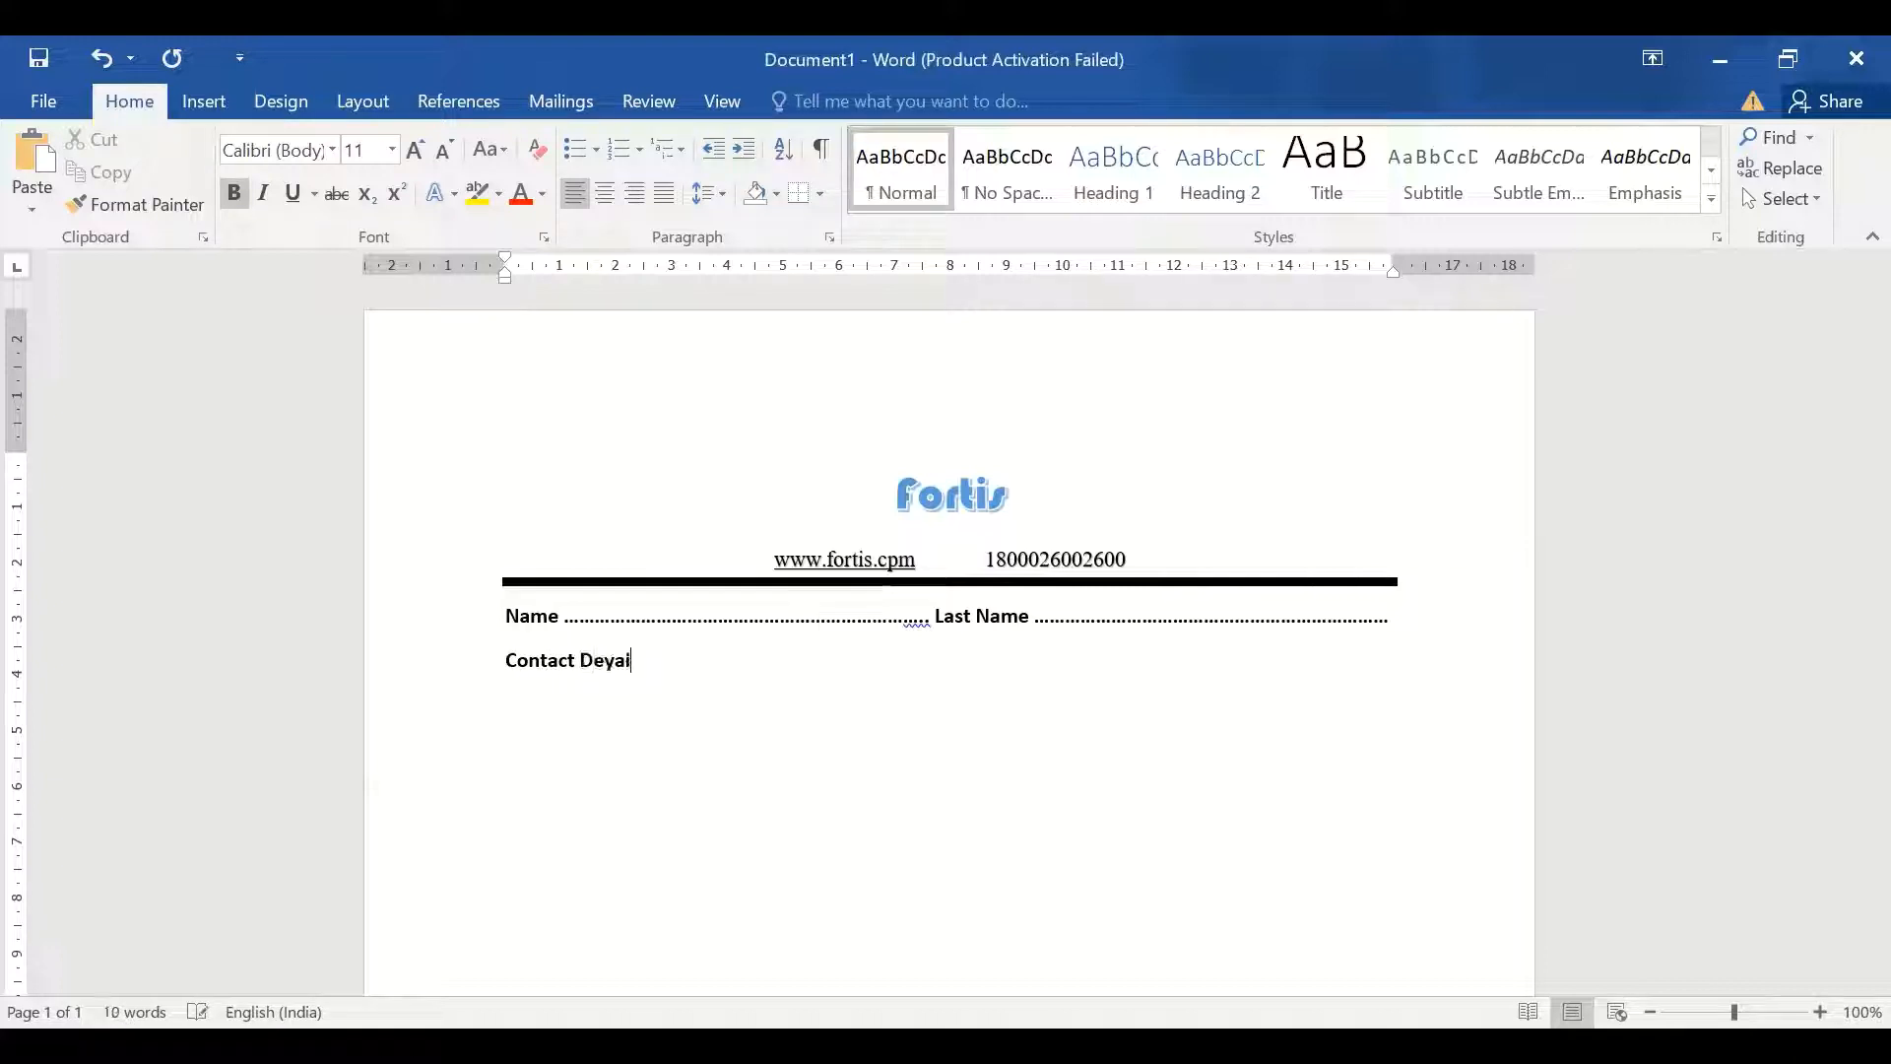
Turn the typo line into 'Contact No' with dots, trimming one dot to align Last Name
key("BackSpace")
key("BackSpace")
key("BackSpace")
type("tails")
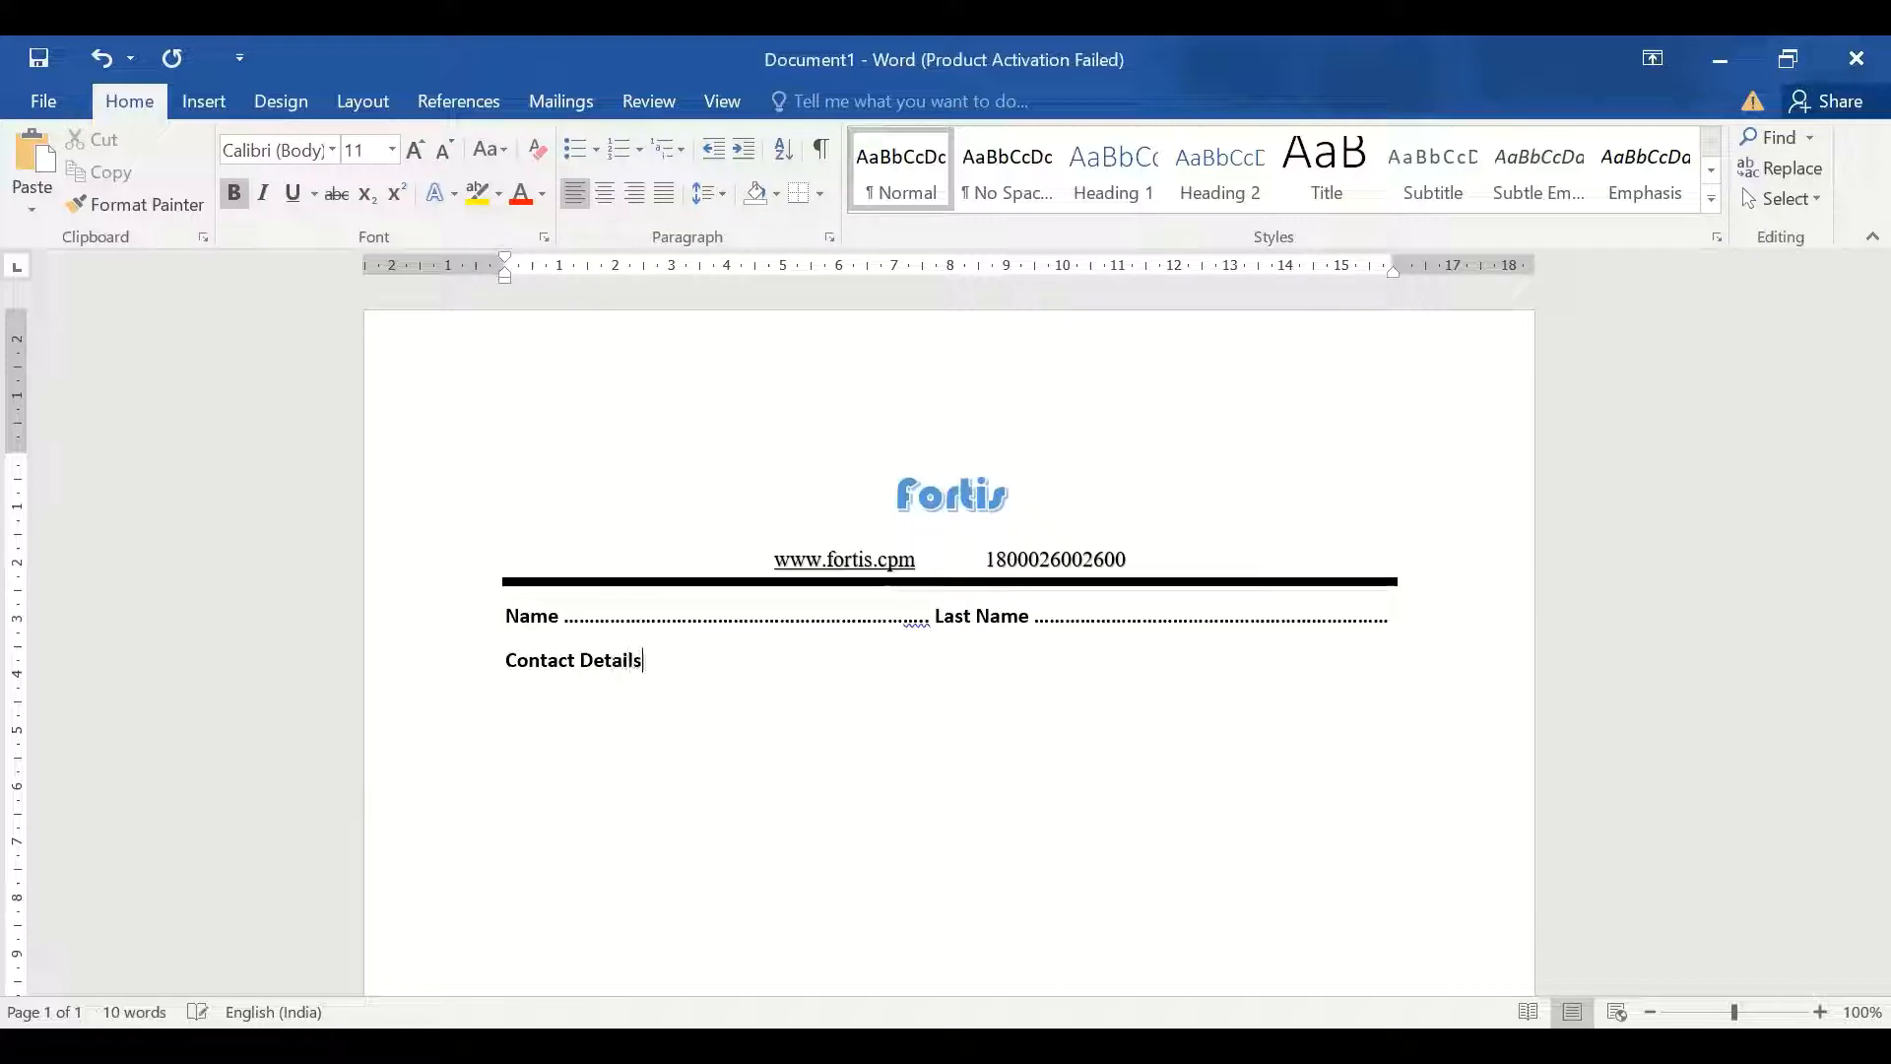
type("........................................................................")
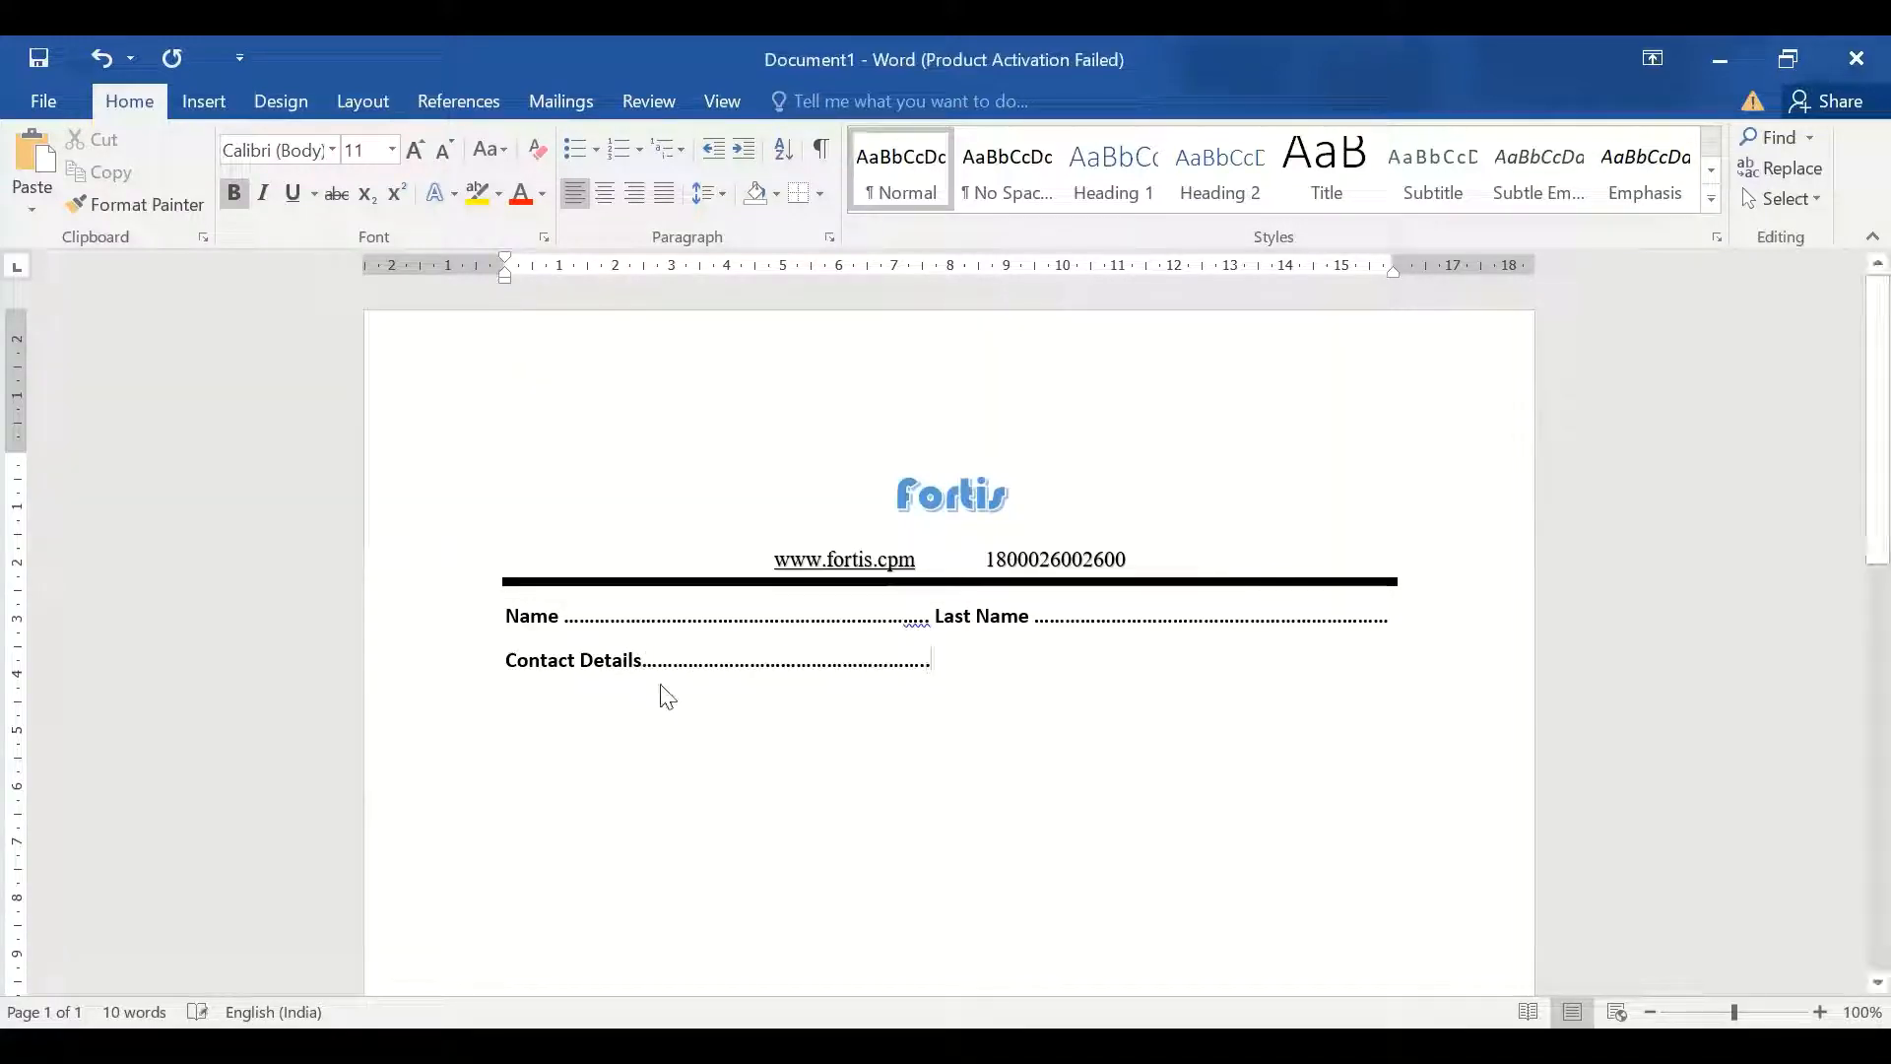
left_click(635, 659)
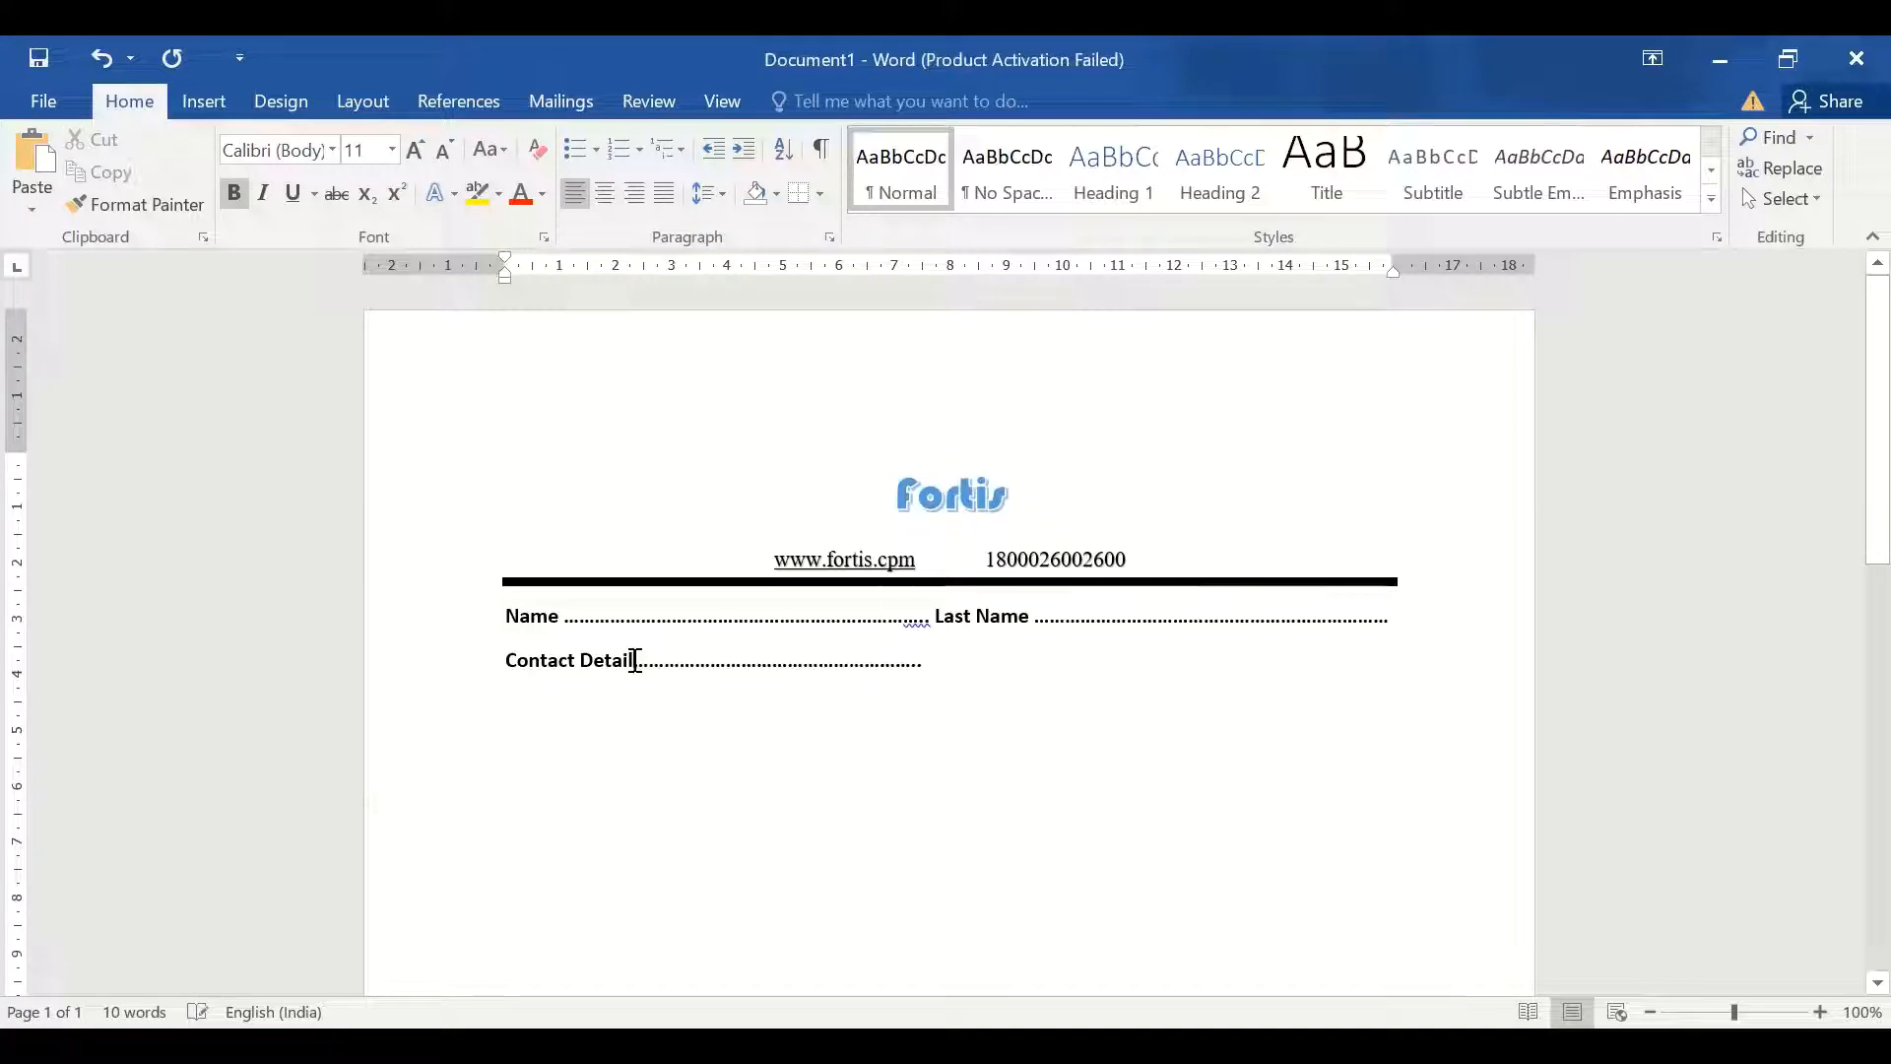
key("BackSpace")
key("BackSpace")
key("BackSpace")
key("BackSpace")
key("BackSpace")
key("BackSpace")
key("BackSpace")
key("BackSpace")
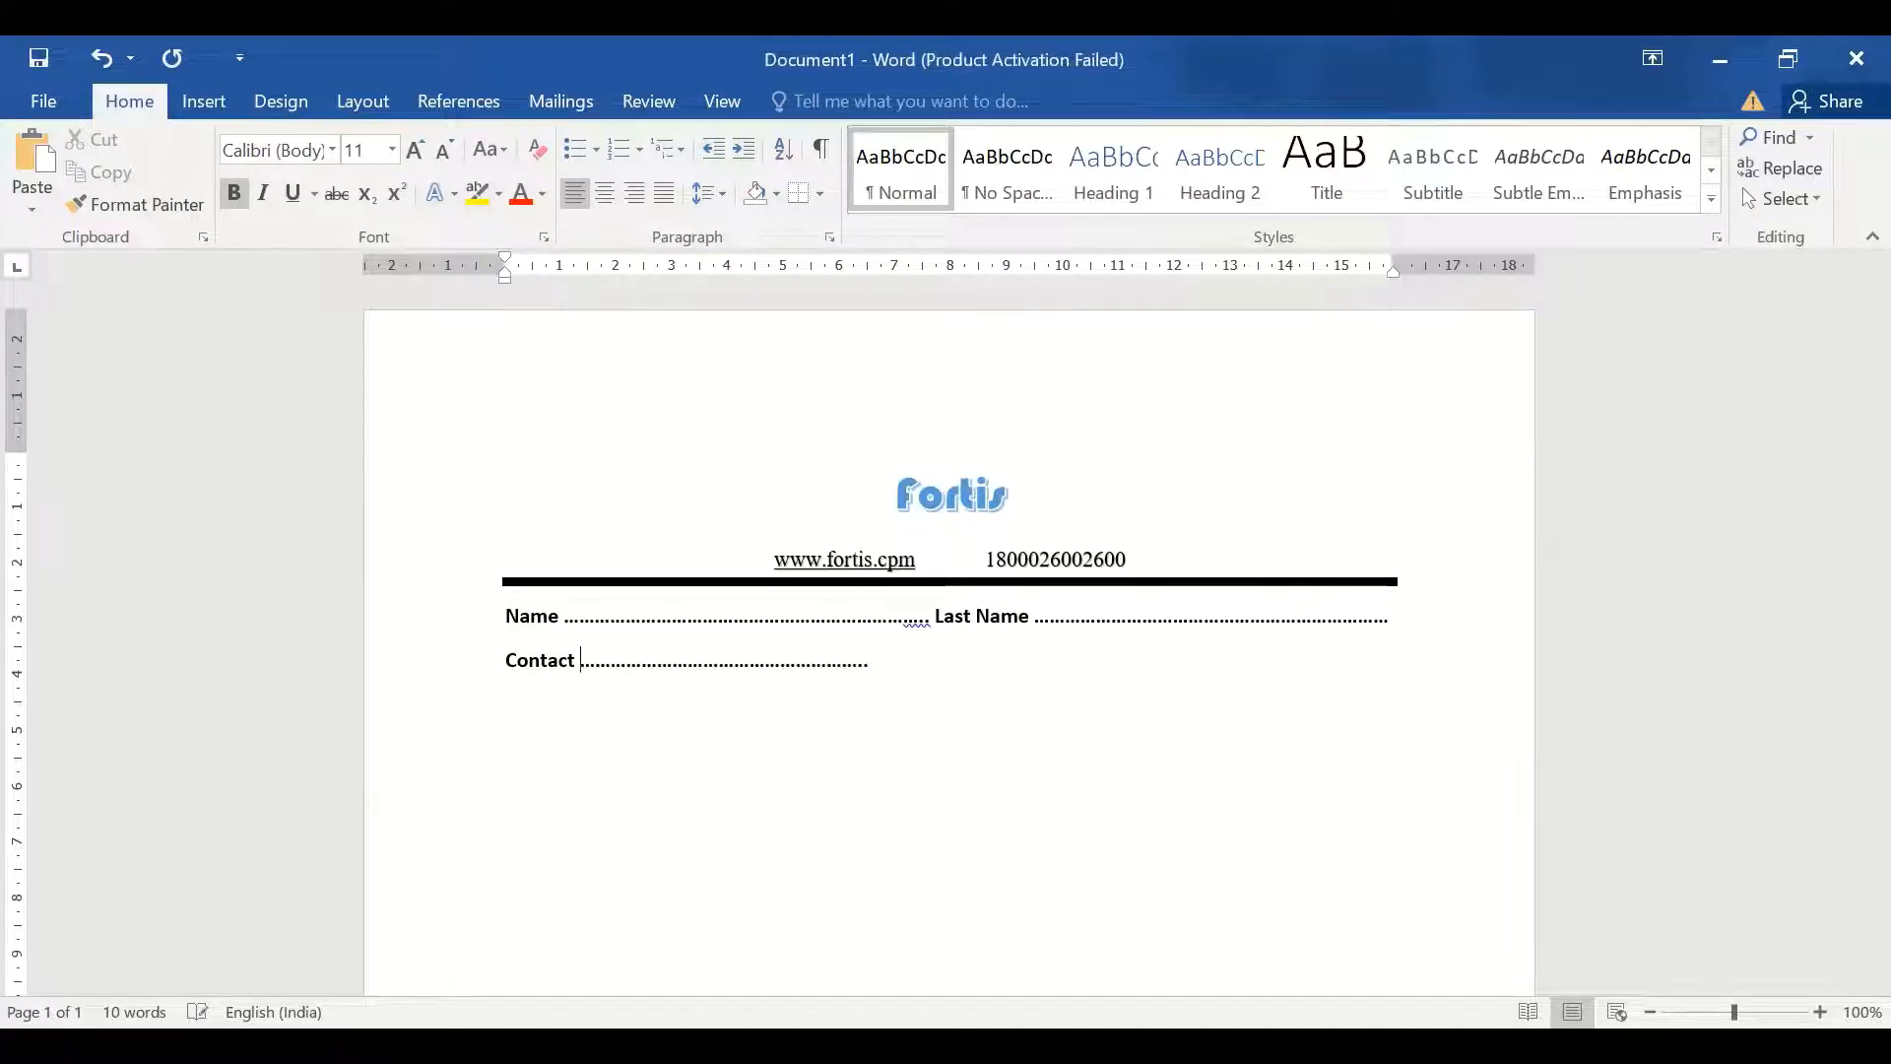
type("No")
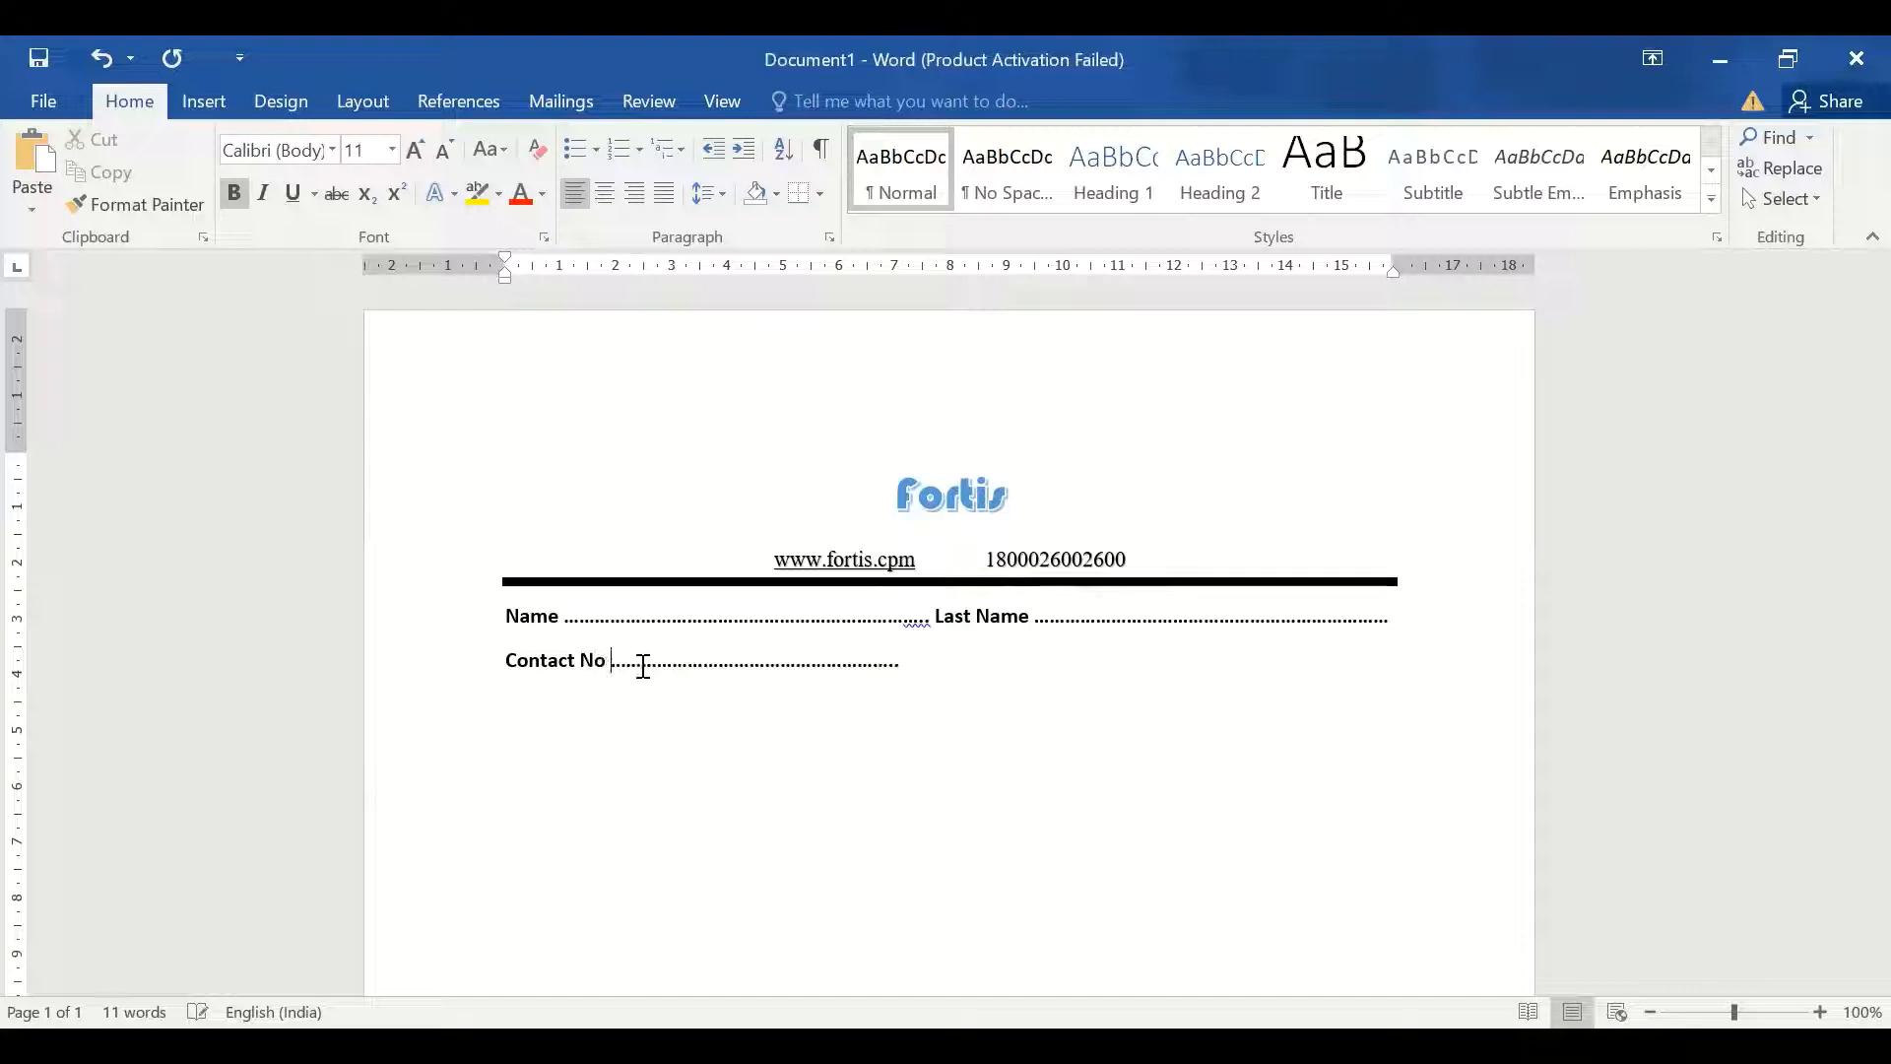
left_click(899, 662)
left_click(936, 621)
key("BackSpace")
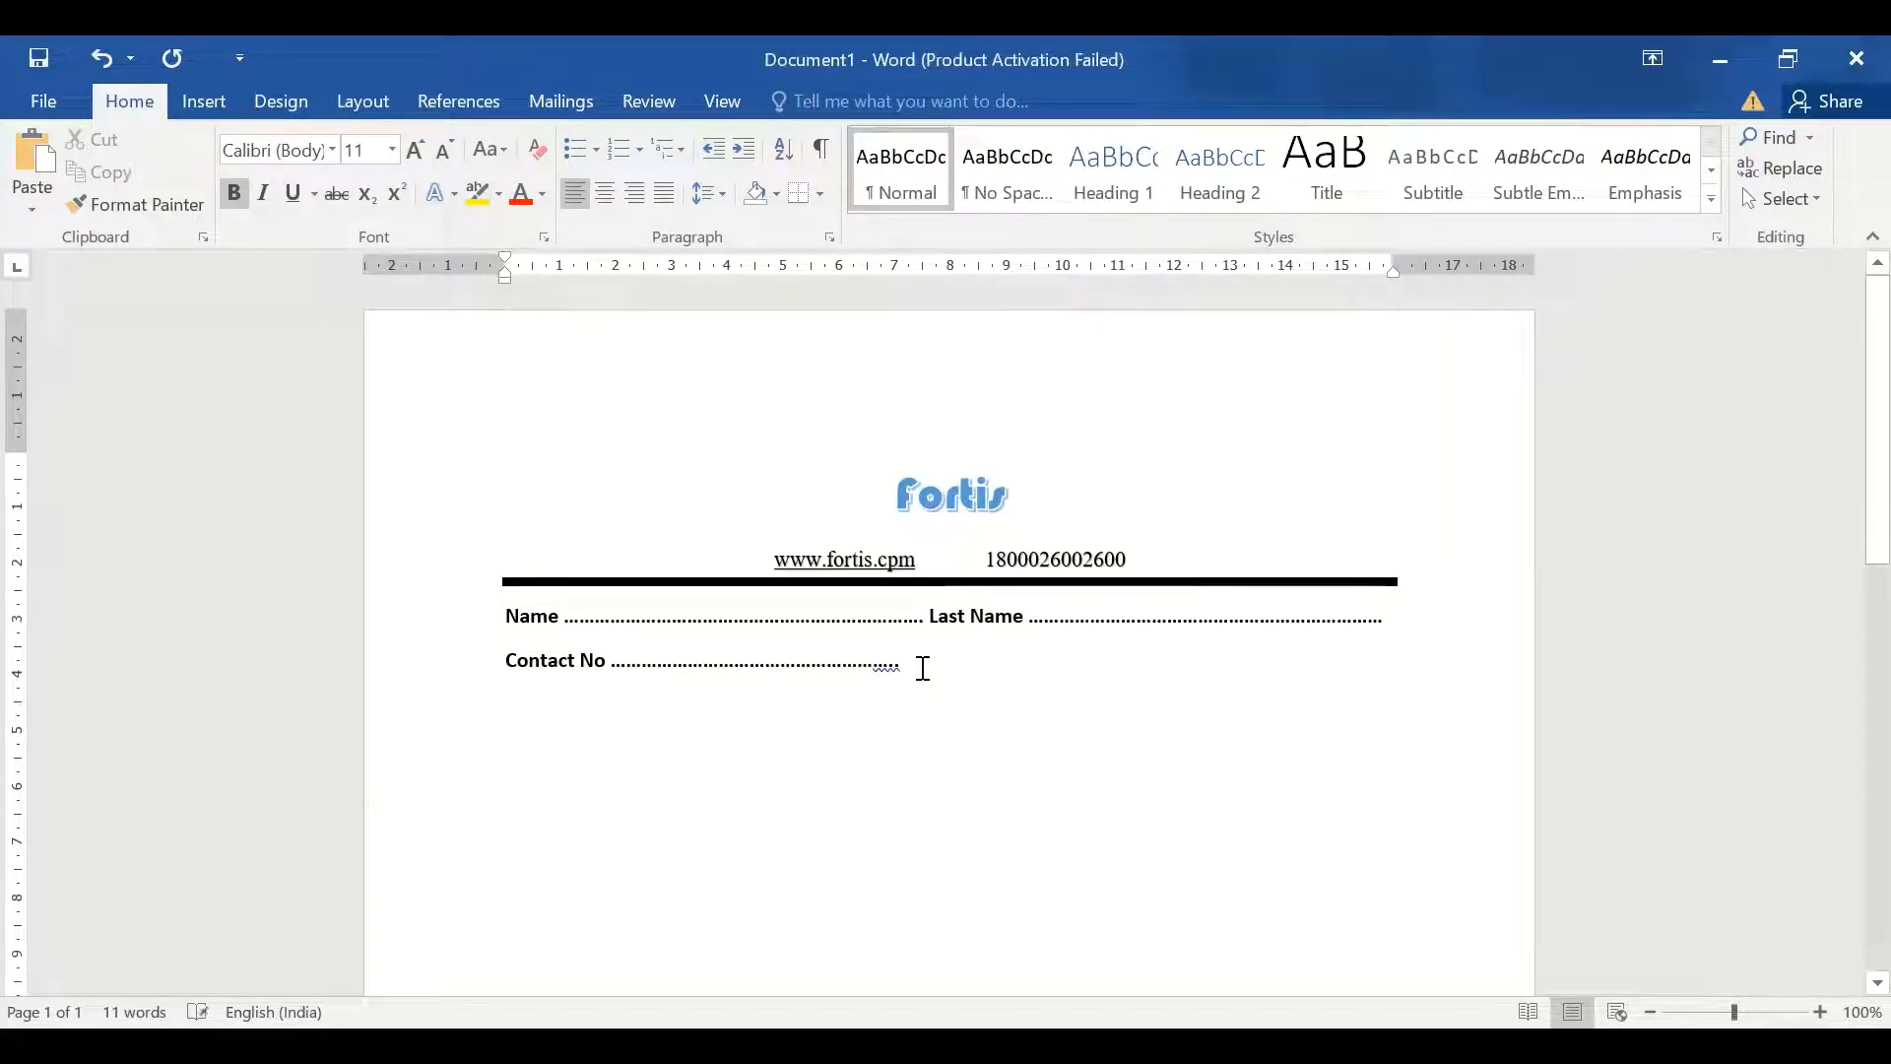
left_click(923, 668)
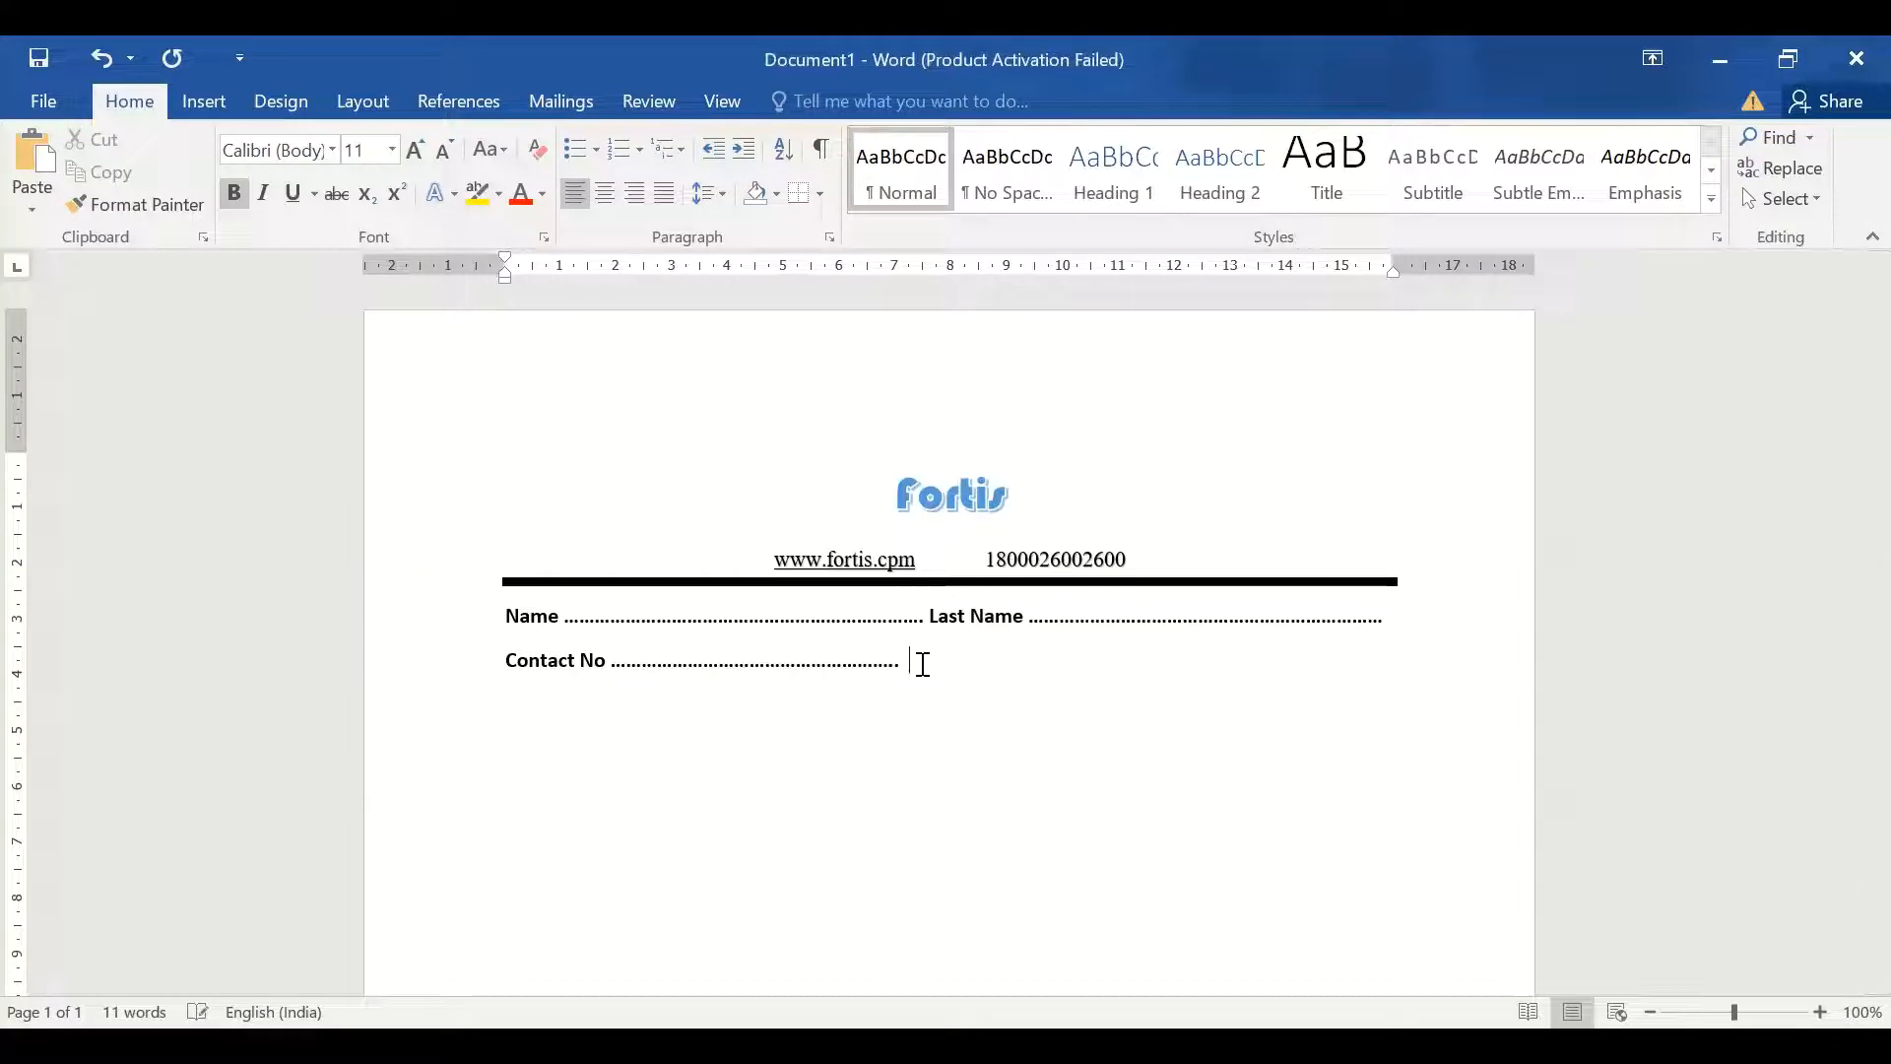
Add 'Gender' with a dotted leader and start an 'OPD No.' line below
type("Gender ......................................................")
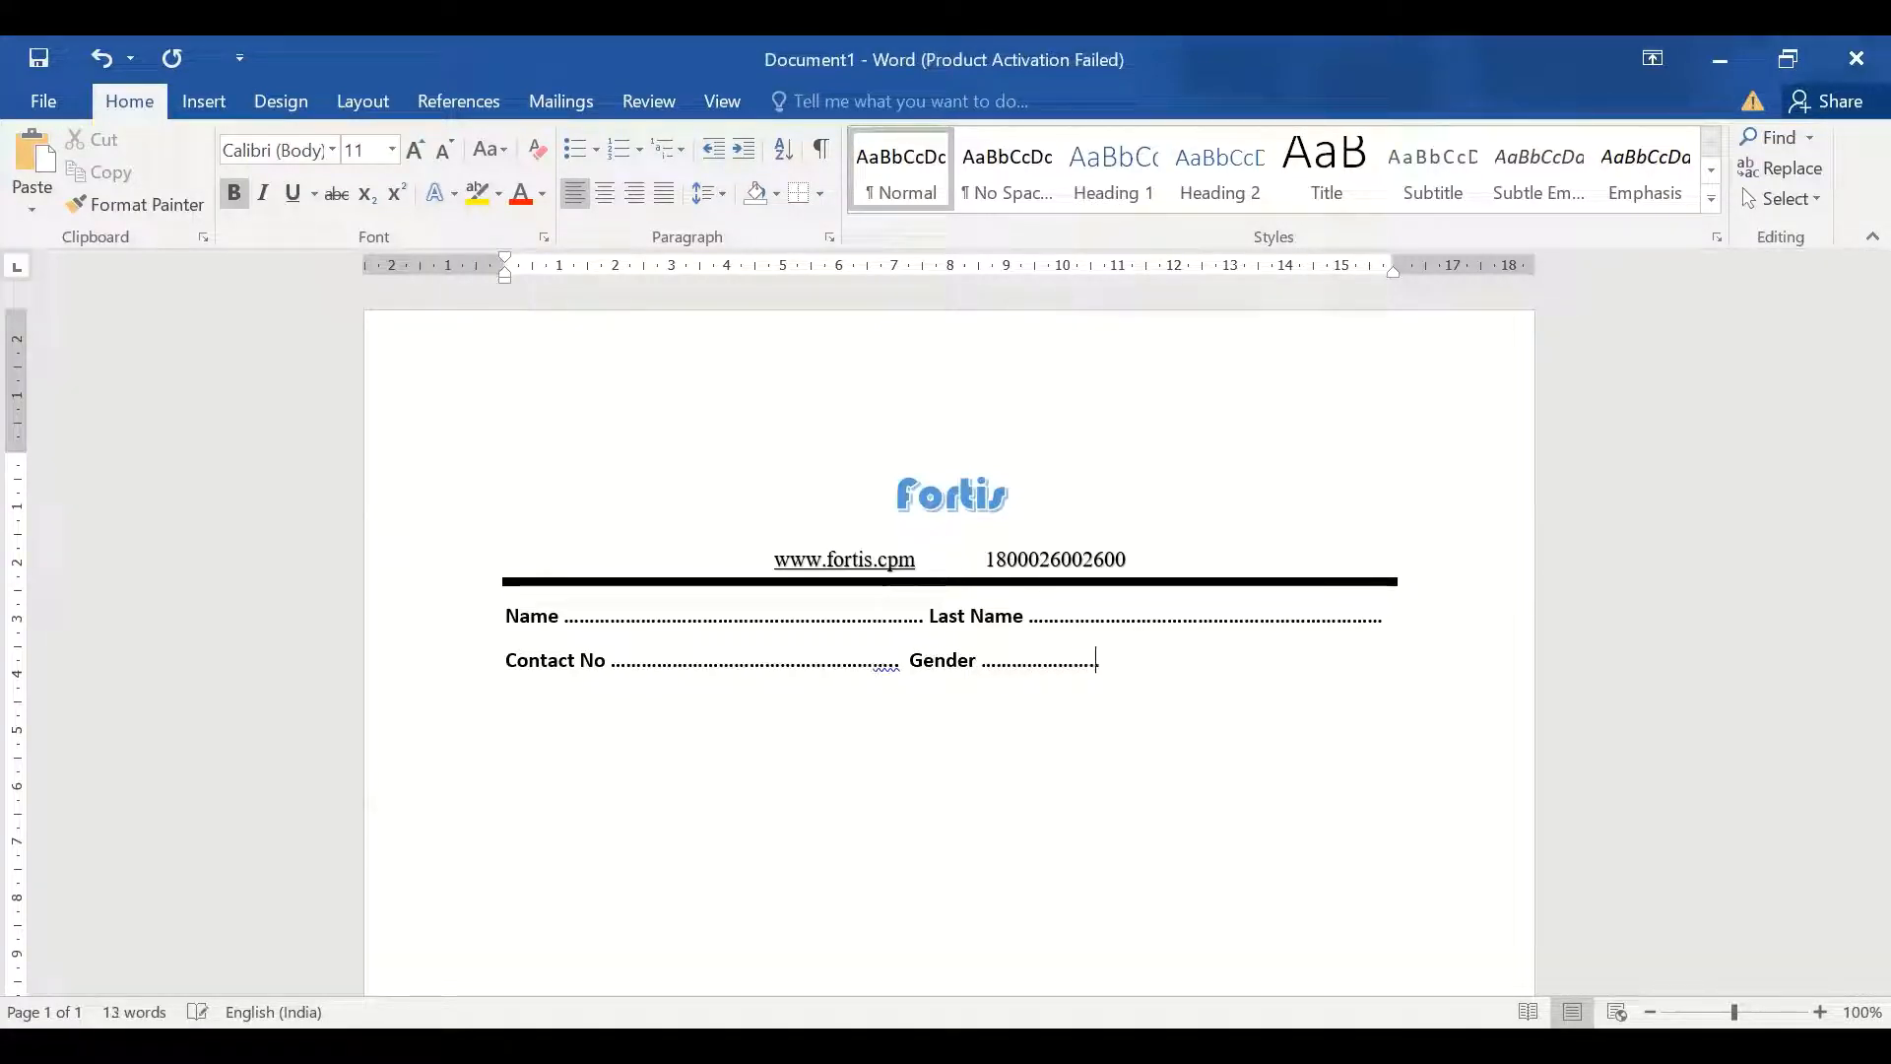
type("...............")
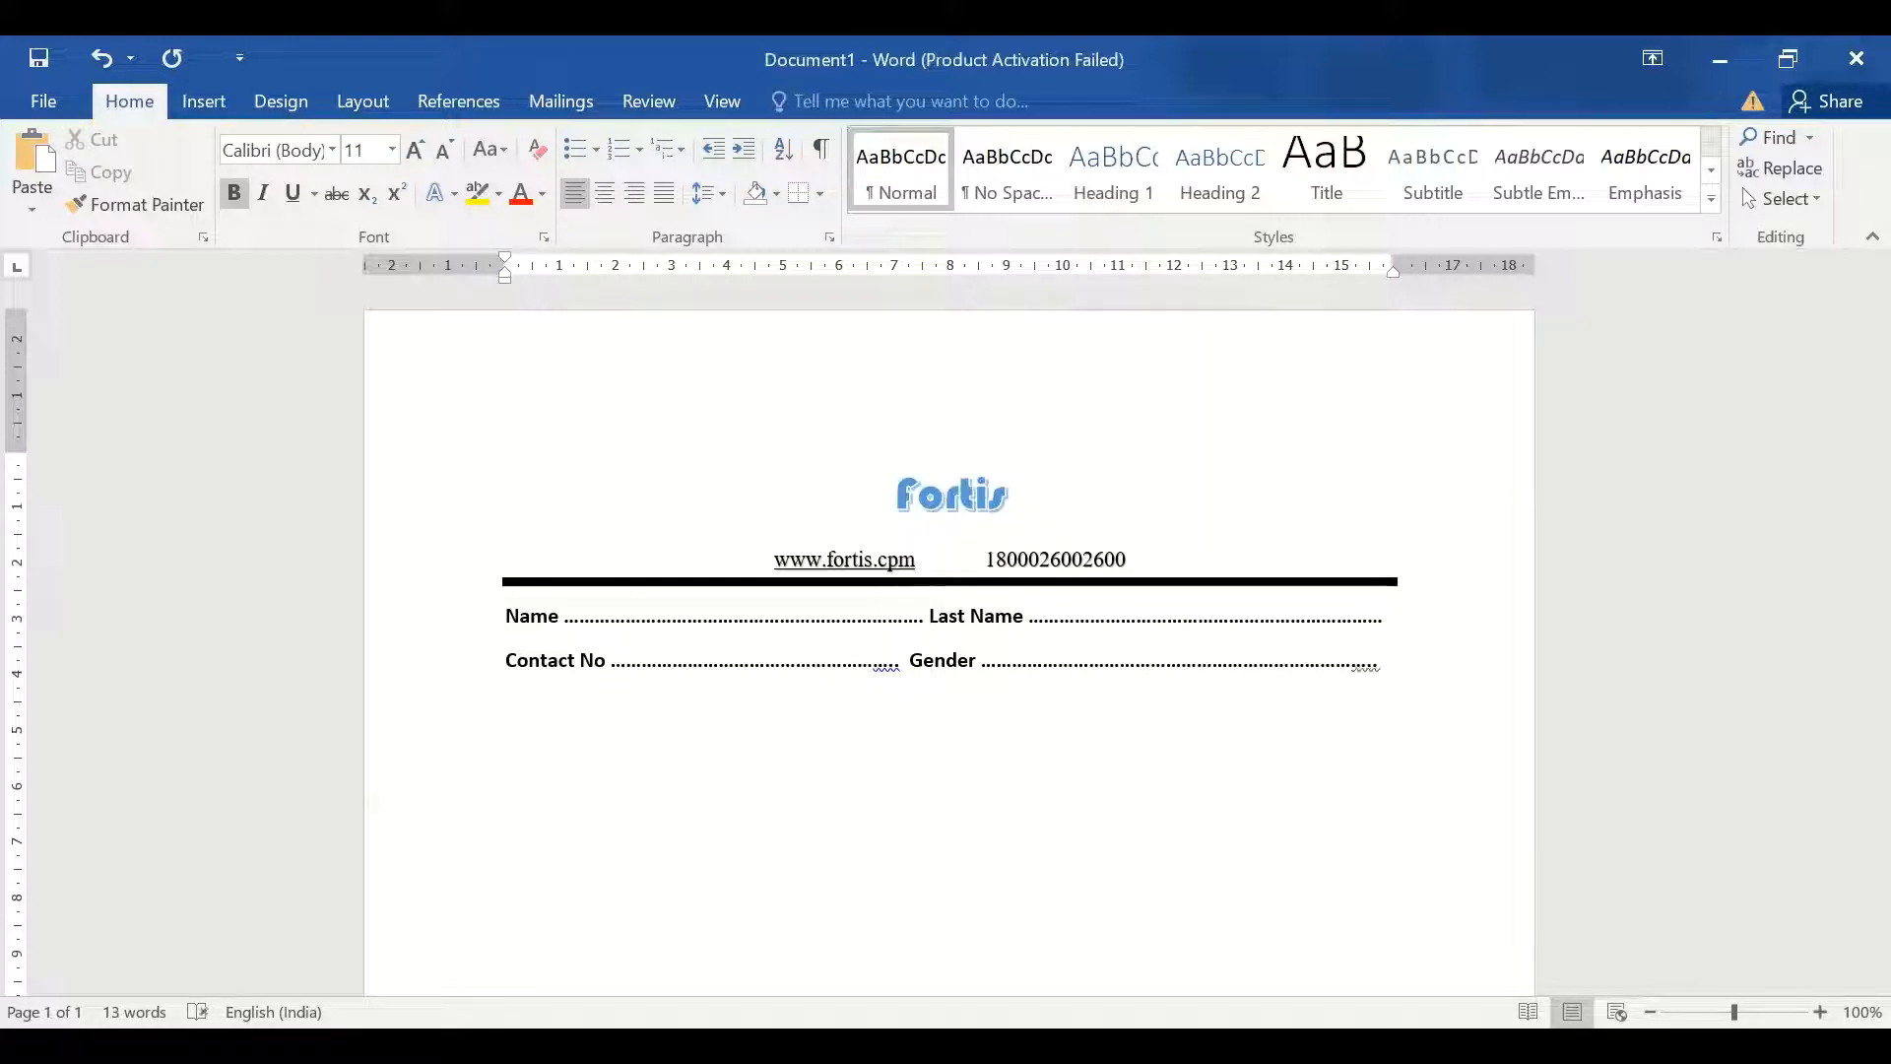
key("Return")
type("OPD No.")
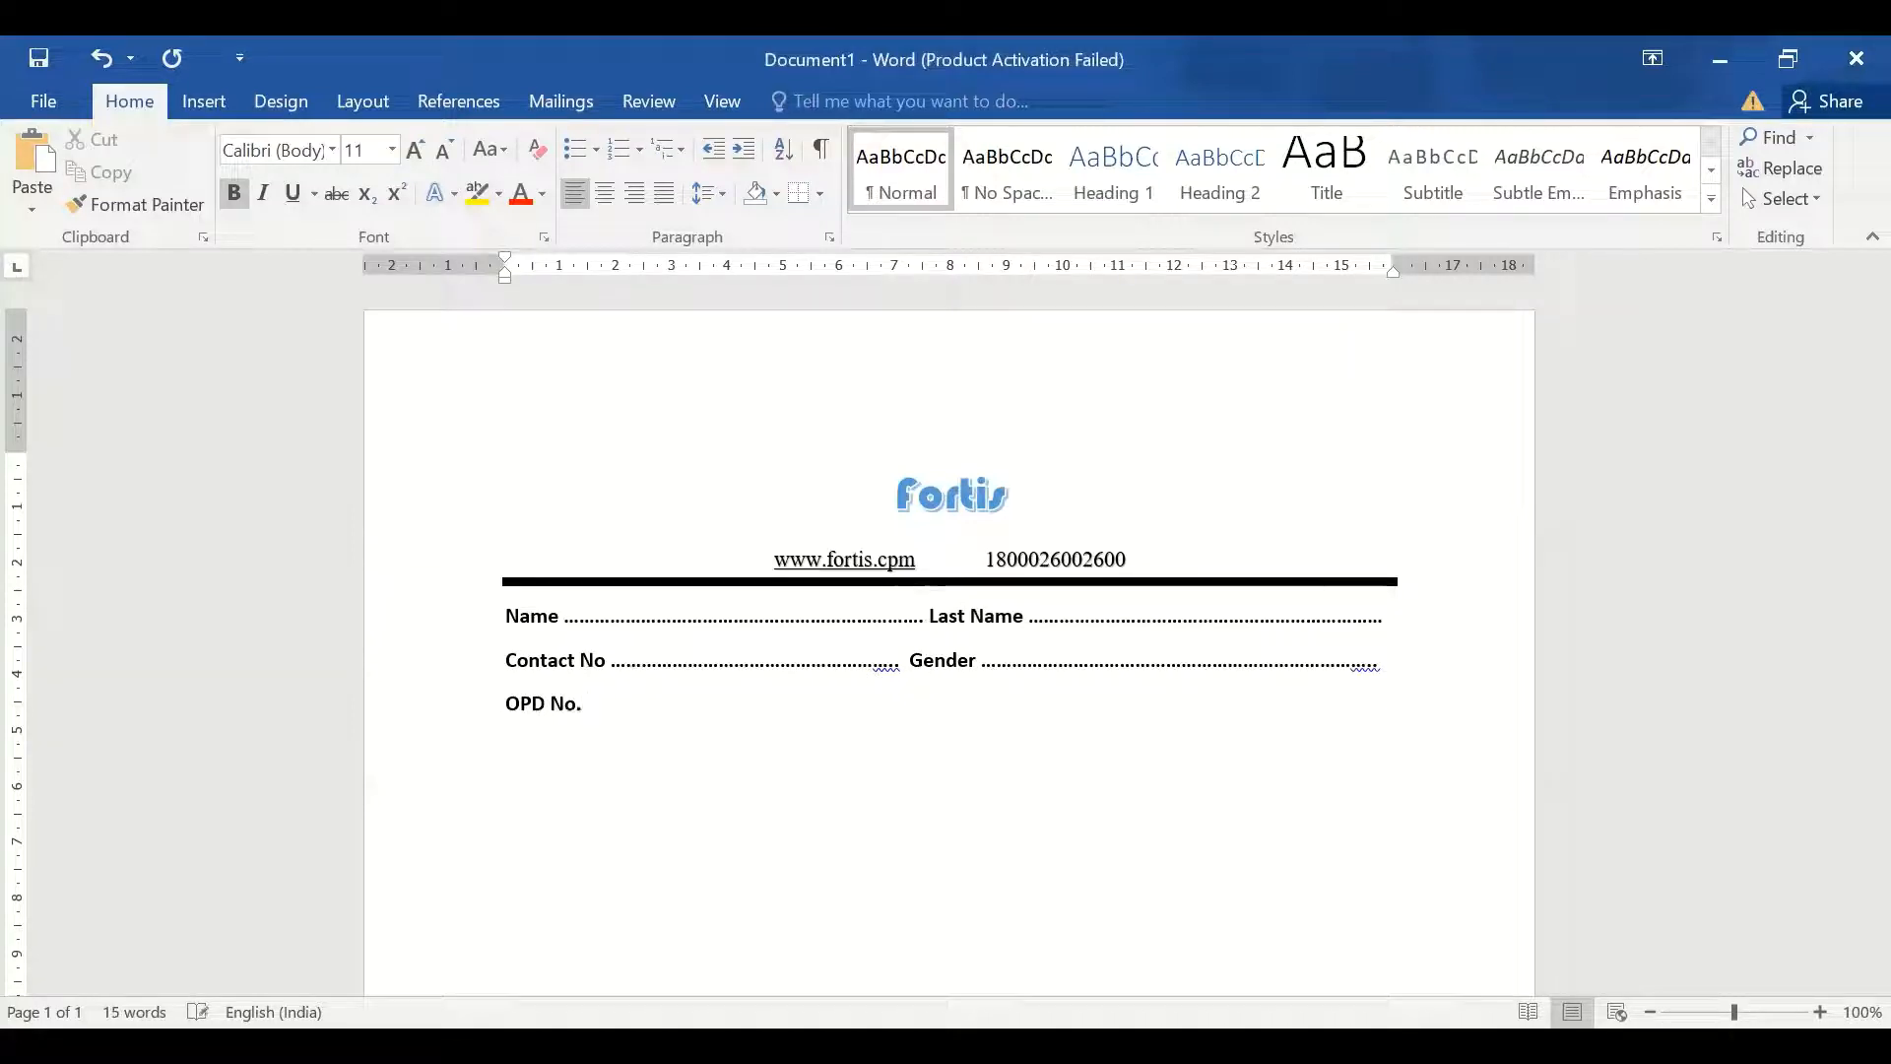
type(" .......................................................")
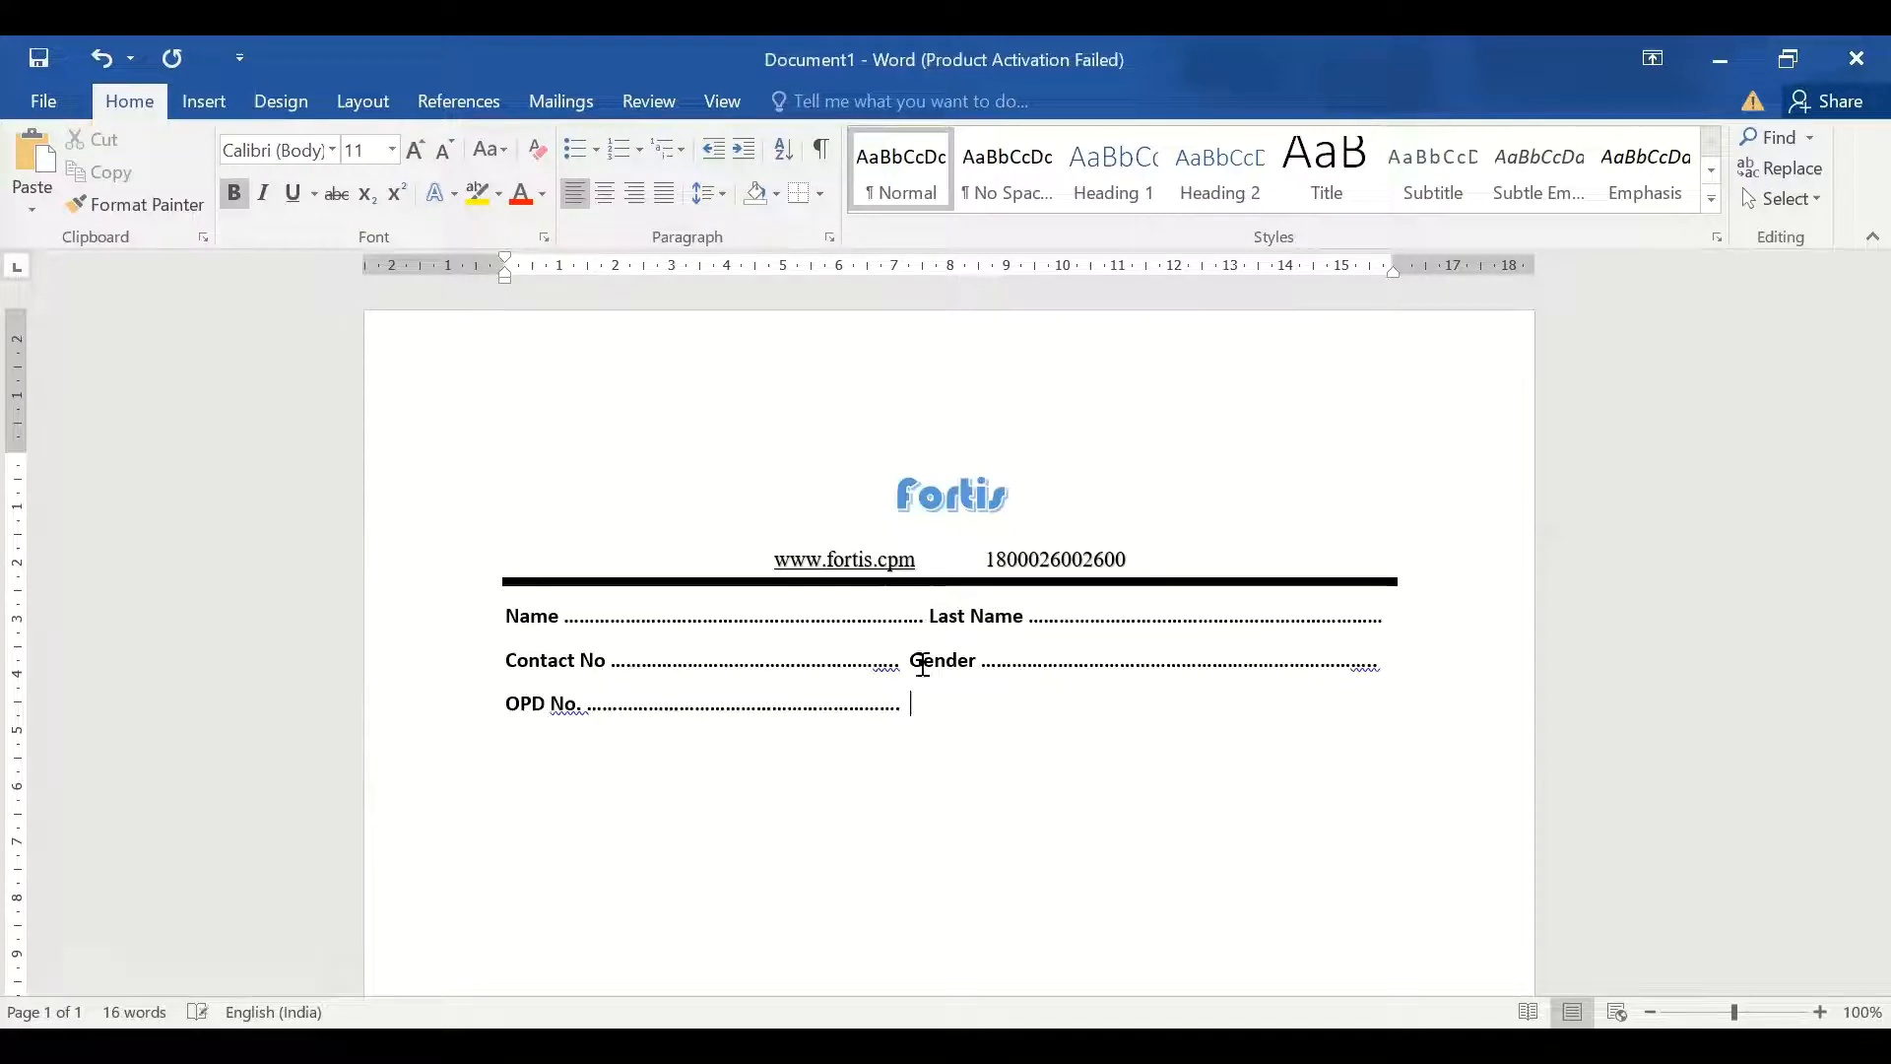
Add 'Date of Entrance' with a dotted leader after OPD No., then begin the 'address' line
type("Date of Entrac")
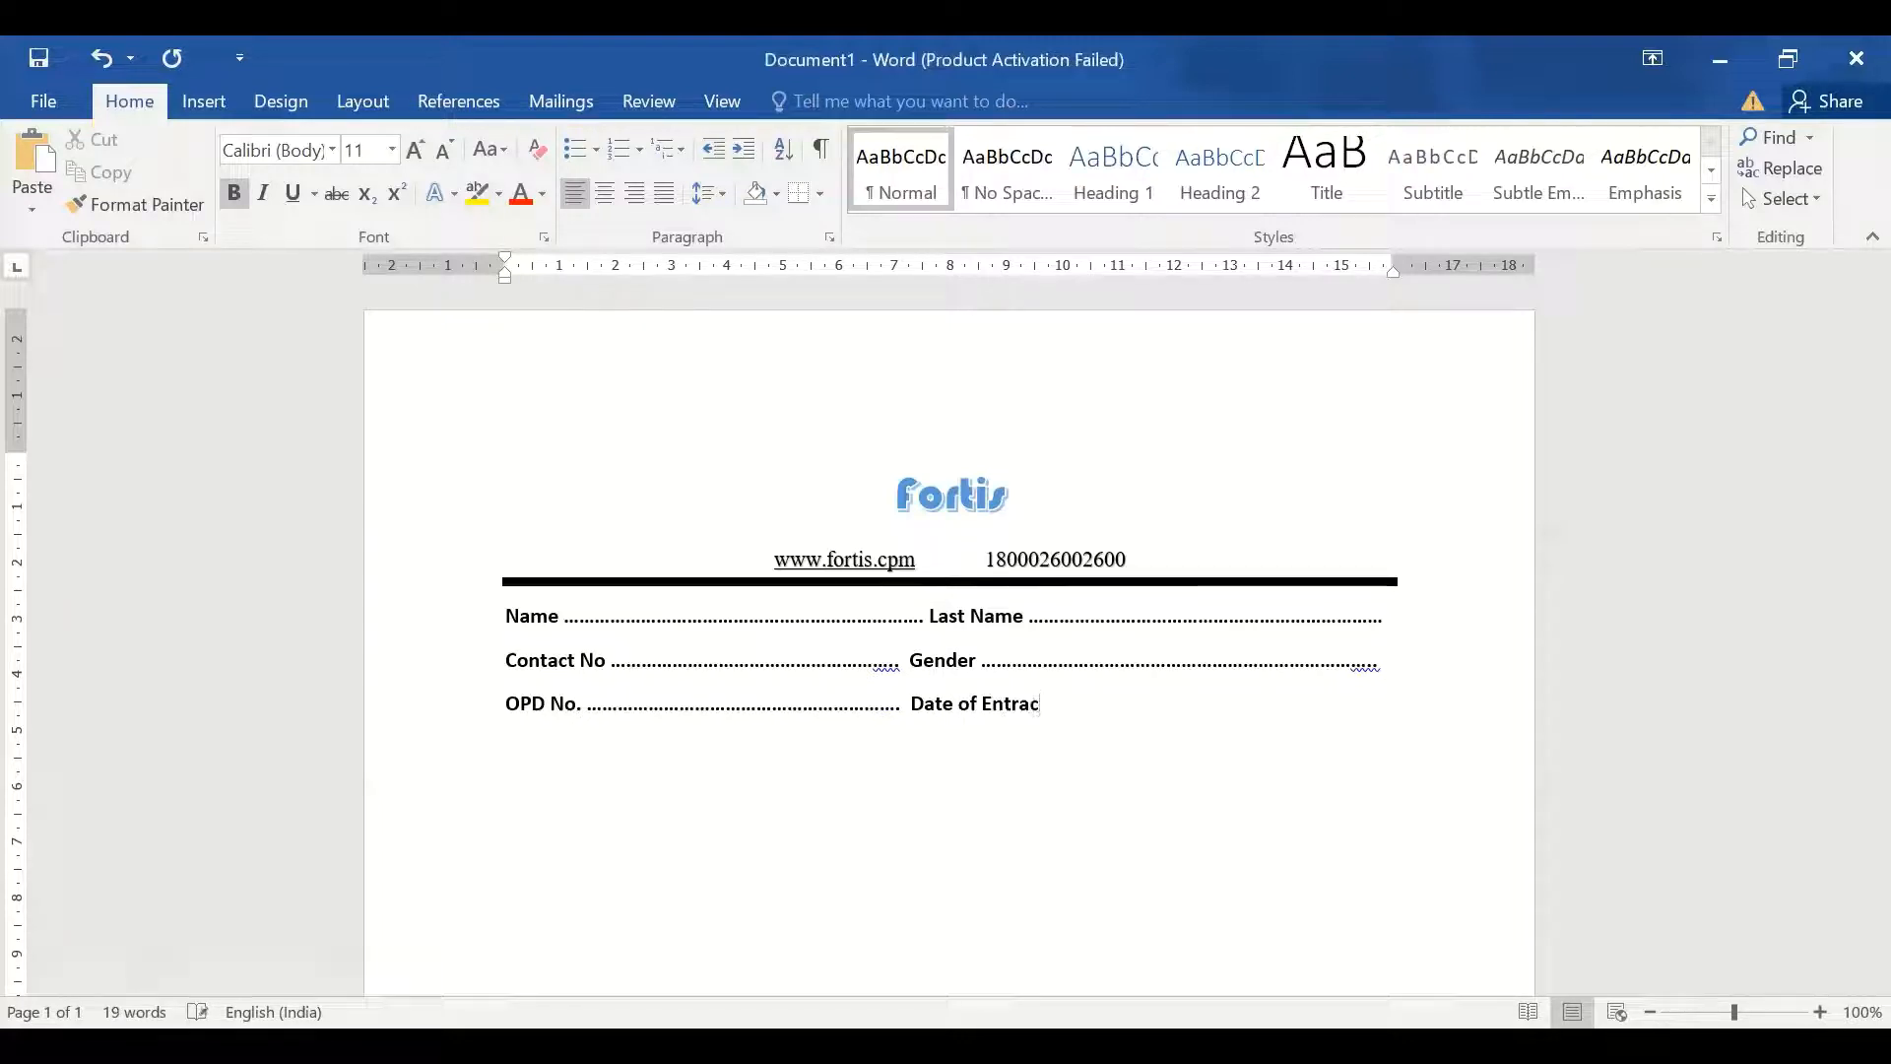
key("BackSpace")
type("nce .")
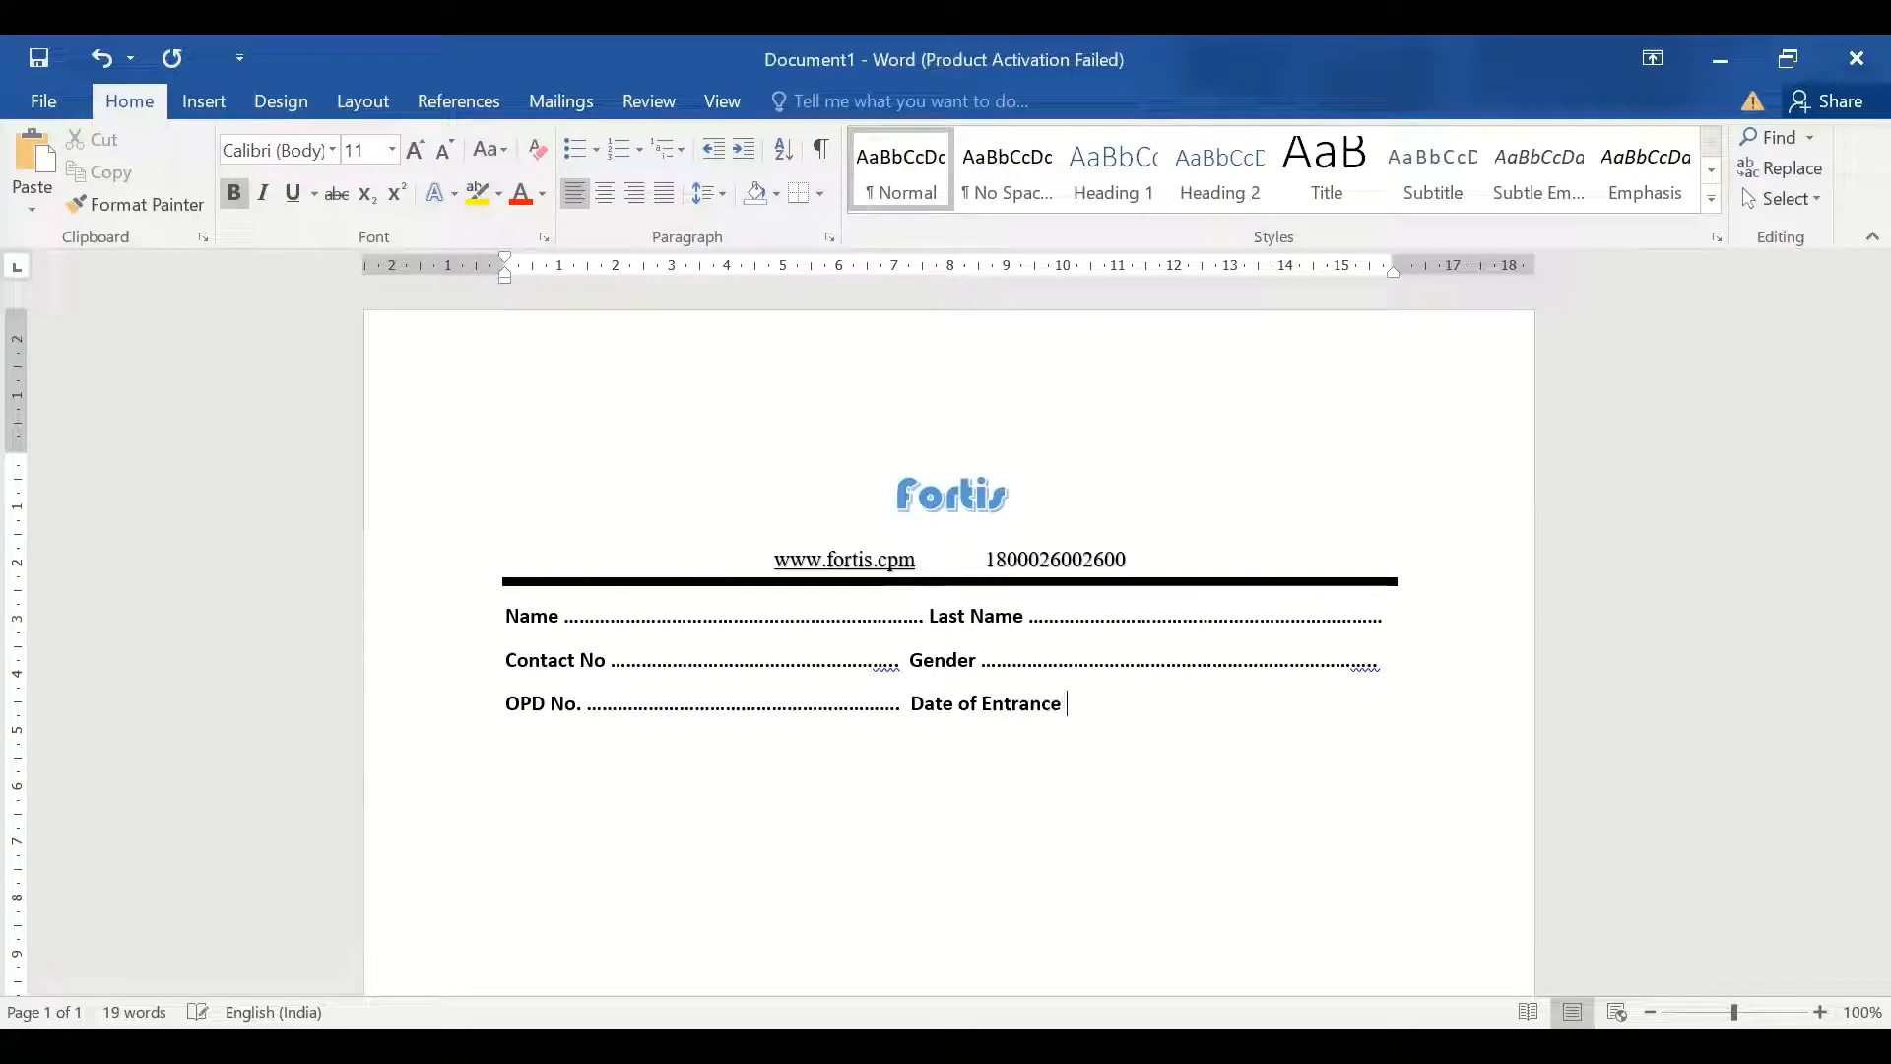
type(".......................................................")
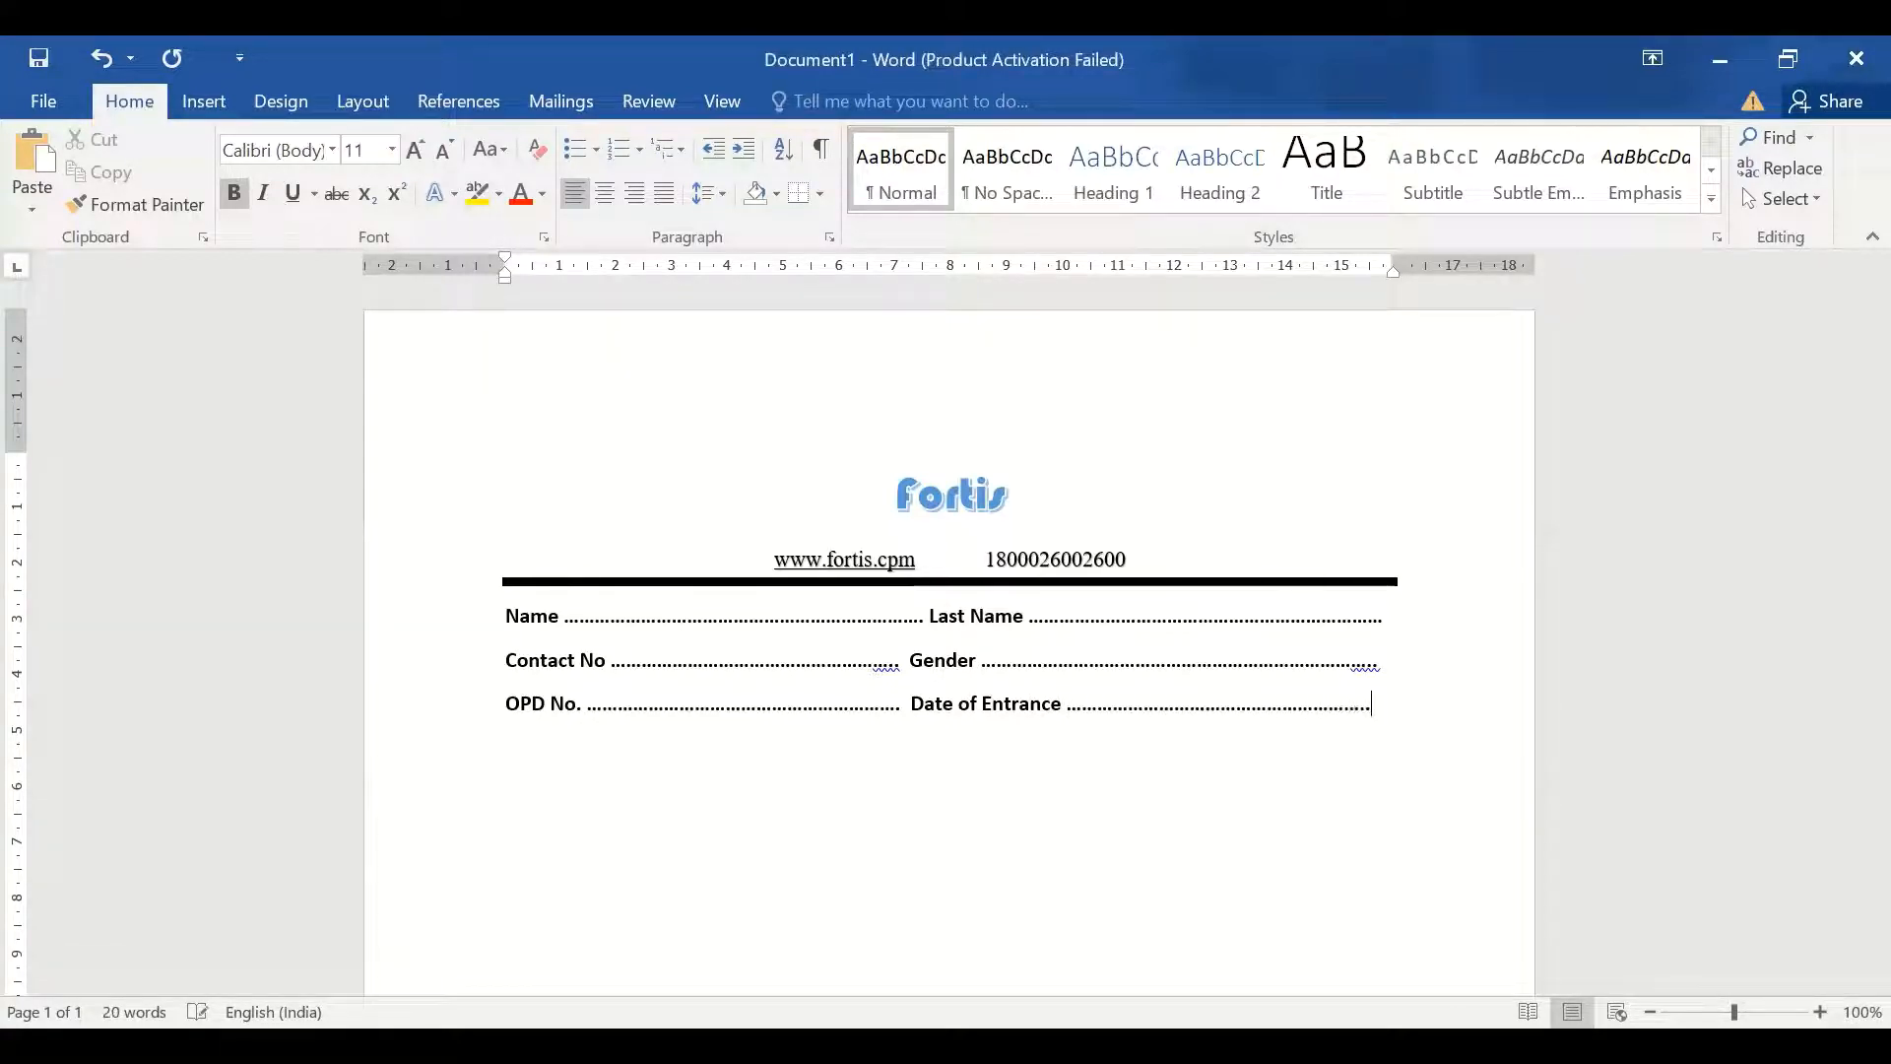
type("address")
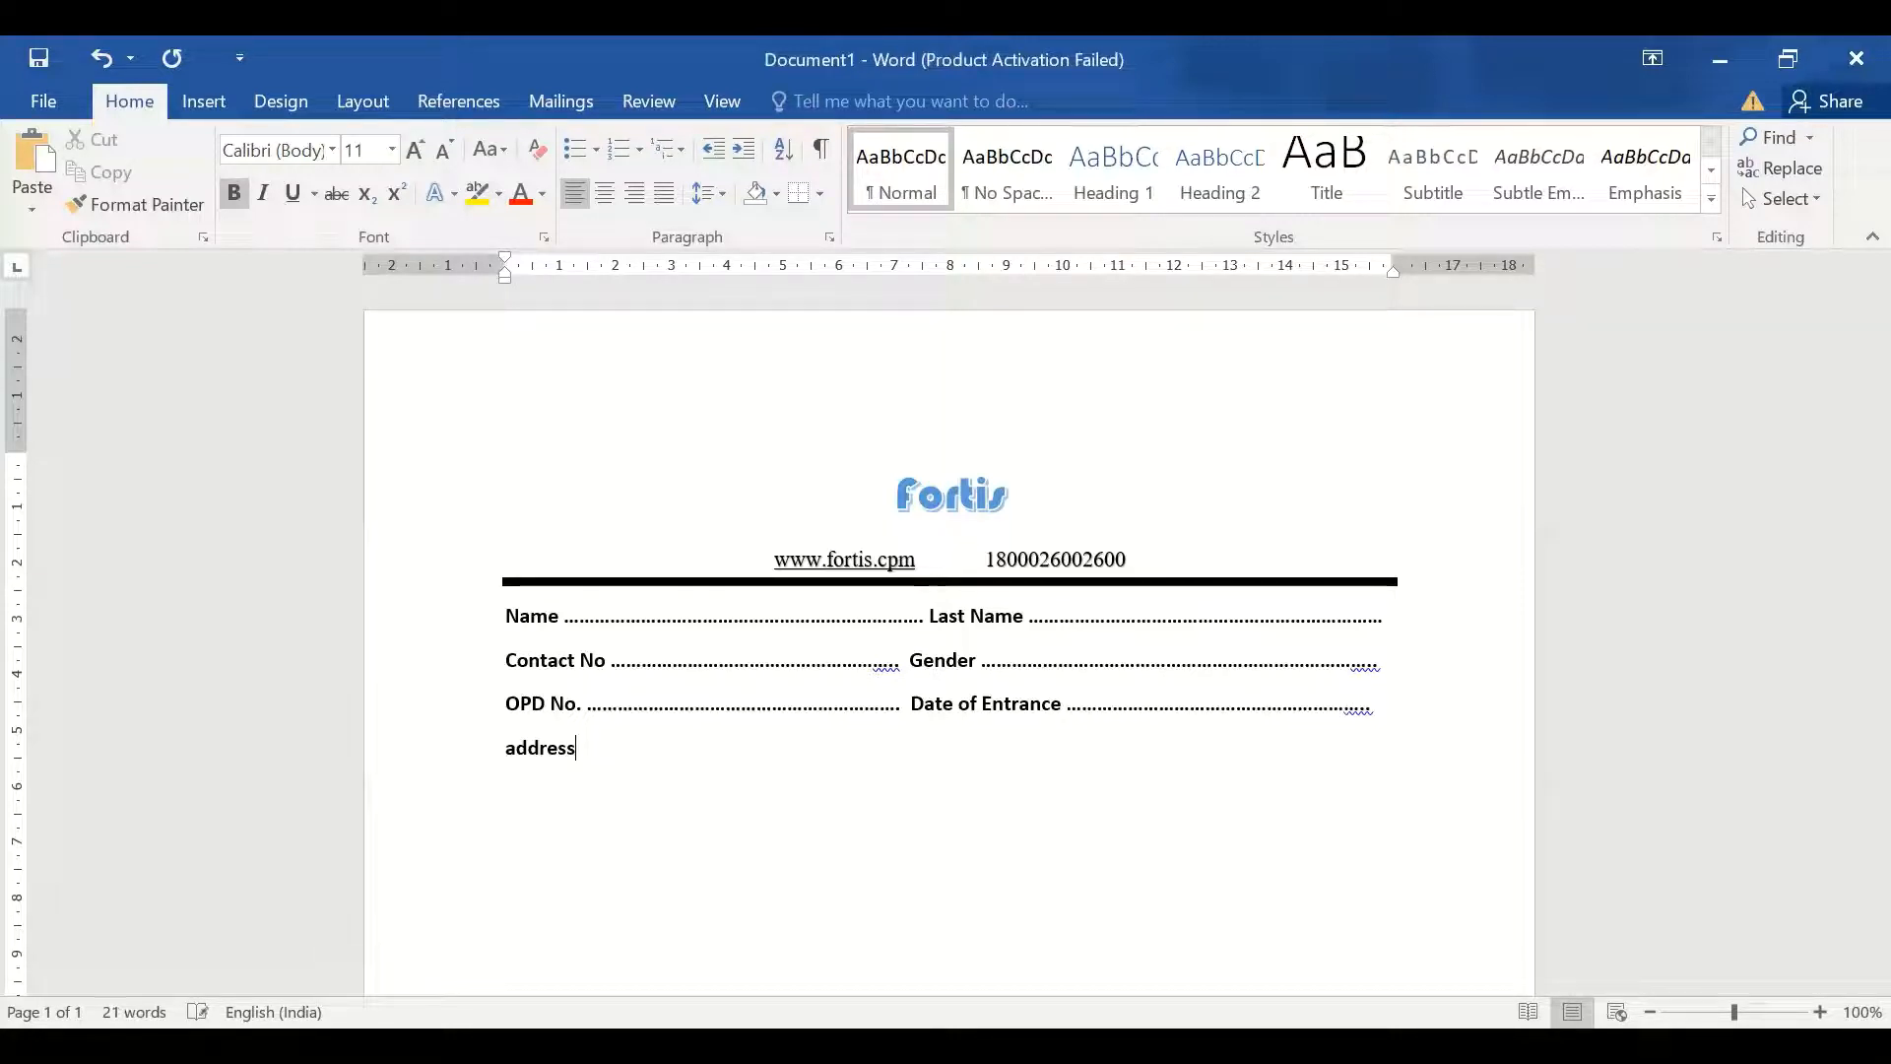
type(" .............")
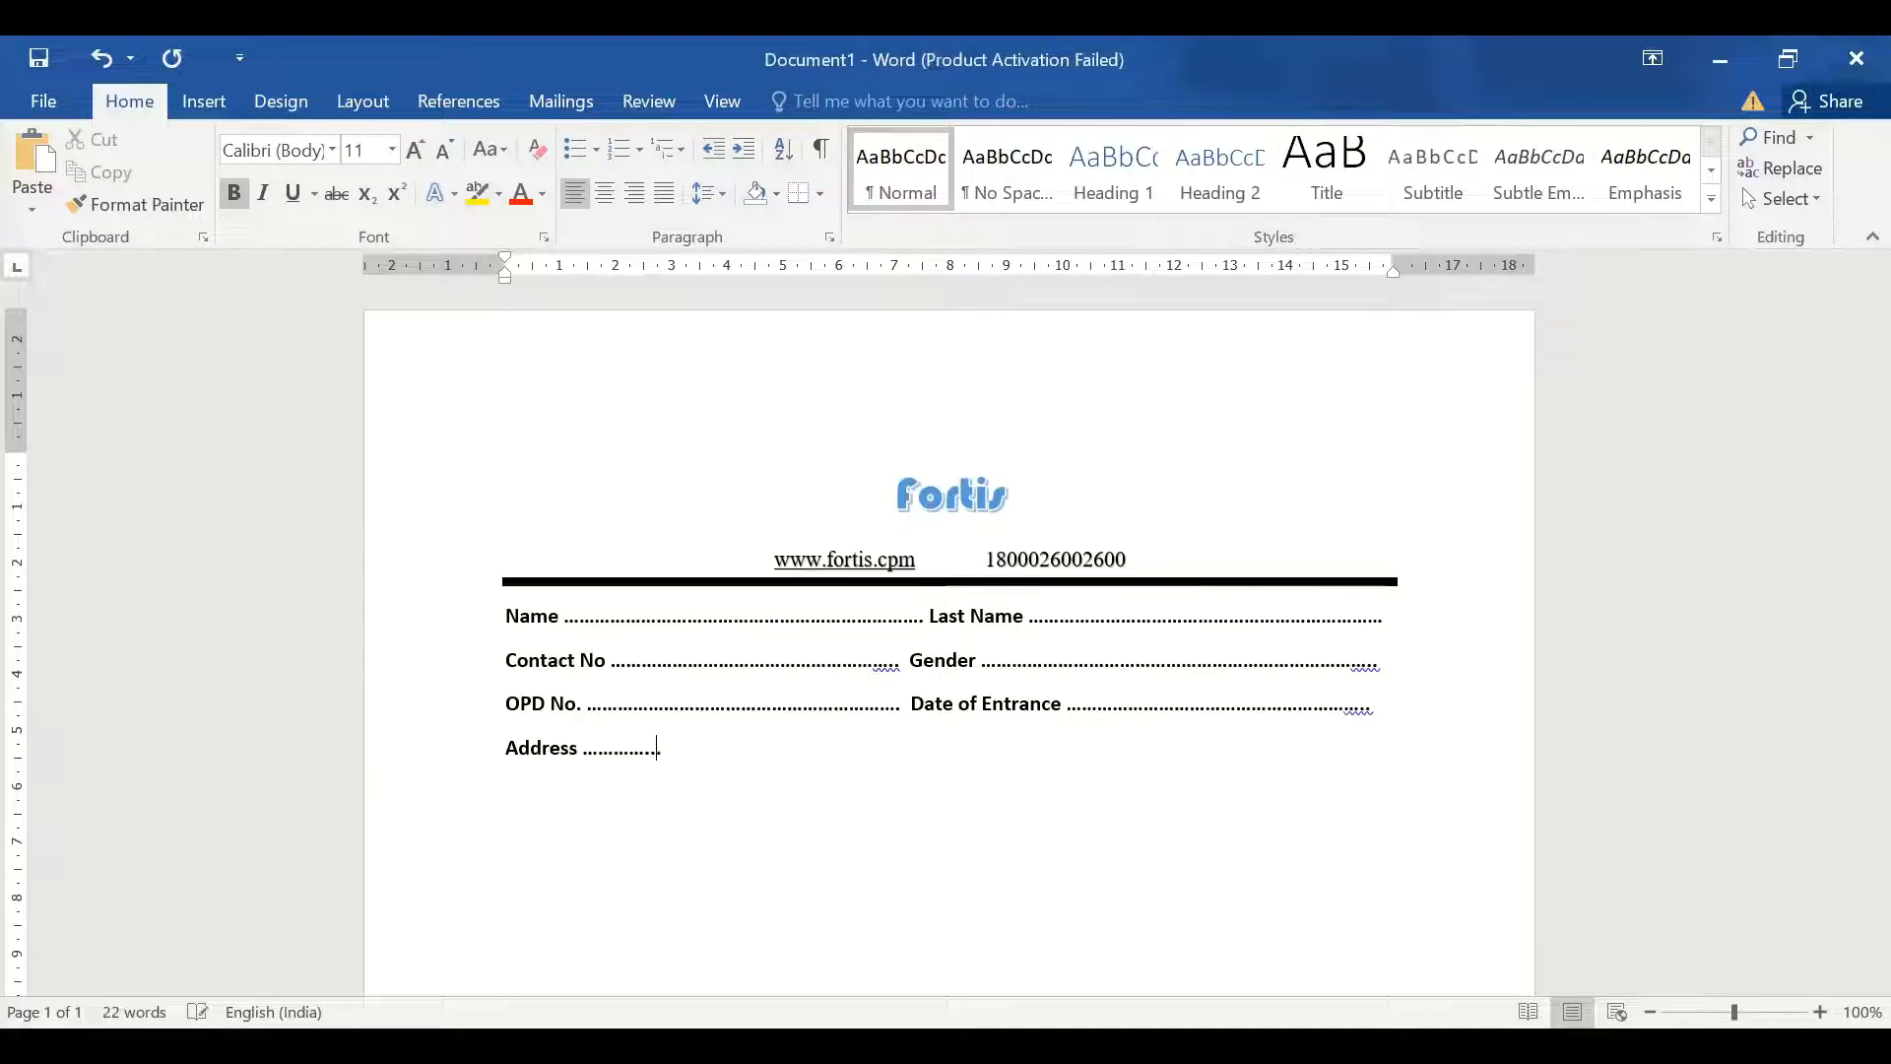
type("............................................................................................")
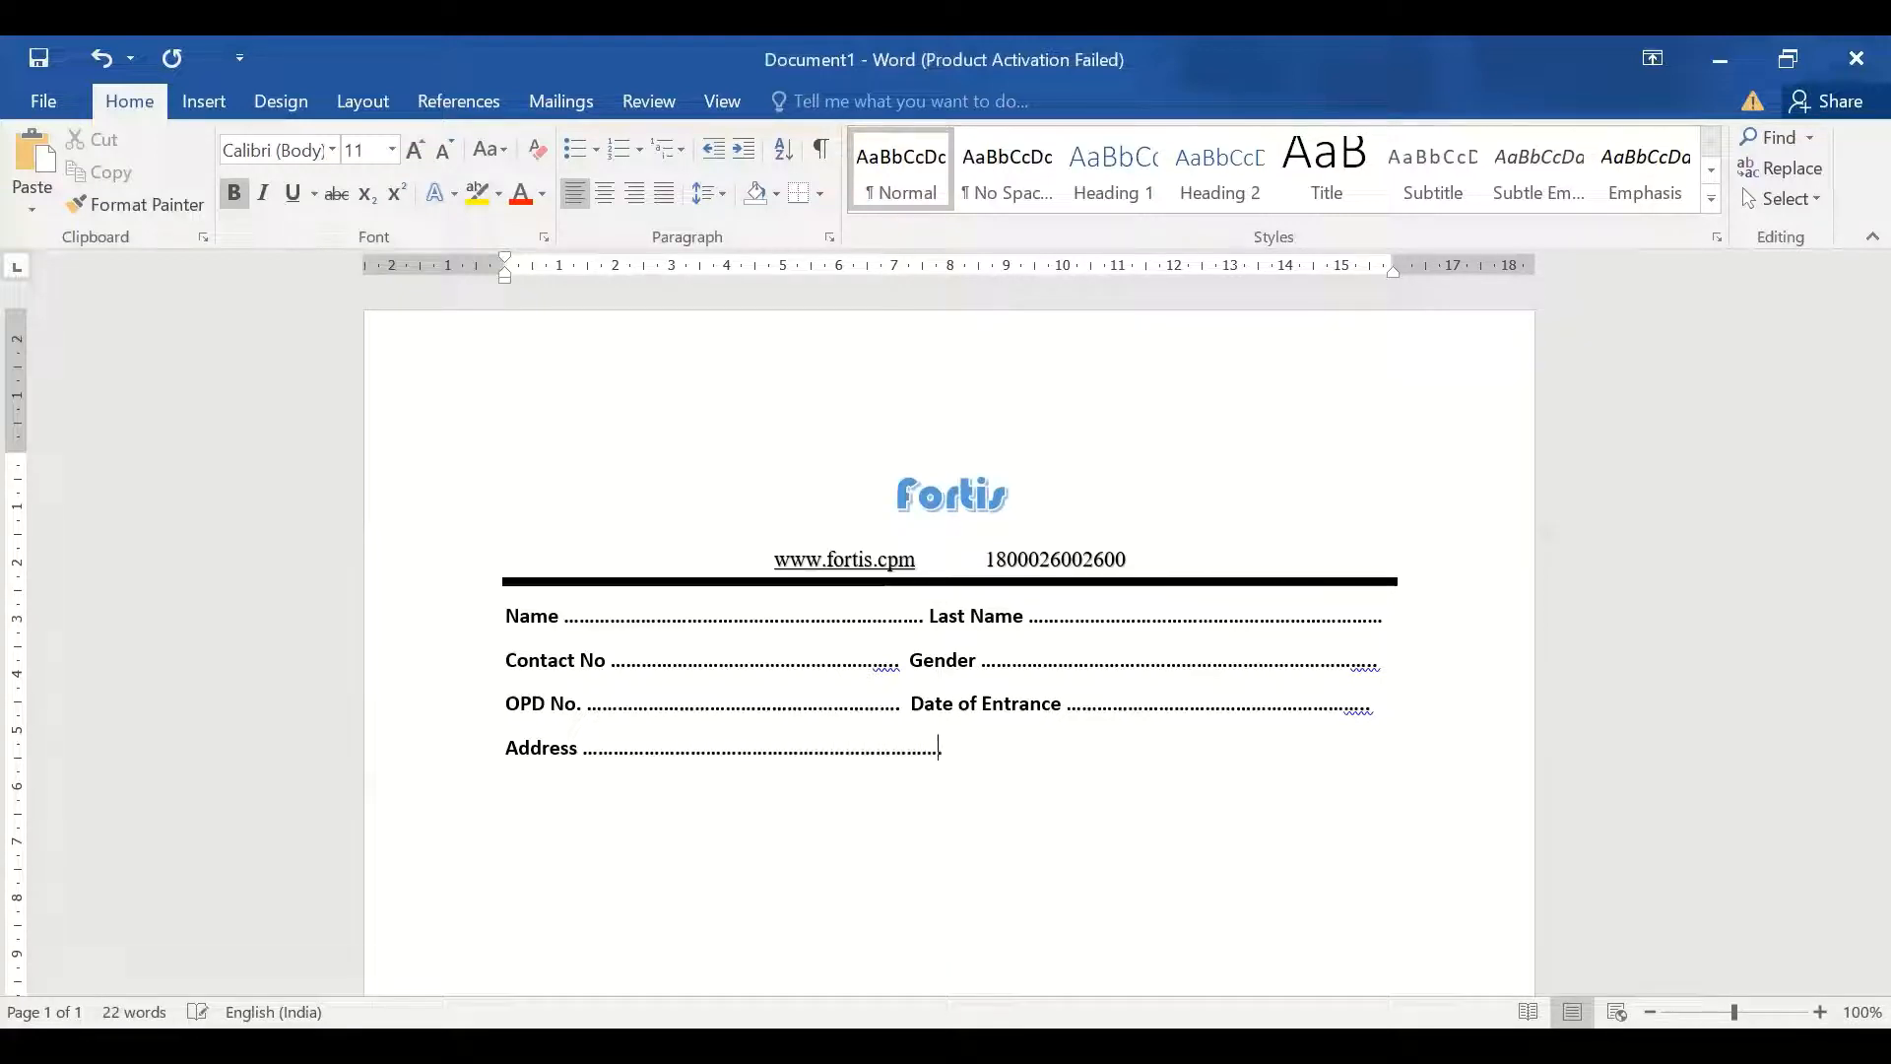
type(".......................................................................................")
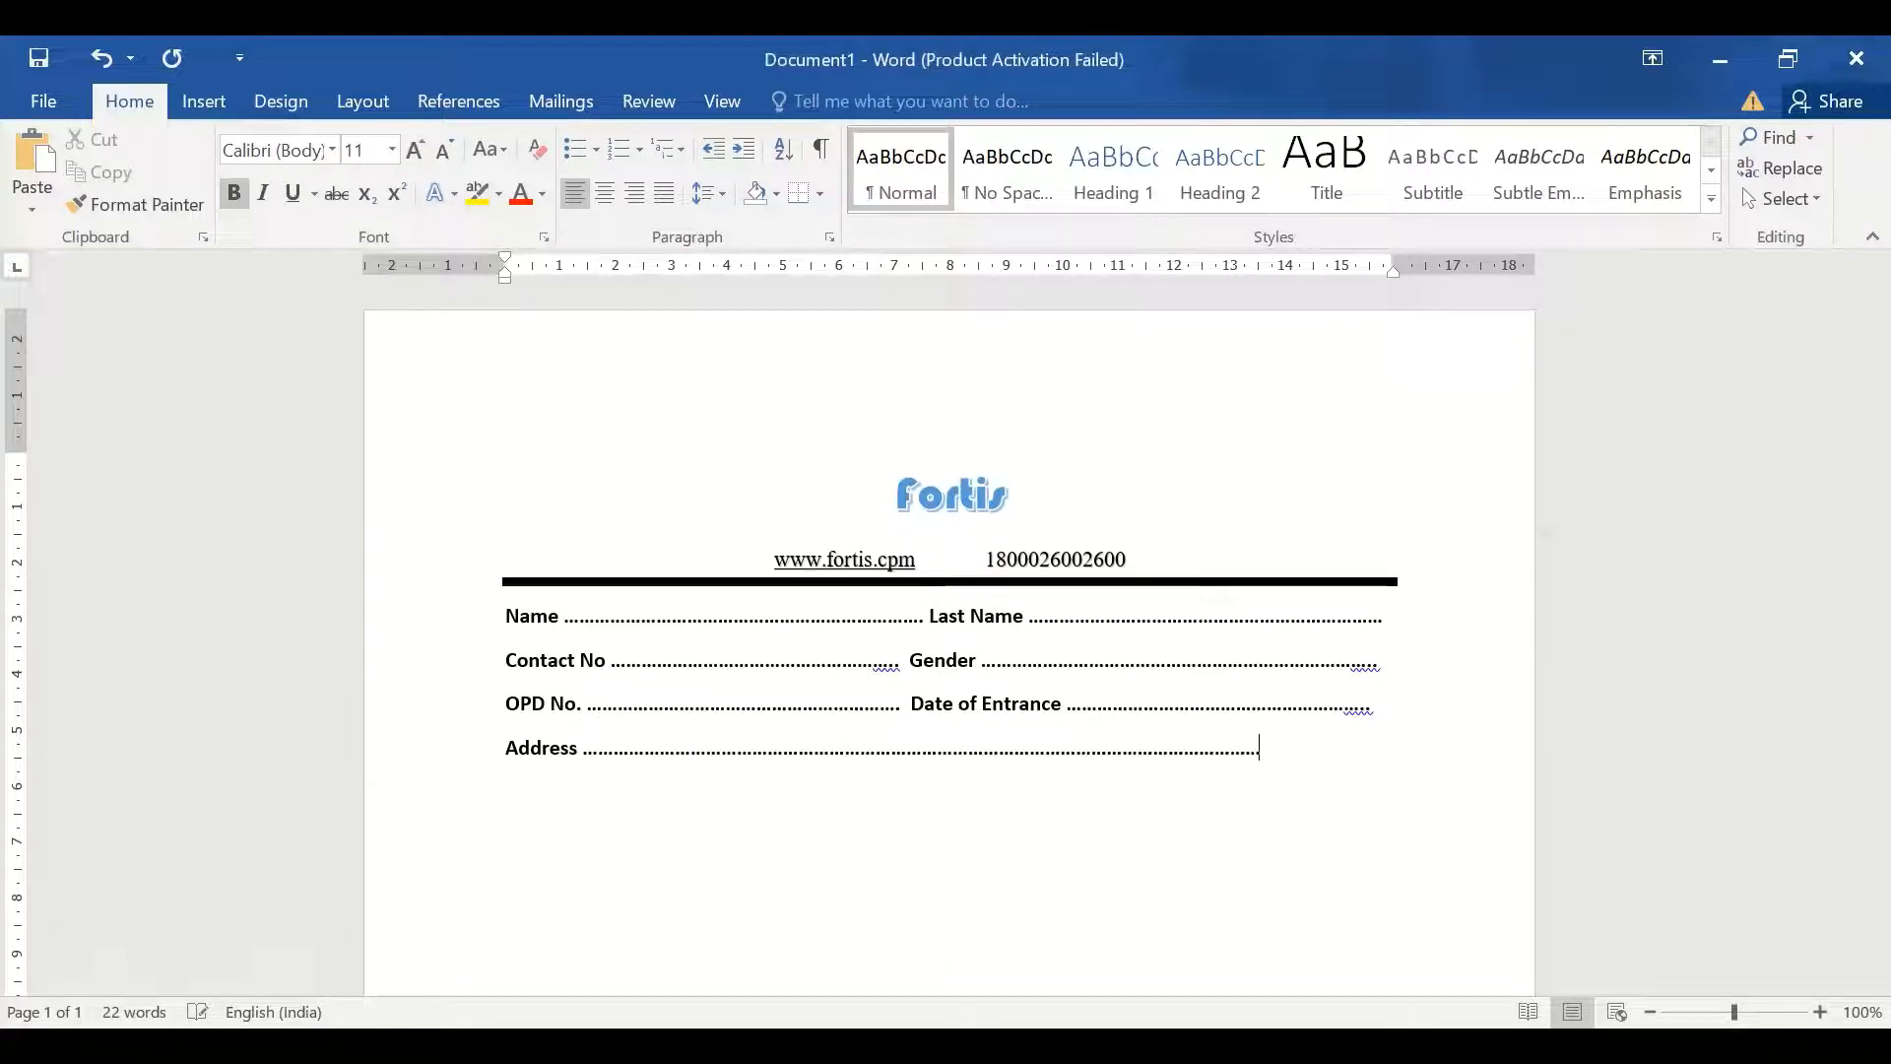
type("......................")
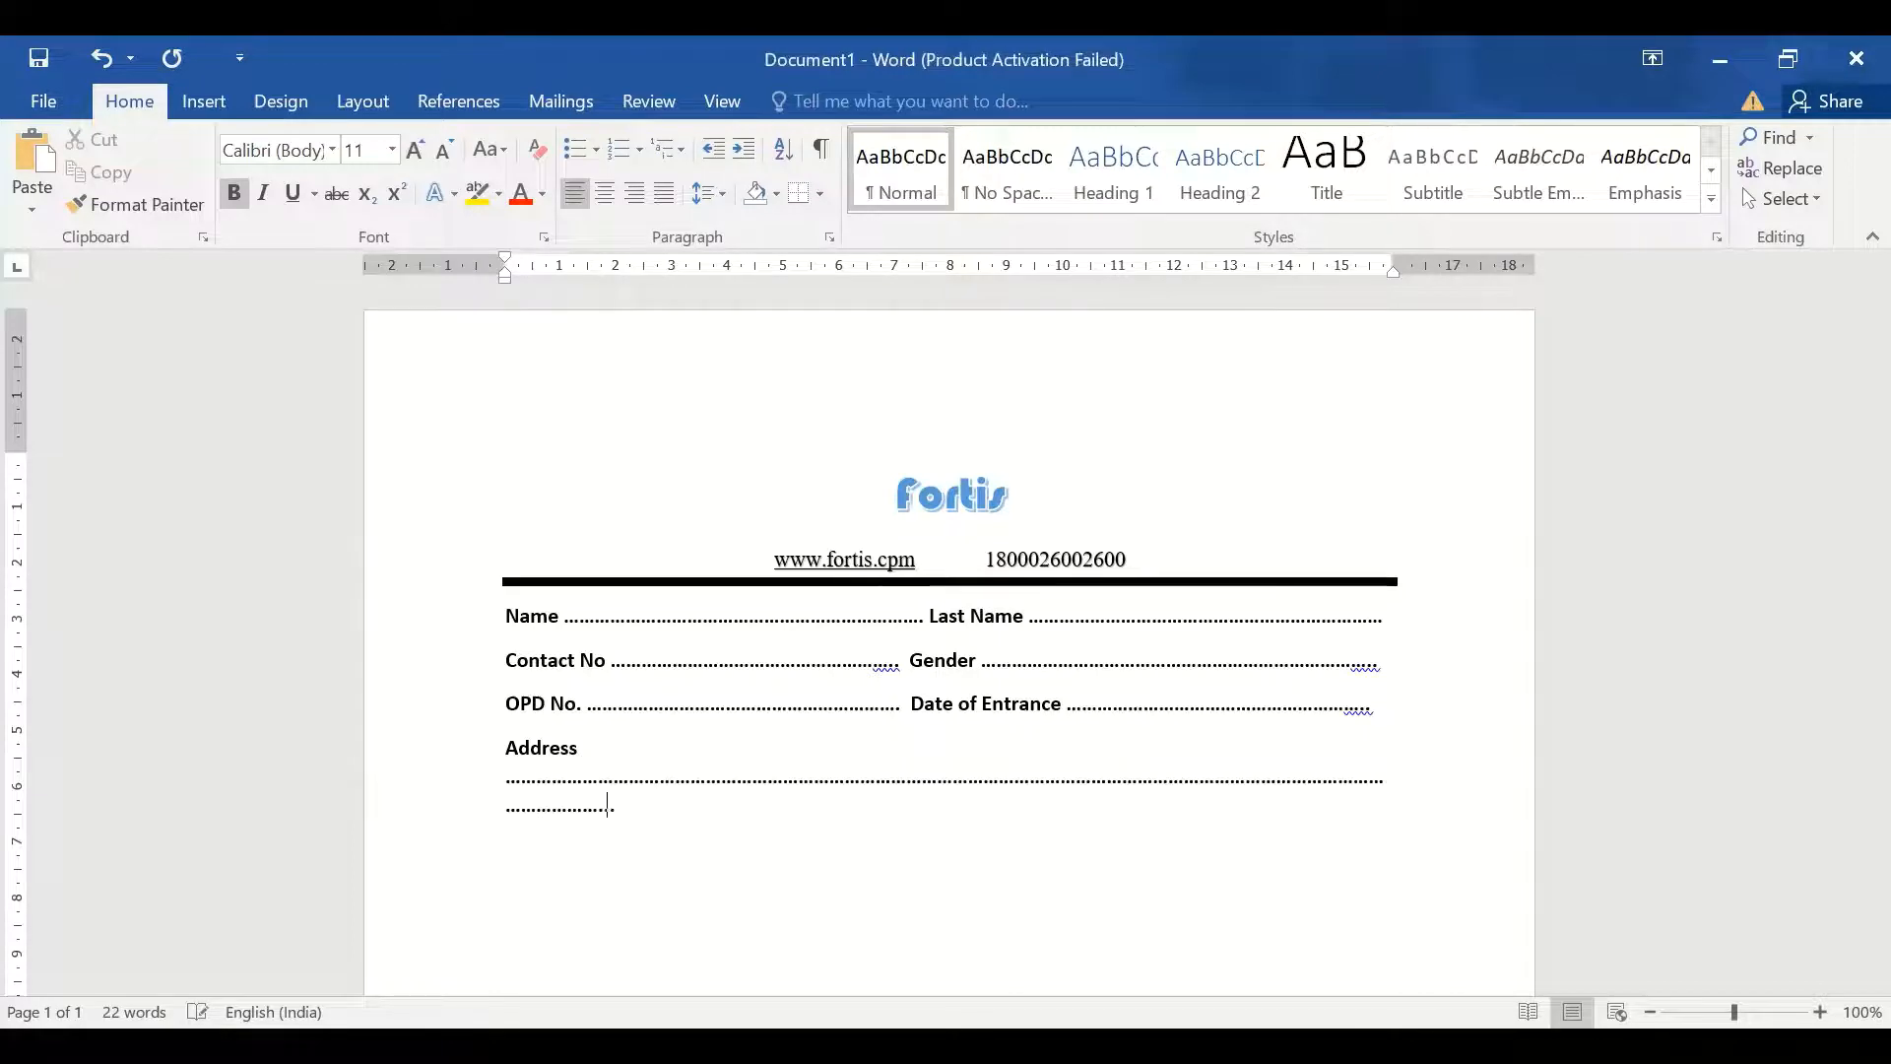
type("............................................................................................")
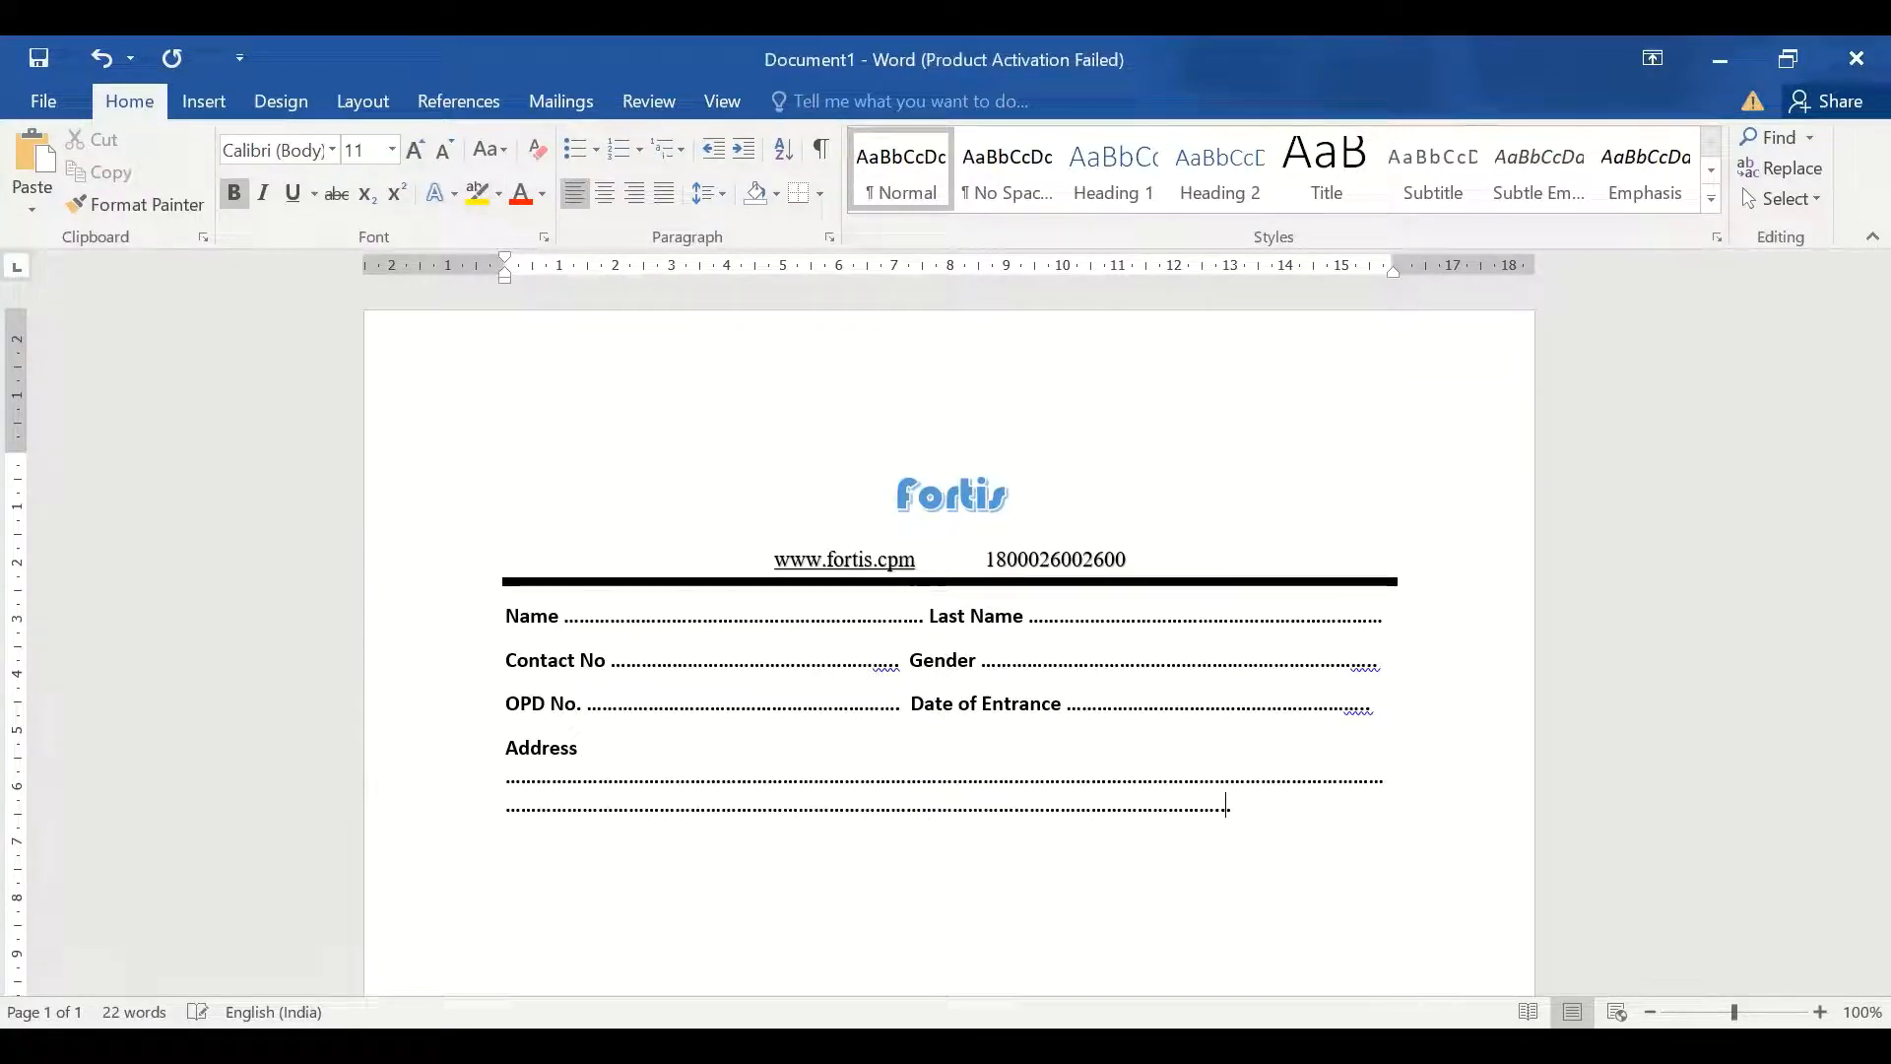
type(".............................")
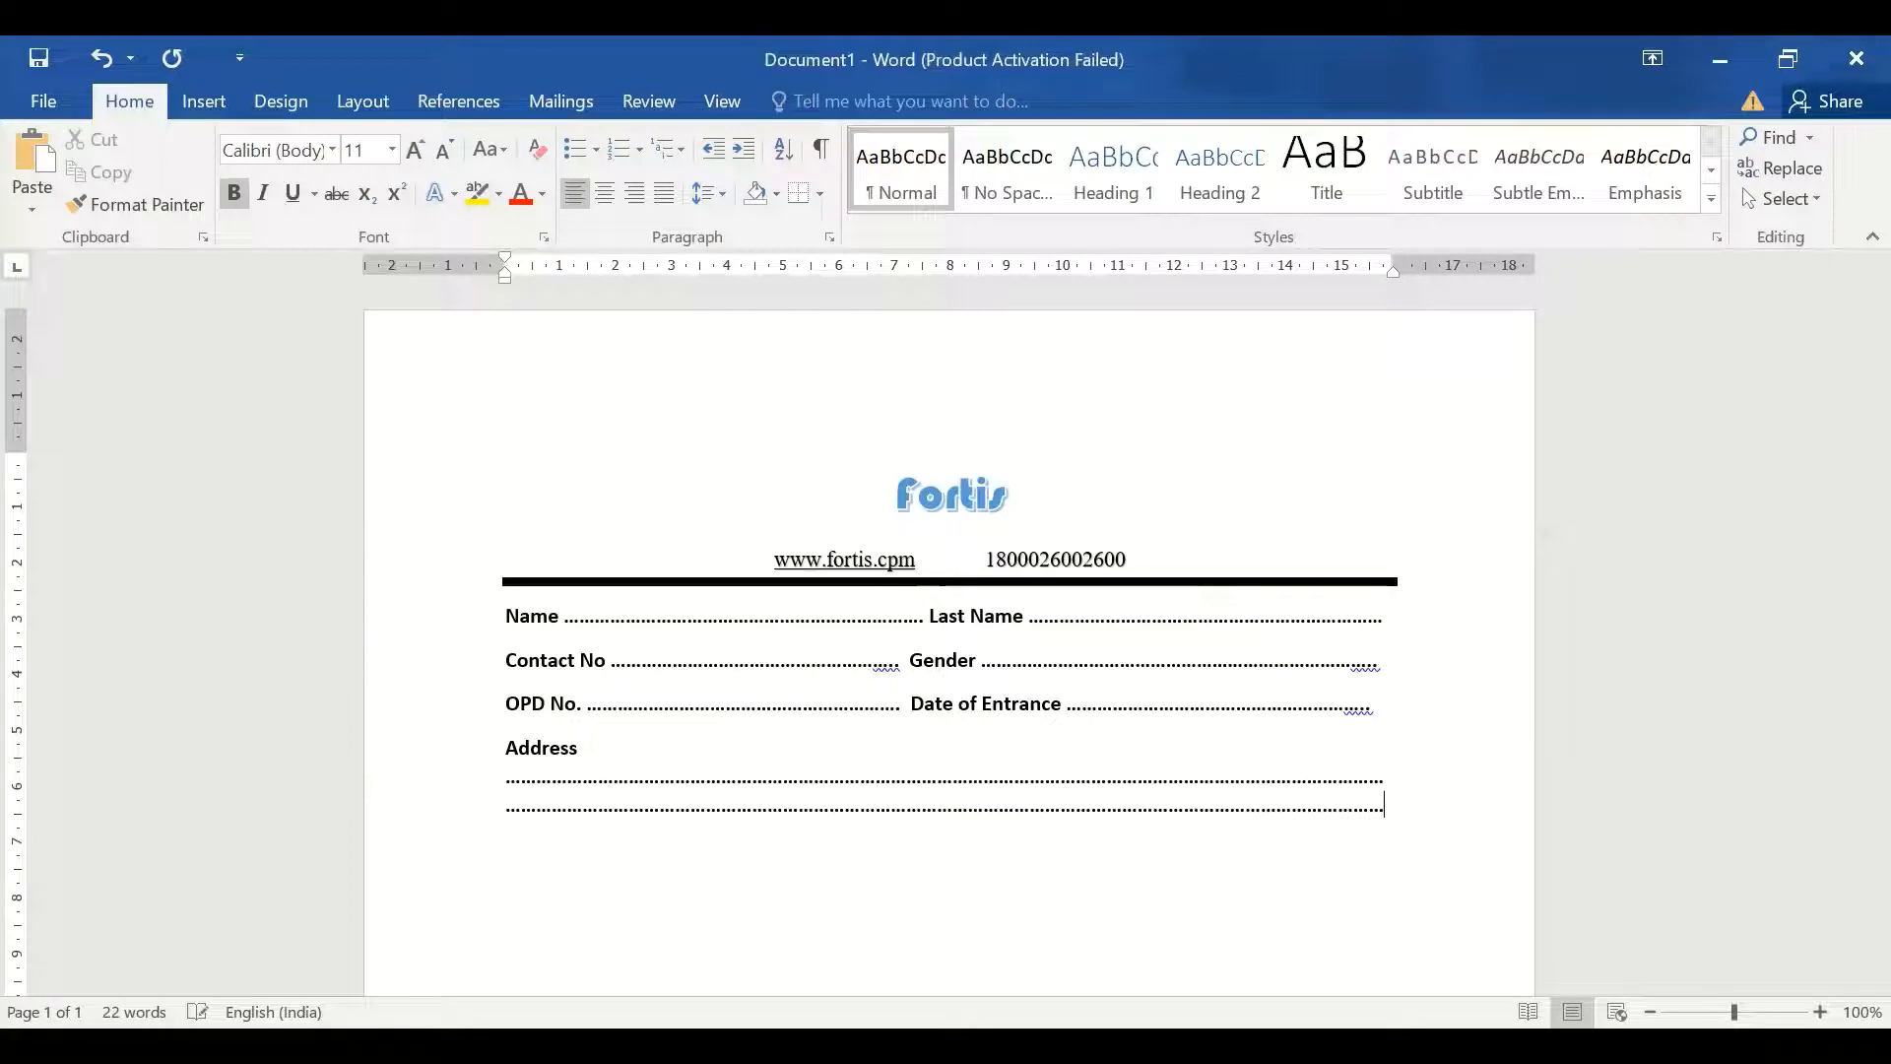
Trim the wrapped surplus dots from the Address leader so it fits one line
left_click(604, 744)
key("Return")
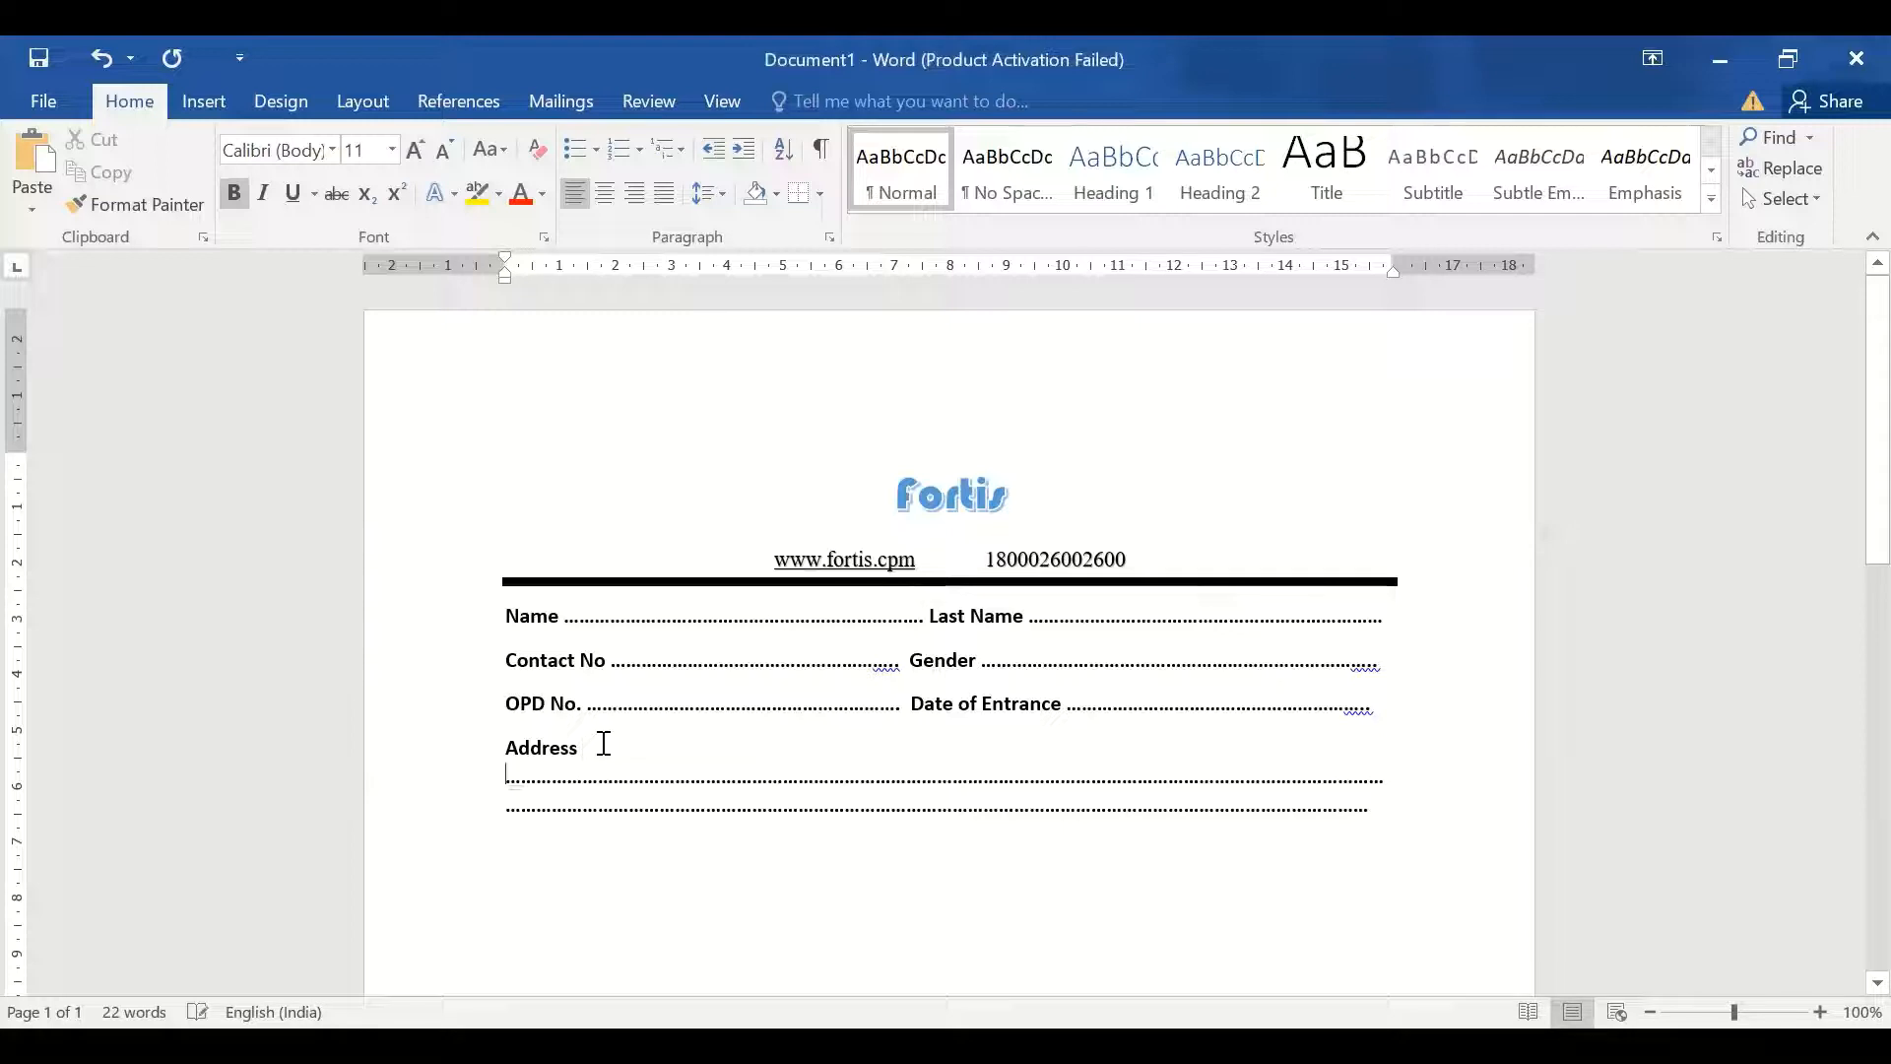
key("Delete")
key("Delete")
key("Delete")
key("Delete")
key("Delete")
key("Delete")
key("Delete")
key("Delete")
key("Delete")
key("Delete")
key("Delete")
key("Delete")
key("Delete")
key("Delete")
key("Delete")
key("Delete")
key("Delete")
key("Delete")
key("Delete")
key("Delete")
key("Delete")
key("Delete")
key("Delete")
key("Delete")
key("Delete")
key("Delete")
key("Delete")
key("Delete")
key("Delete")
key("Delete")
key("Delete")
key("Delete")
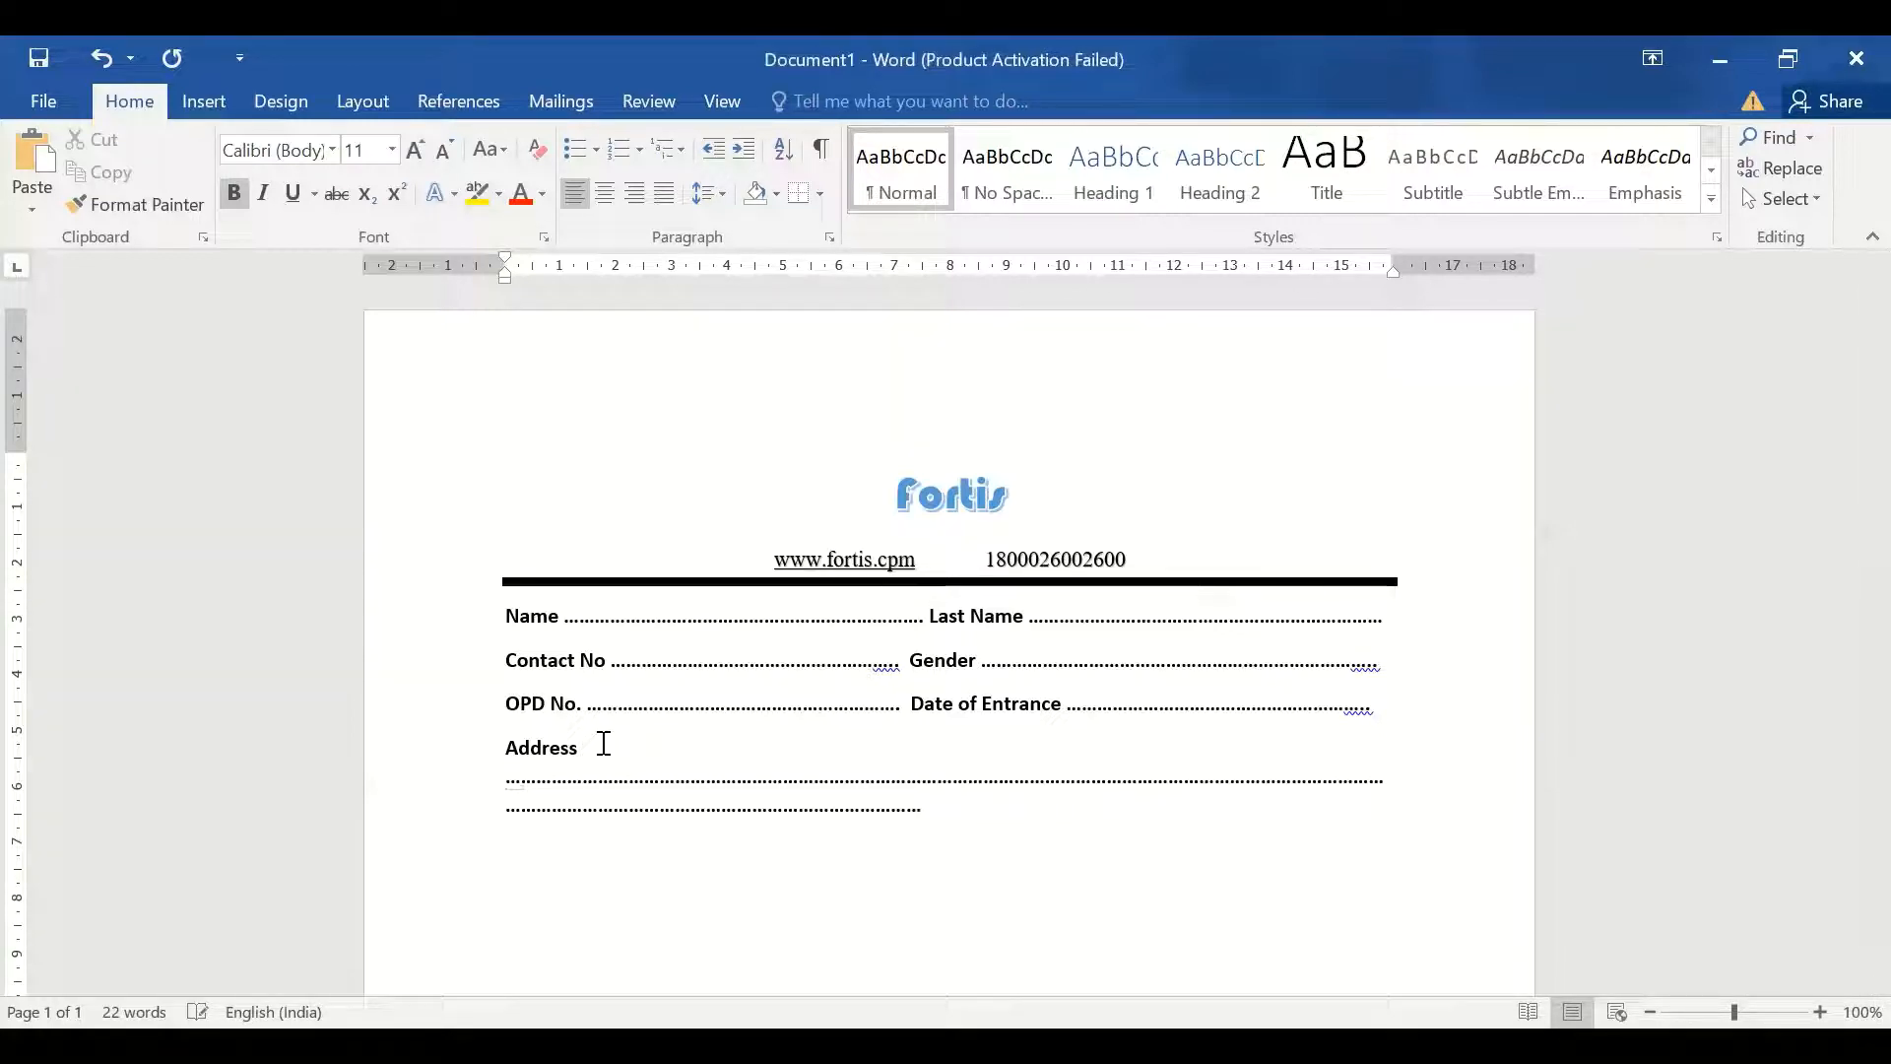
key("Delete")
key("Delete")
key("Delete")
key("Delete")
key("Delete")
key("Delete")
key("Delete")
key("Delete")
key("Delete")
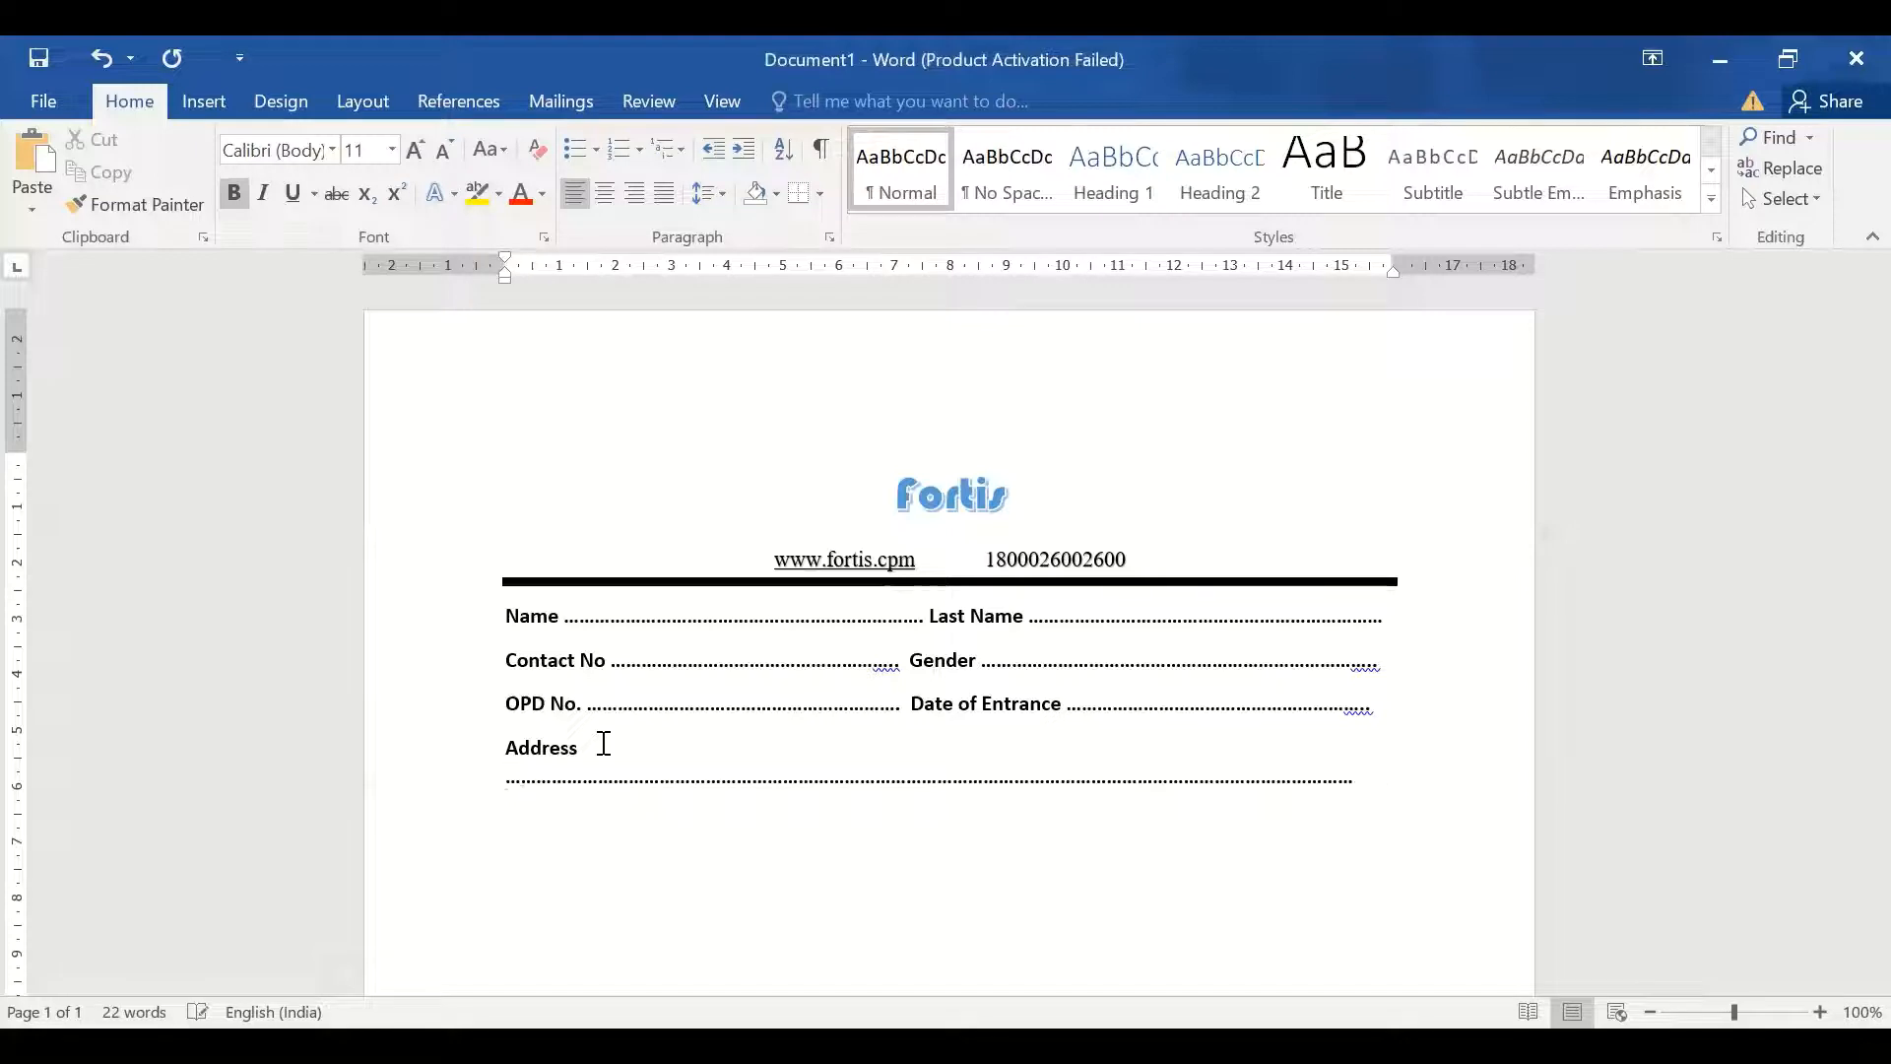
key("Delete")
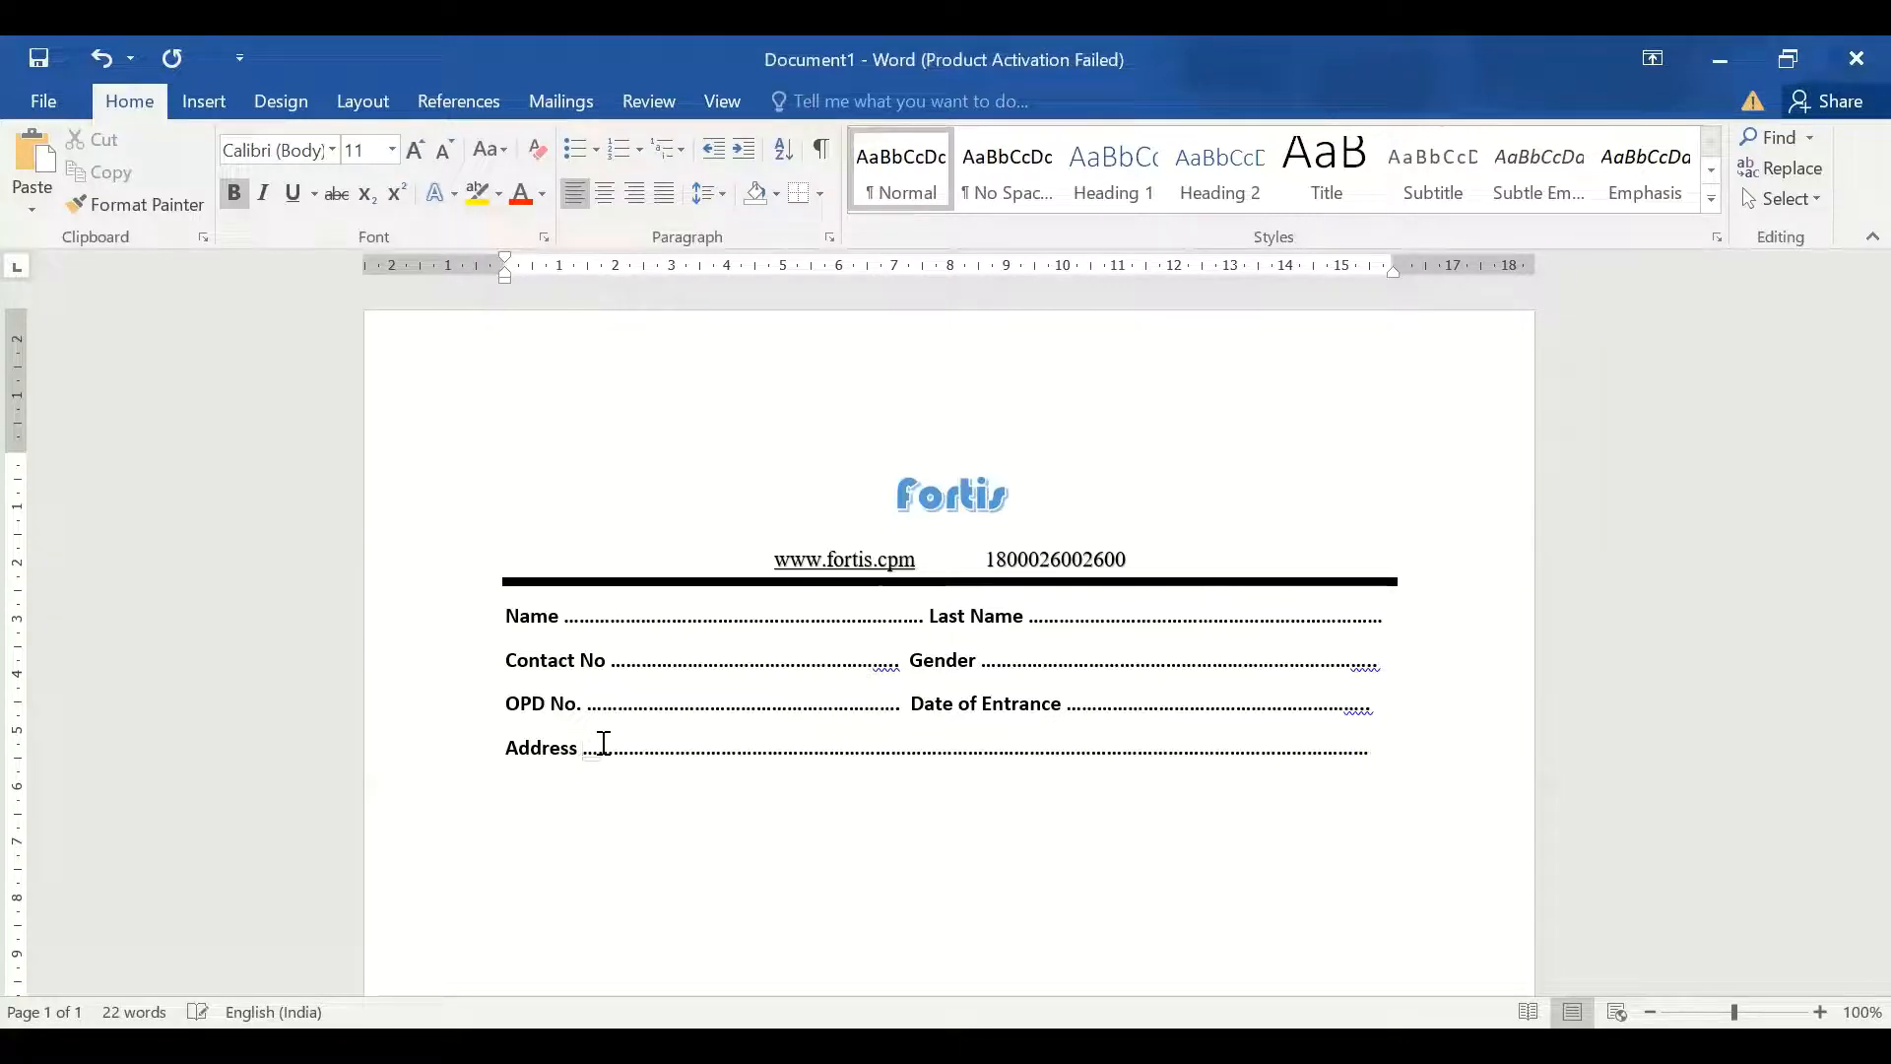
Start a new line with 'City' and 'State', each followed by dotted leaders
left_click(1395, 750)
key("Return")
type("City ........................")
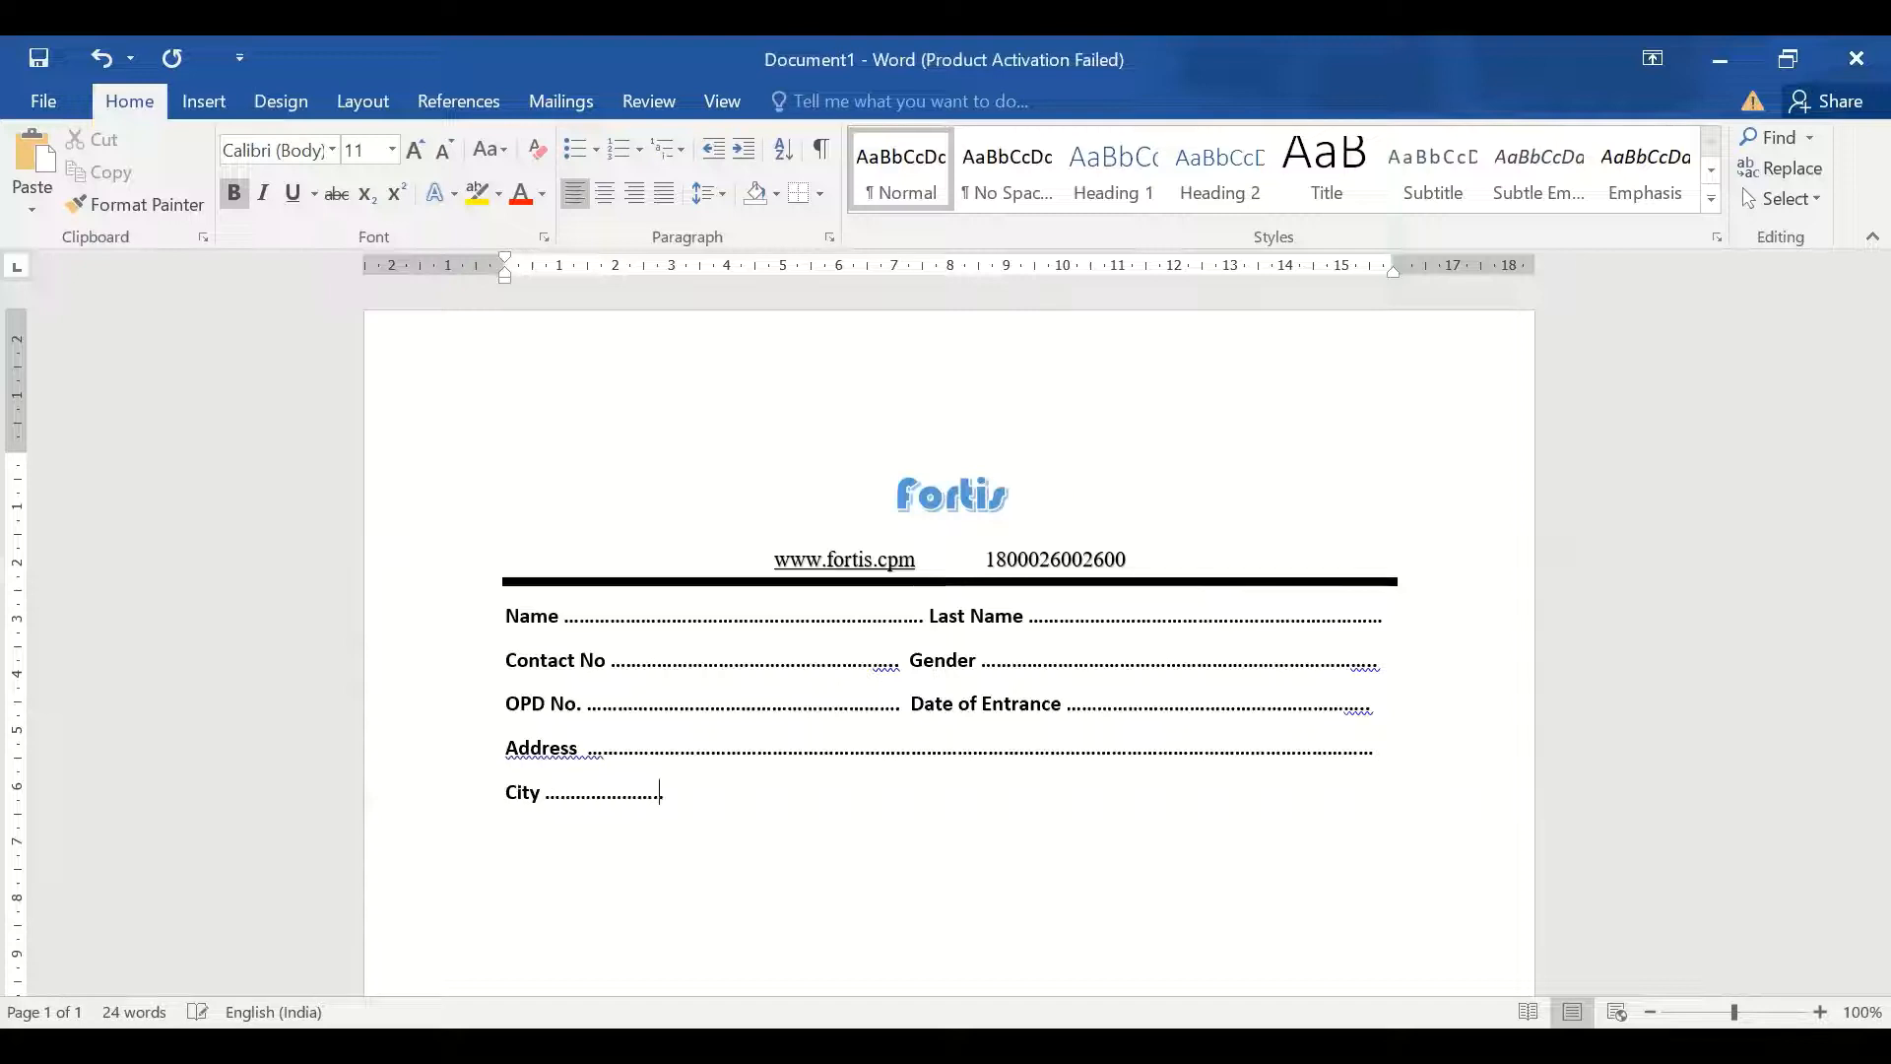
type("........................................  ")
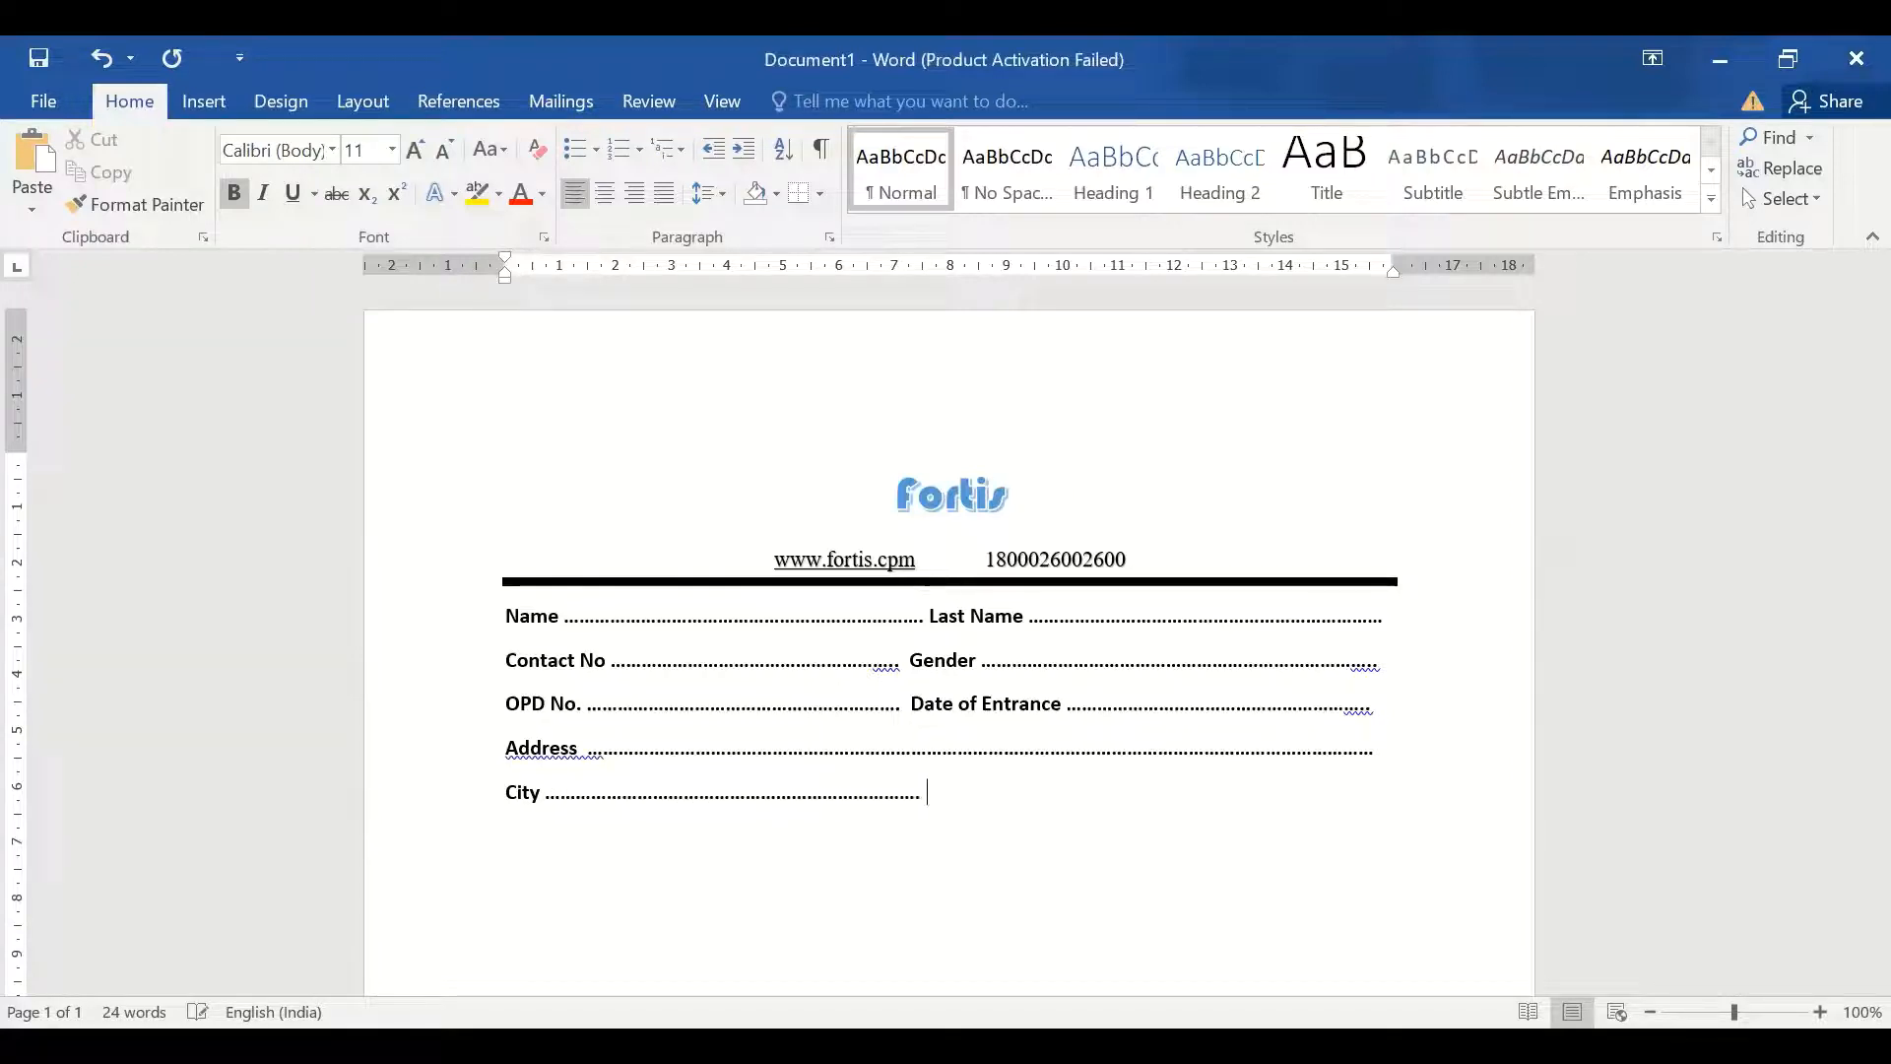
type("State ")
type("...................................")
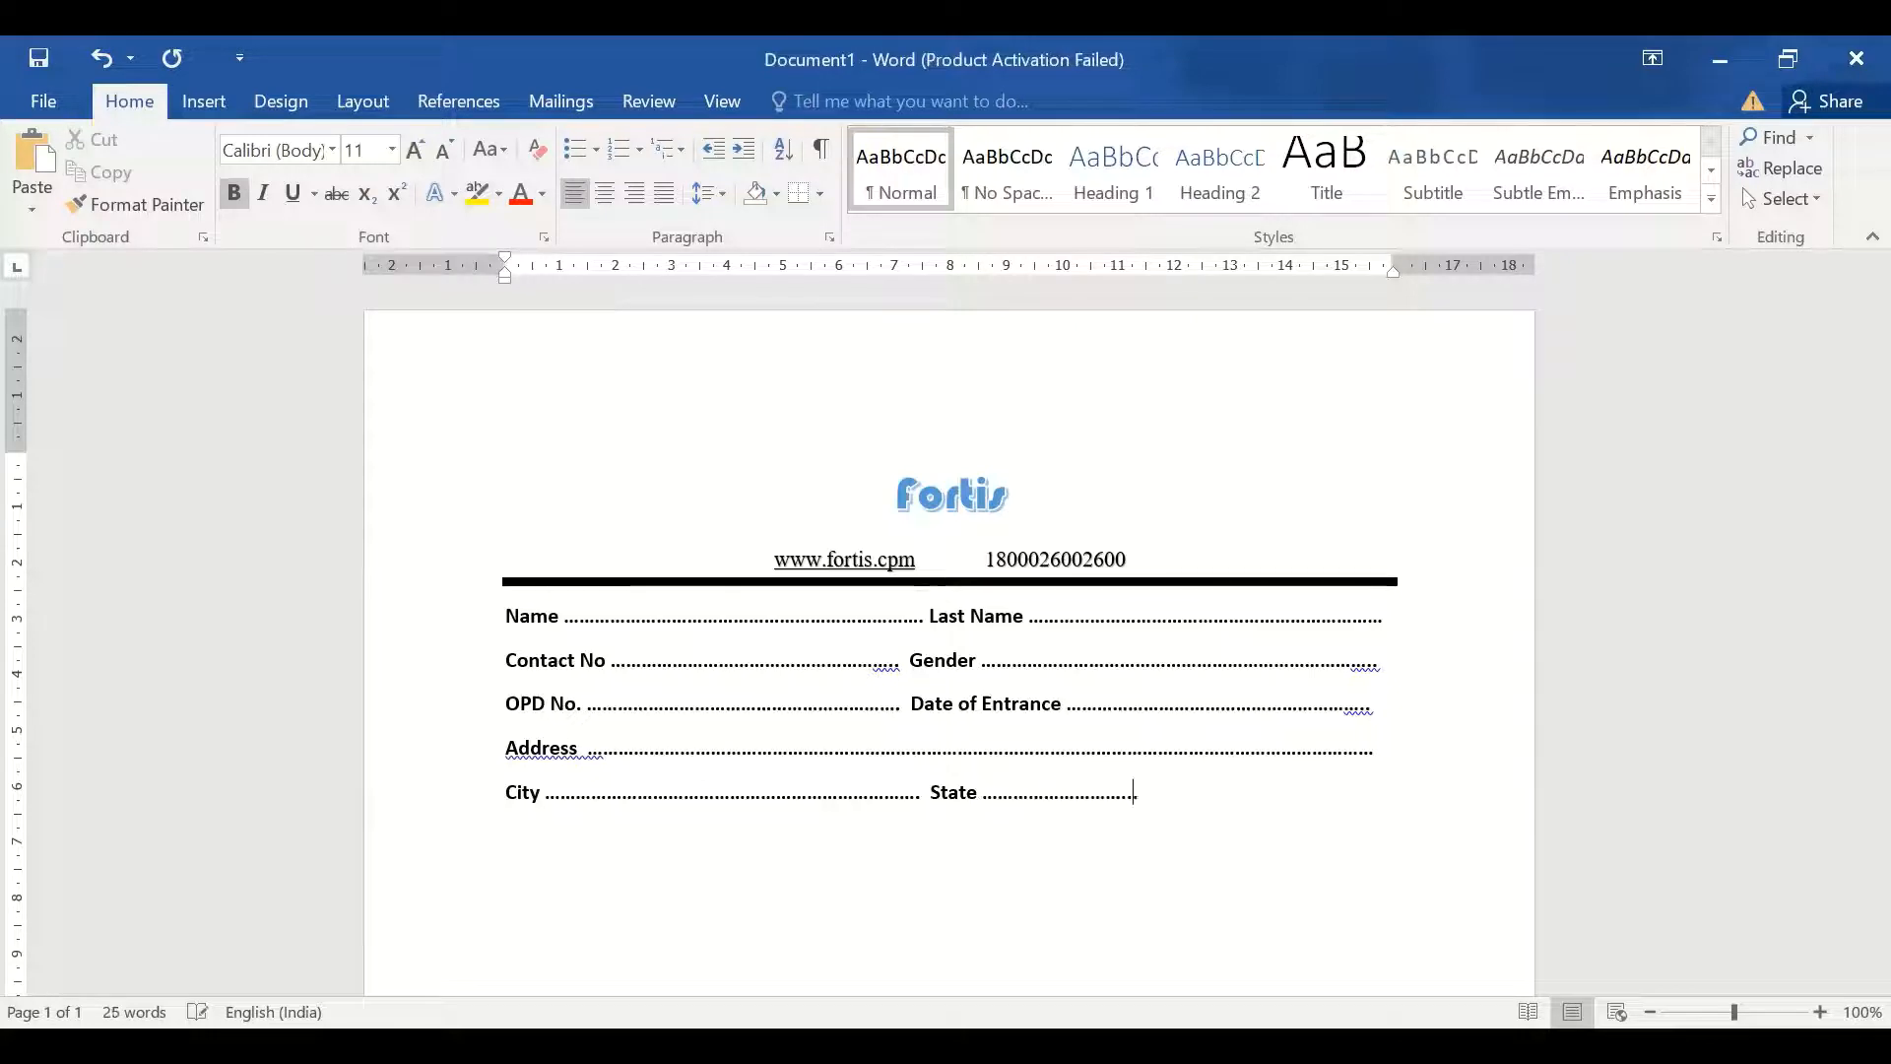
type("......................................................")
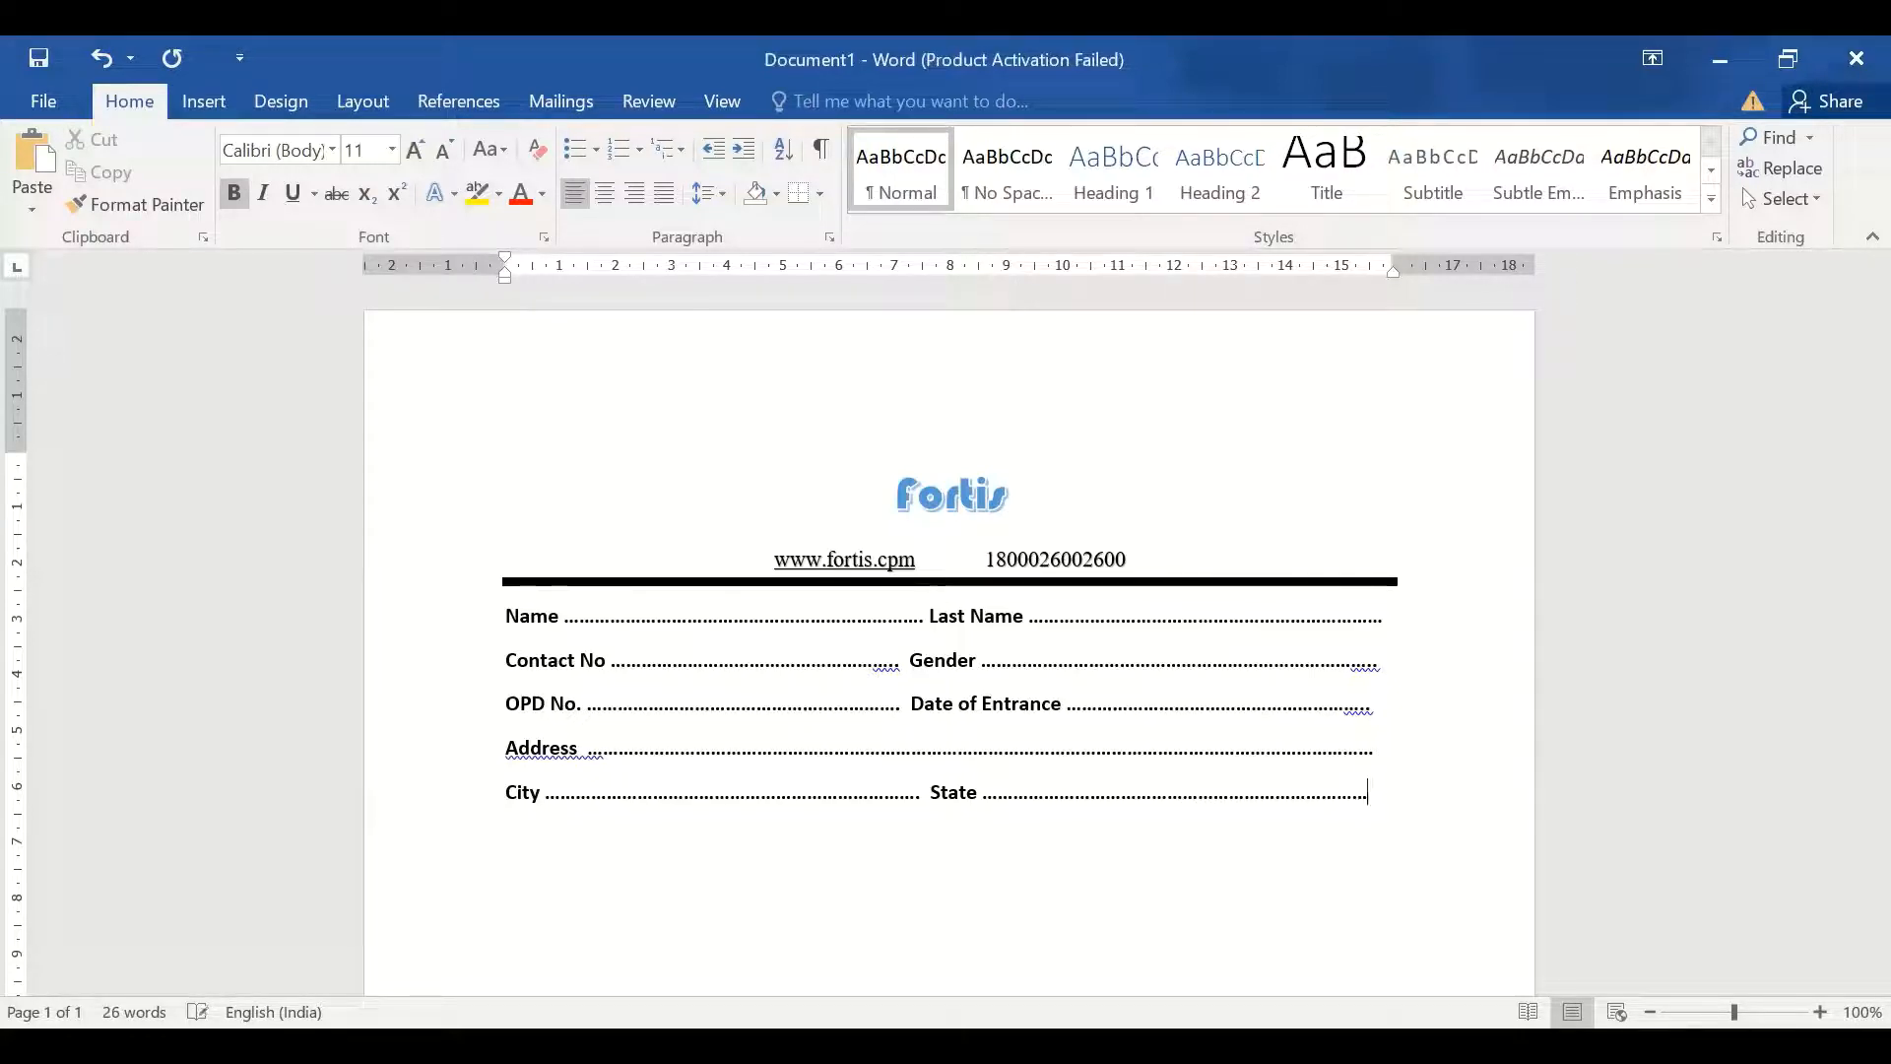
End the City and State row and start a new line beneath it
key("Return")
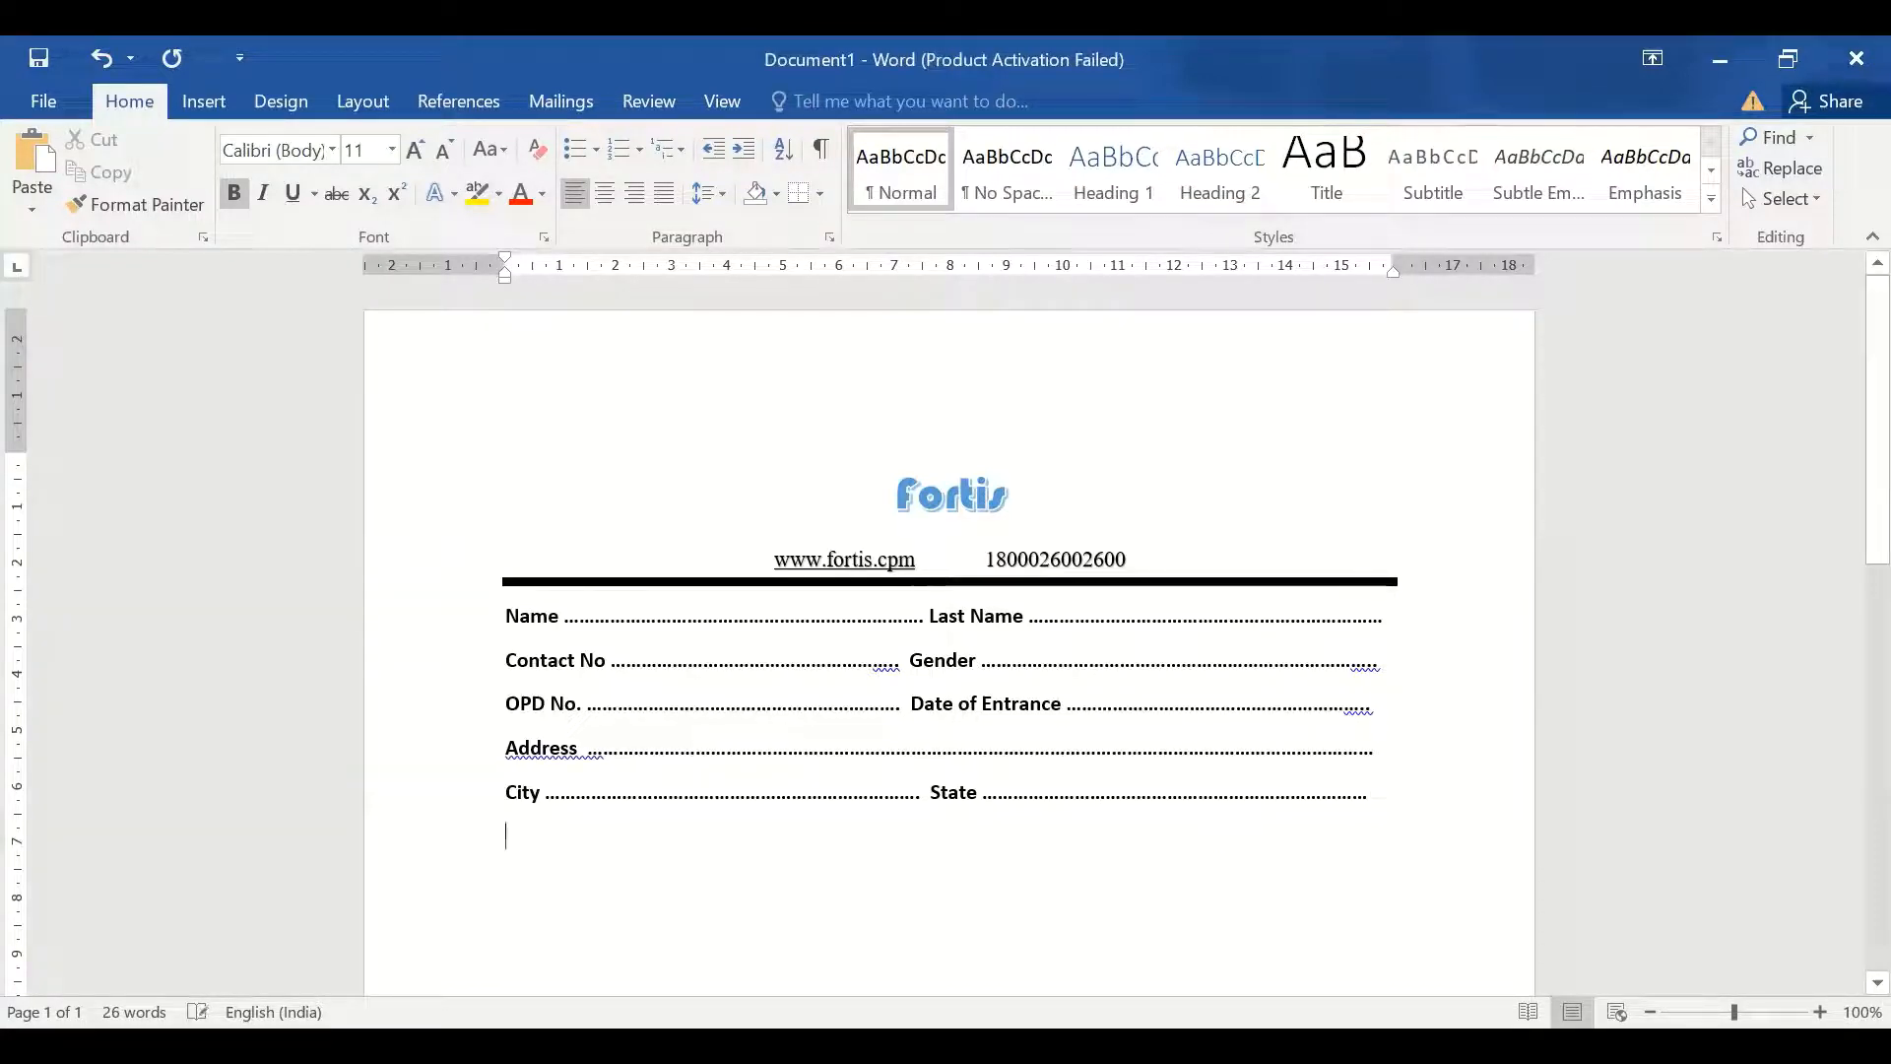
Type the question 'Q1. Are you suffering from any disease?', correcting the typo, and start a new line
type("Q1.")
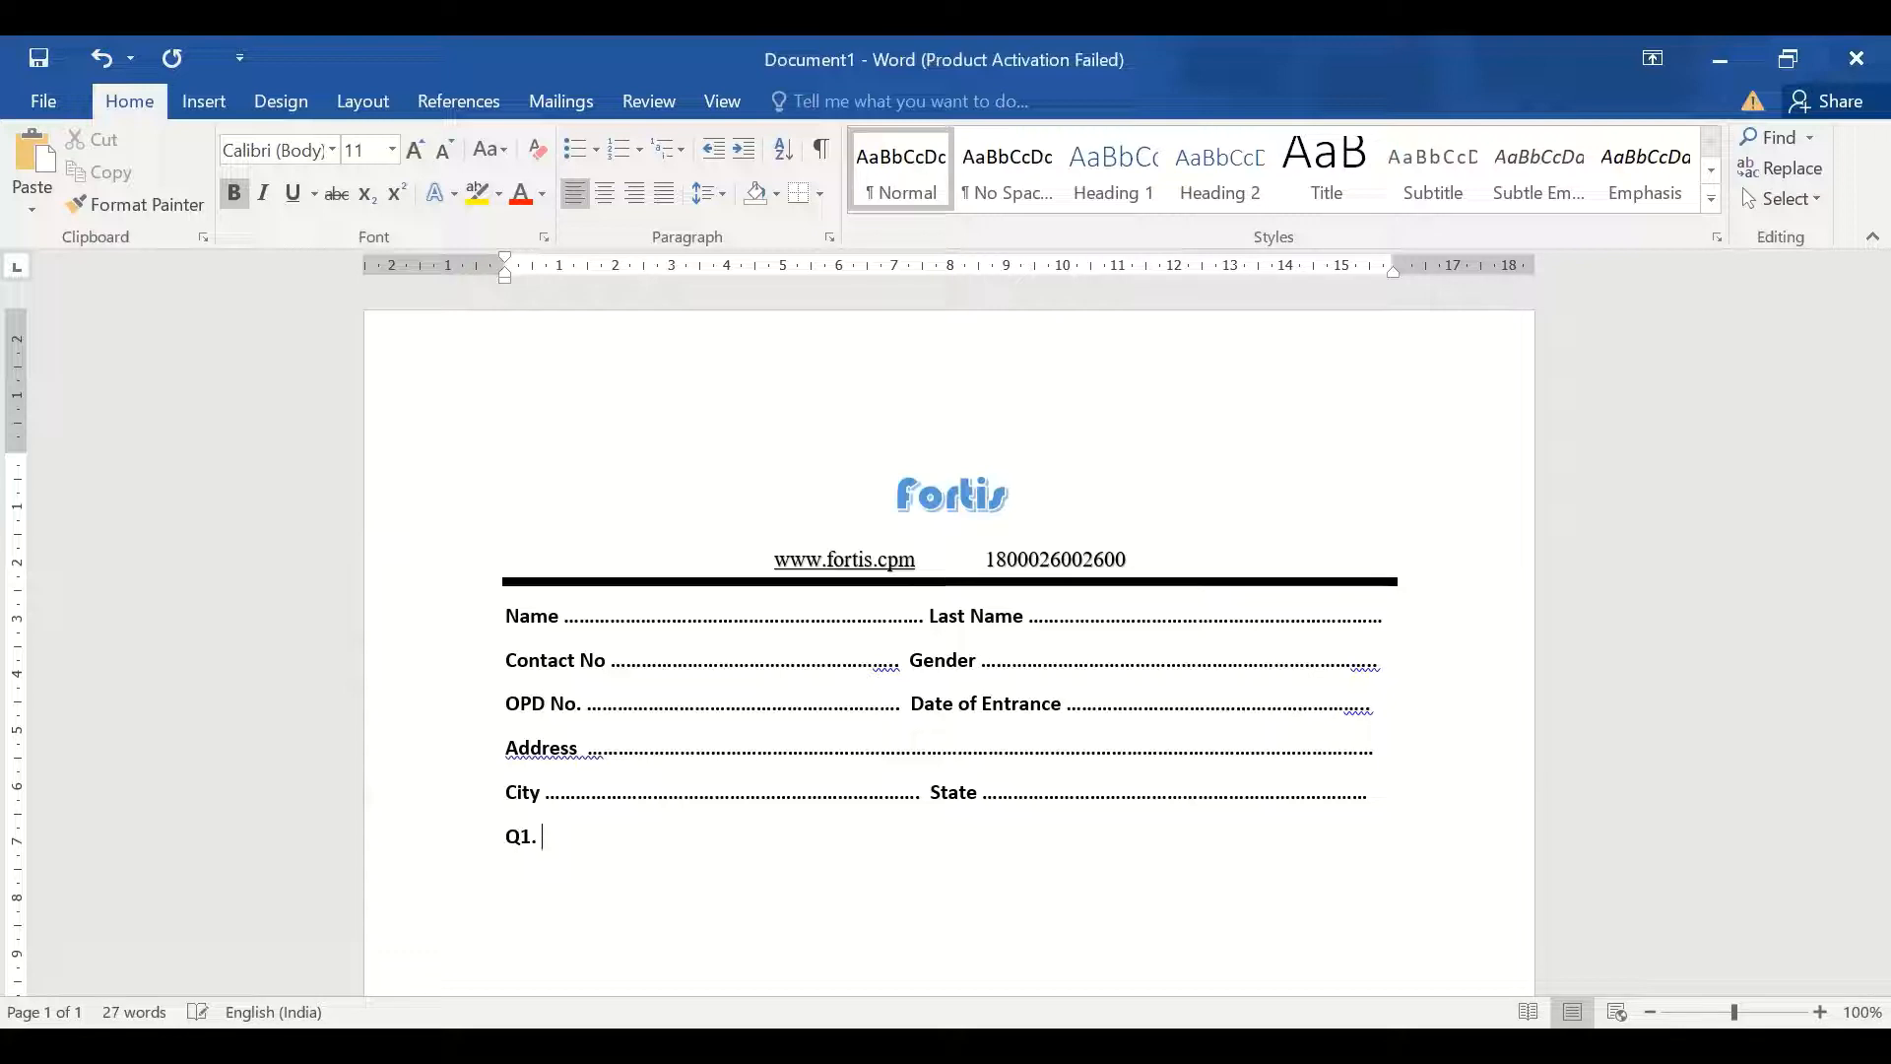
type("Are you suffering f")
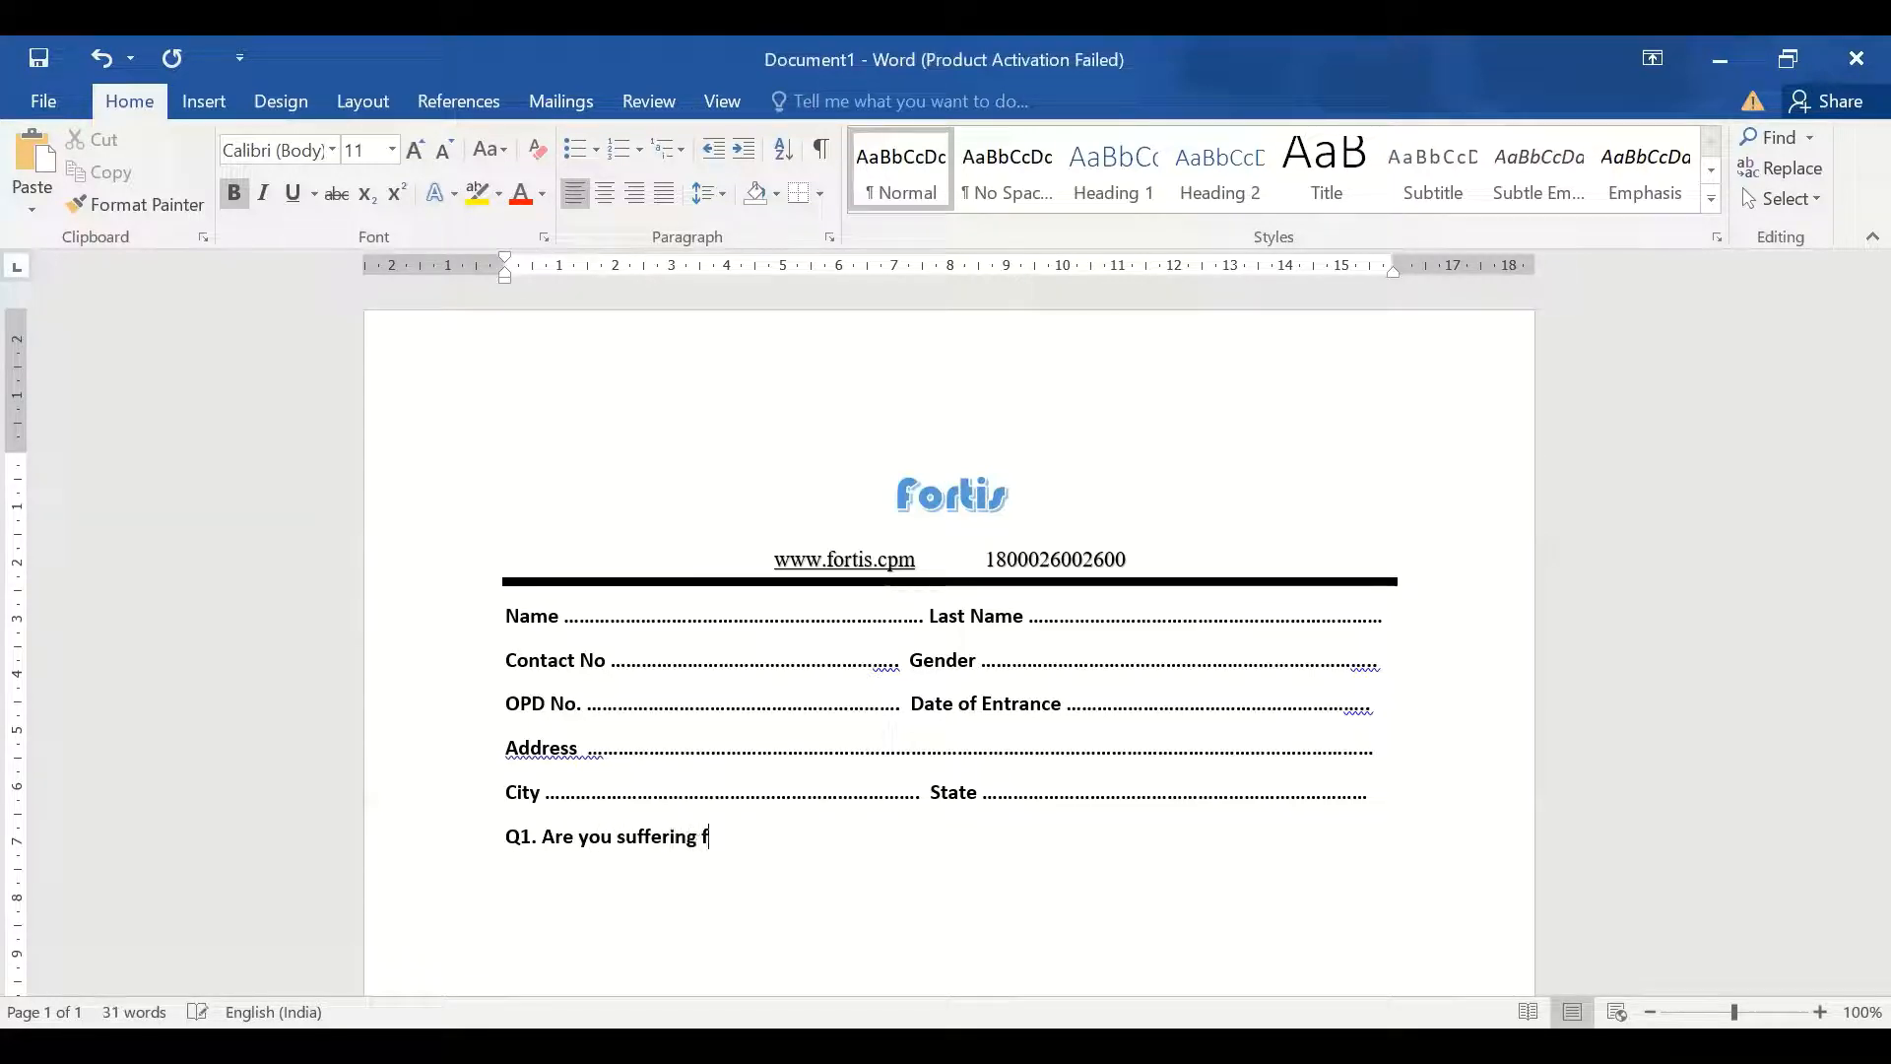
type("rom any disea")
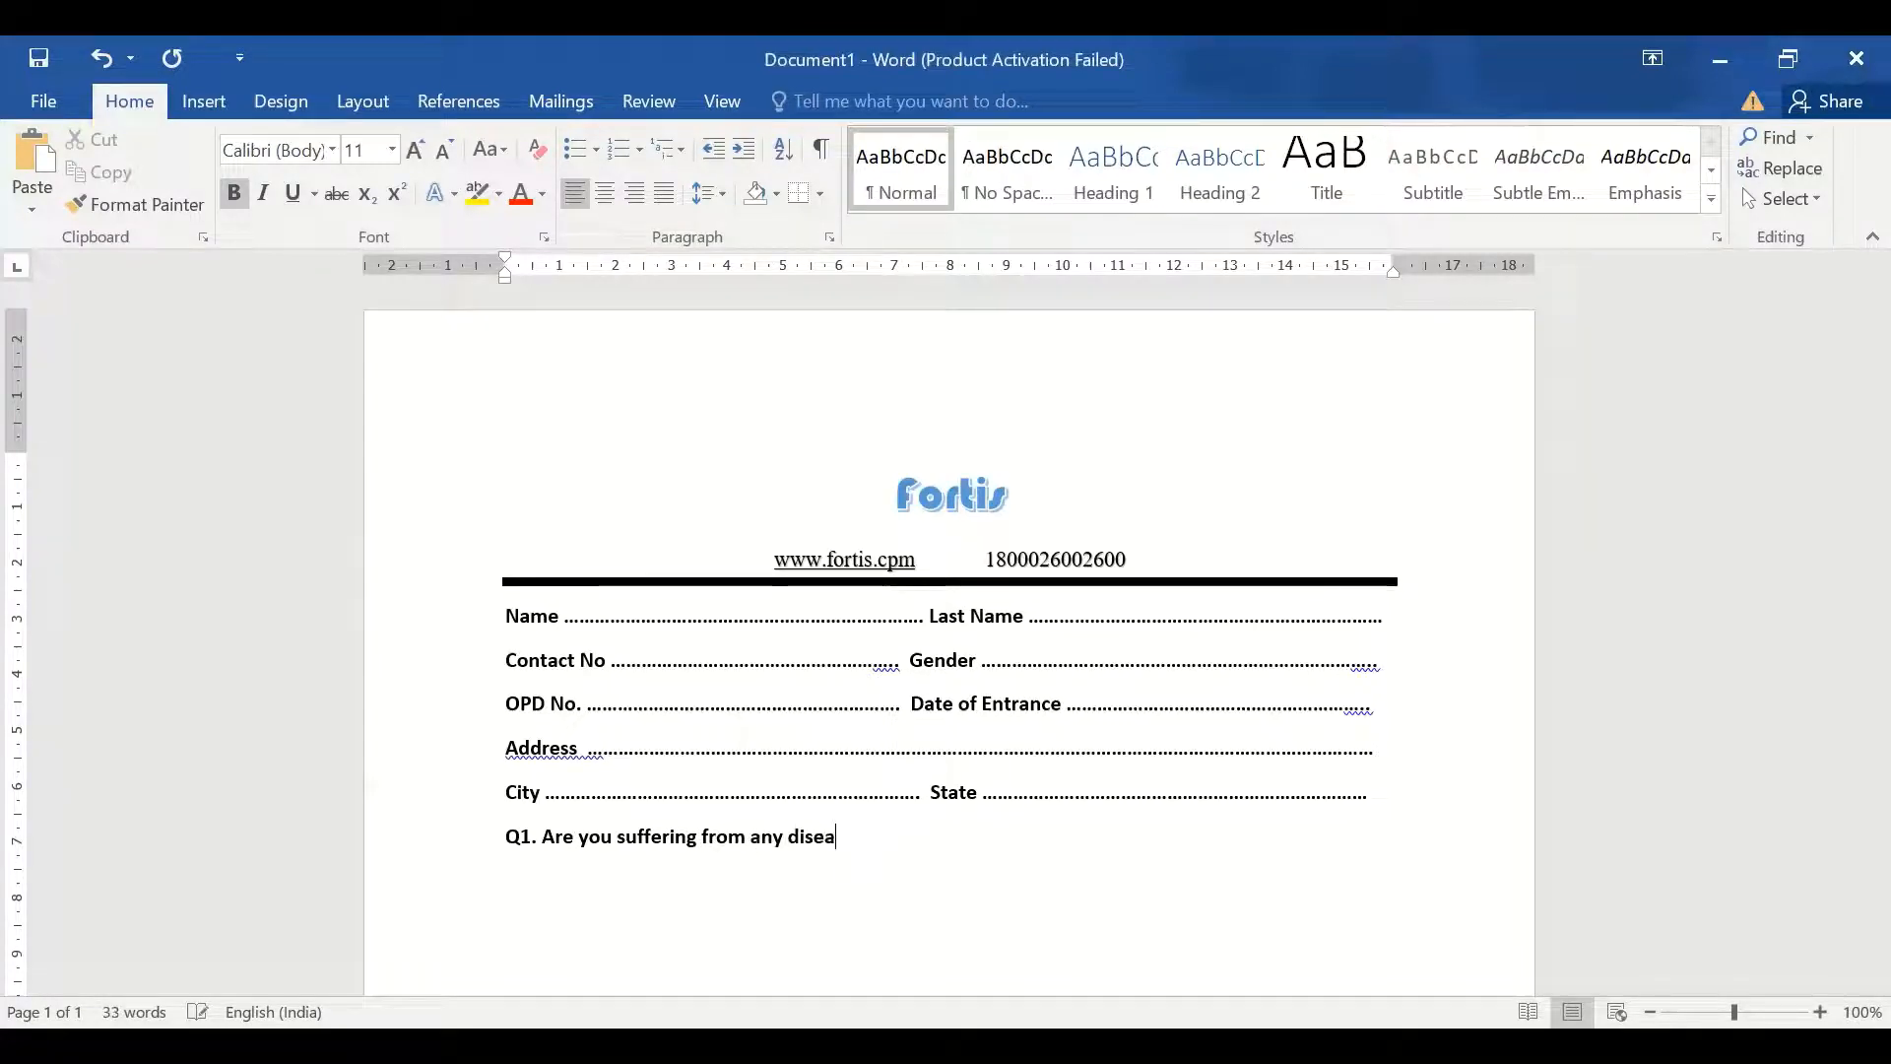
type("se?")
key("Return")
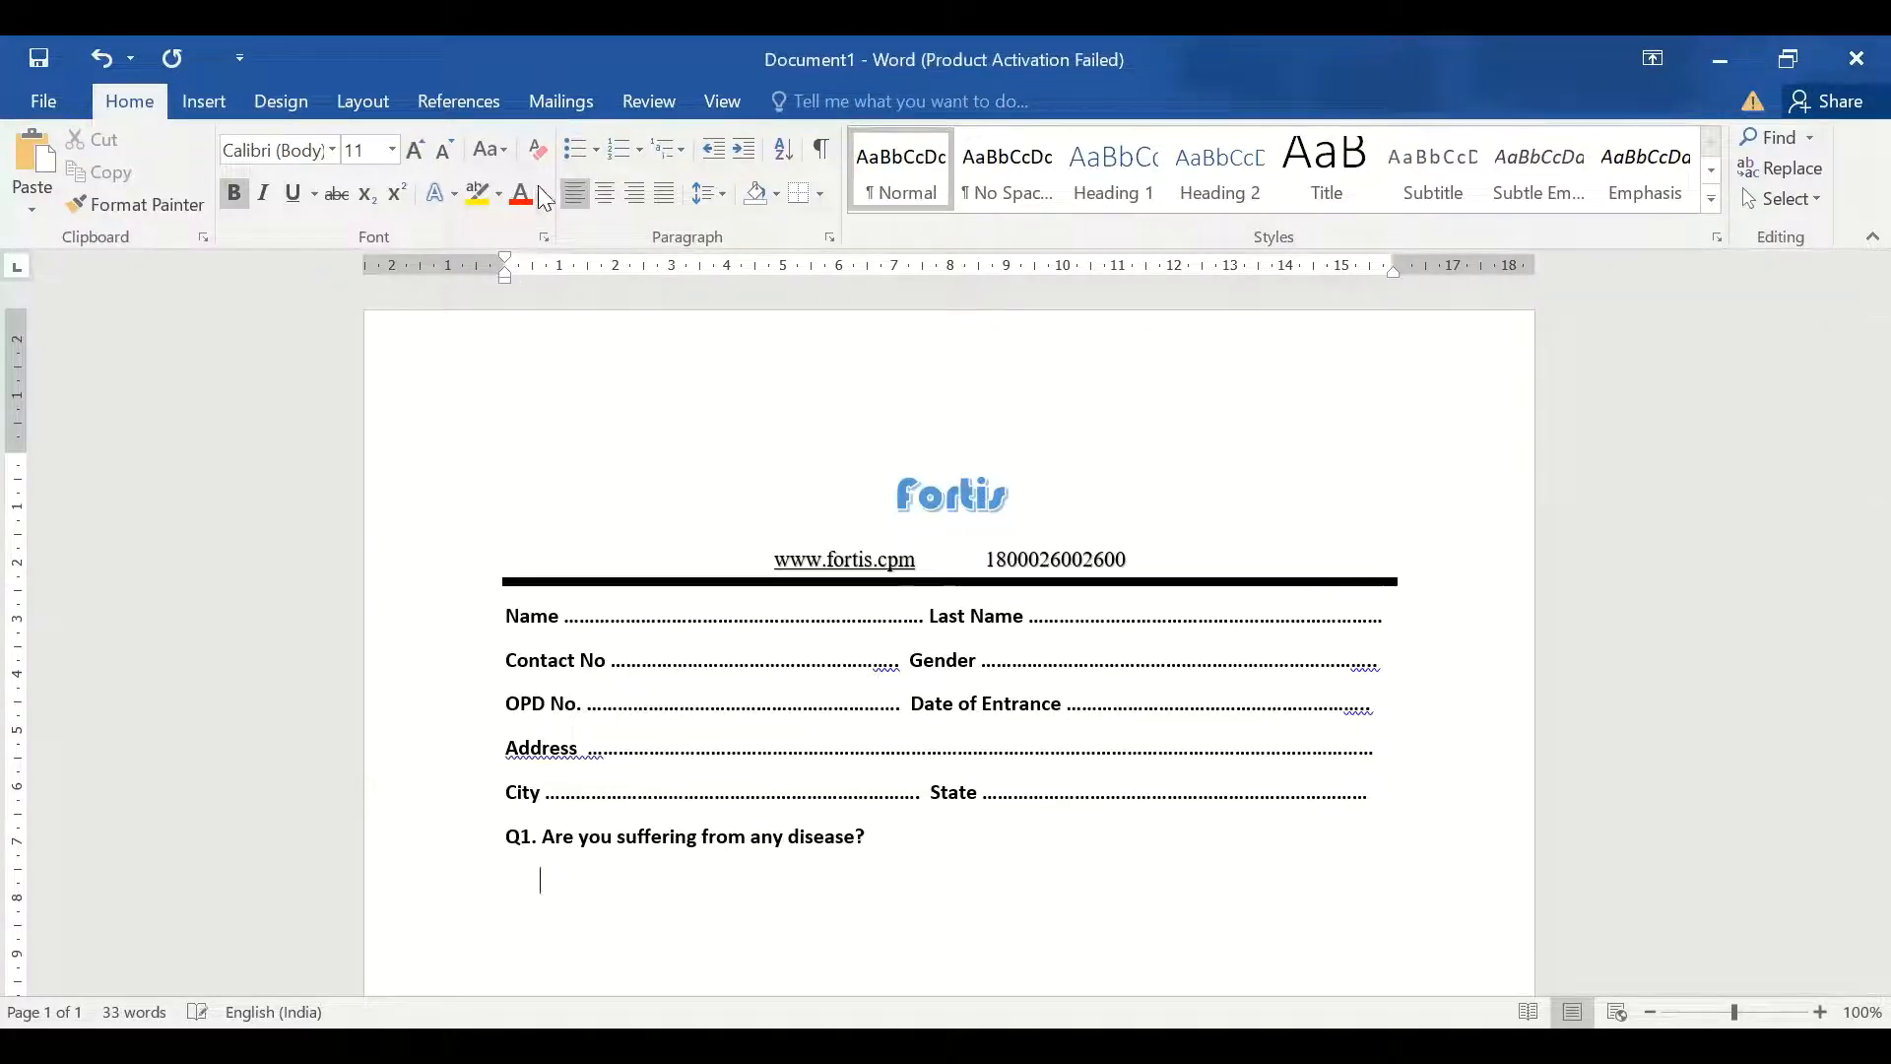
Add hollow-circle bullet options 'YES' and 'NO' under Q1, removing the empty third bullet
left_click(596, 158)
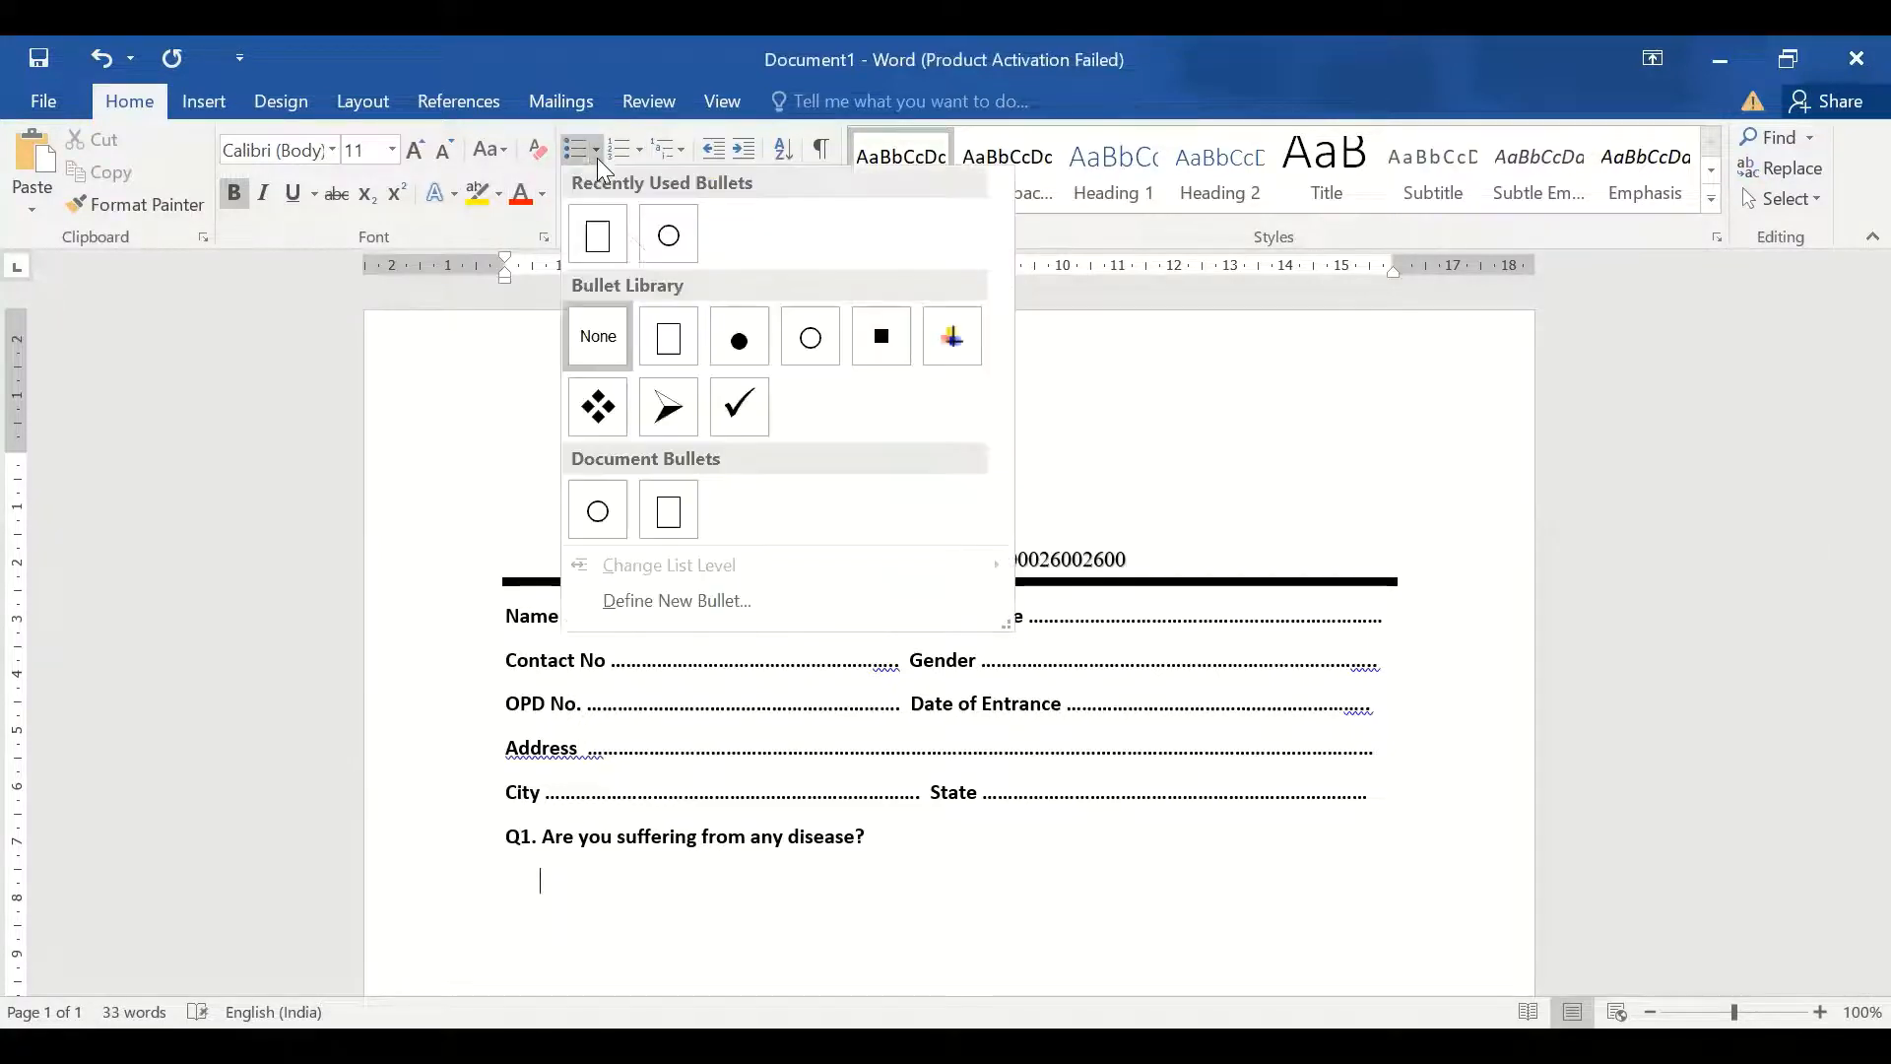
left_click(669, 236)
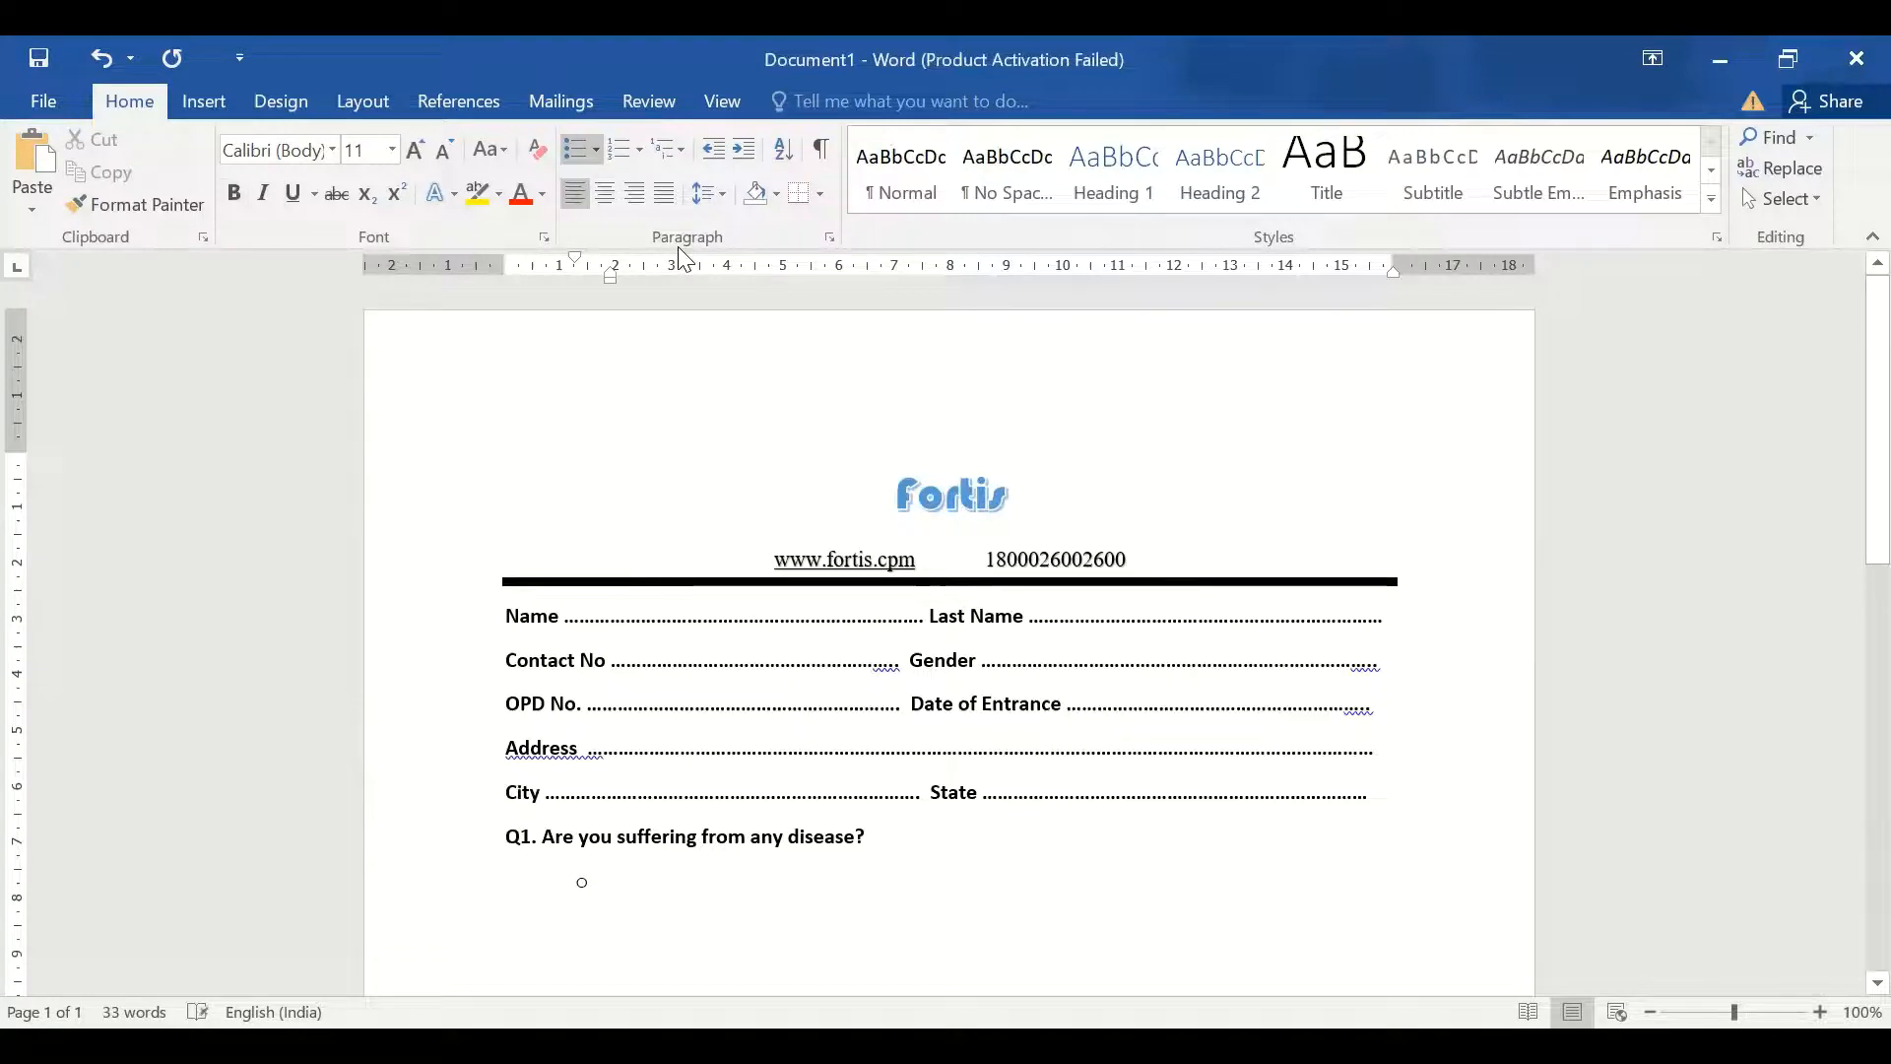
type("YES")
key("Return")
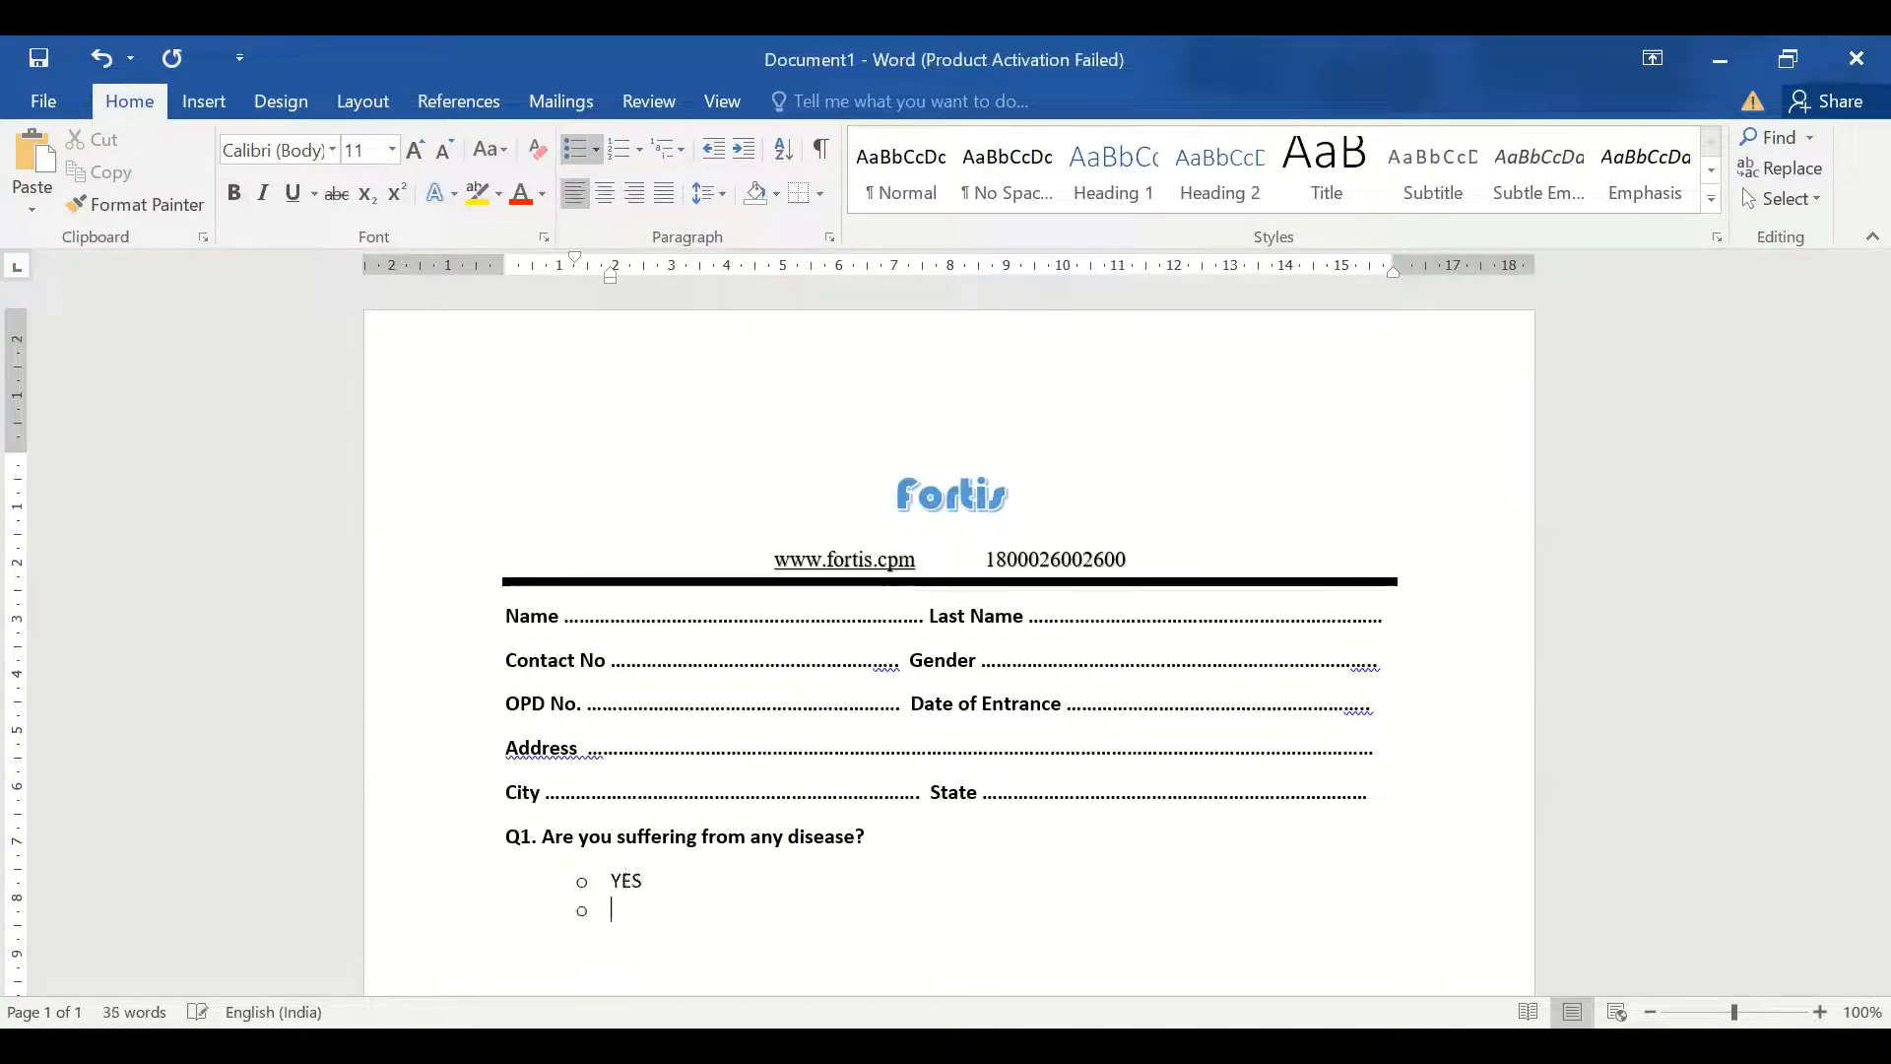
type("NO")
key("BackSpace")
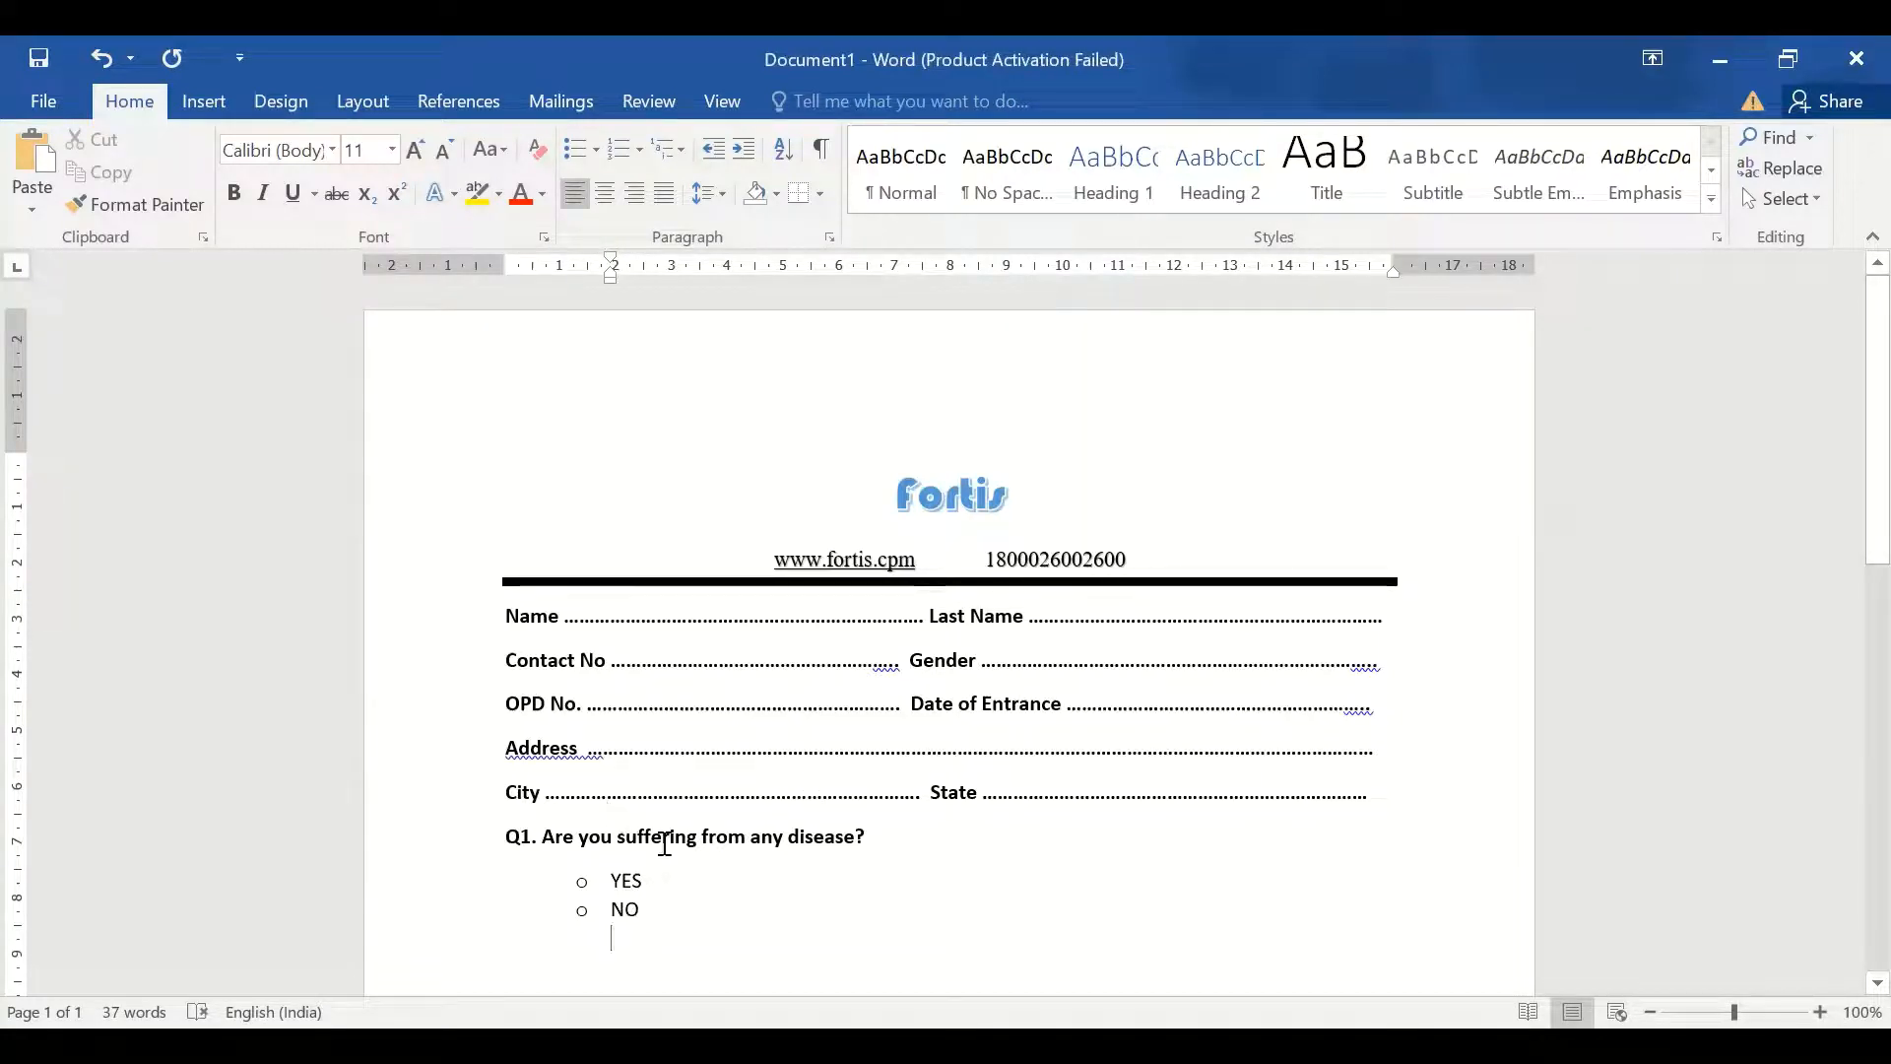
Check the Bullets and Symbol lists without changes, then outdent the empty line to the margin
left_click(597, 147)
left_click(199, 118)
left_click(203, 103)
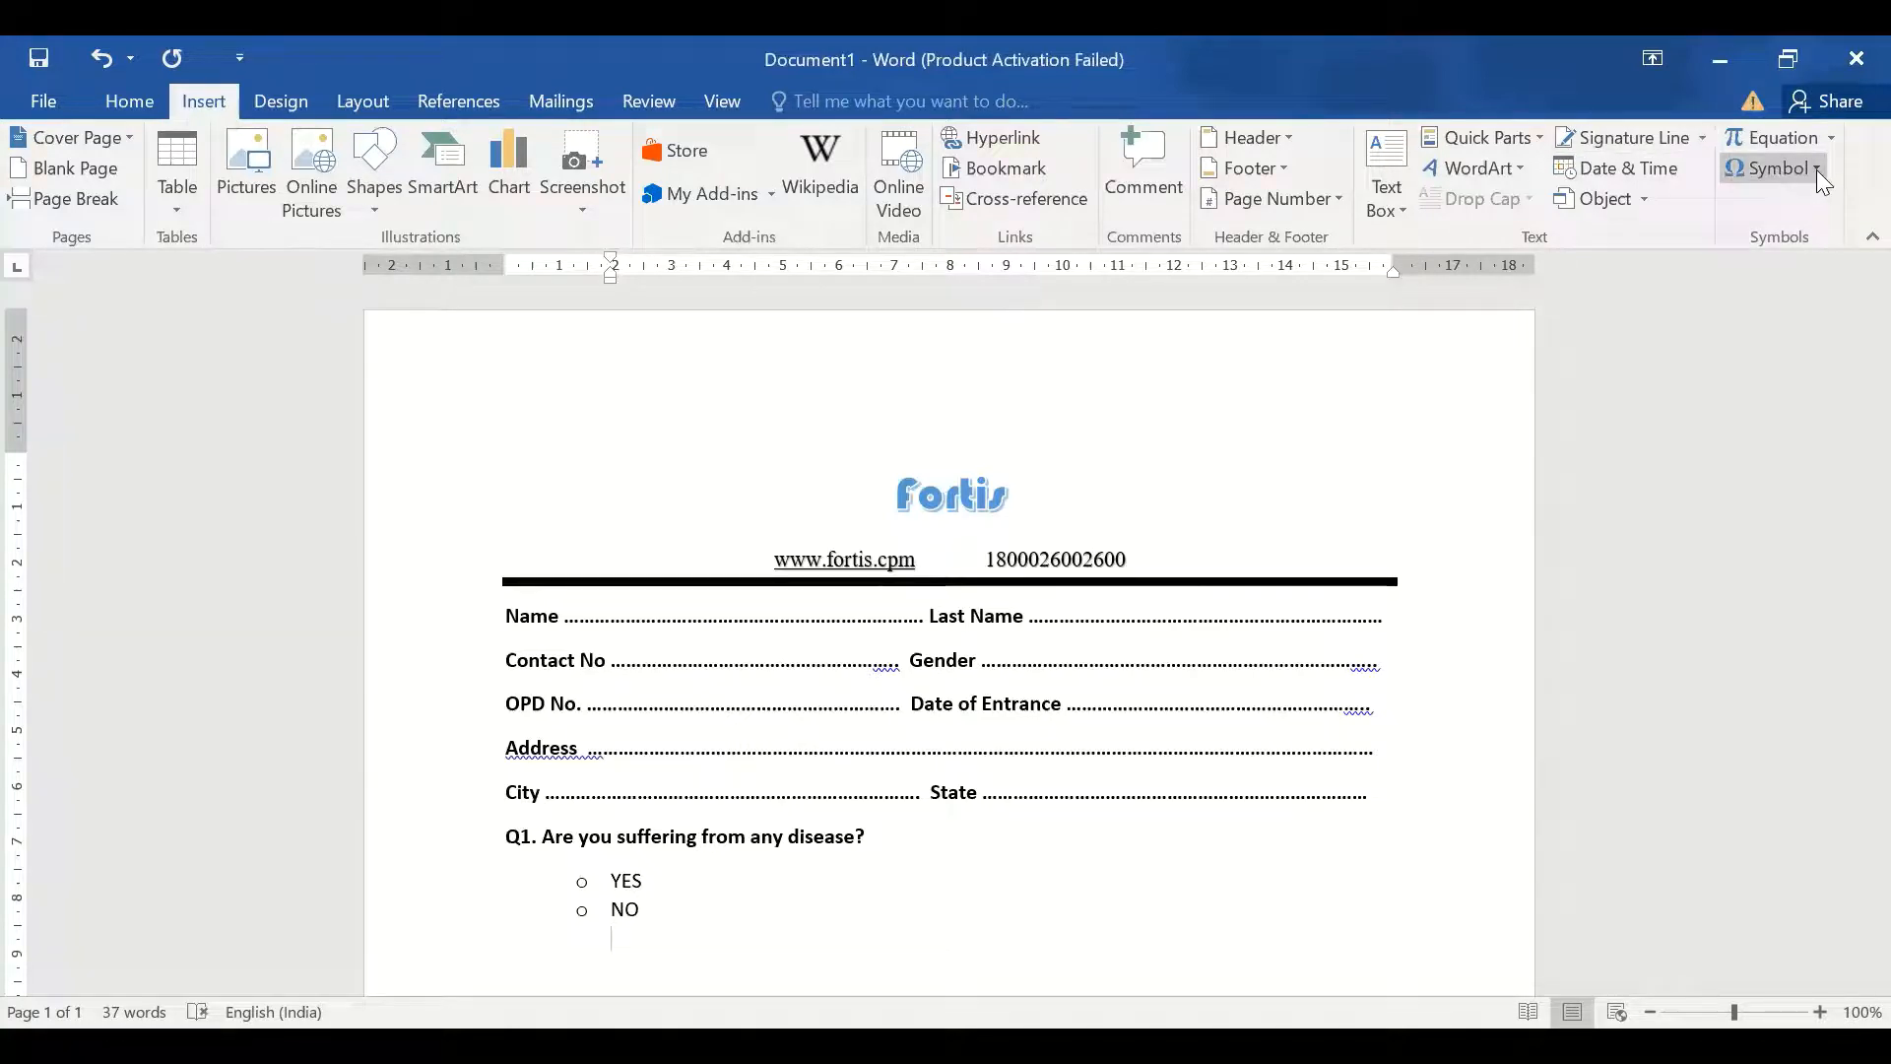
left_click(1771, 168)
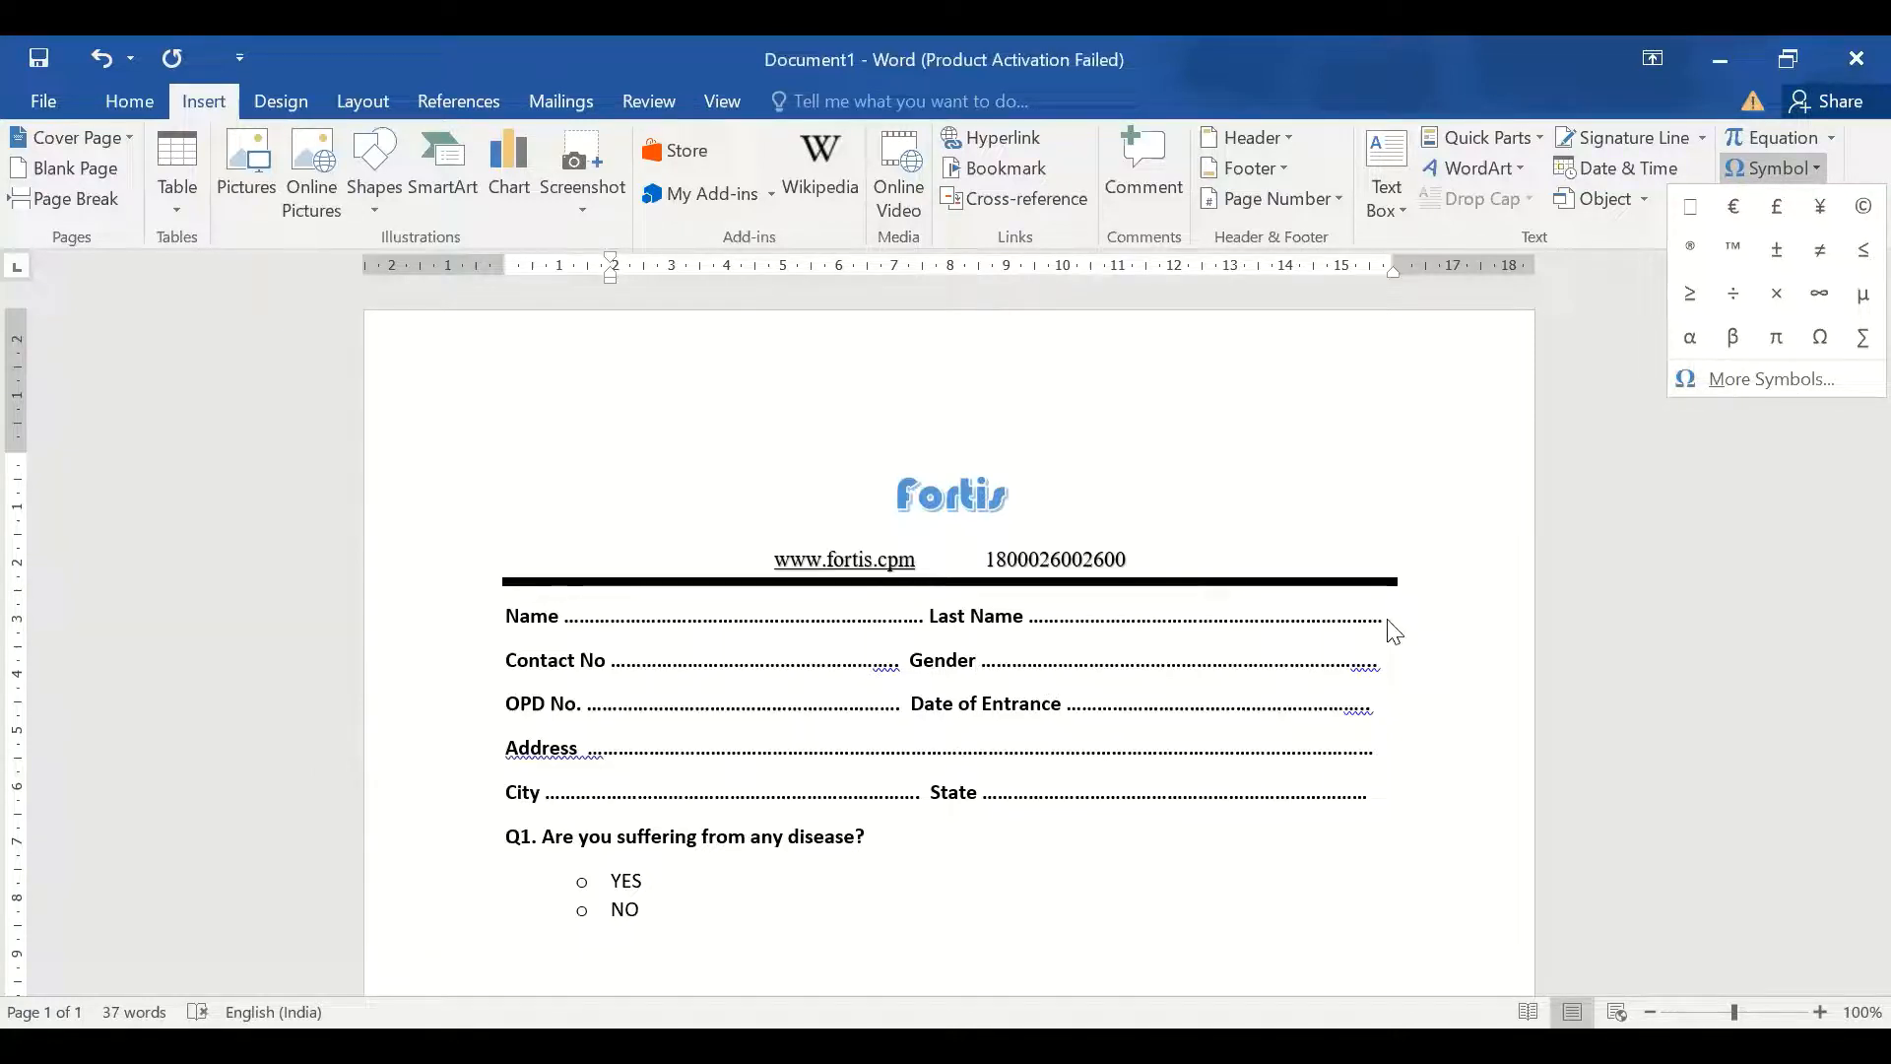
key("Escape")
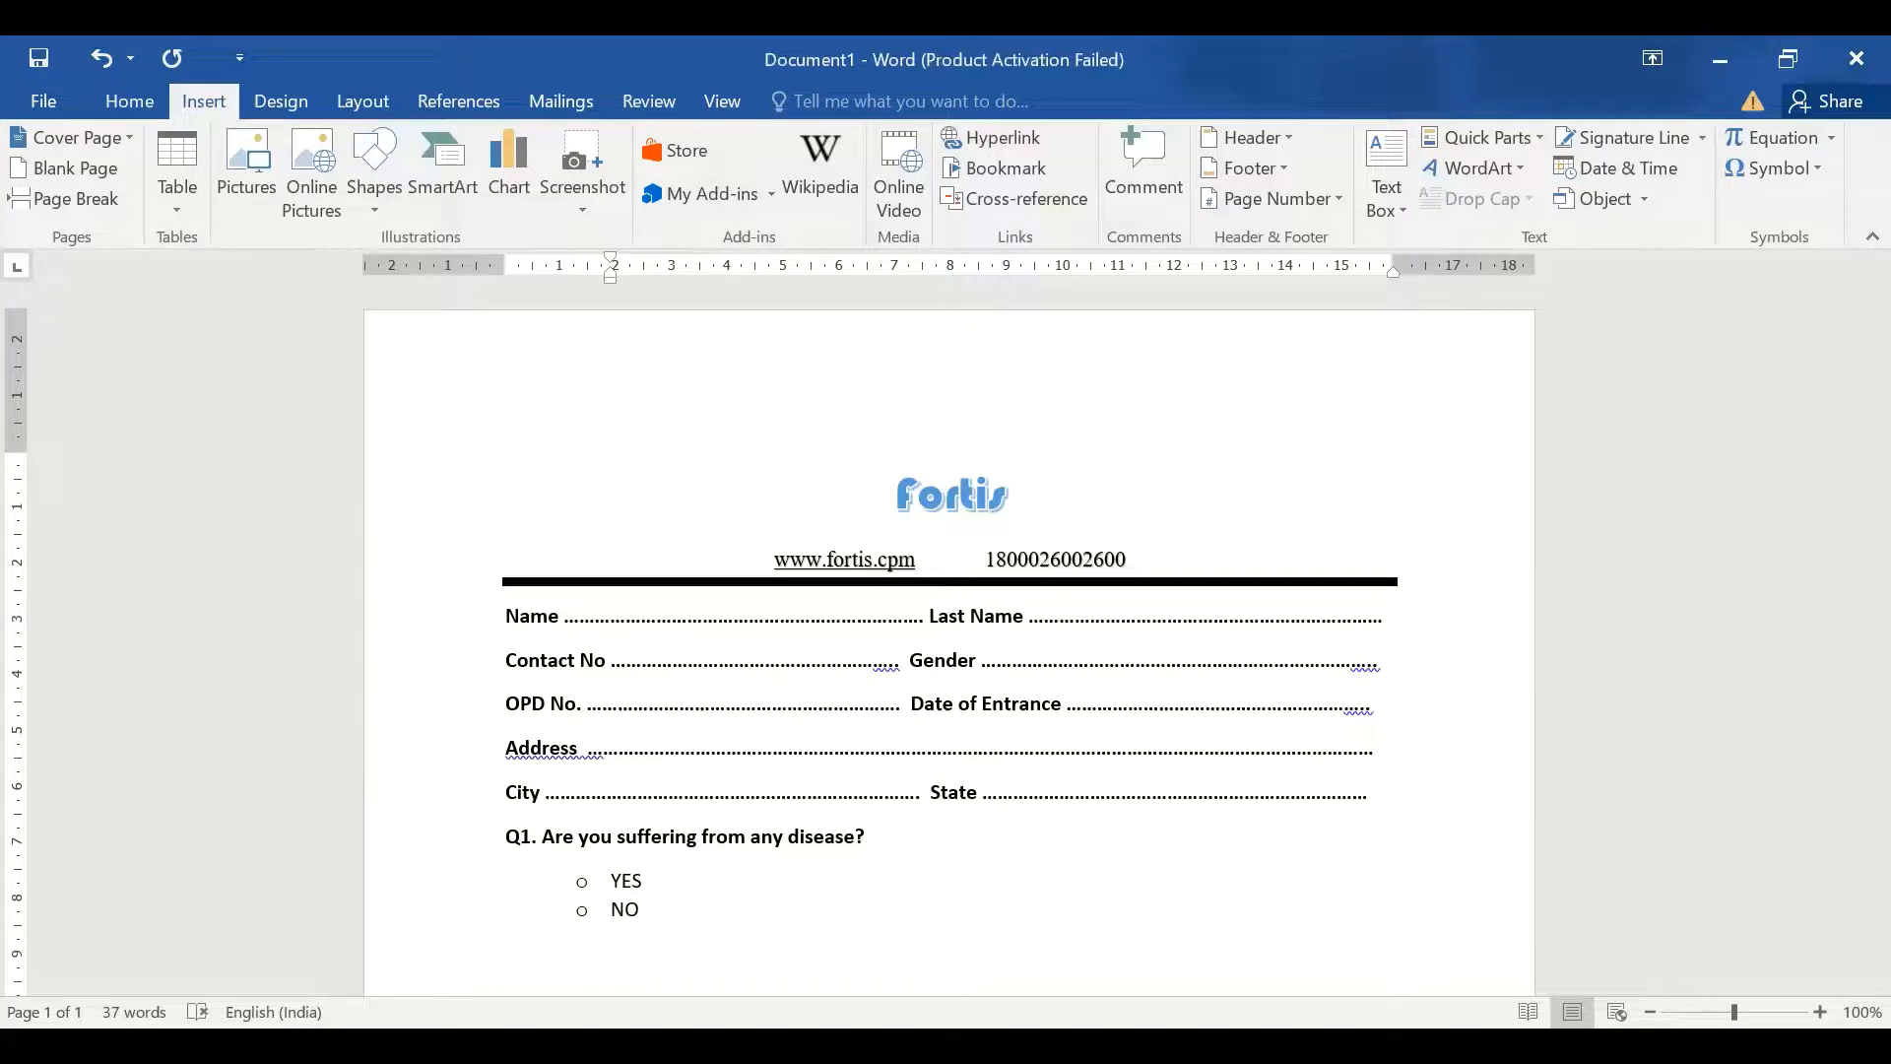
key("BackSpace")
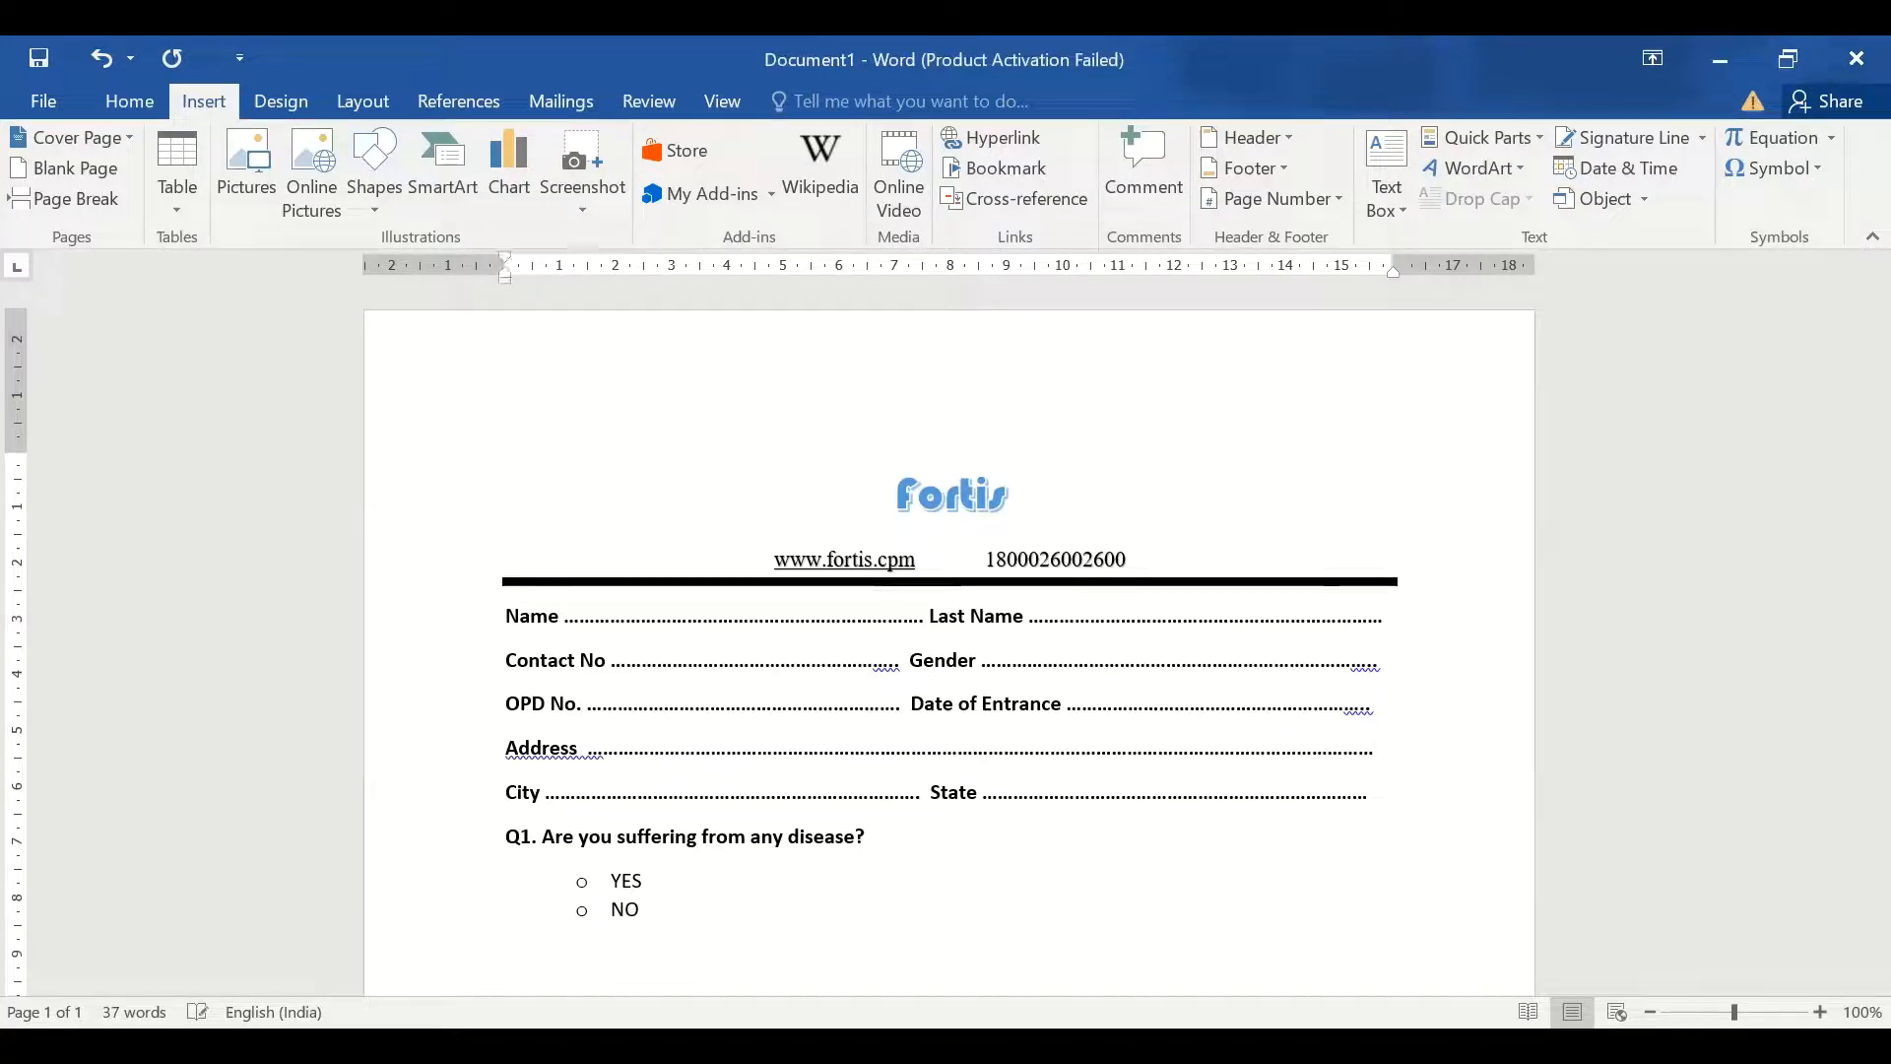
Type the question 'Q2 If Yes. Then Specify?' and start a new line below it
type("Q2")
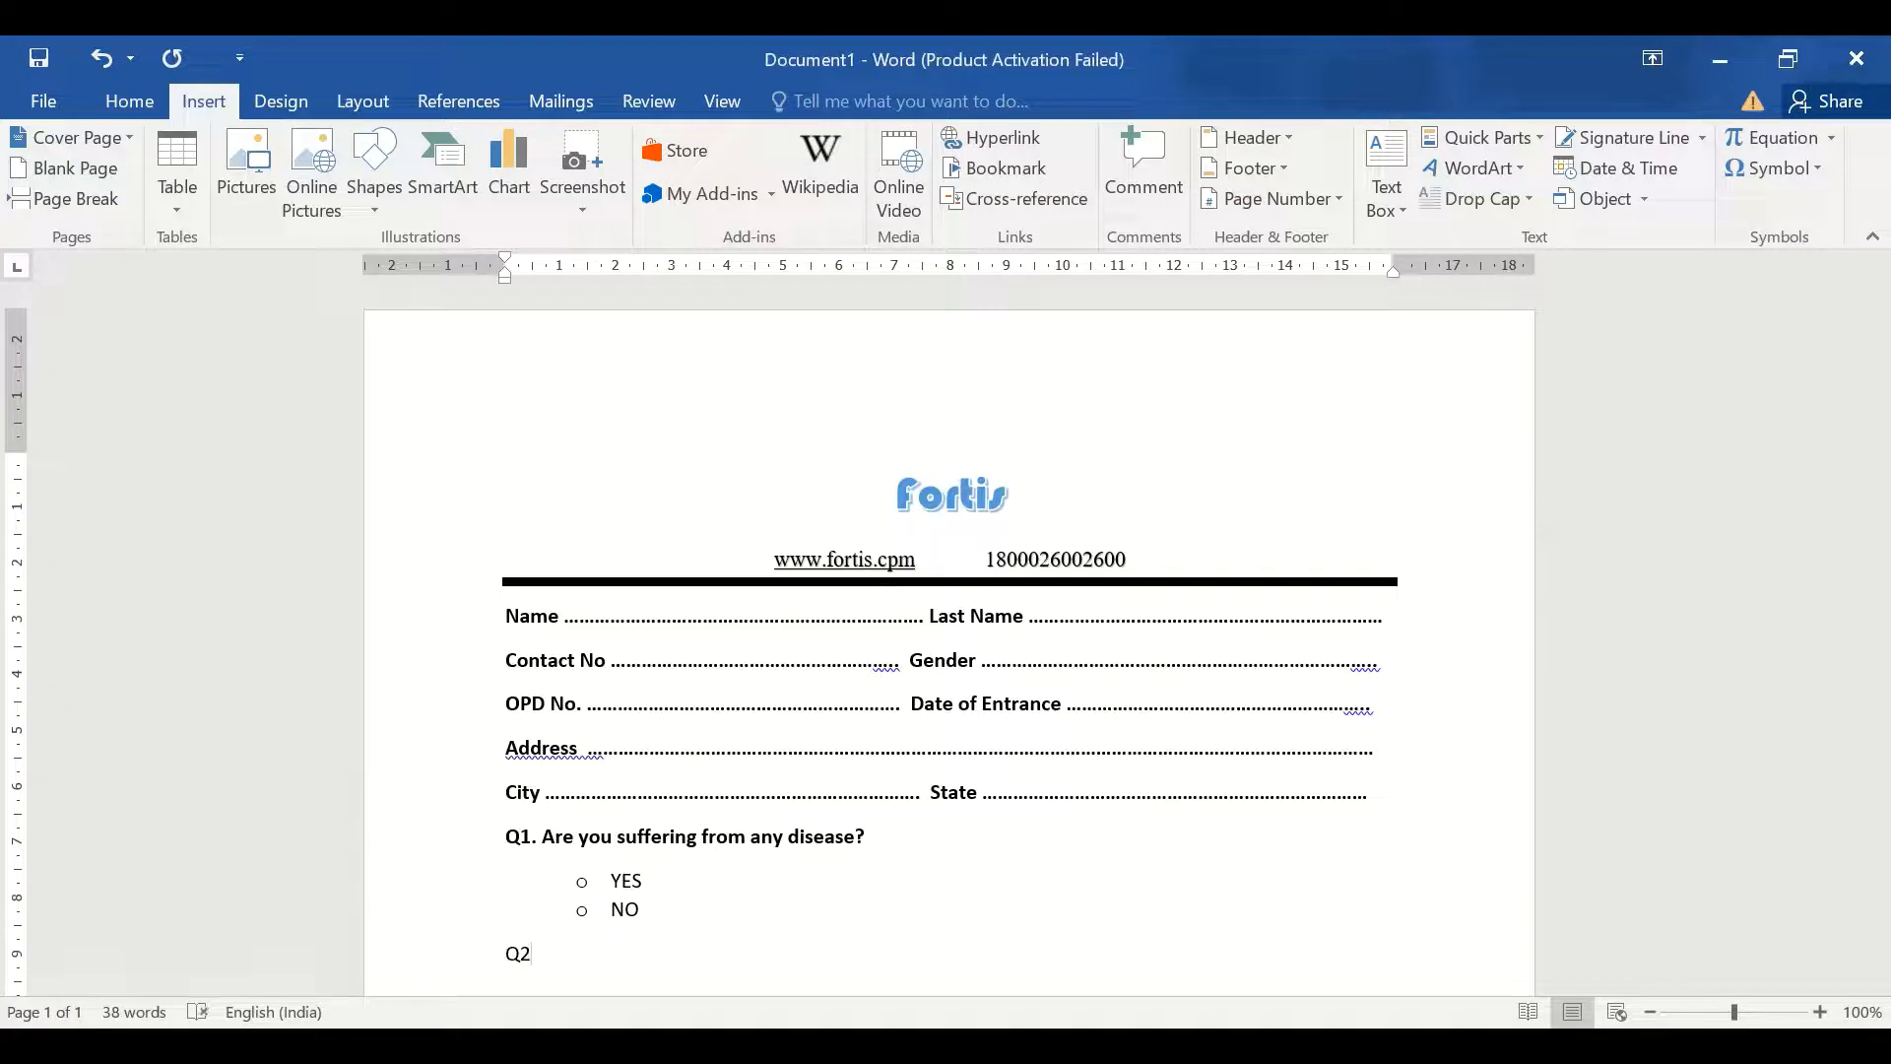
type(" iF")
key("BackSpace")
key("BackSpace")
type("f Yes")
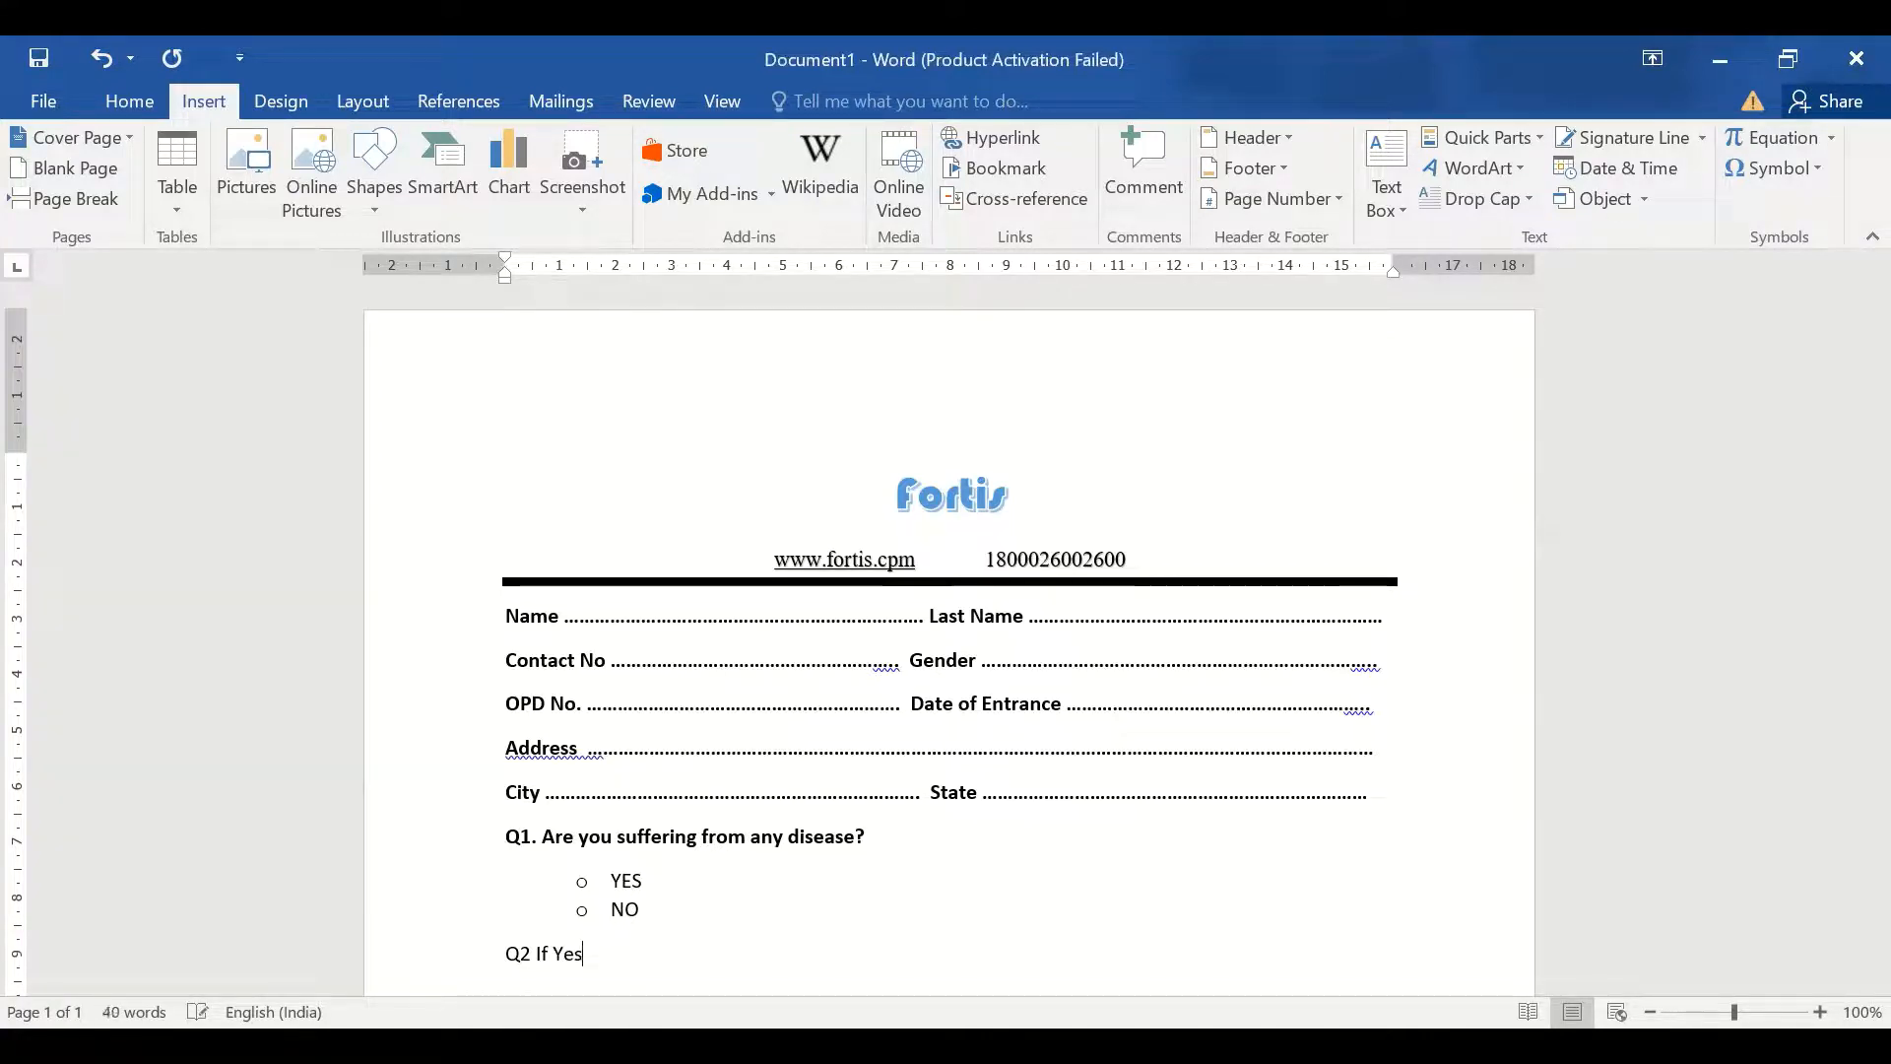
type(". The")
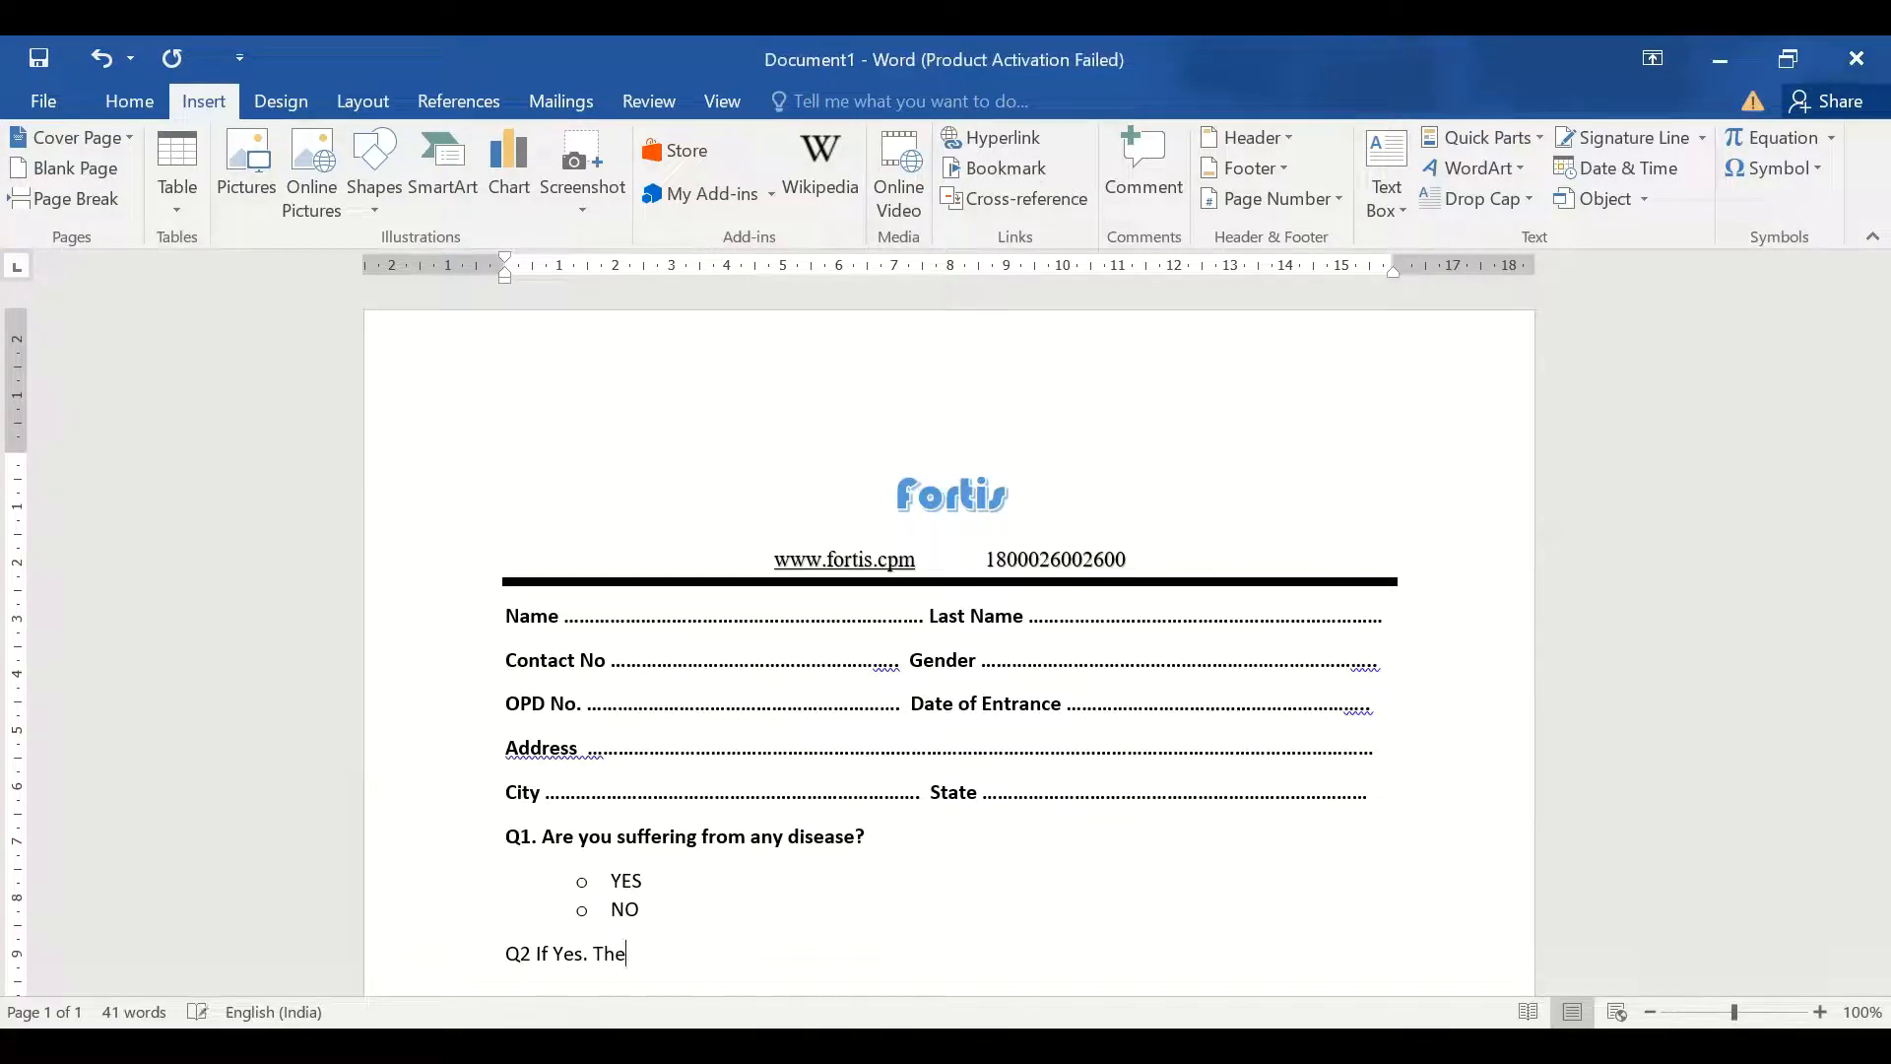
type("mn Specify?")
scroll(1849, 535, "down", 2)
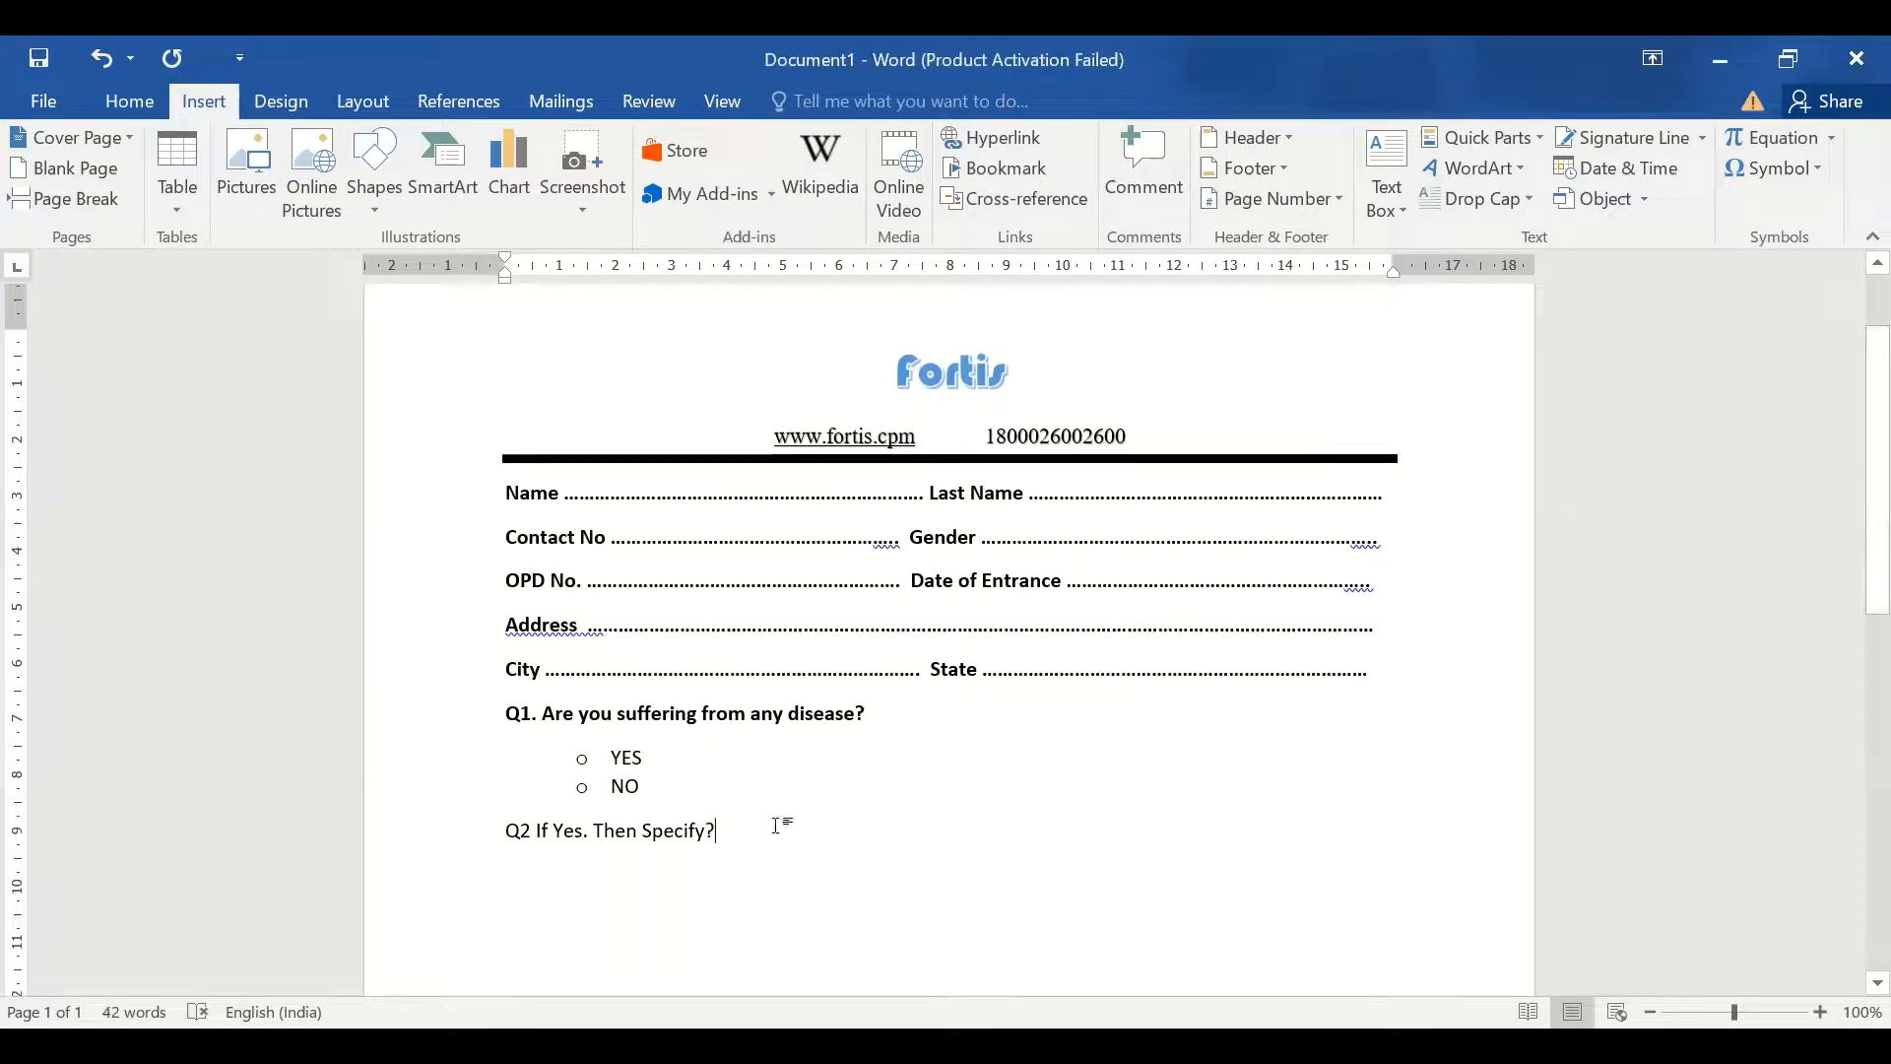
key("Return")
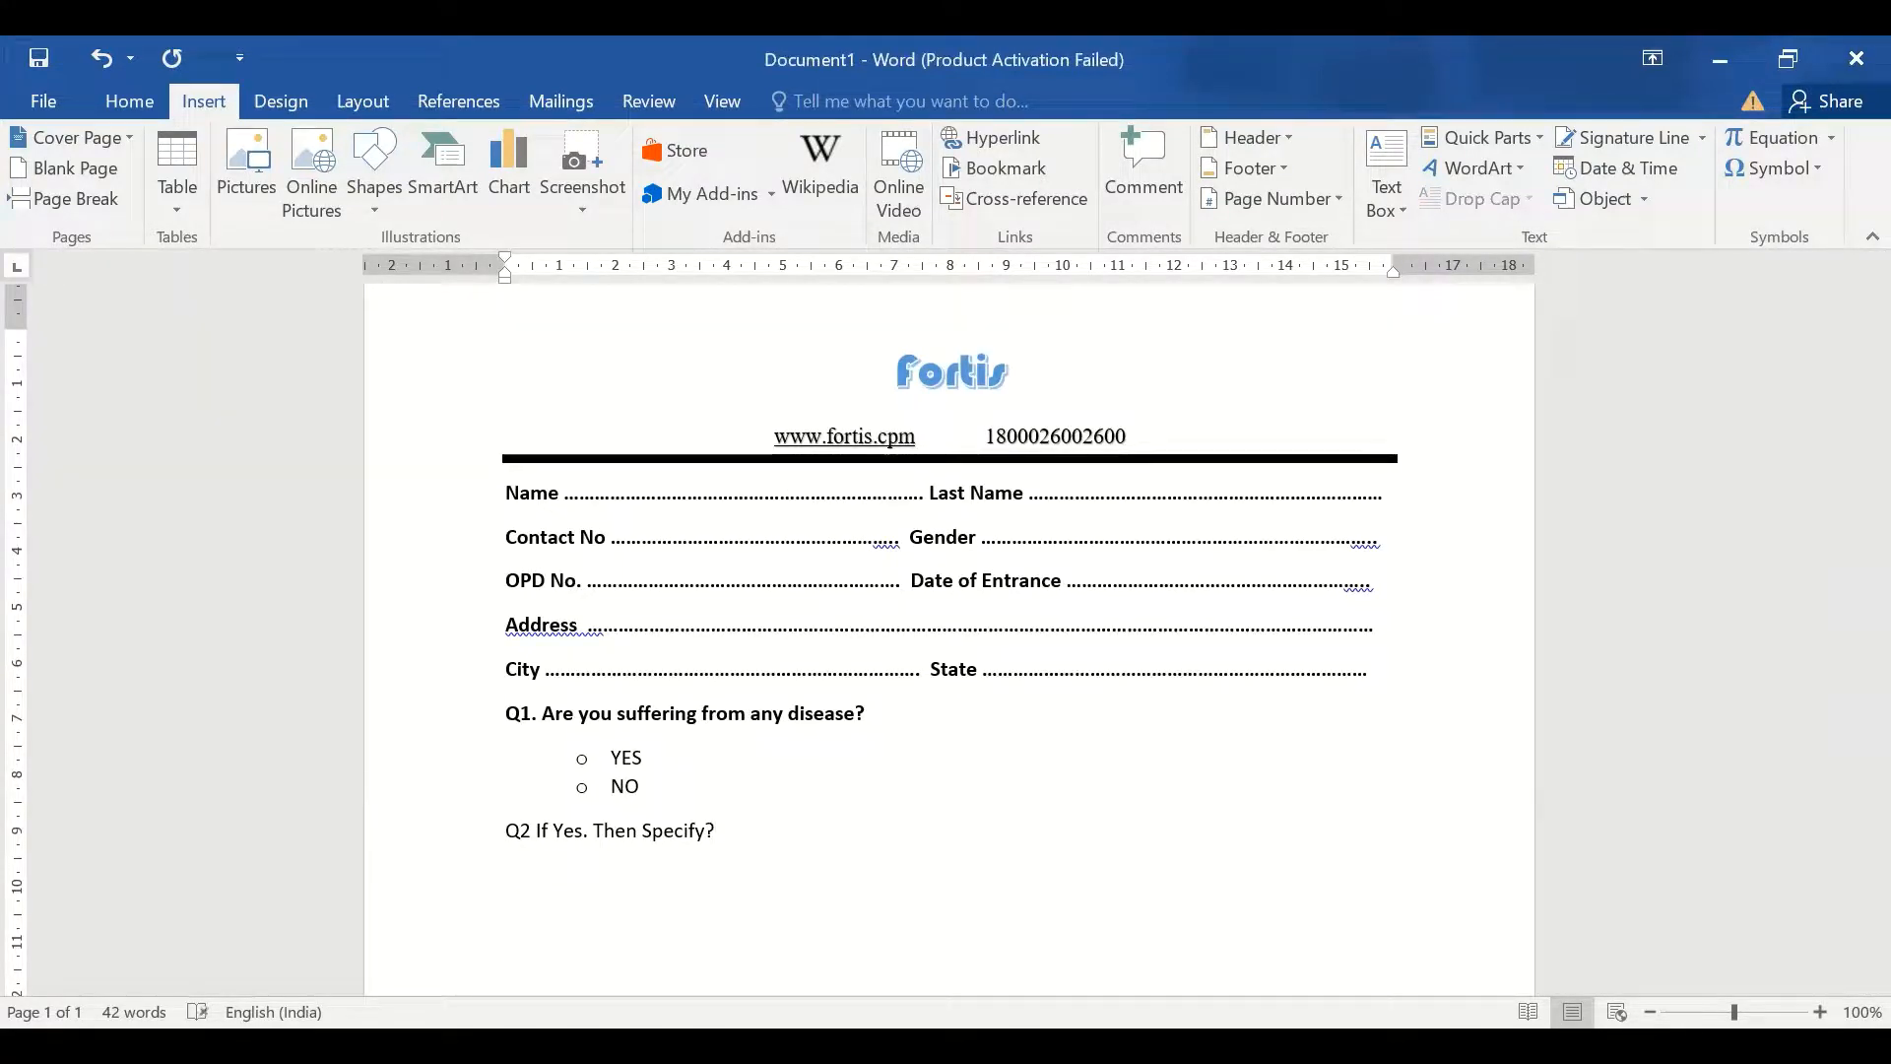
Add two dotted answer lines, make the Q2 question bold, and start a line below
type("............................................................................................................................................................................")
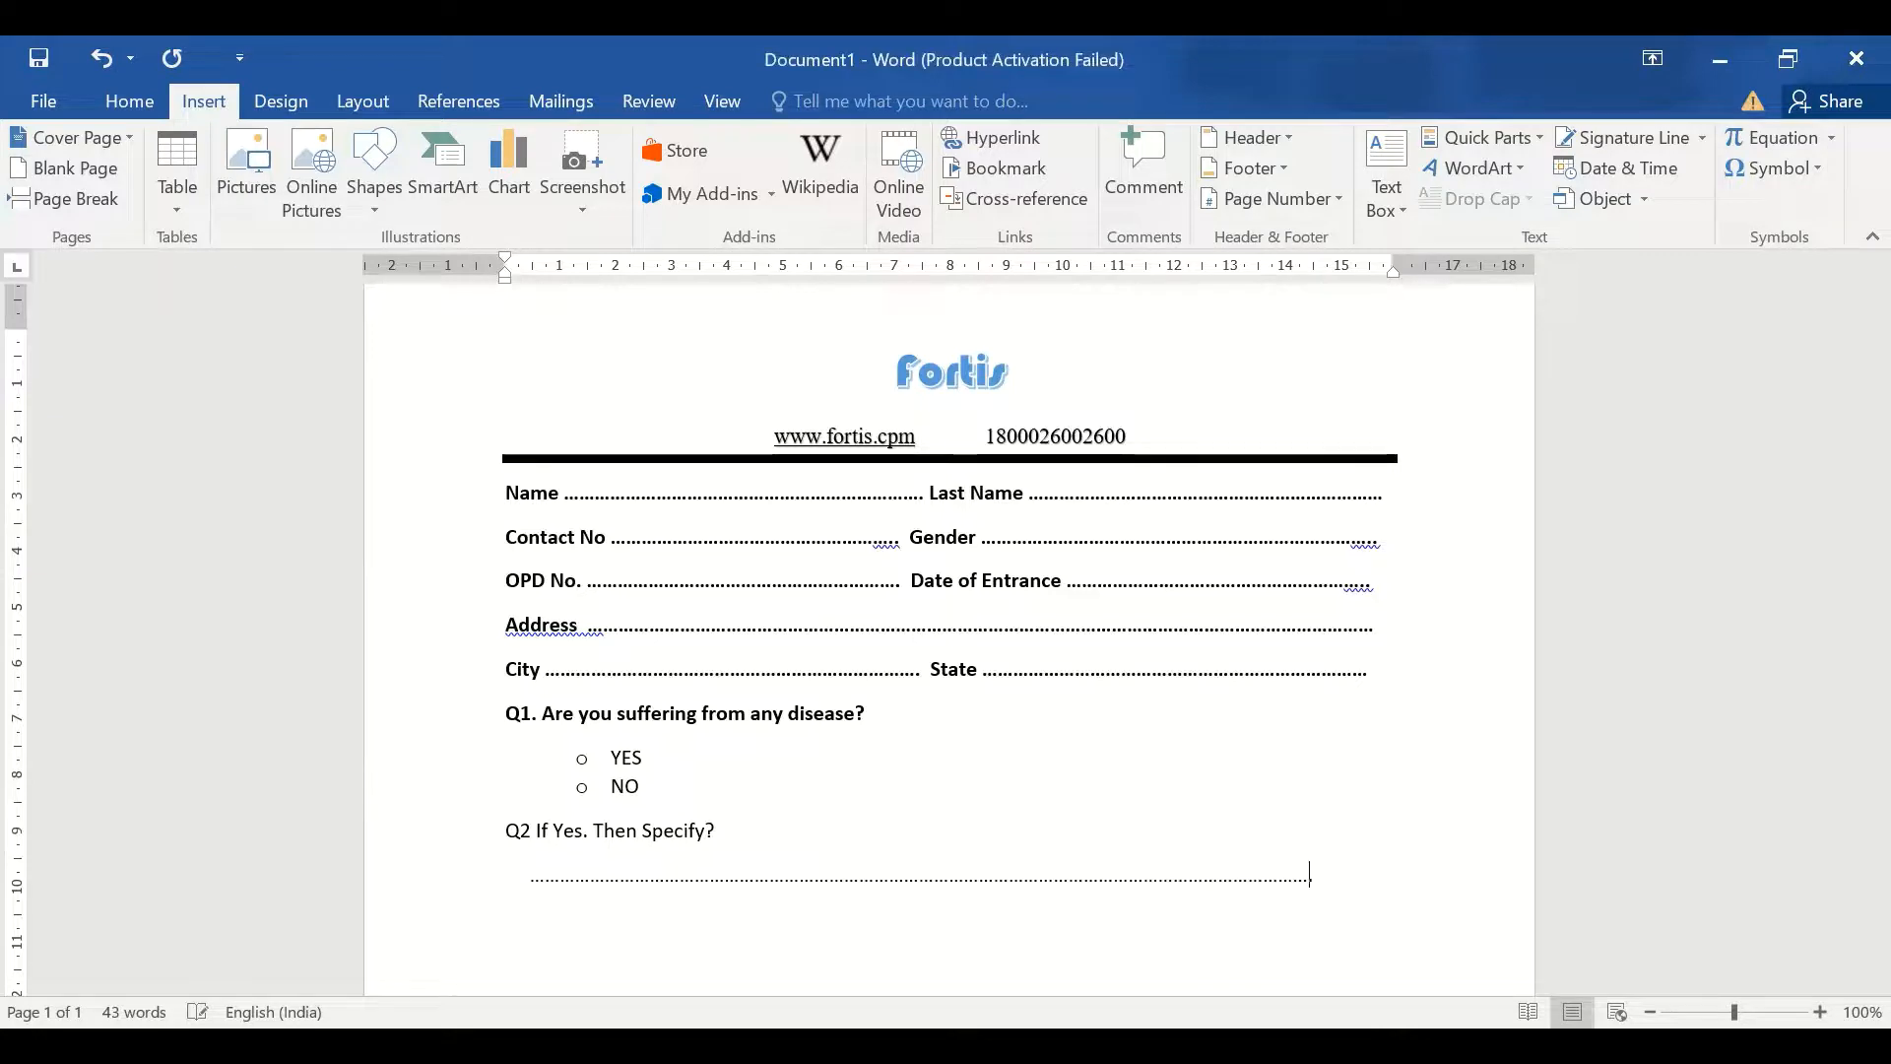
type(".........................................................")
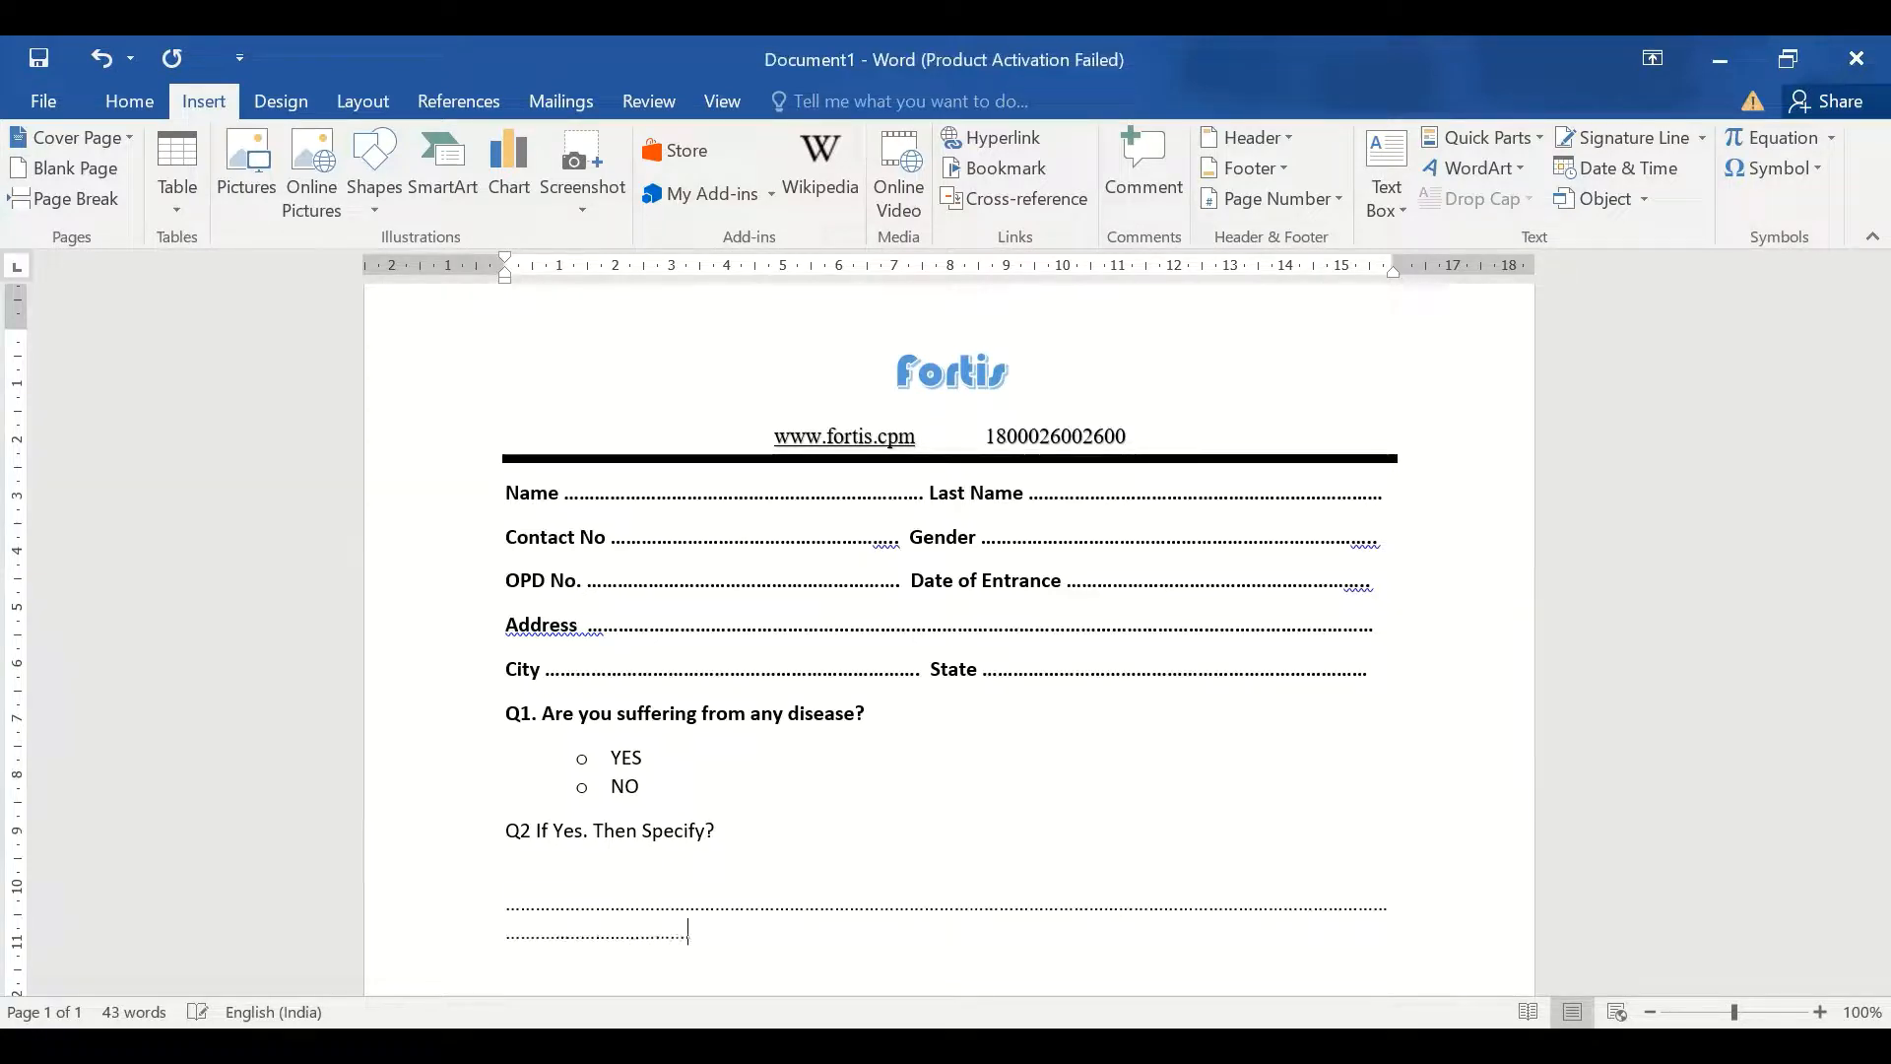
type("...................................................................................")
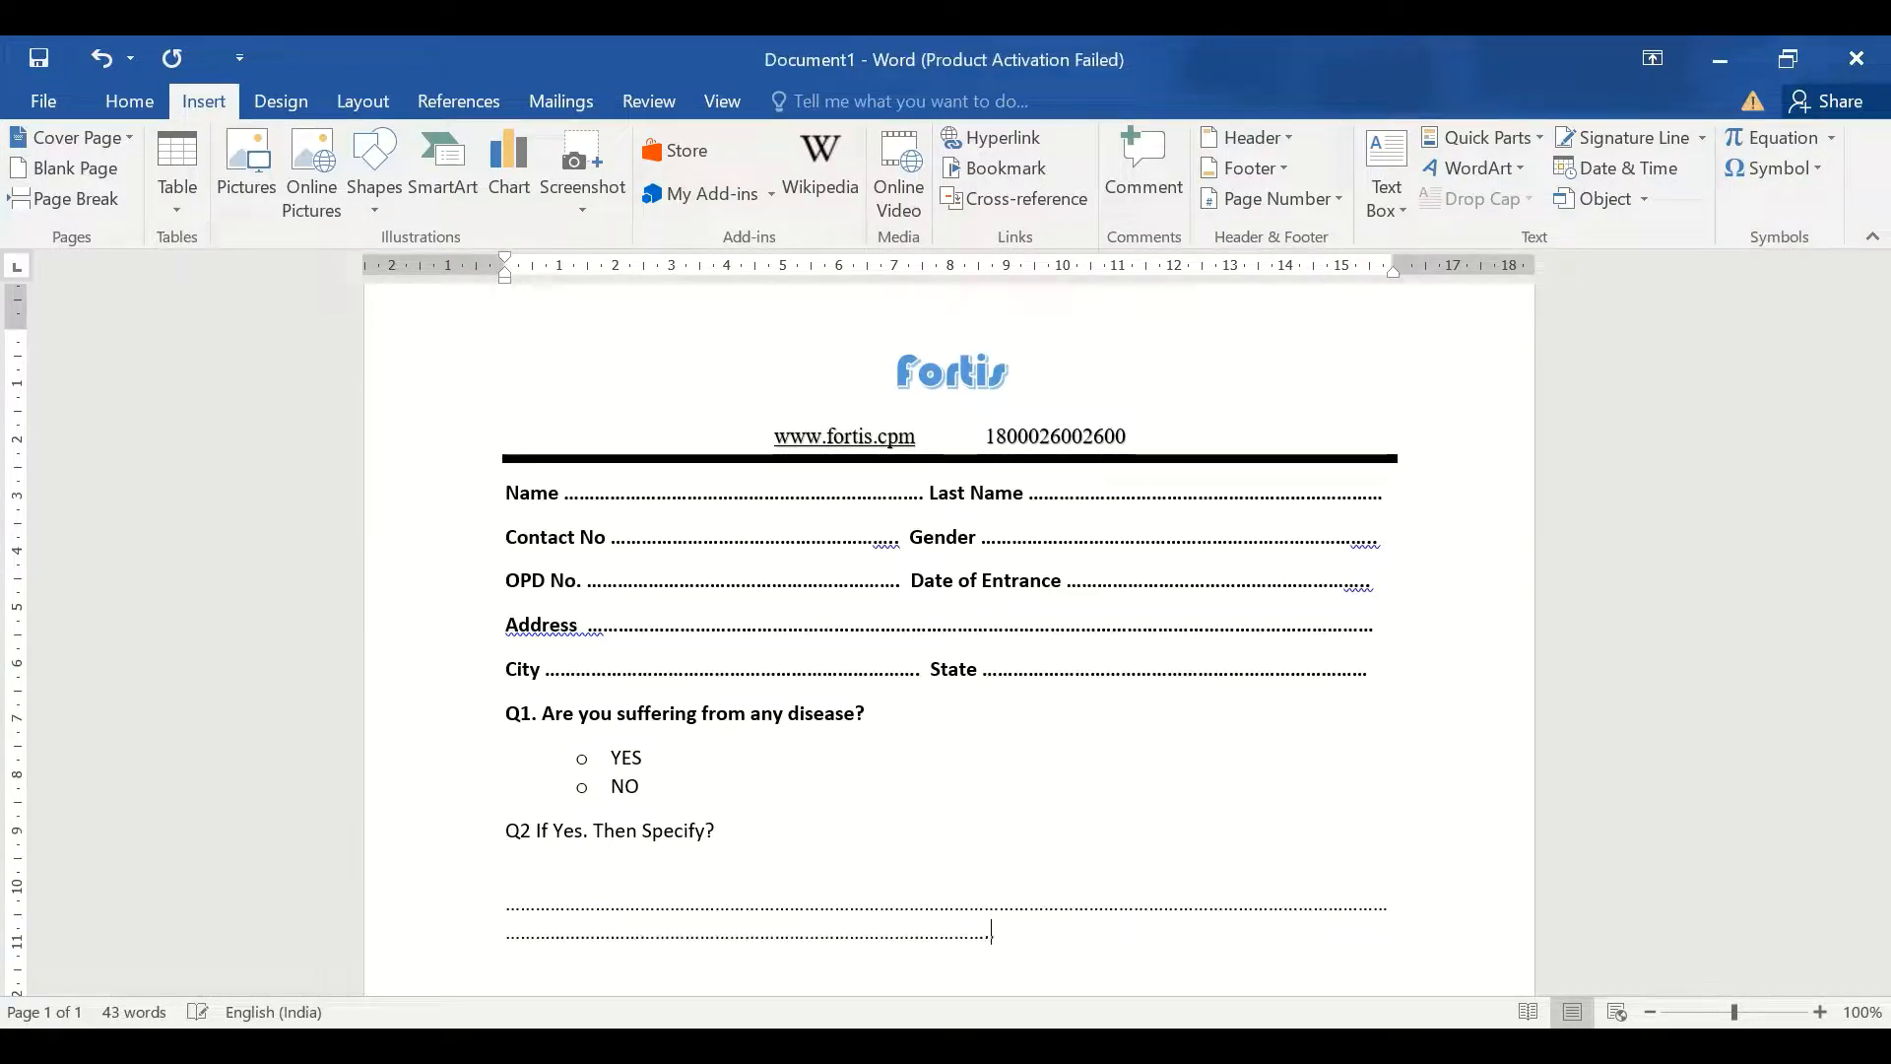
type(".....................")
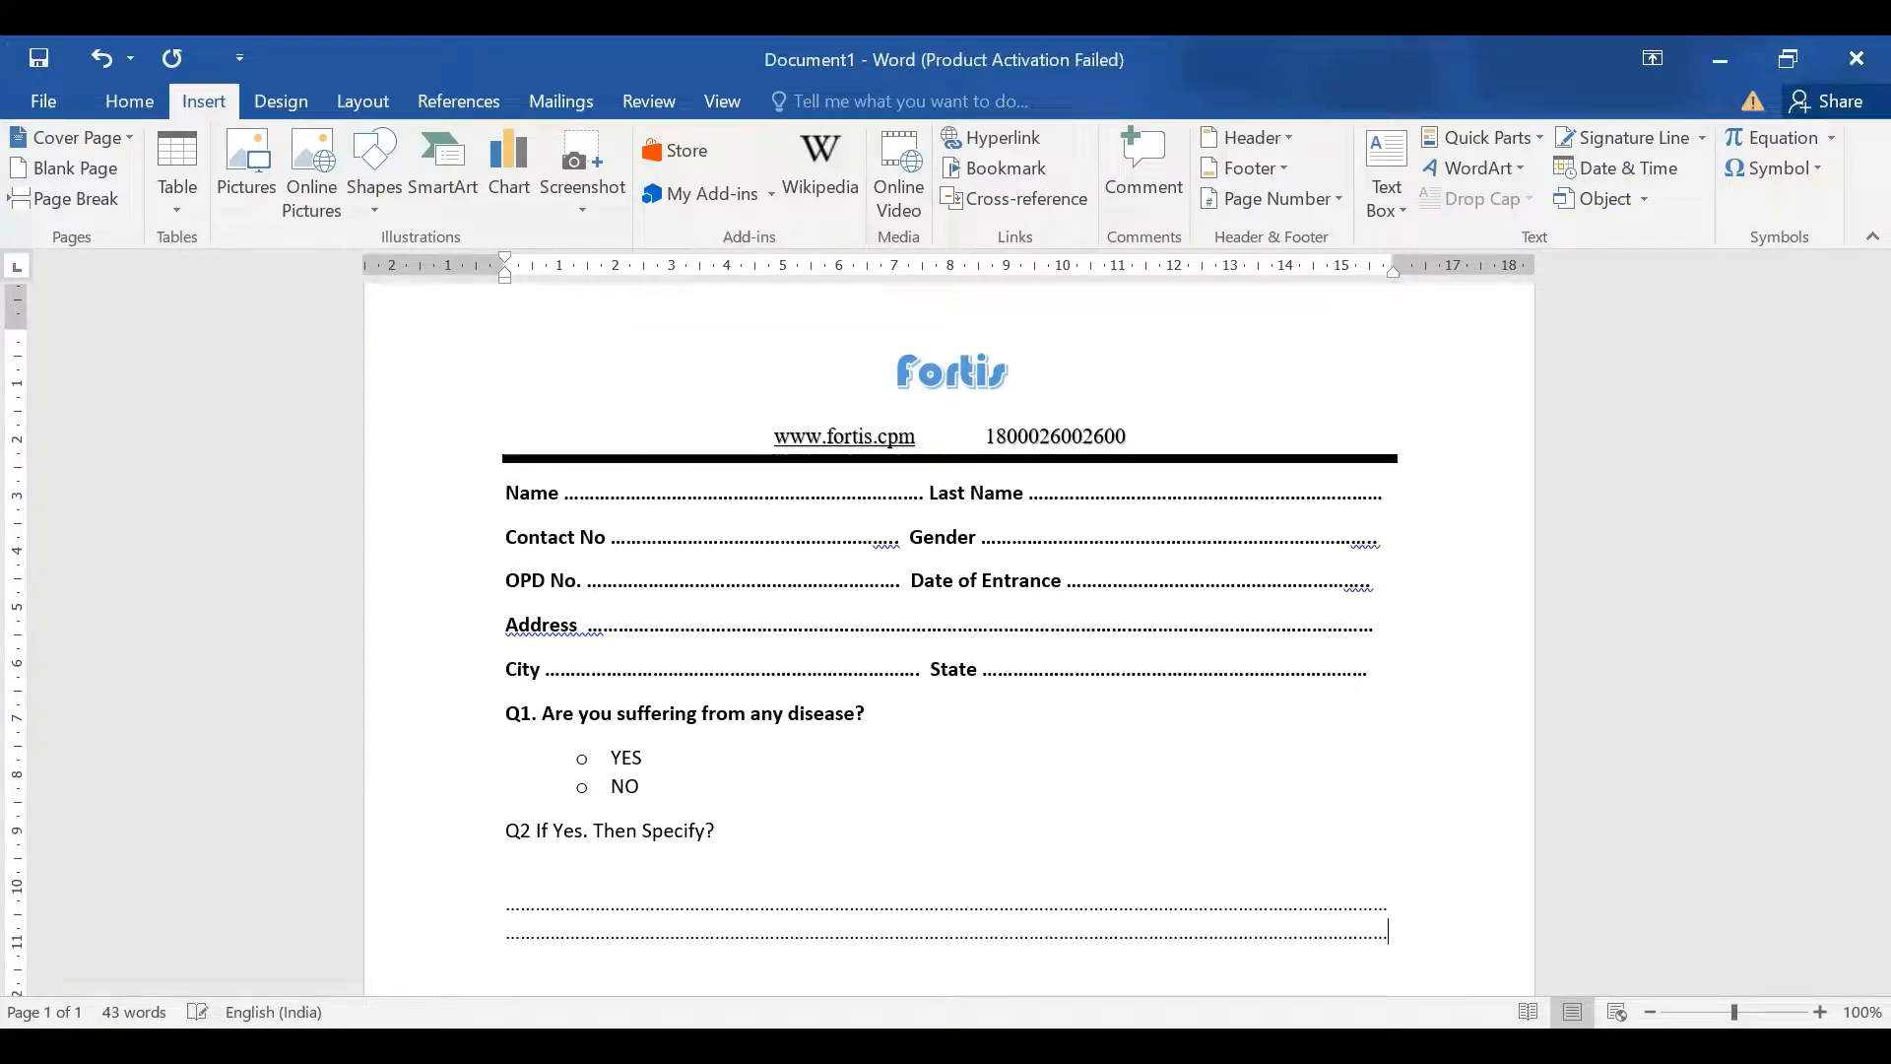
left_click(463, 856)
key("ctrl+b")
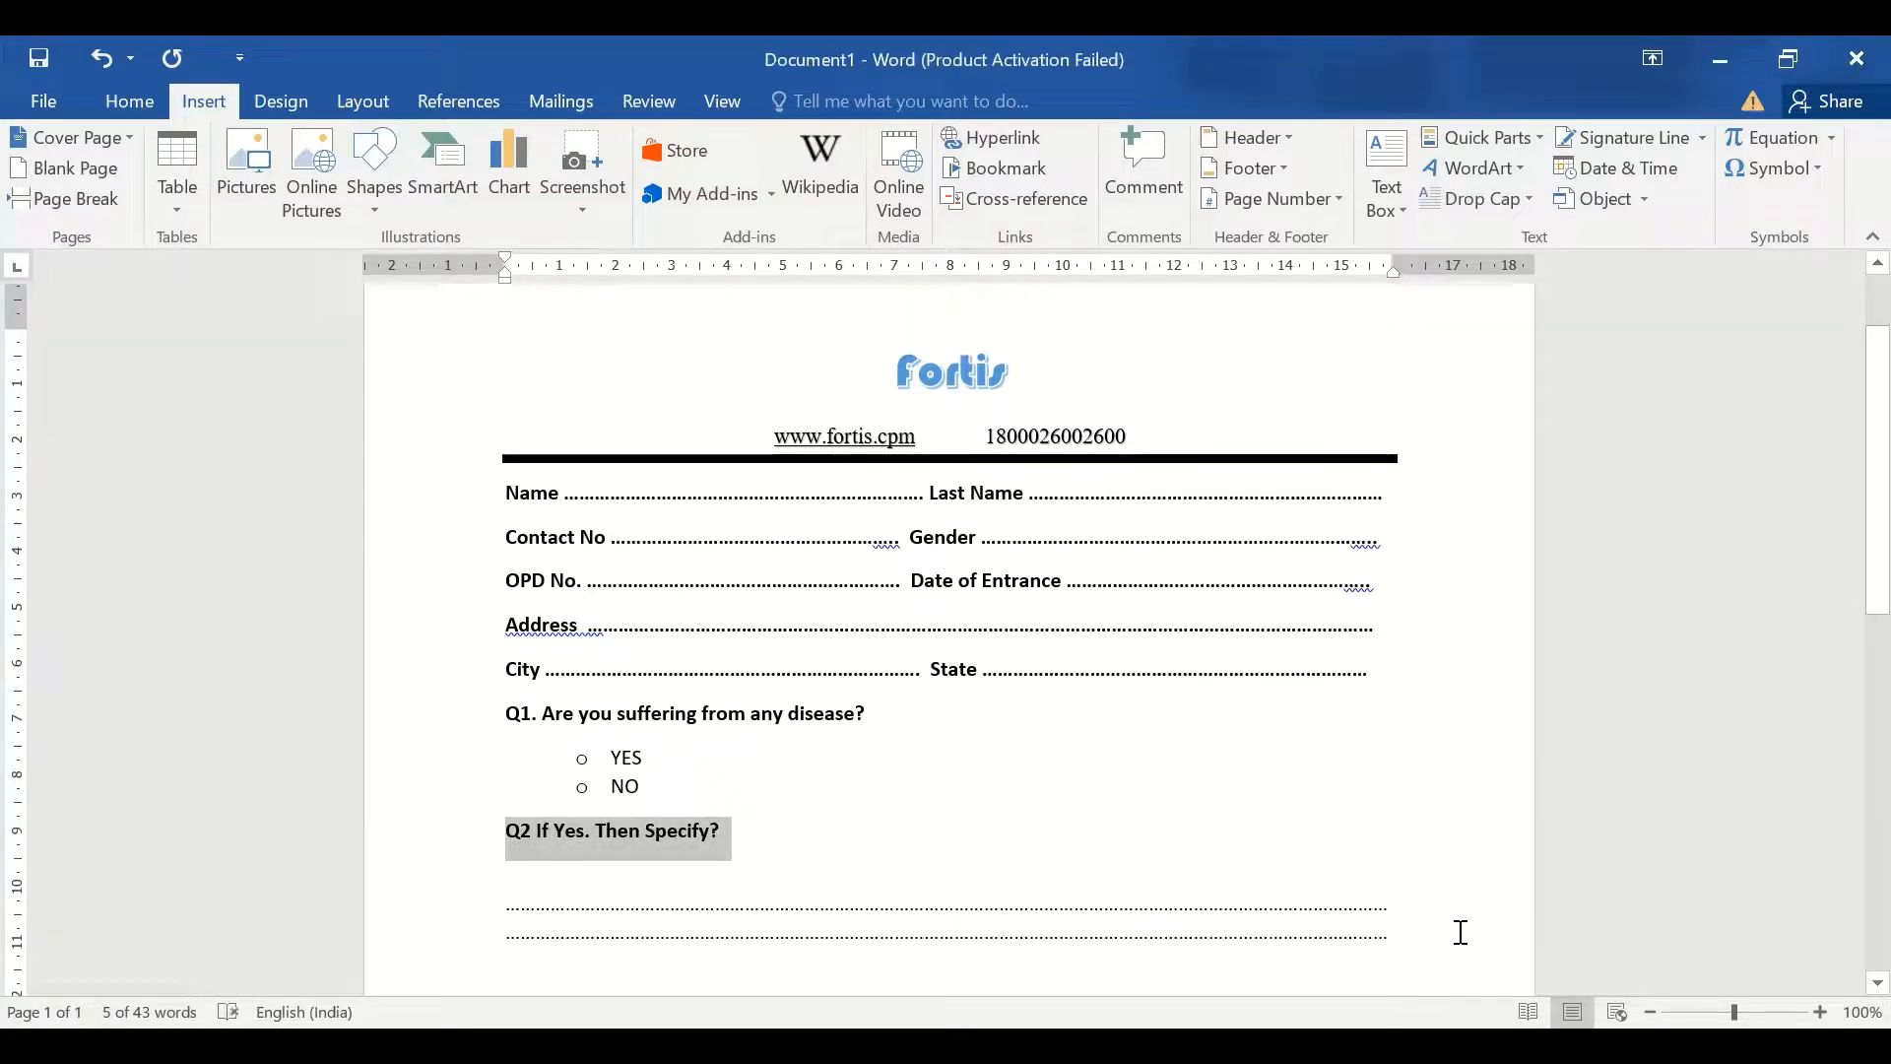
scroll(1848, 654, "down", 3)
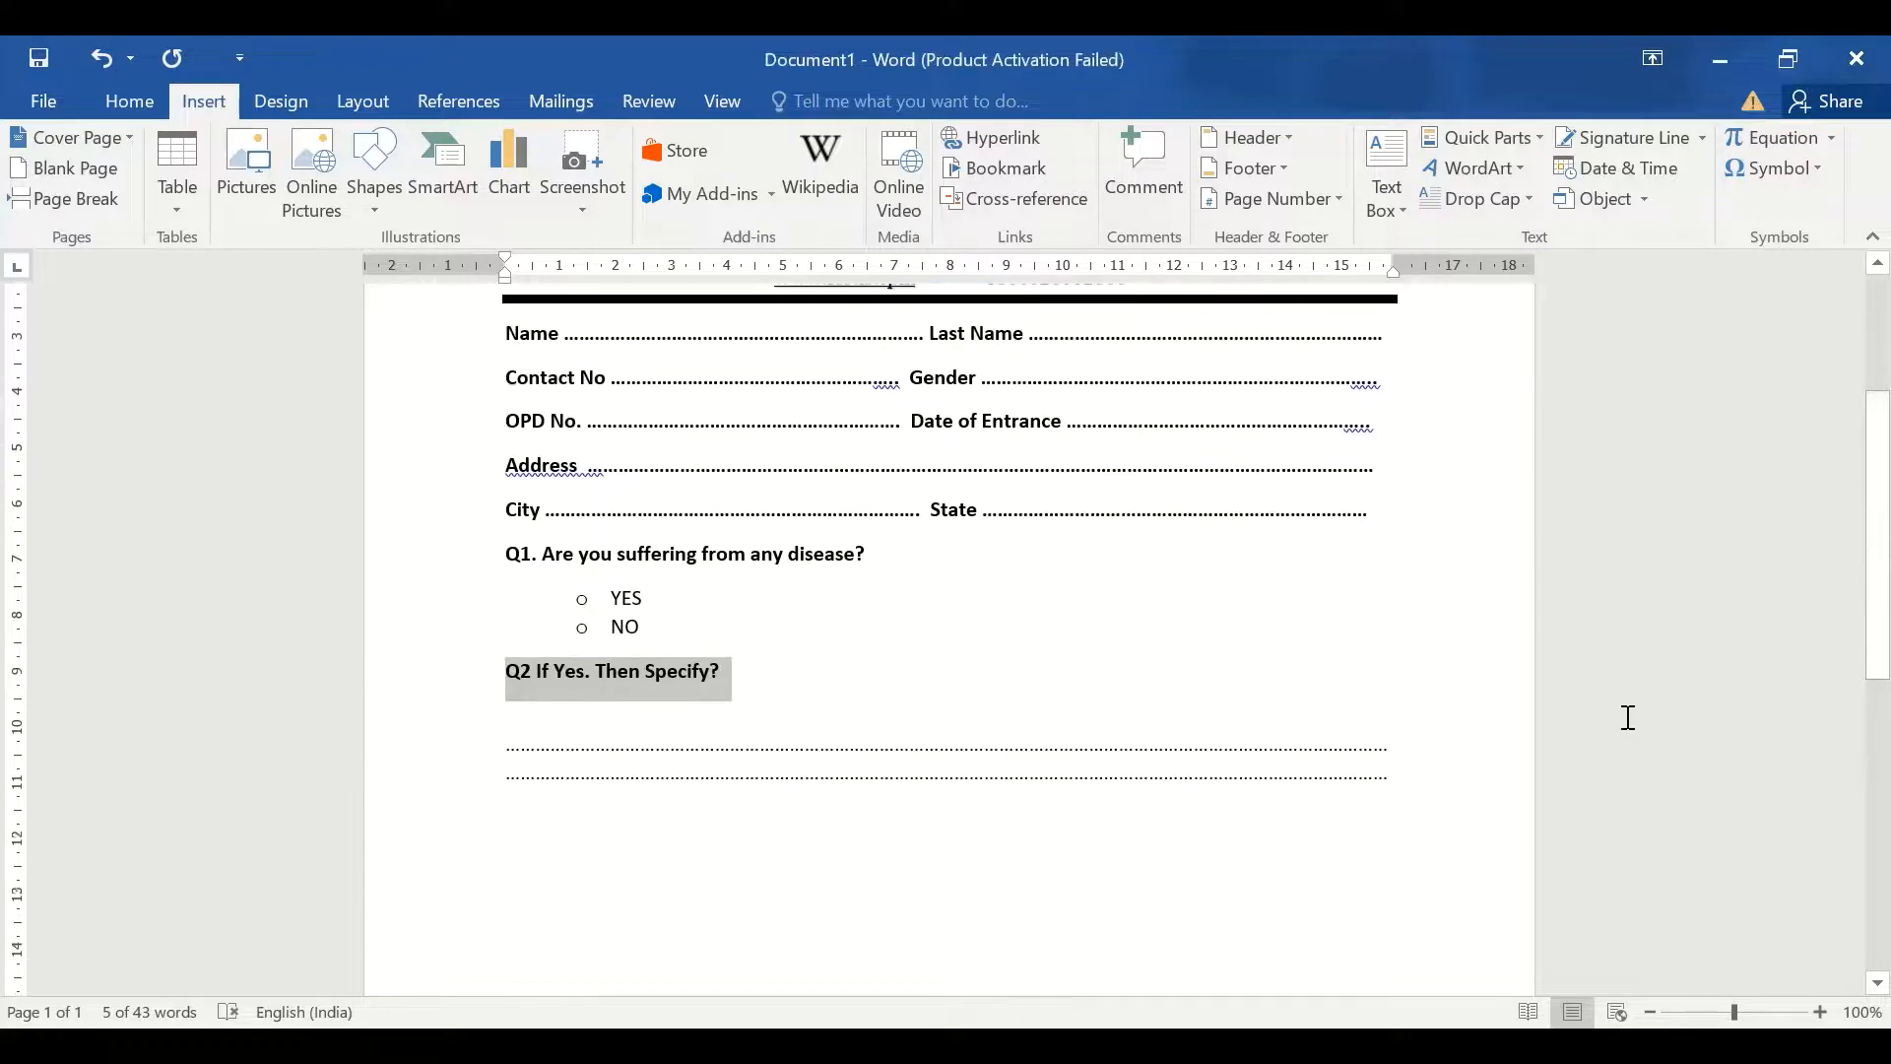
left_click(1402, 792)
key("Return")
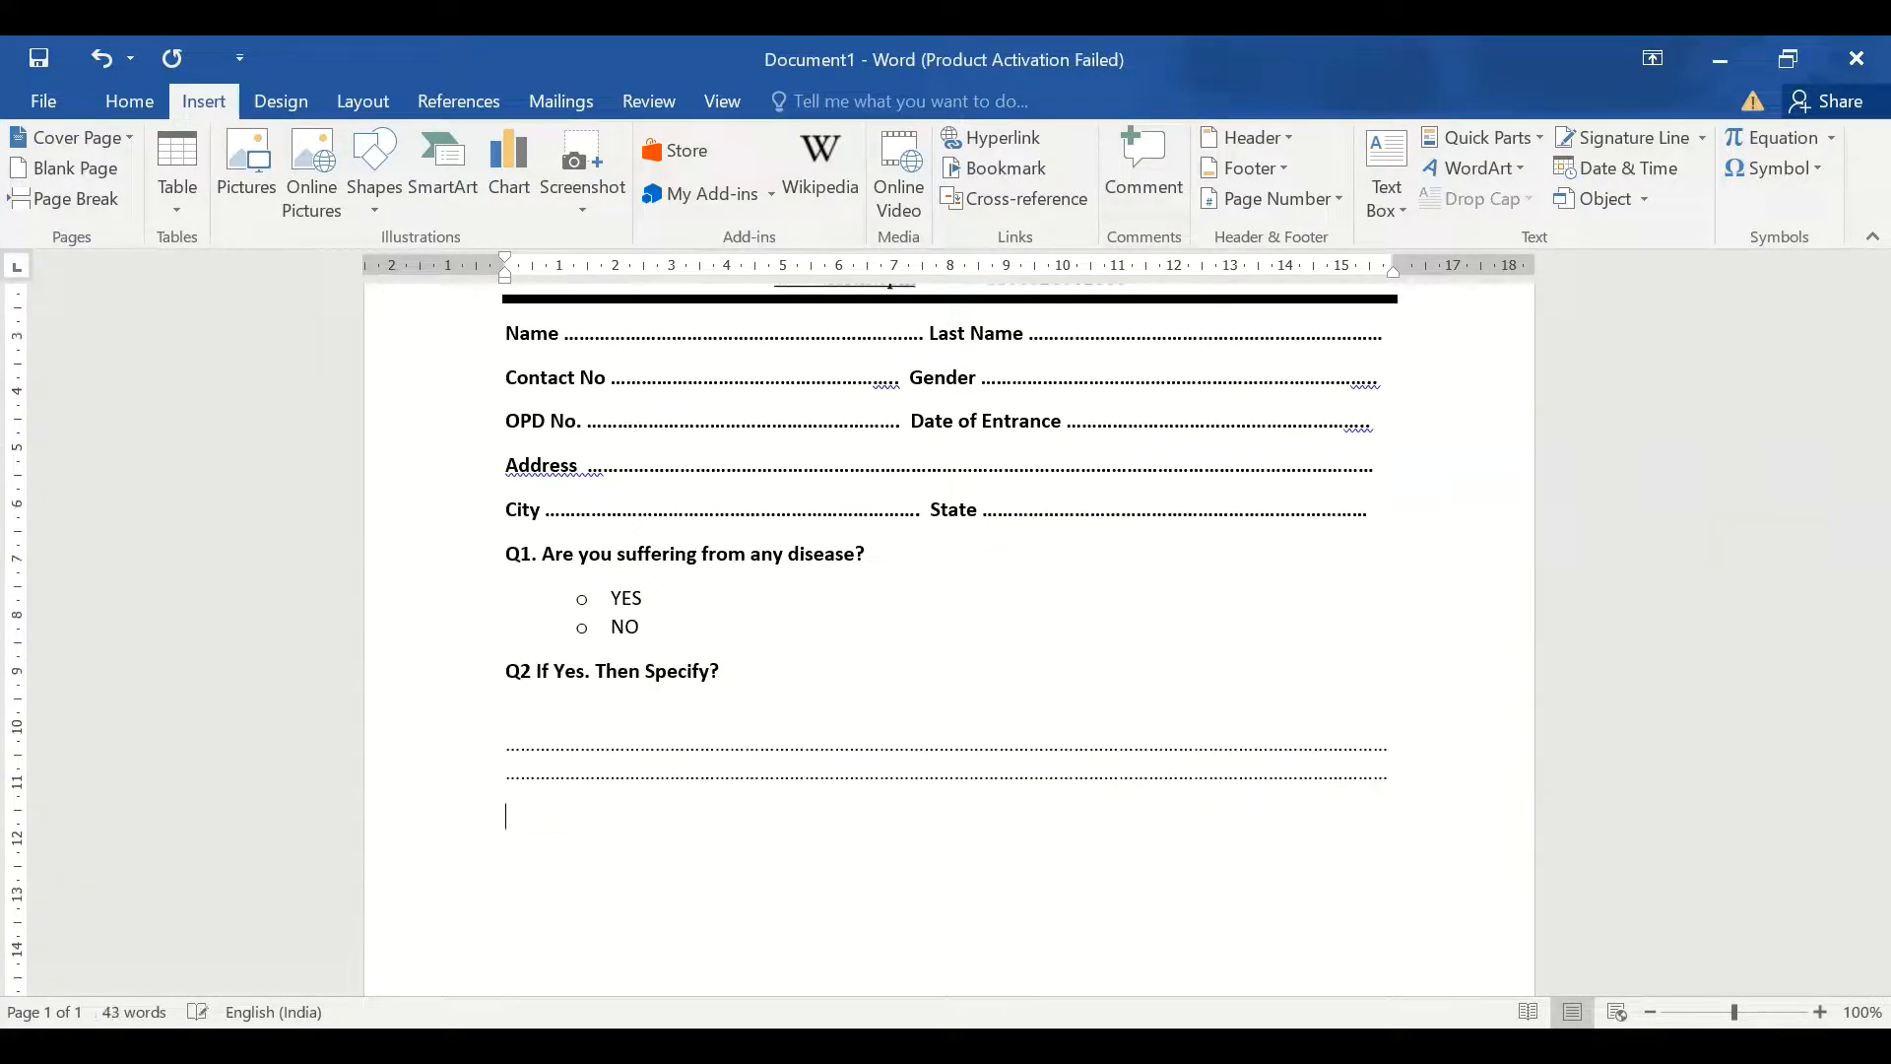
Type 'Q3 Symptoms of Disease?', make it bold, and add an empty line beneath it
type("Q3")
type("Symp")
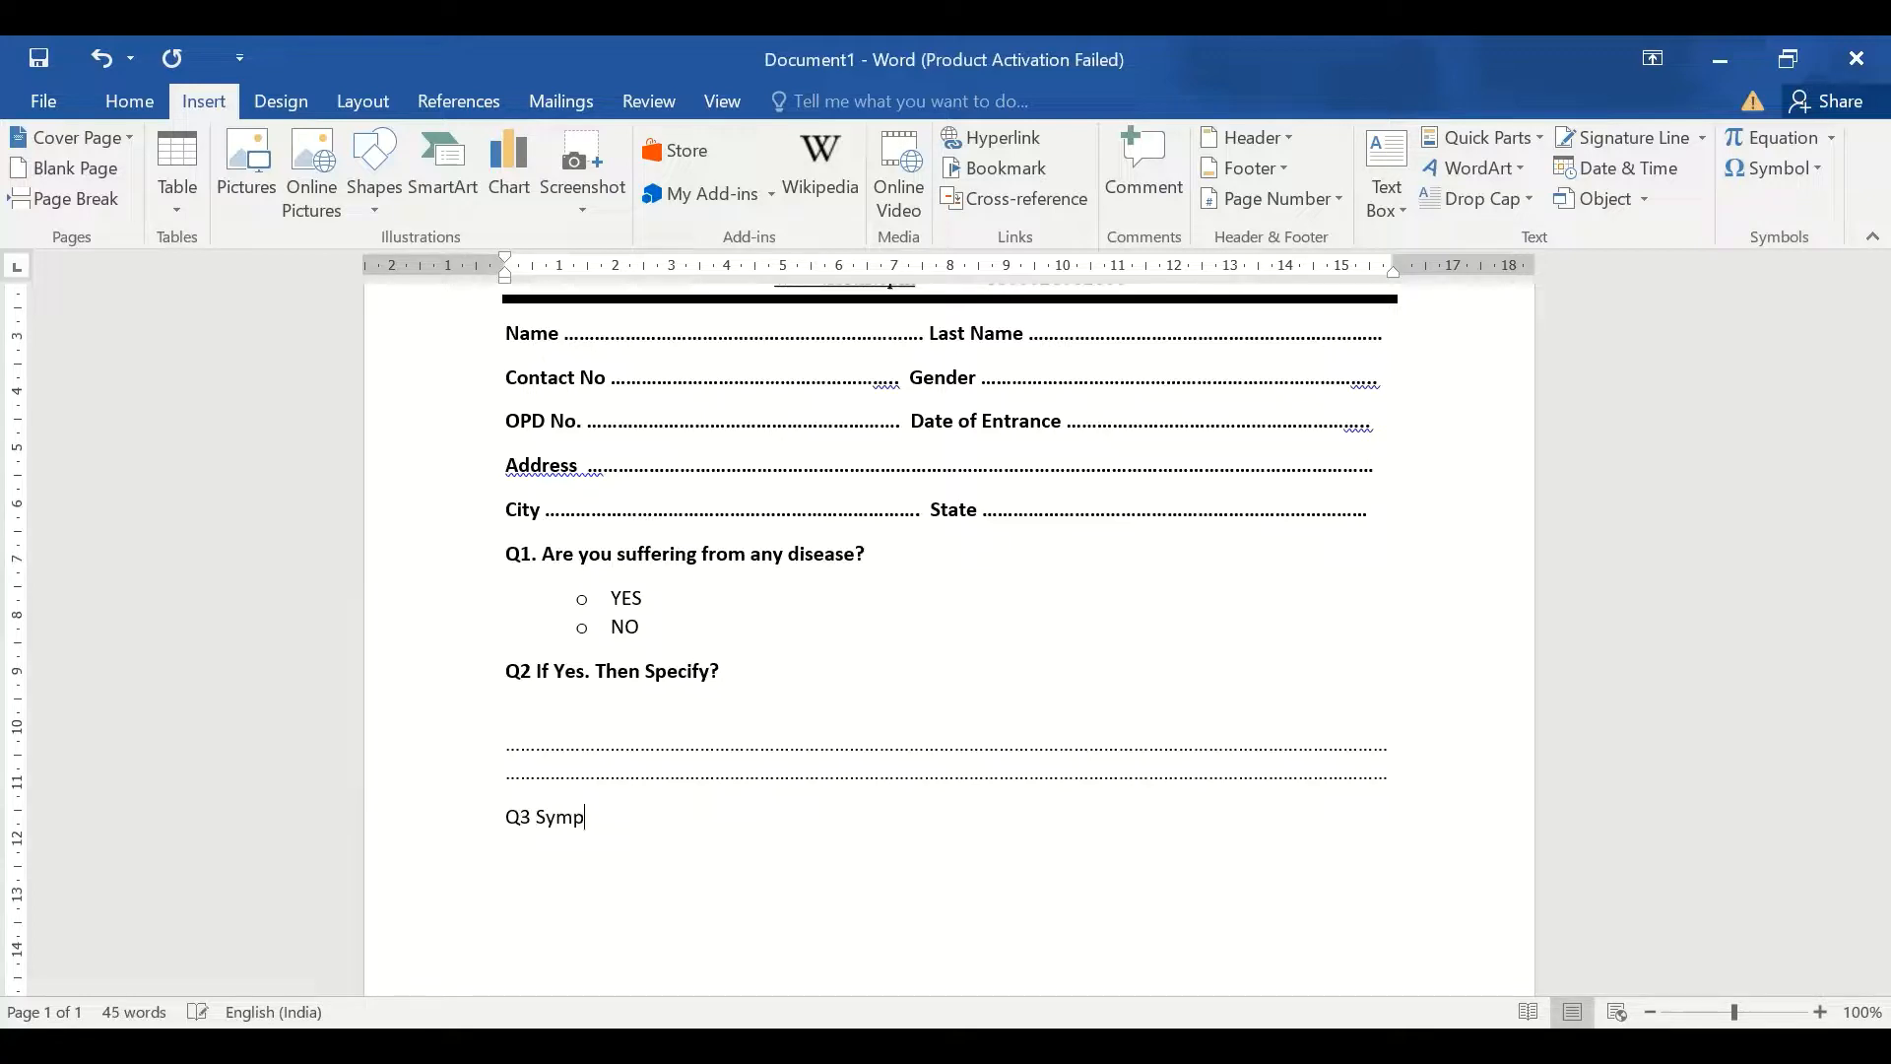
type("toms of Disease?")
key("Return")
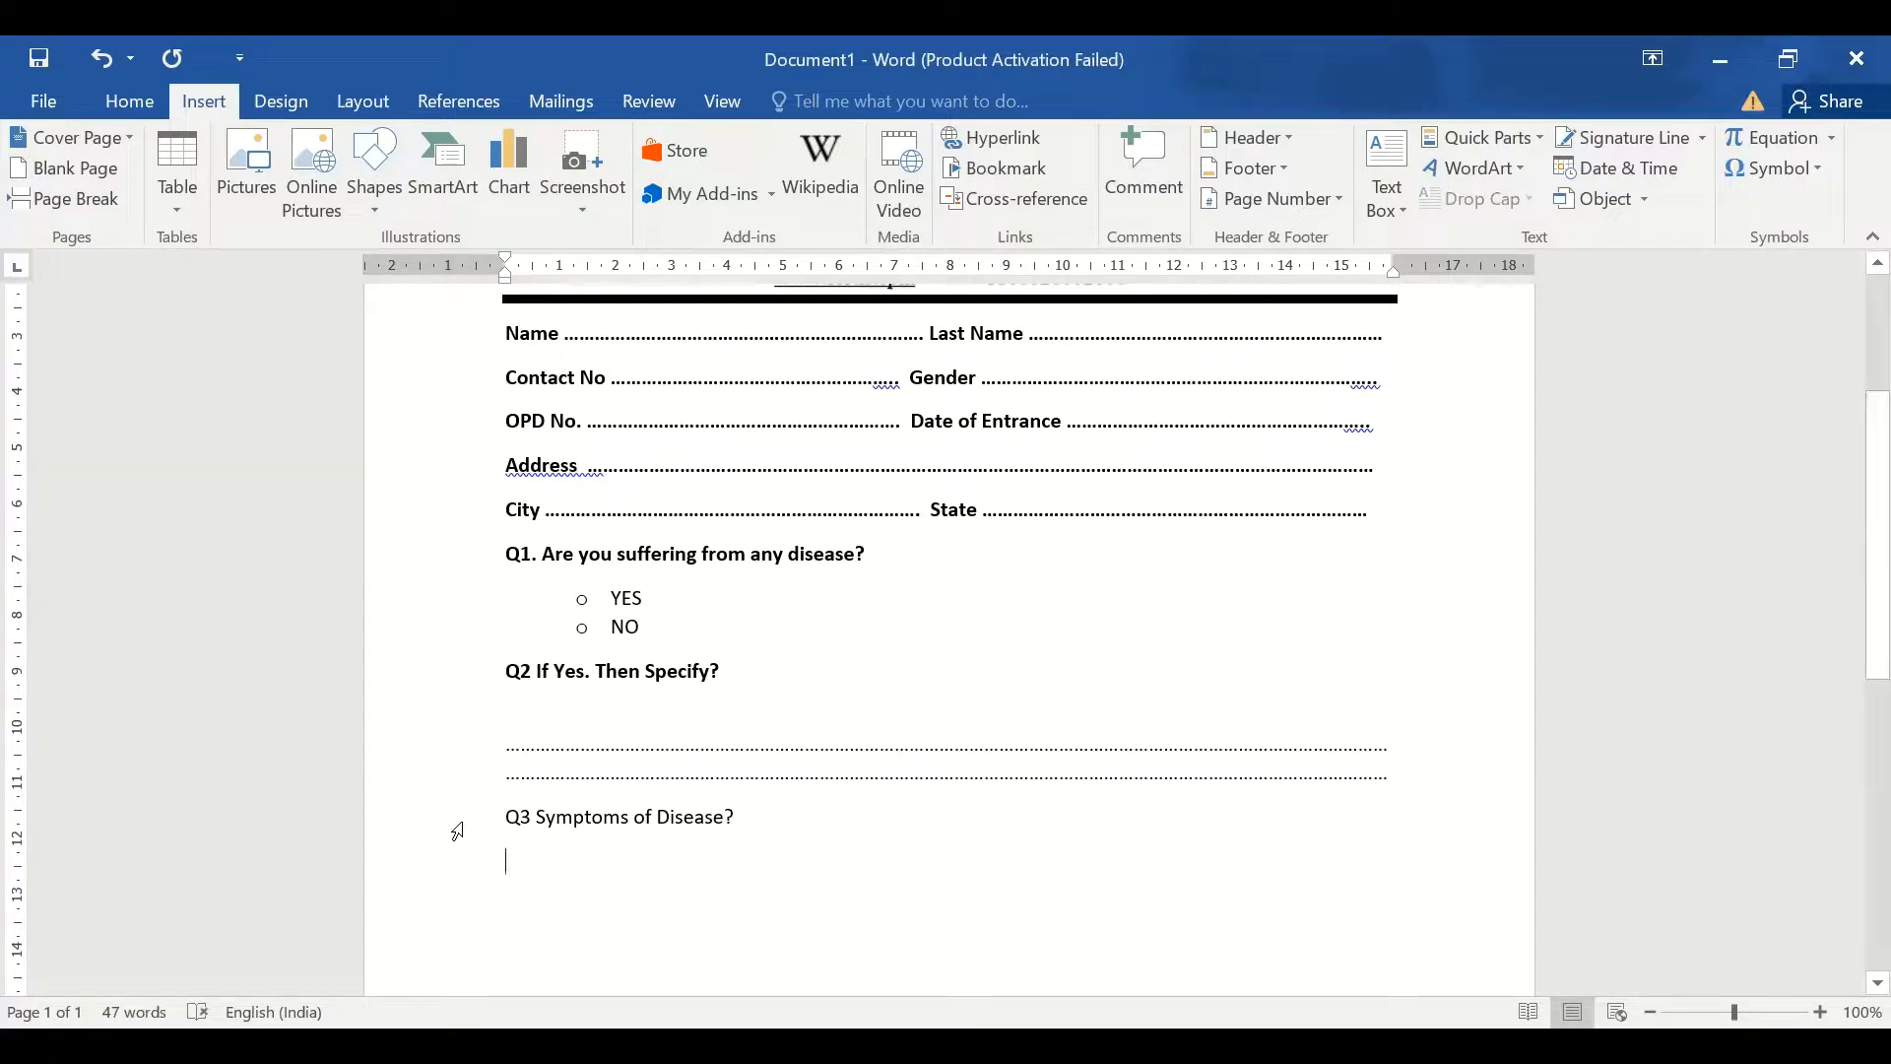
left_click(457, 830)
key("ctrl+b")
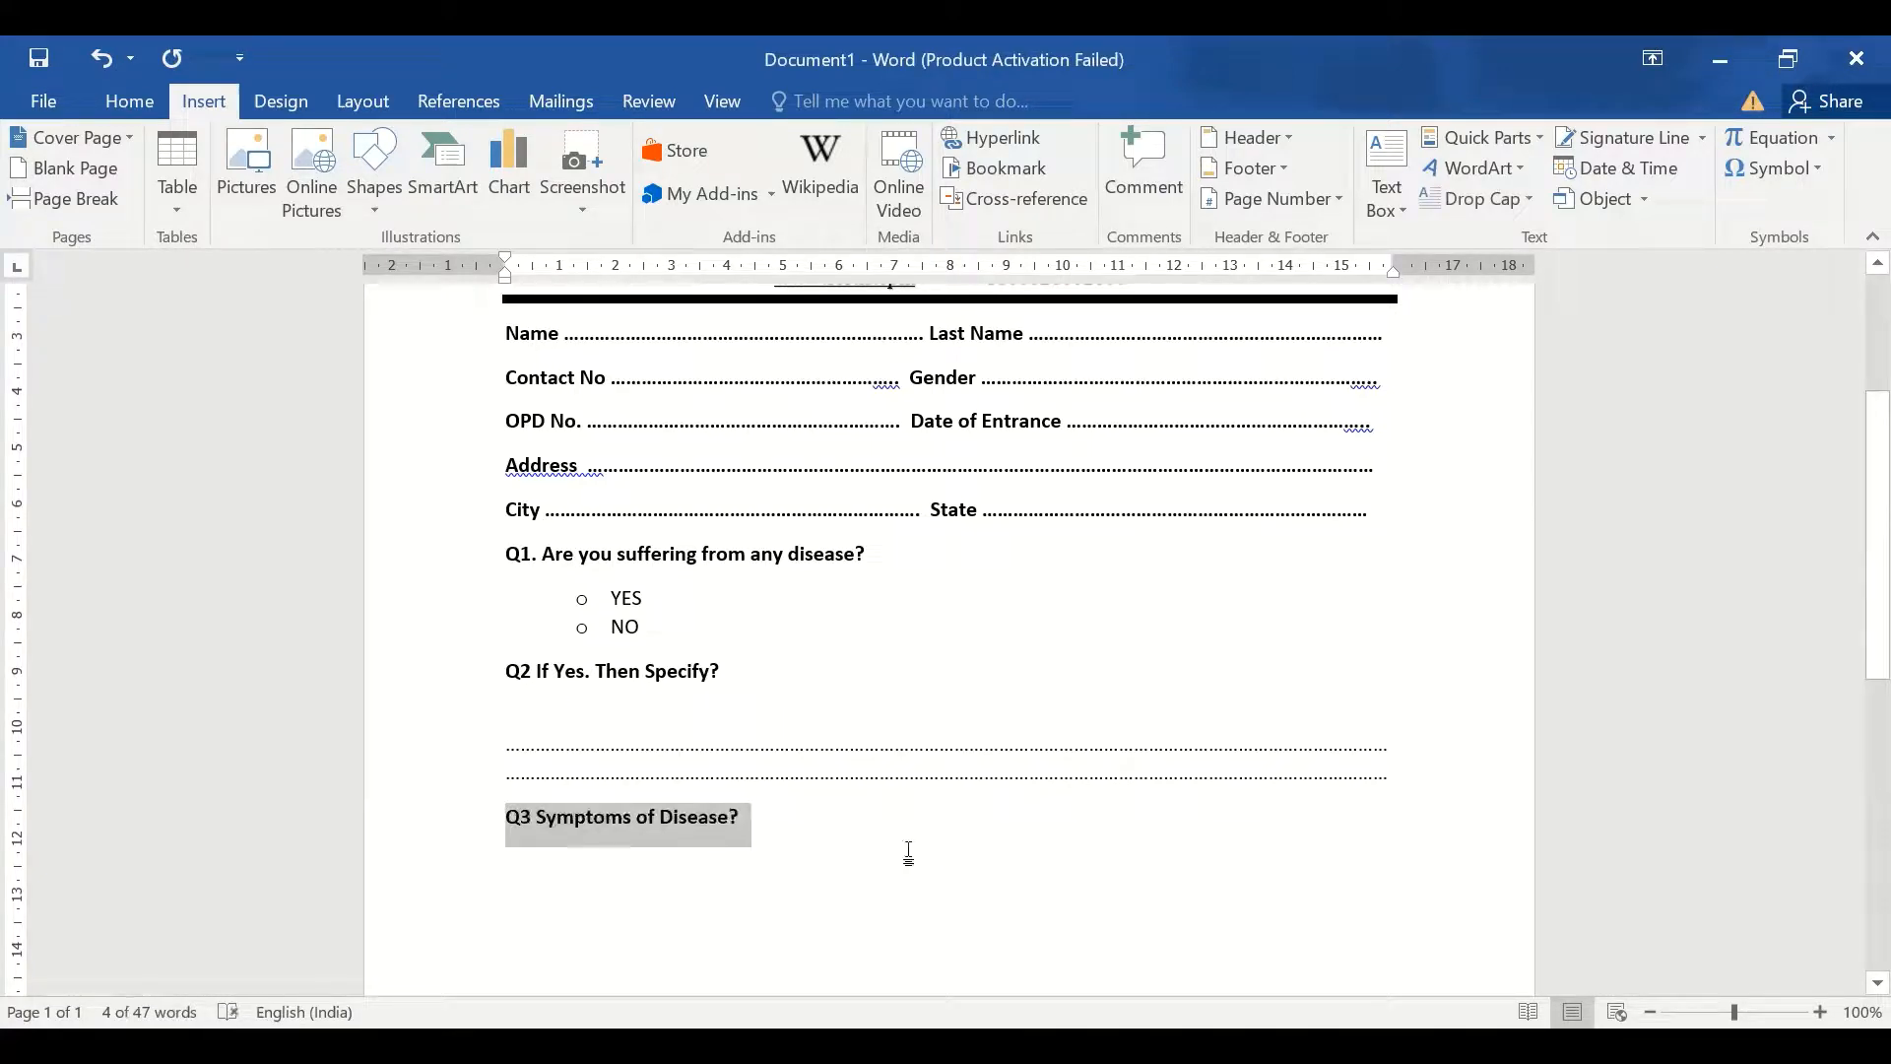
left_click(917, 833)
key("Return")
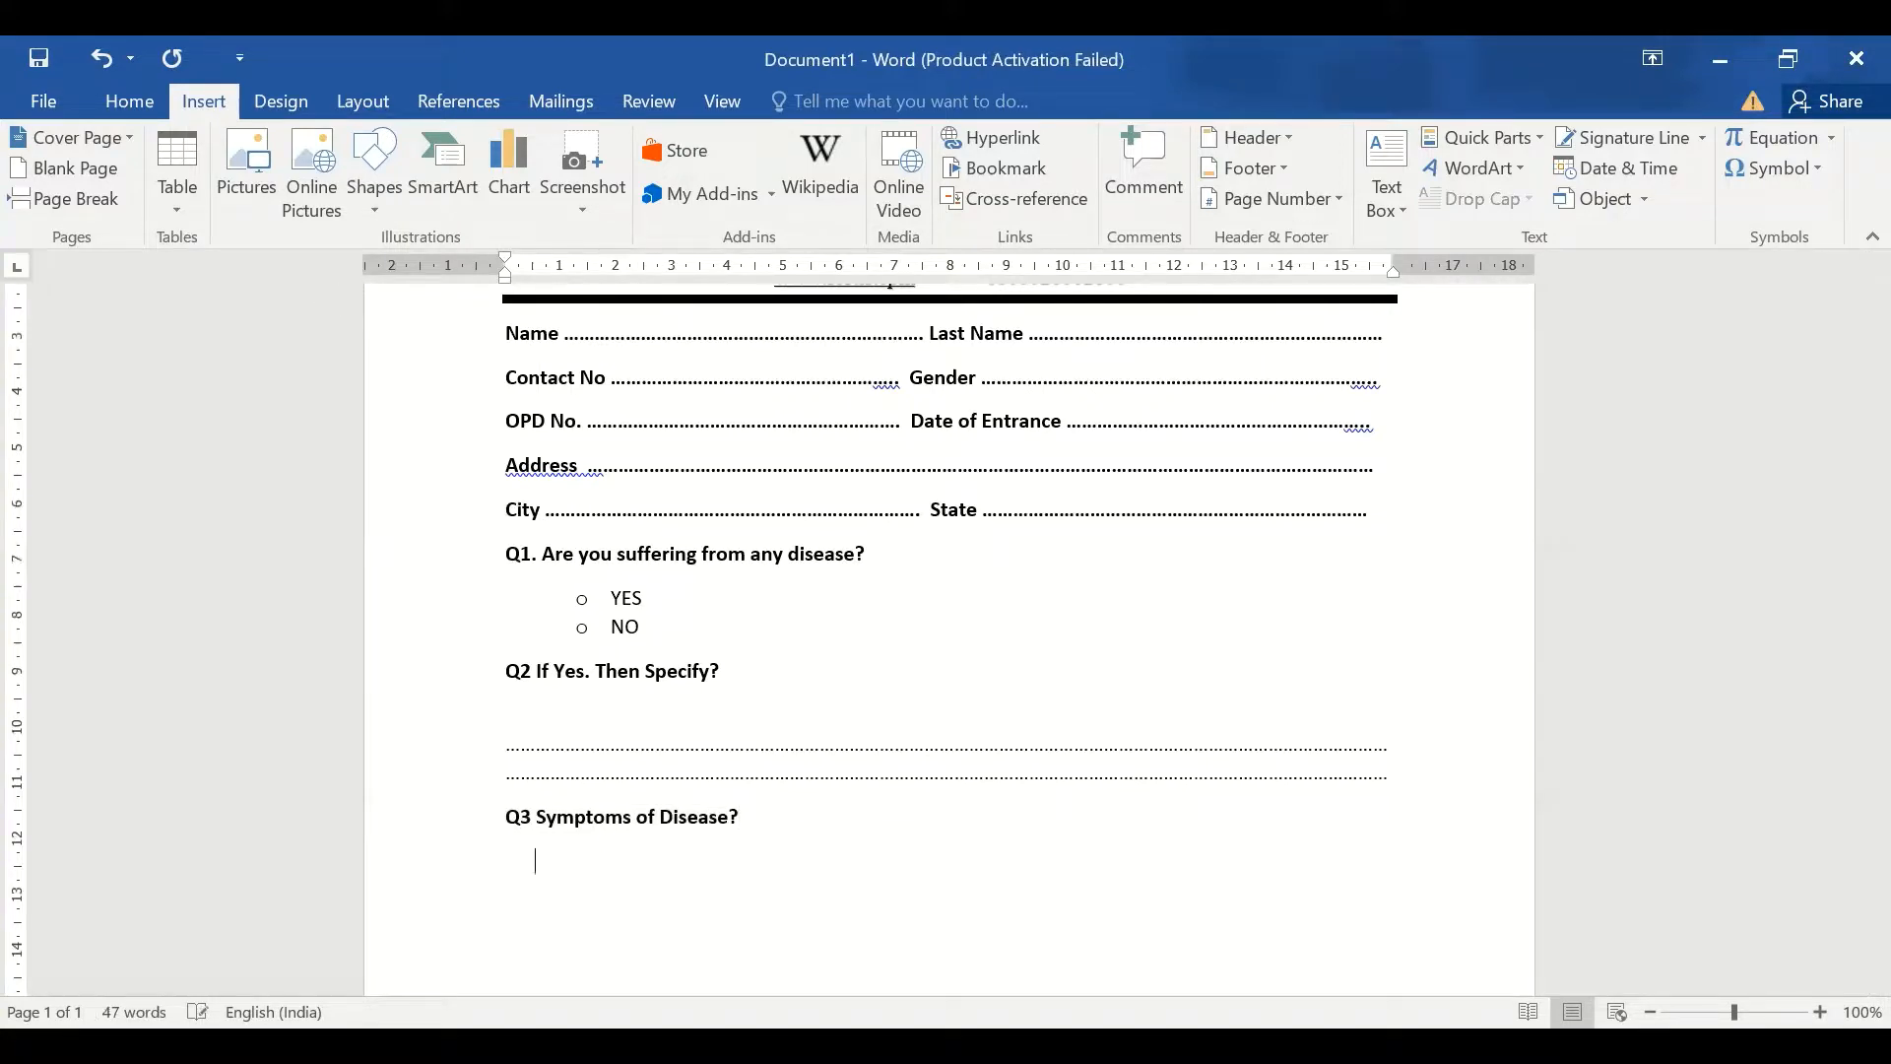
left_click(129, 101)
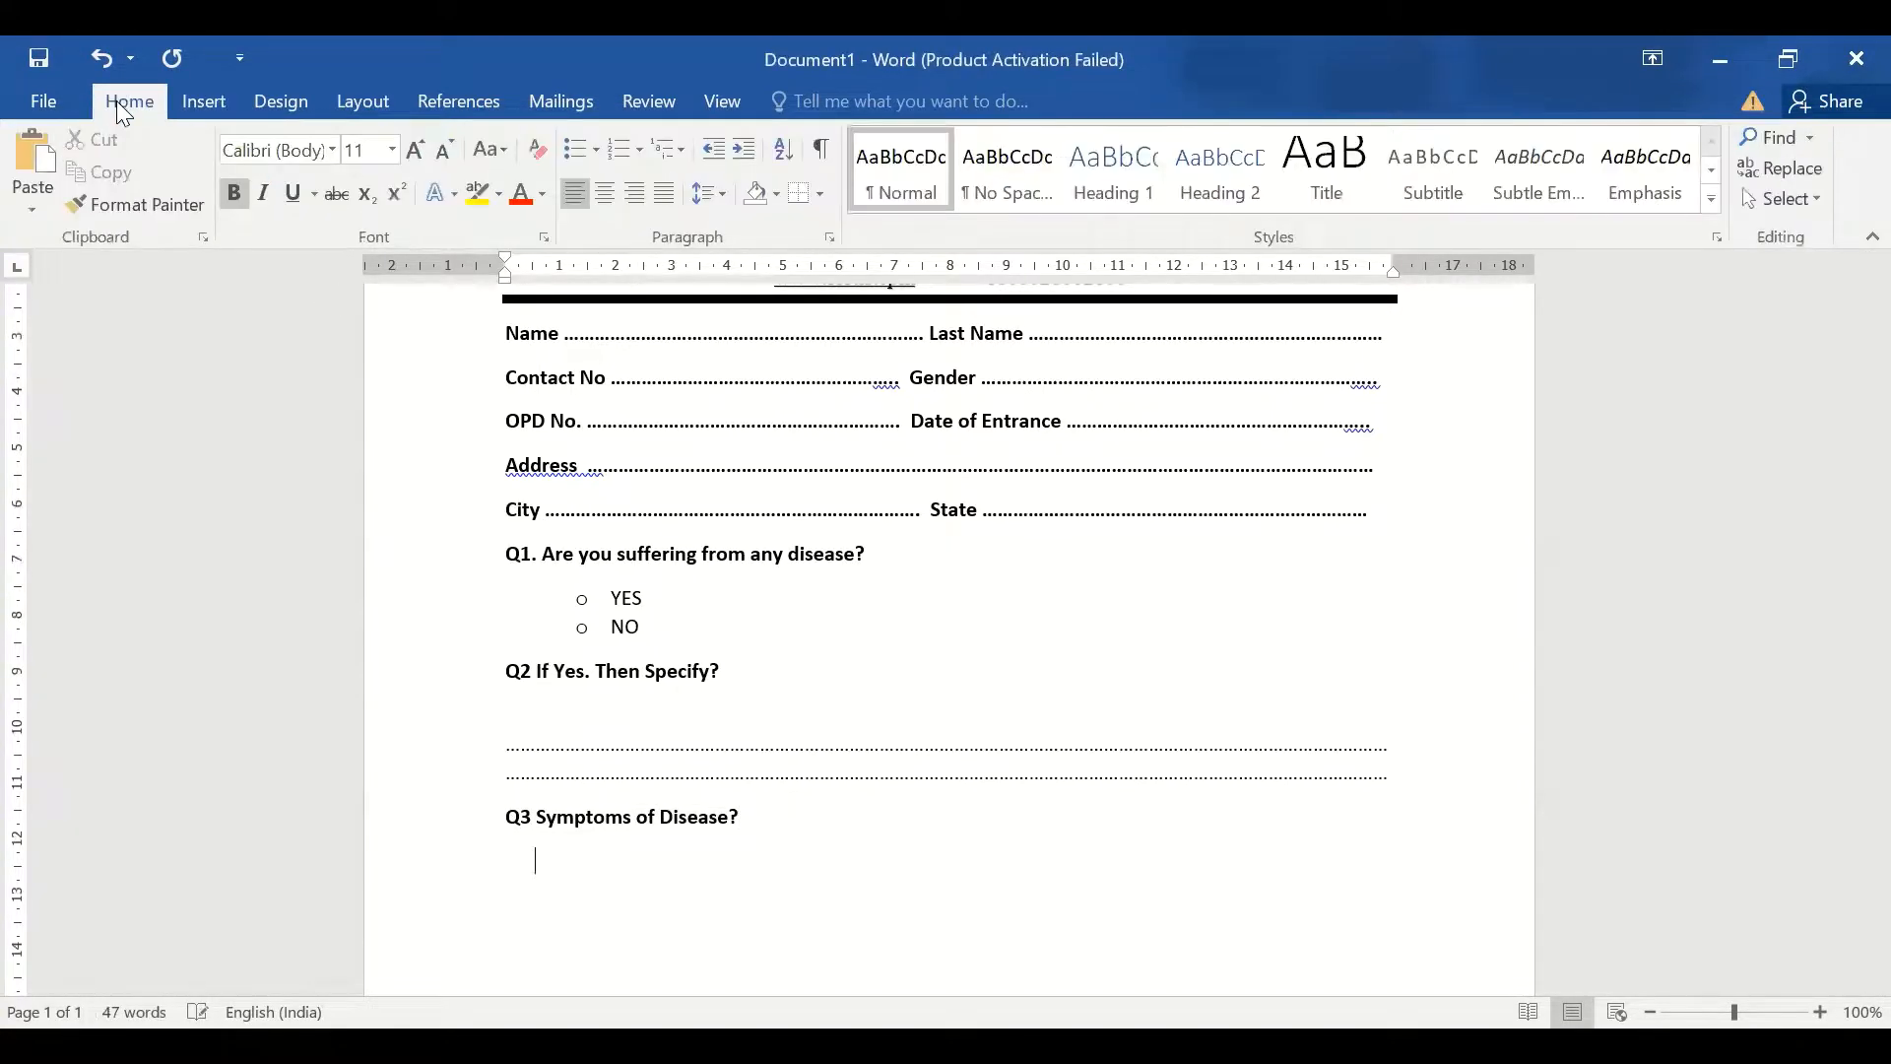
Add square-bulleted options COUGH, COLD, FEVER and INFECTION under Q3, then end the list
left_click(595, 150)
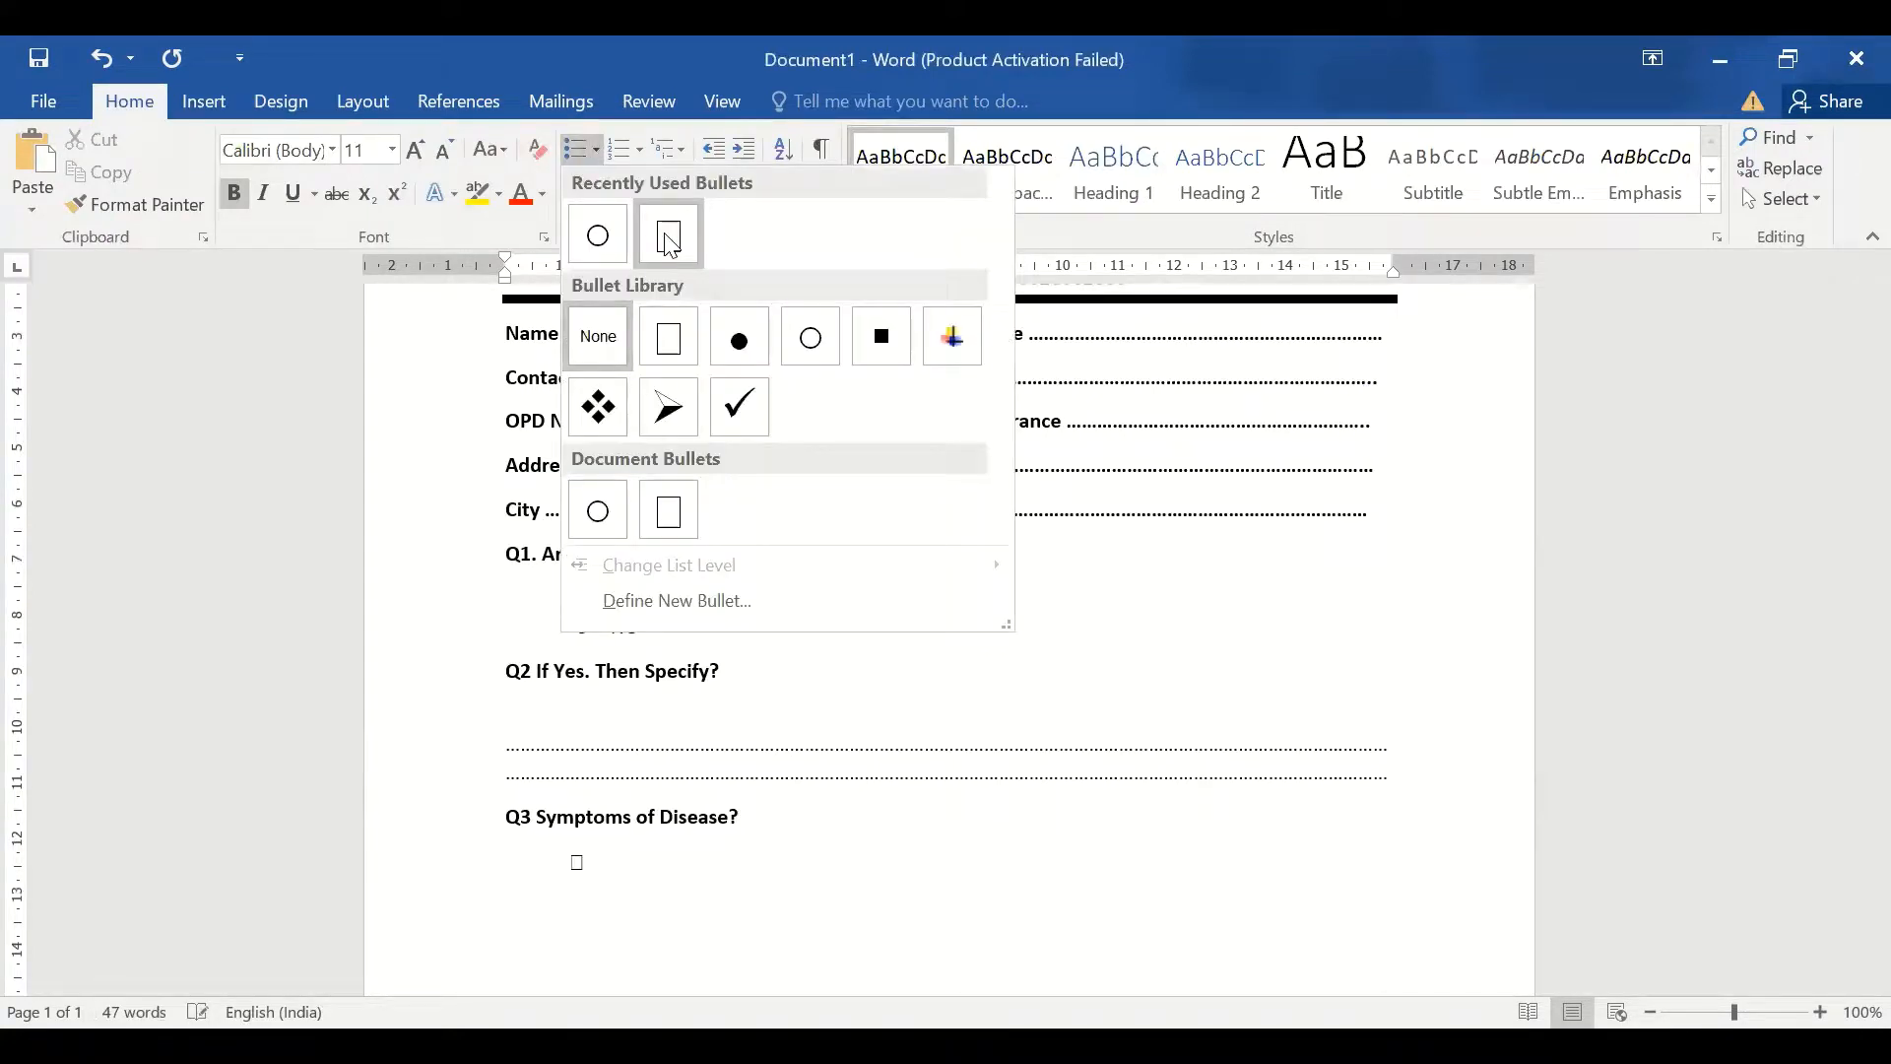
left_click(669, 243)
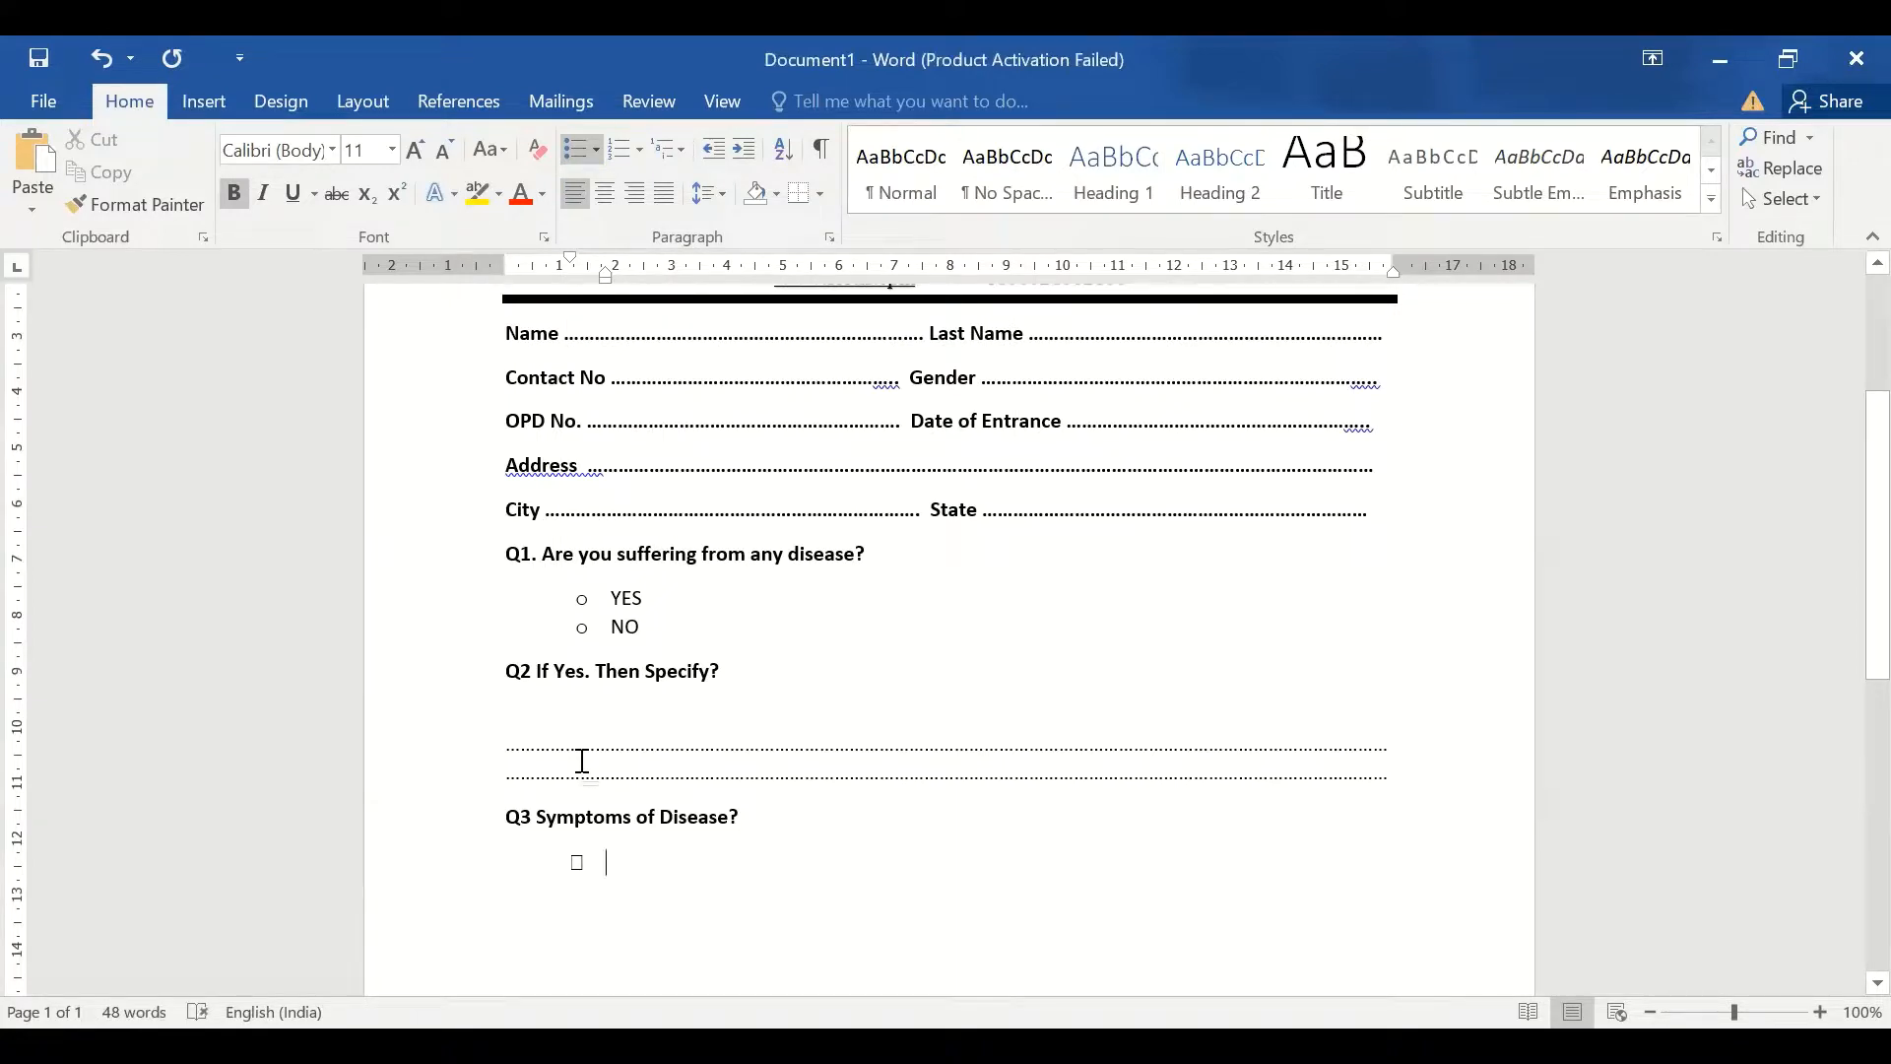
type("C")
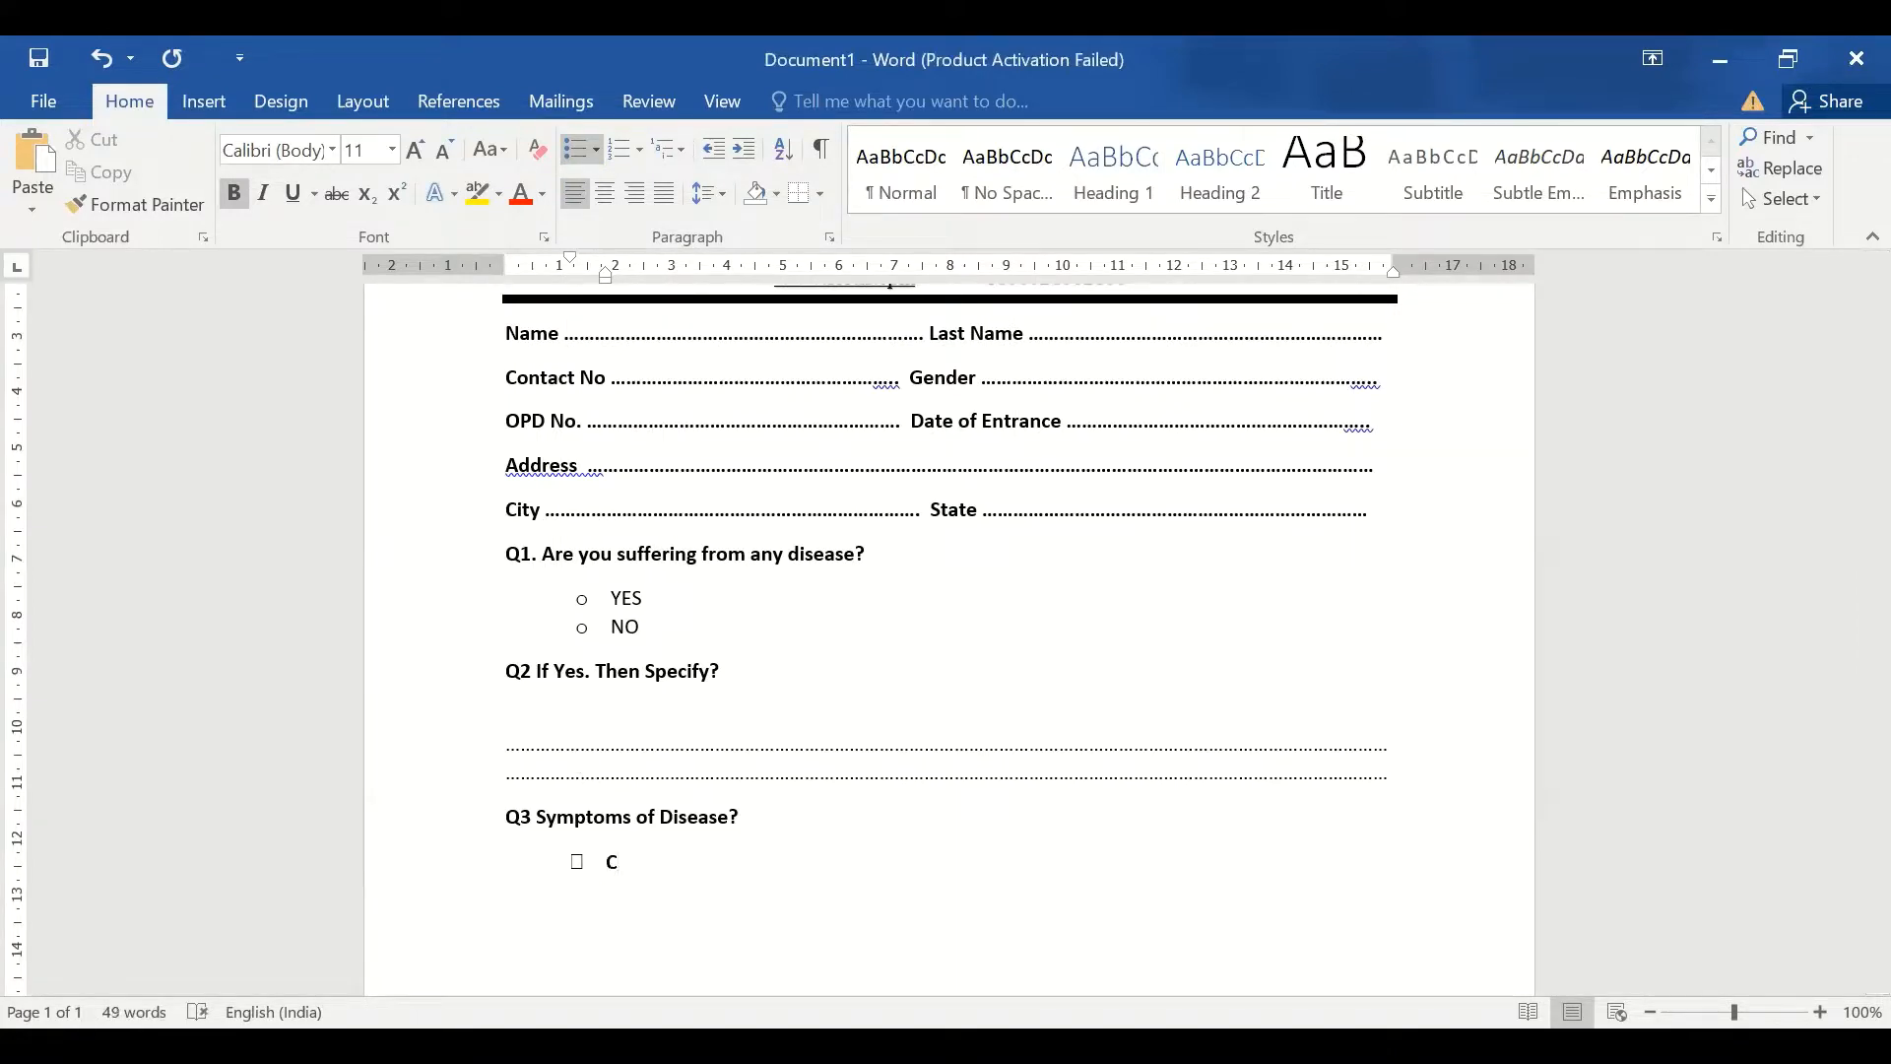
type("OUGH ")
type("COLD ")
type("FE")
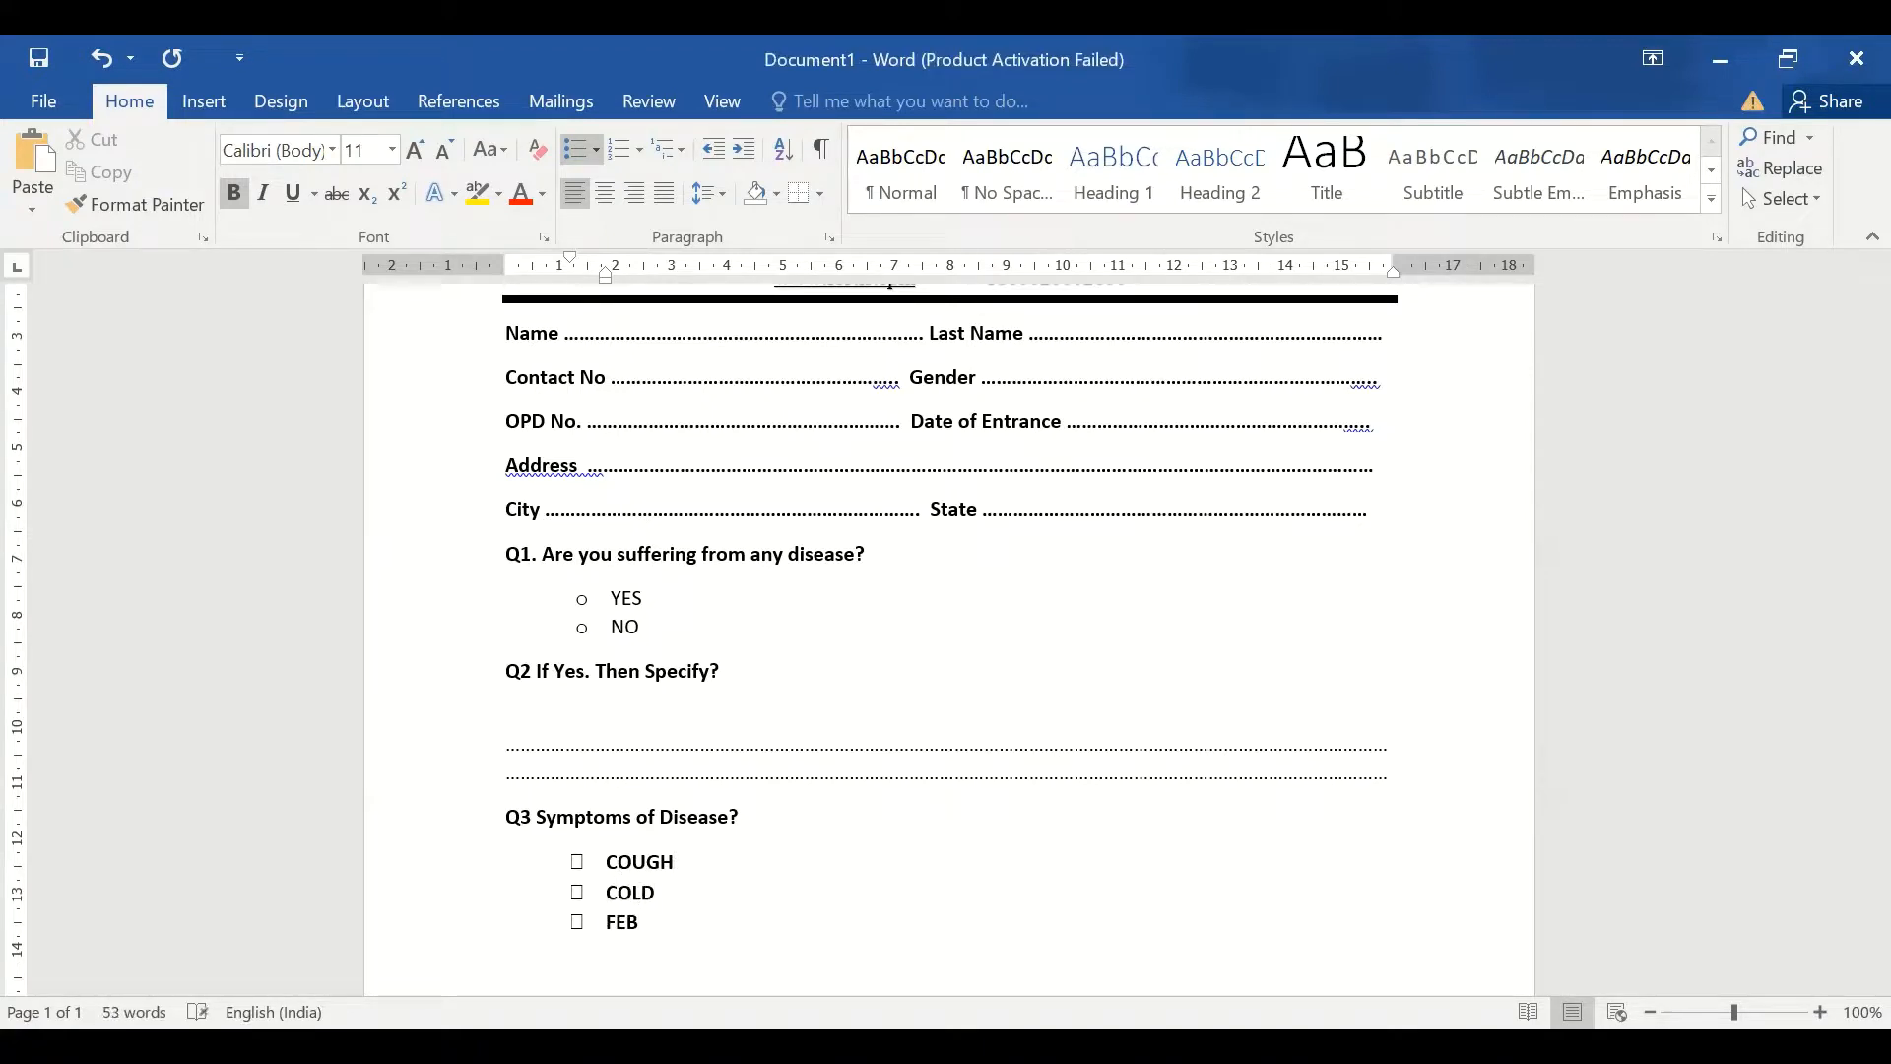
type("VER")
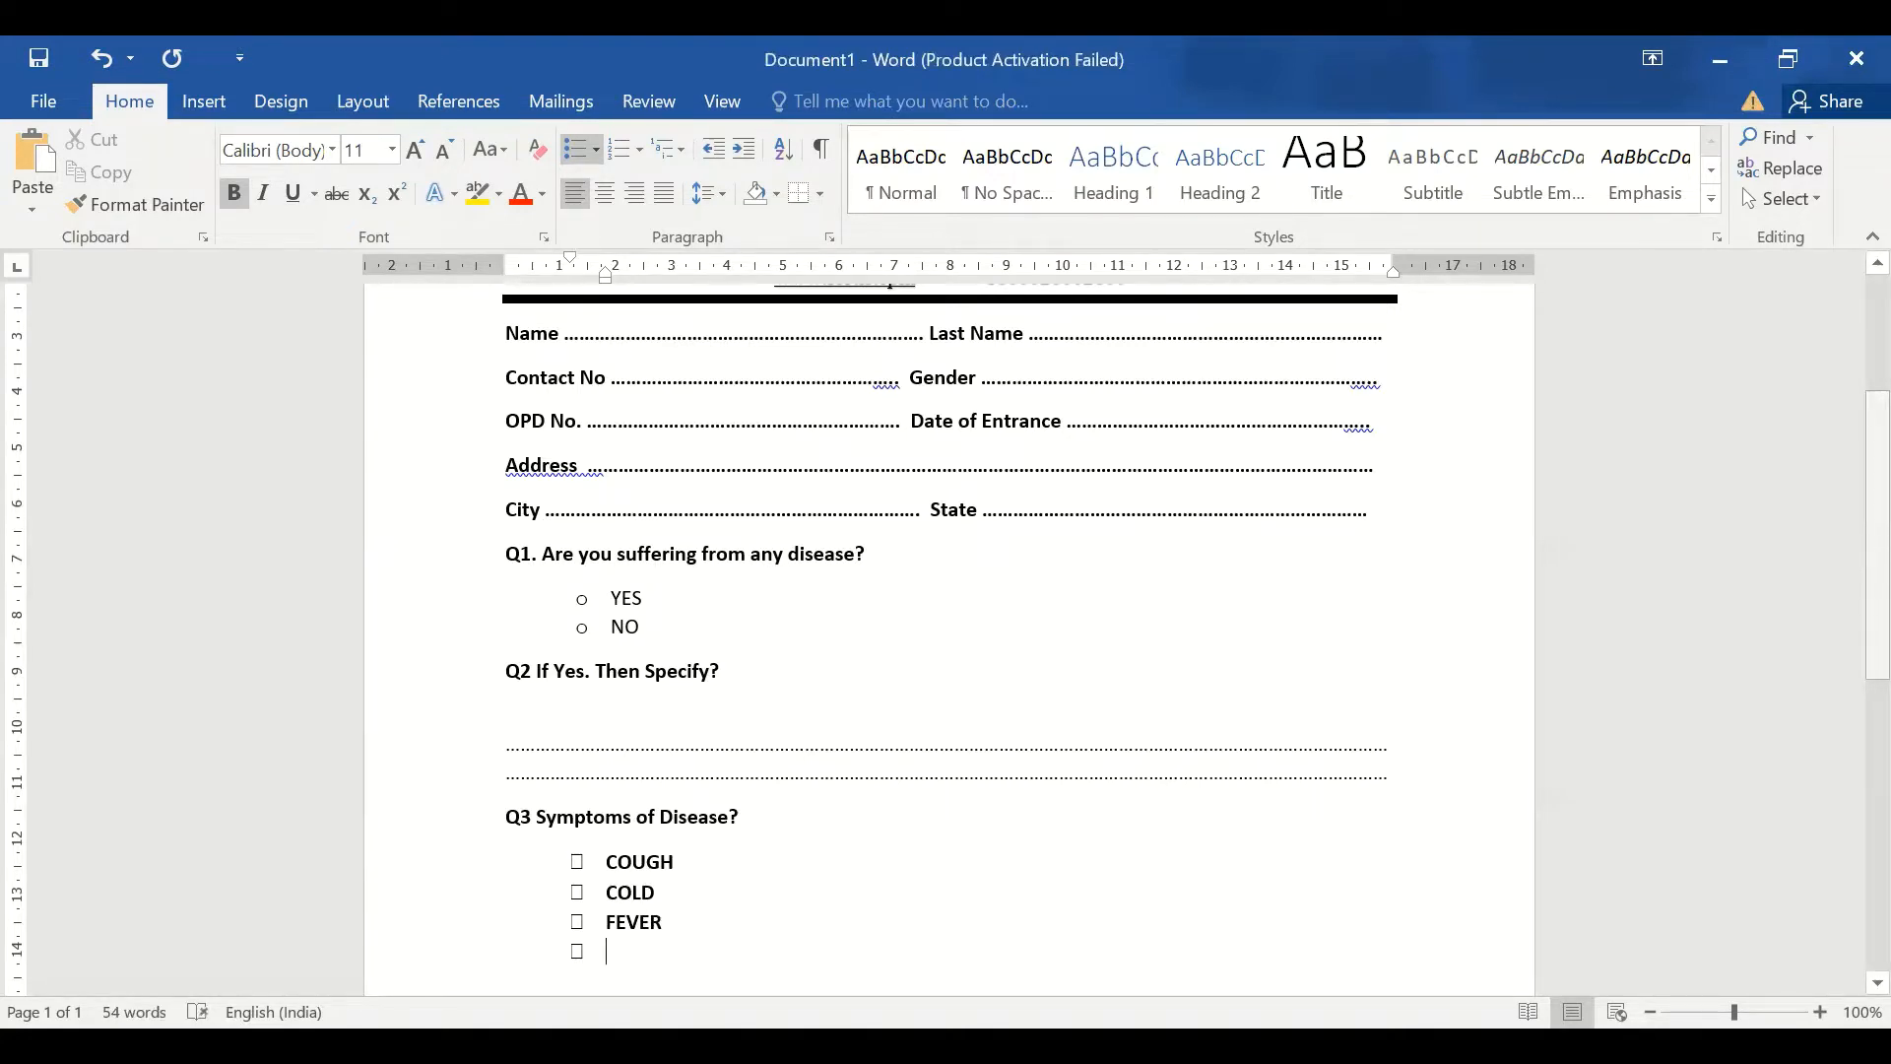
type("FECTION")
key("Return")
key("Return")
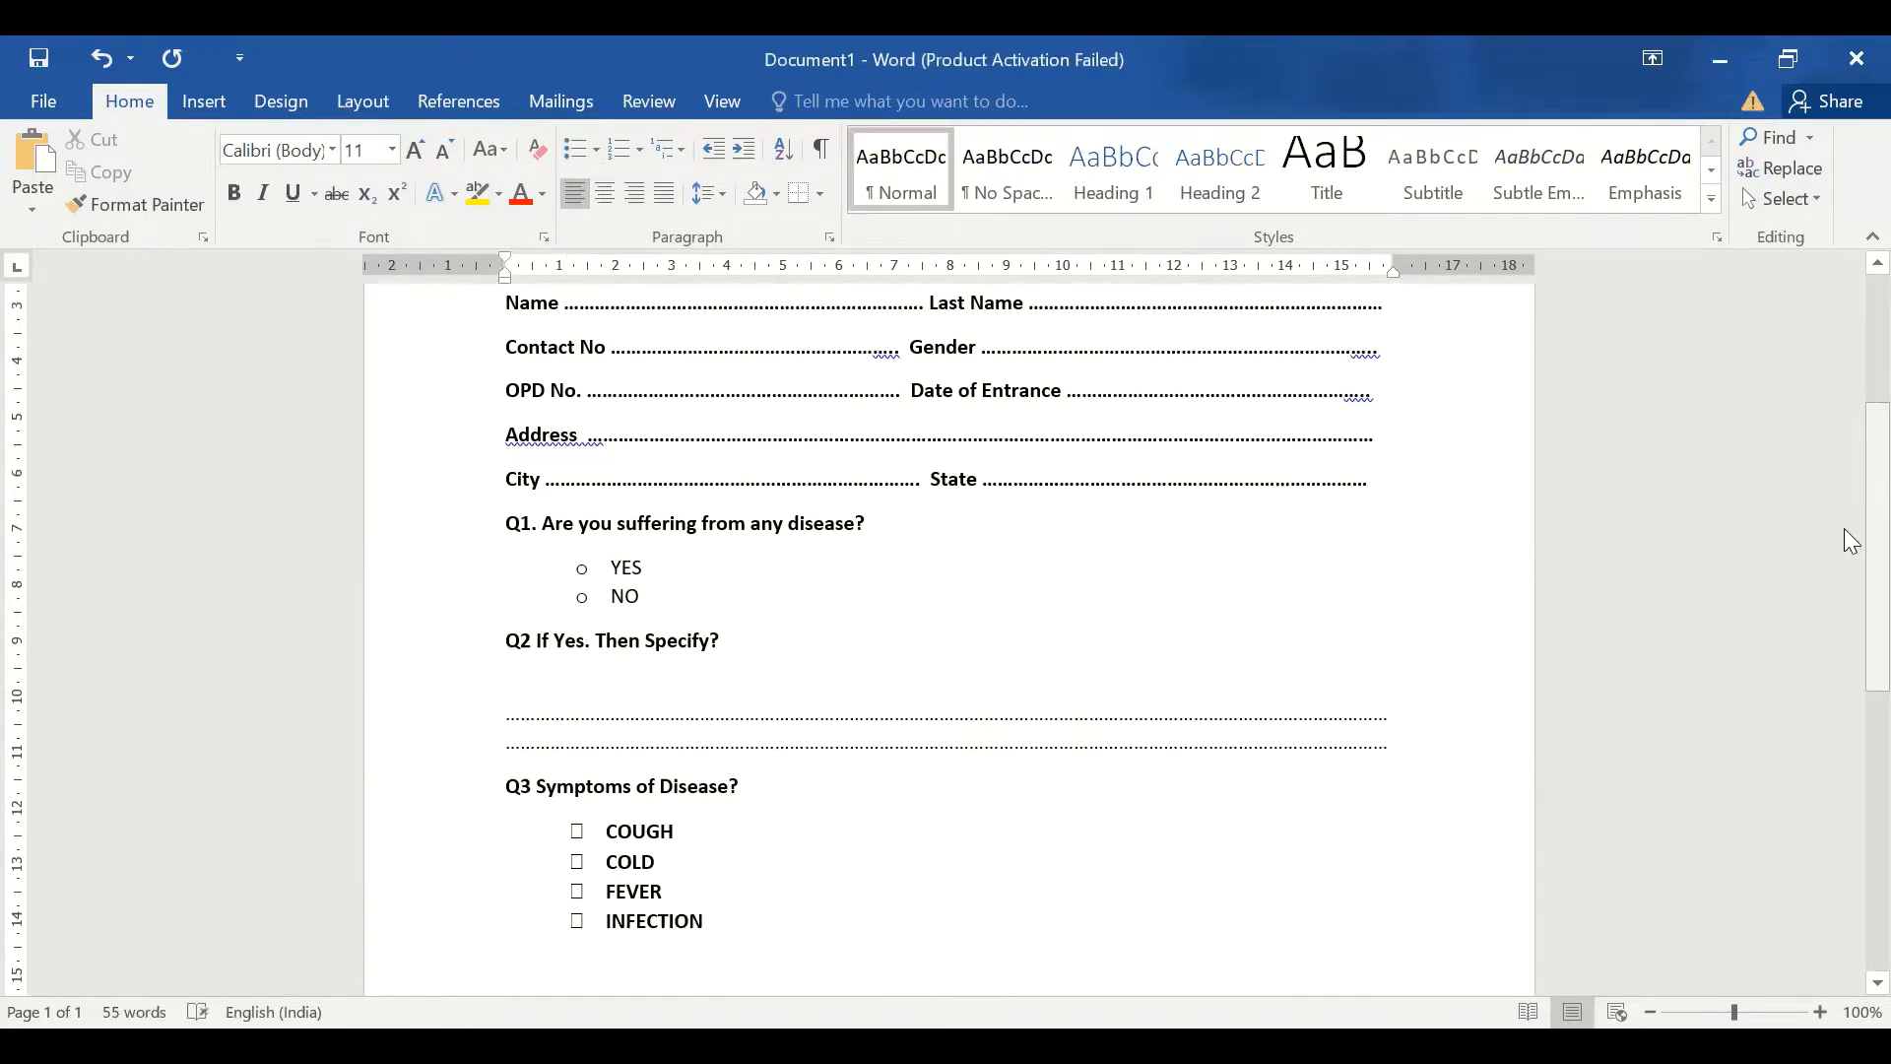
Open the Insert tab's Symbol gallery for the line below the Q3 options
scroll(1843, 569, "down", 4)
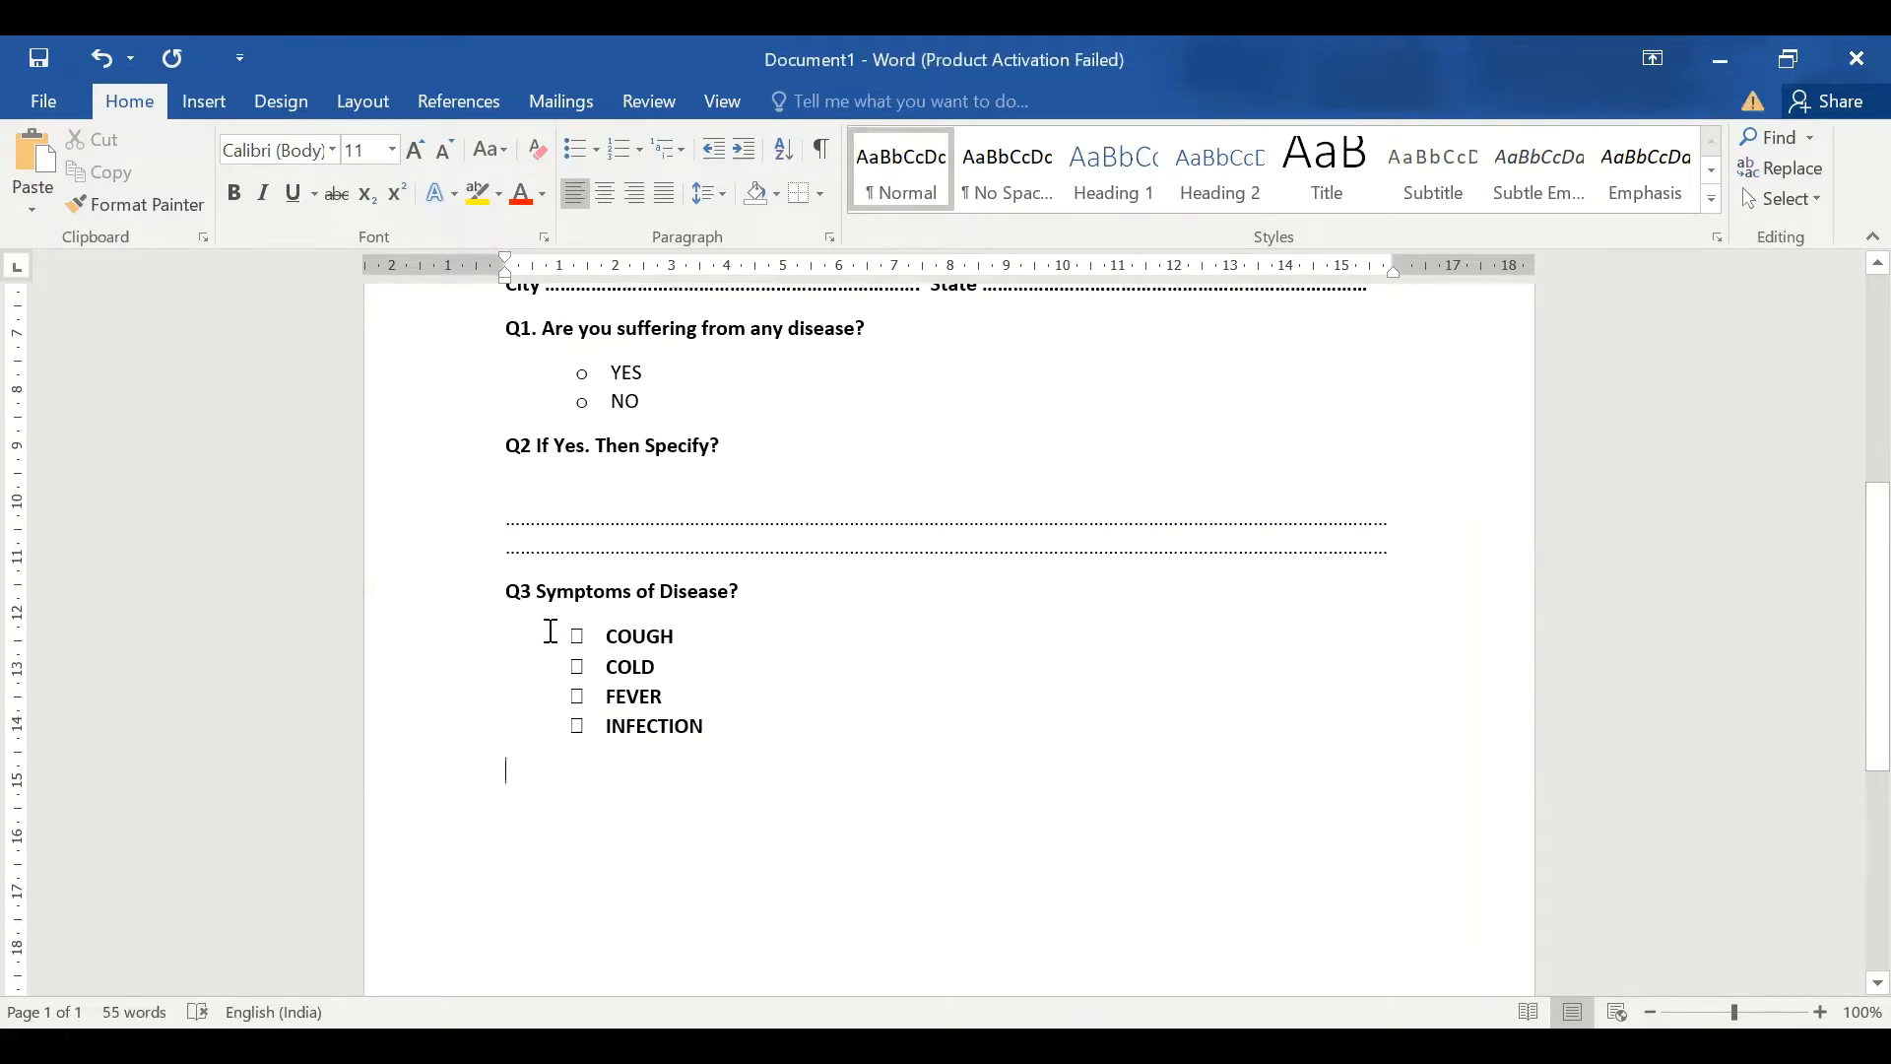
left_click(598, 149)
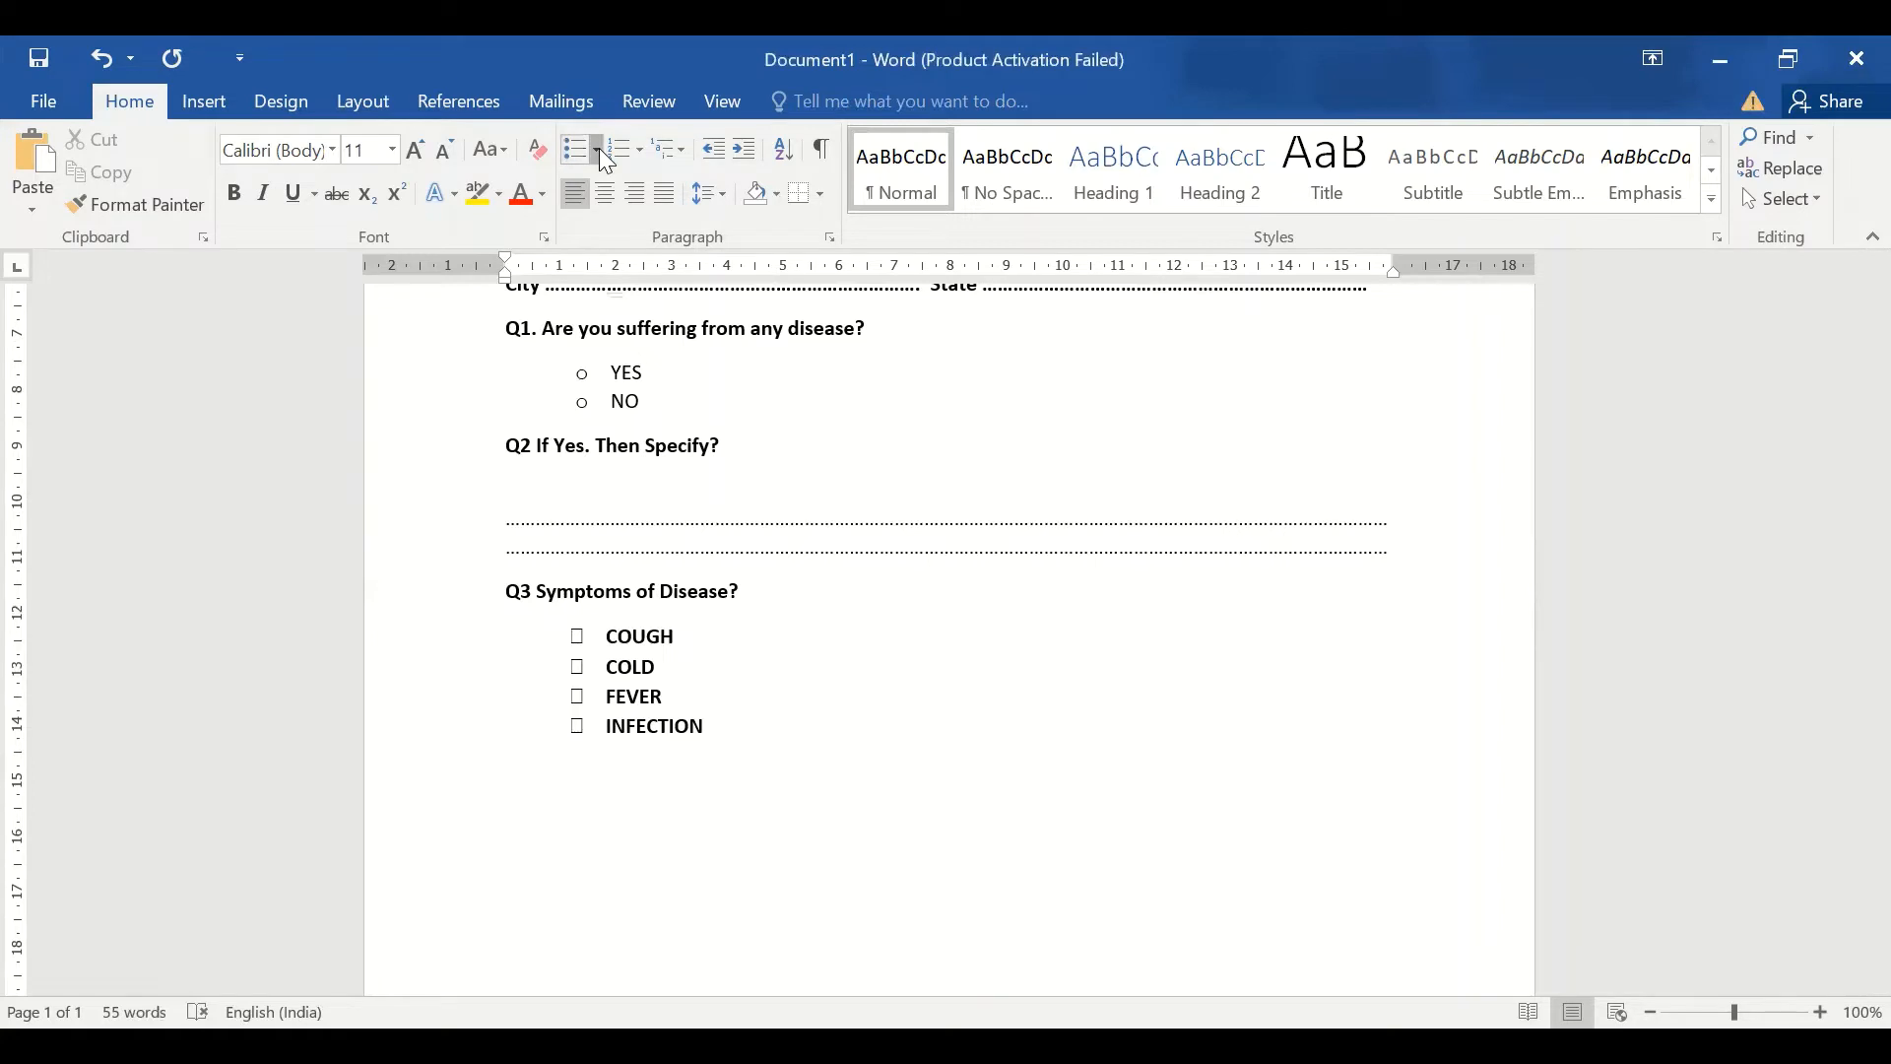
left_click(218, 105)
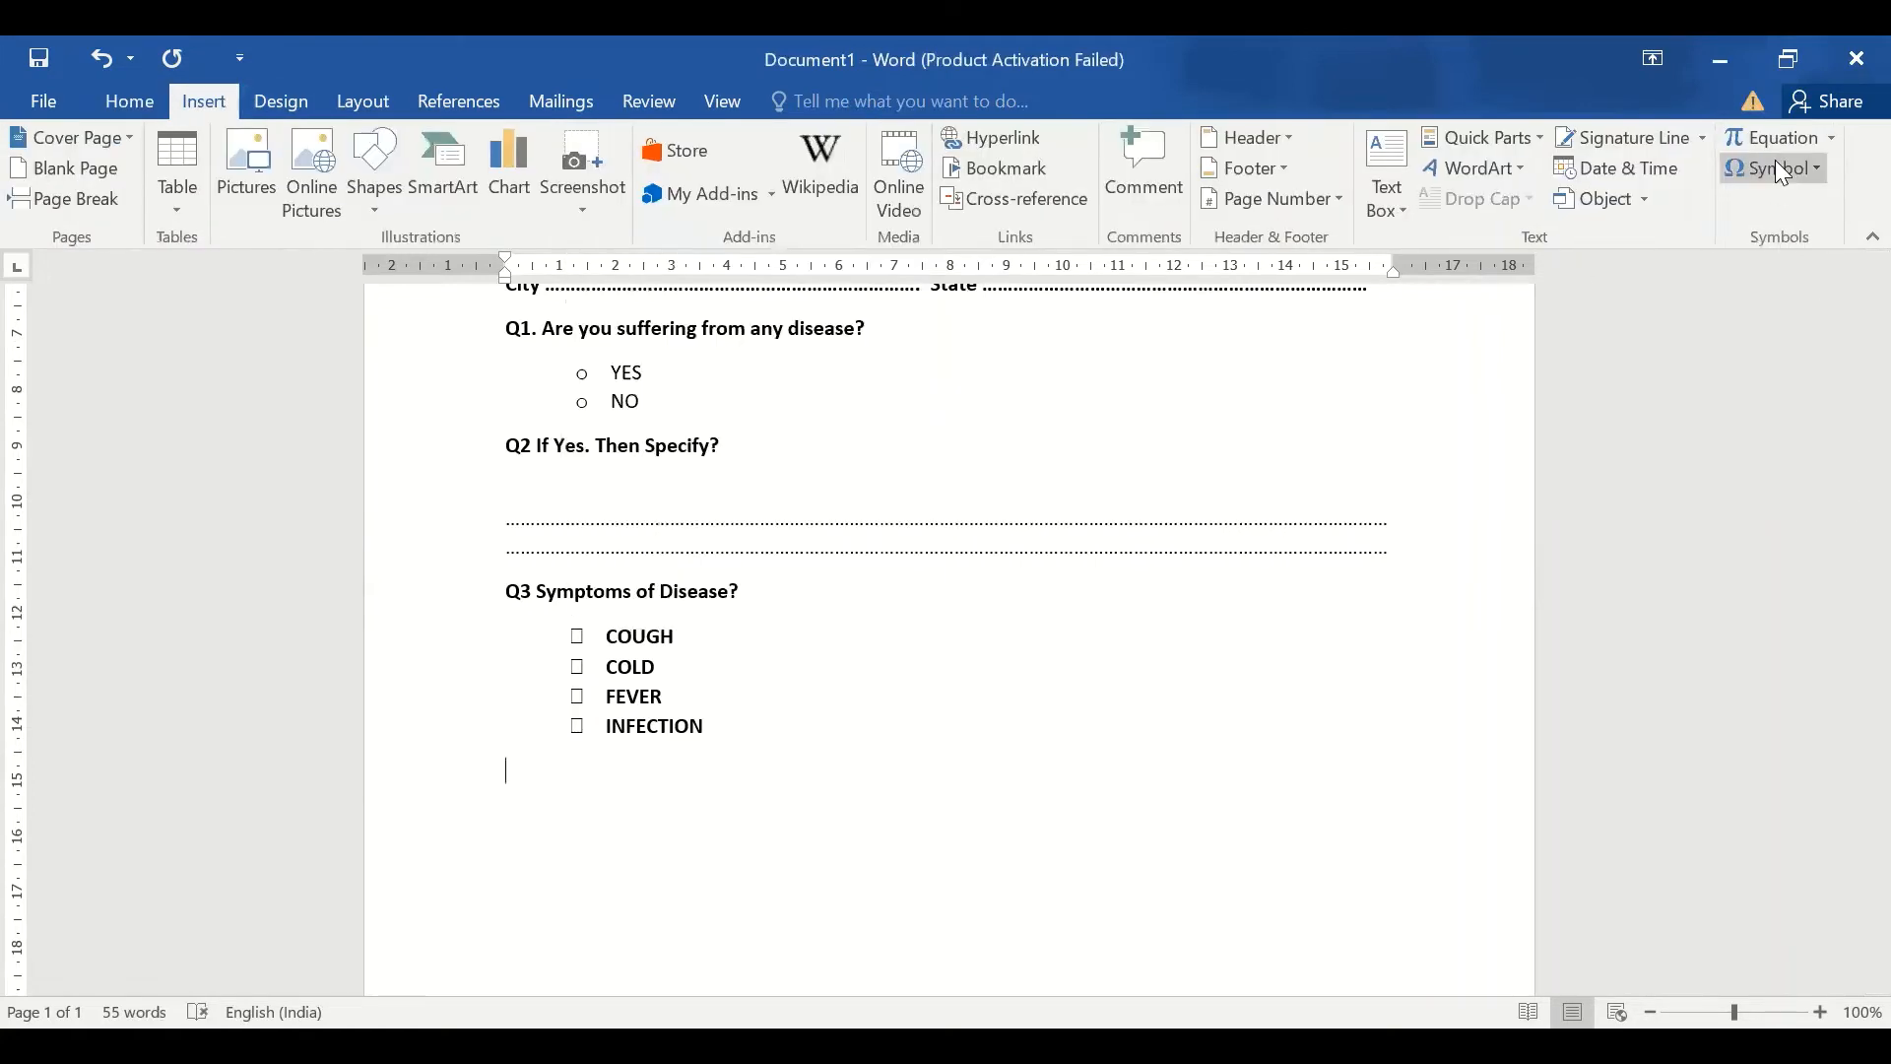
left_click(1785, 173)
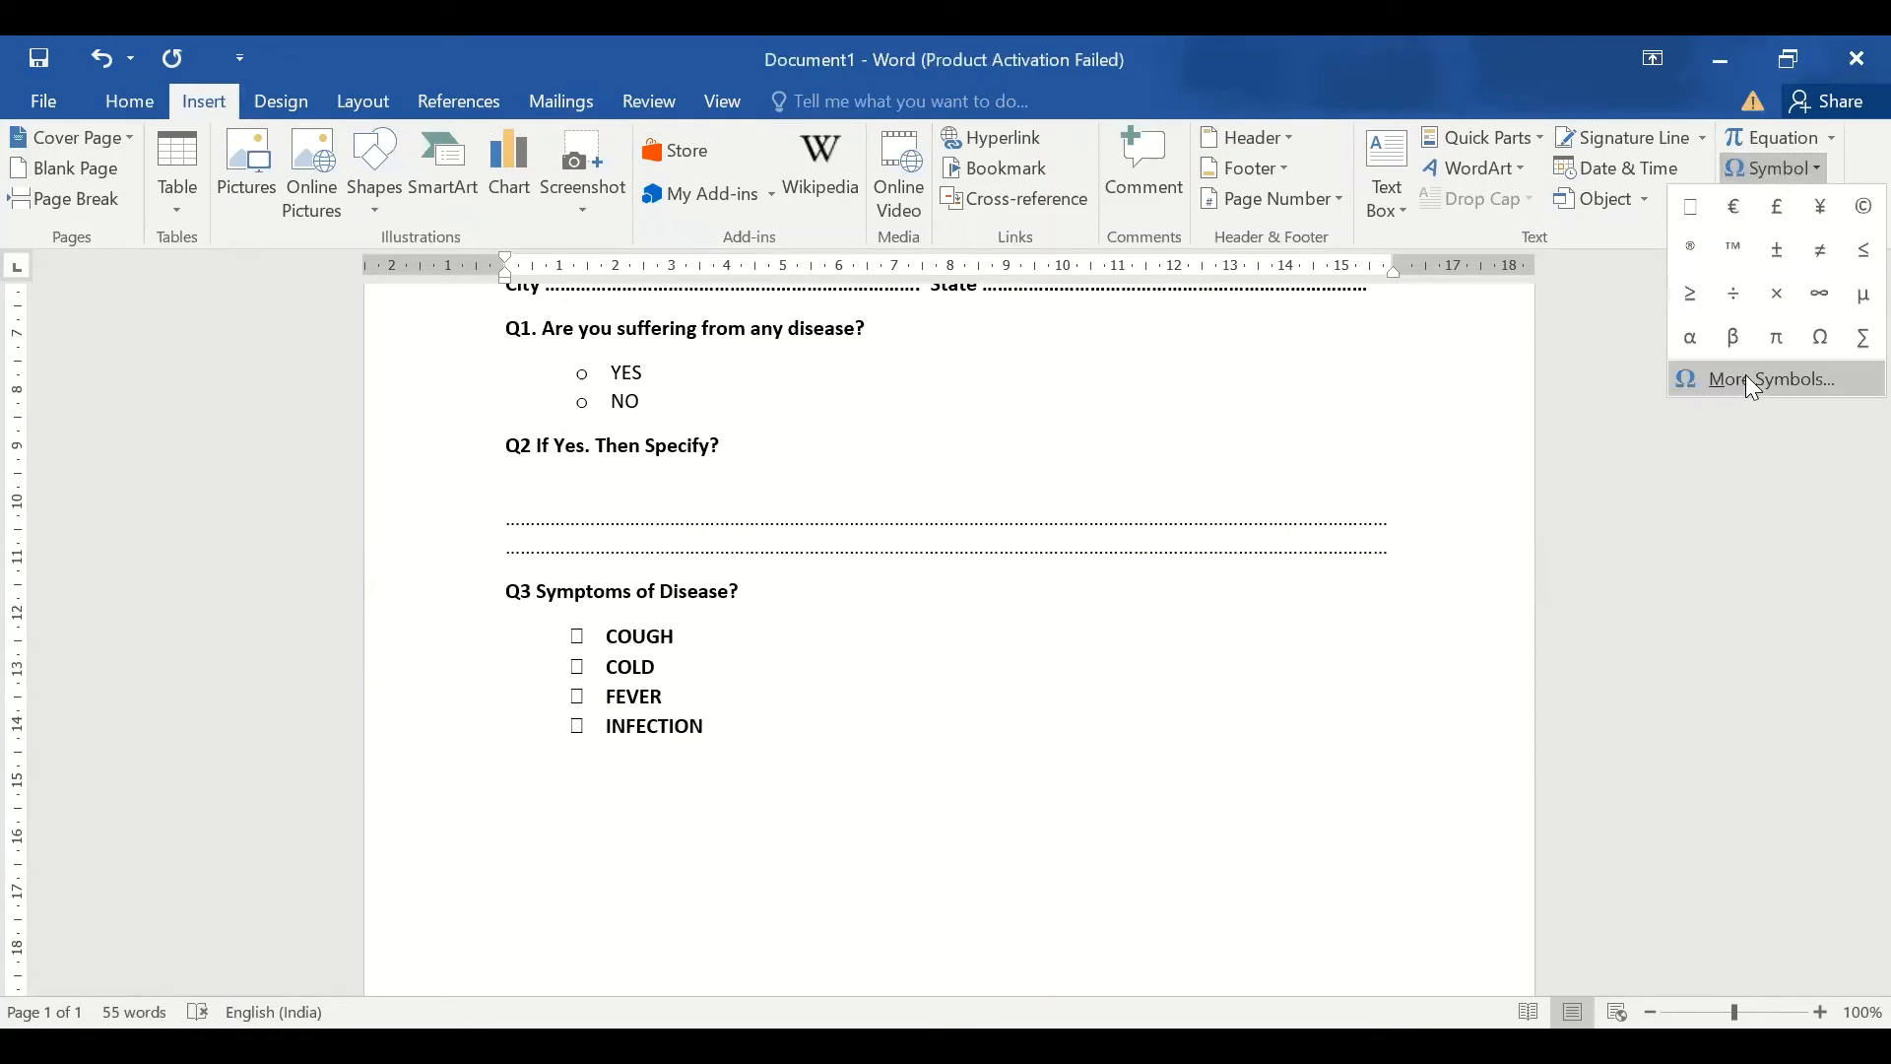